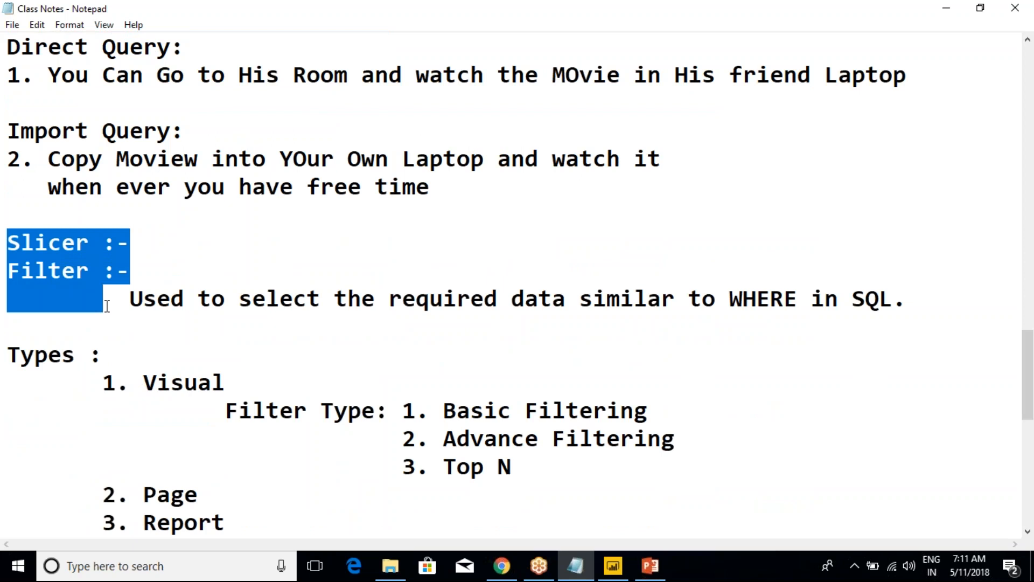
Inspect the EnglishCountryRegionName slicer in Power BI Desktop, and highlight the list of filter types in the Class Notes in Notepad
click(612, 566)
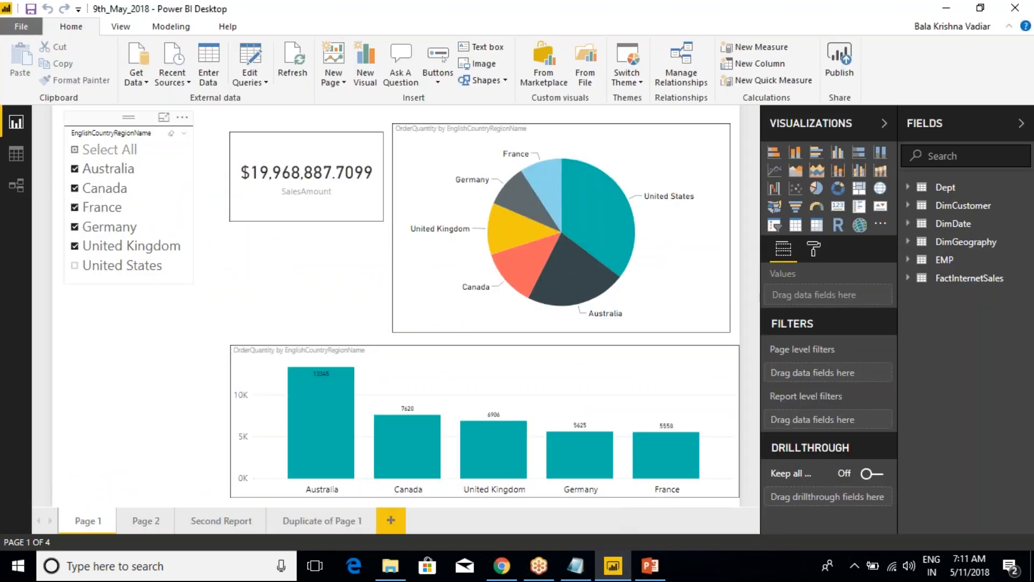
click(107, 119)
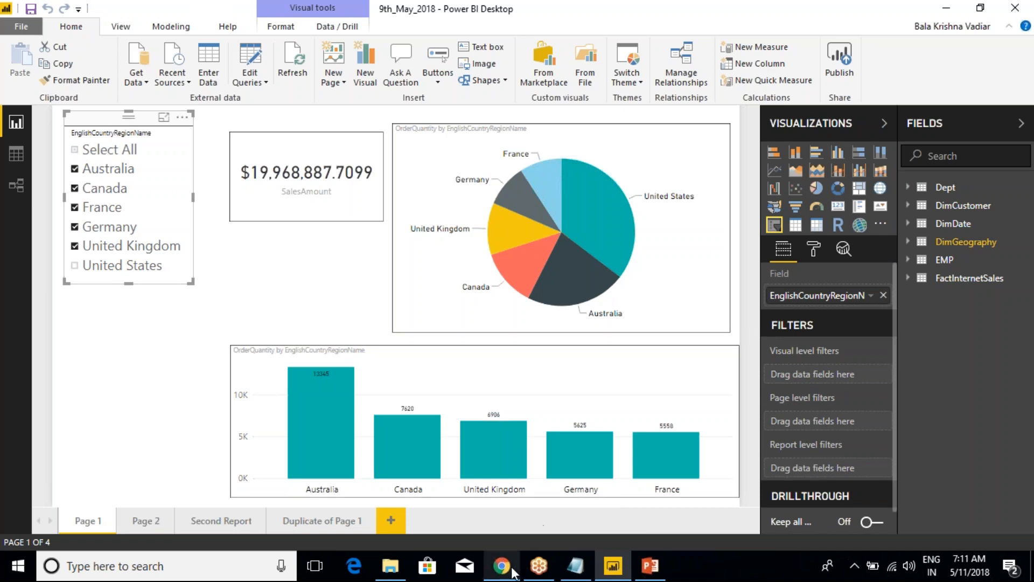
click(575, 566)
click(244, 380)
scroll(237, 377, down, 2)
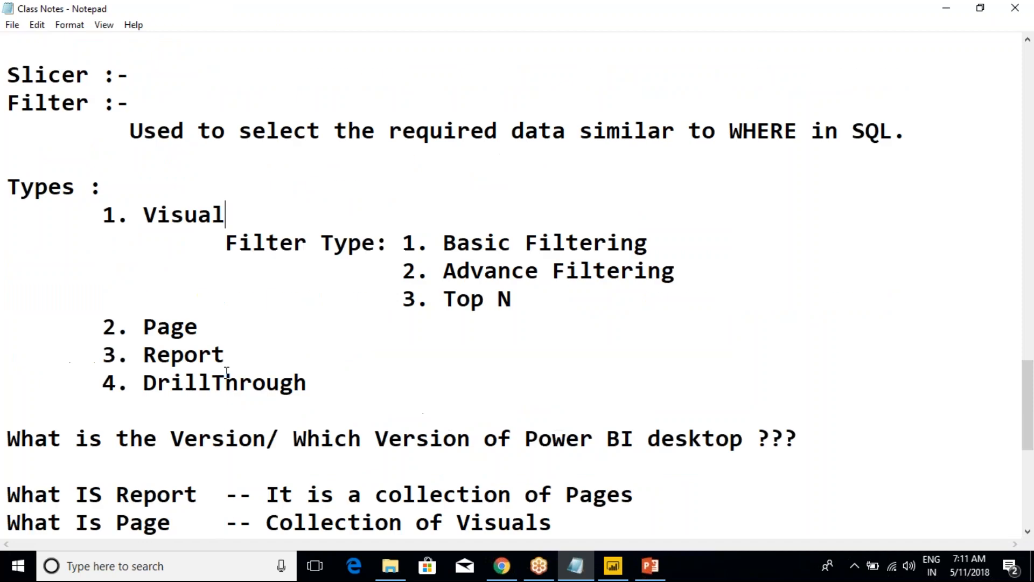
drag(310, 383, 8, 187)
Switch to Power BI Desktop and examine the slicer's visual, page and report level filter areas and the drillthrough section
click(612, 565)
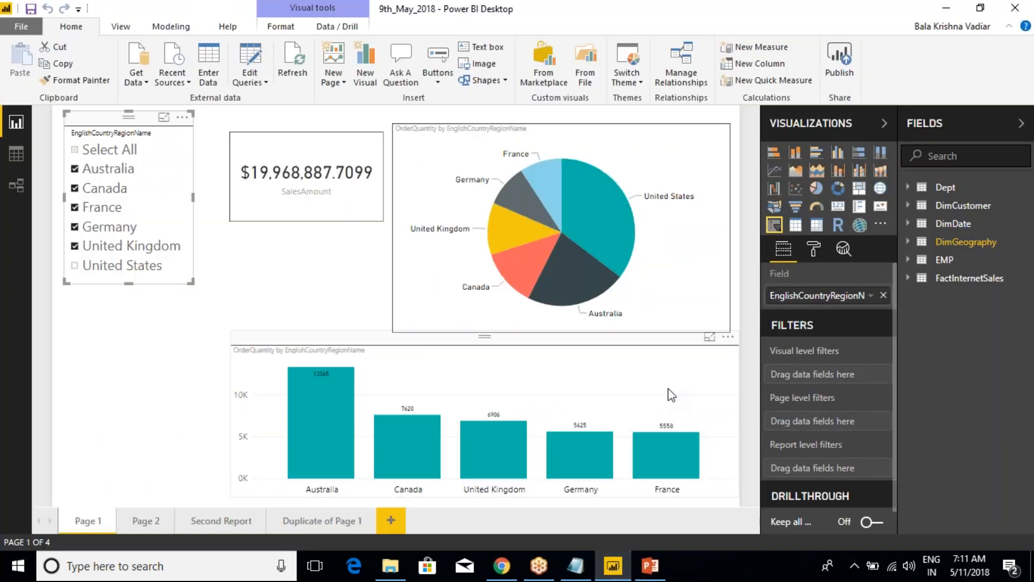
click(832, 22)
click(832, 22)
click(885, 12)
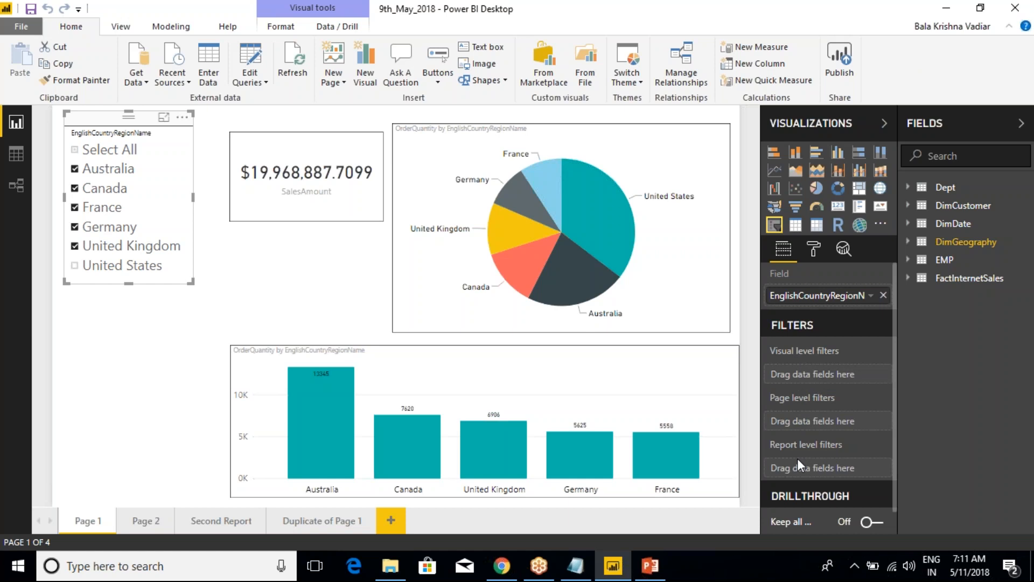
scroll(797, 458, down, 1)
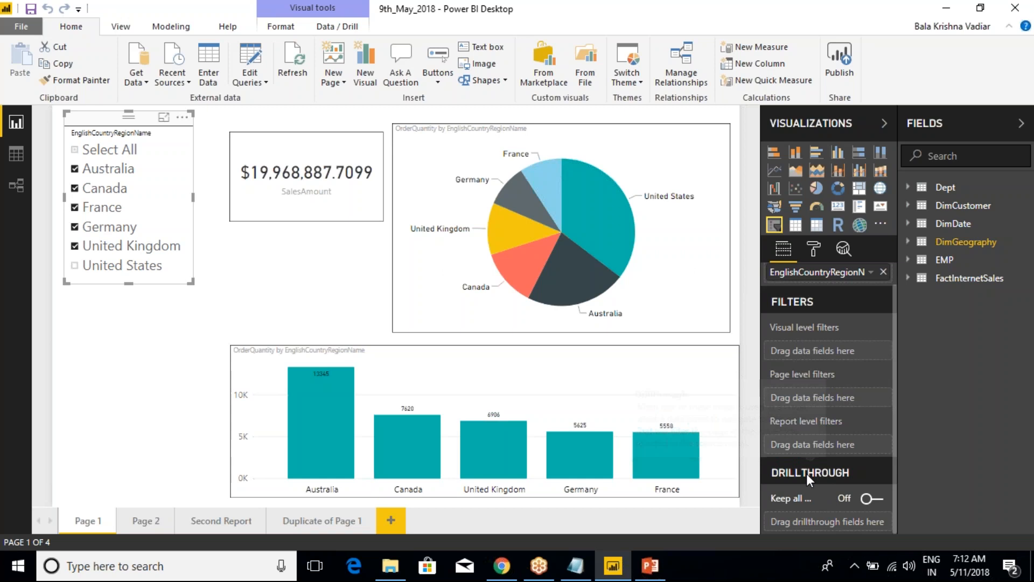
mouse_move(806, 473)
Return to the Class Notes in Notepad and highlight the "Report" term in the "What IS Report" definition
key(alt+Tab)
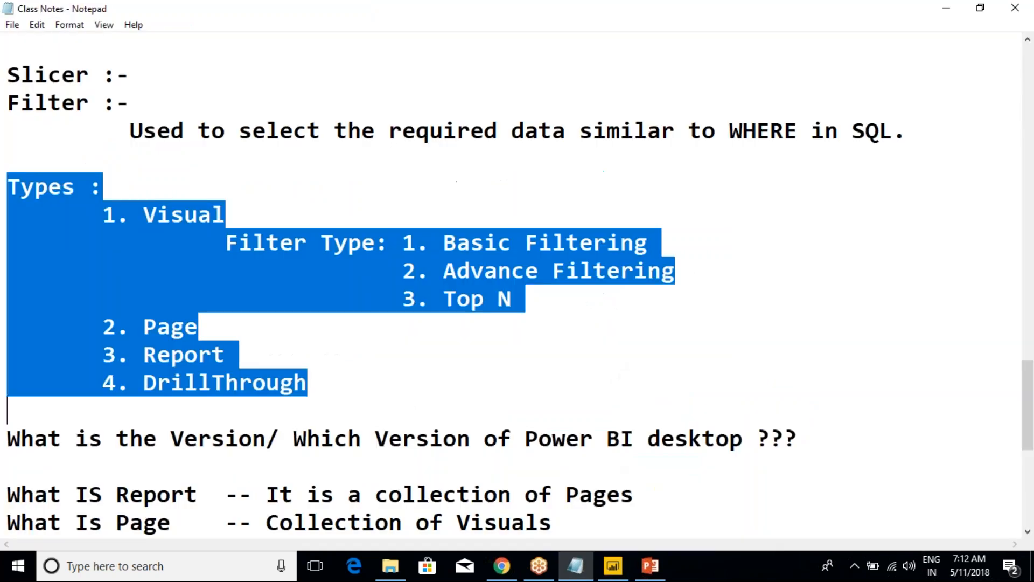
click(265, 335)
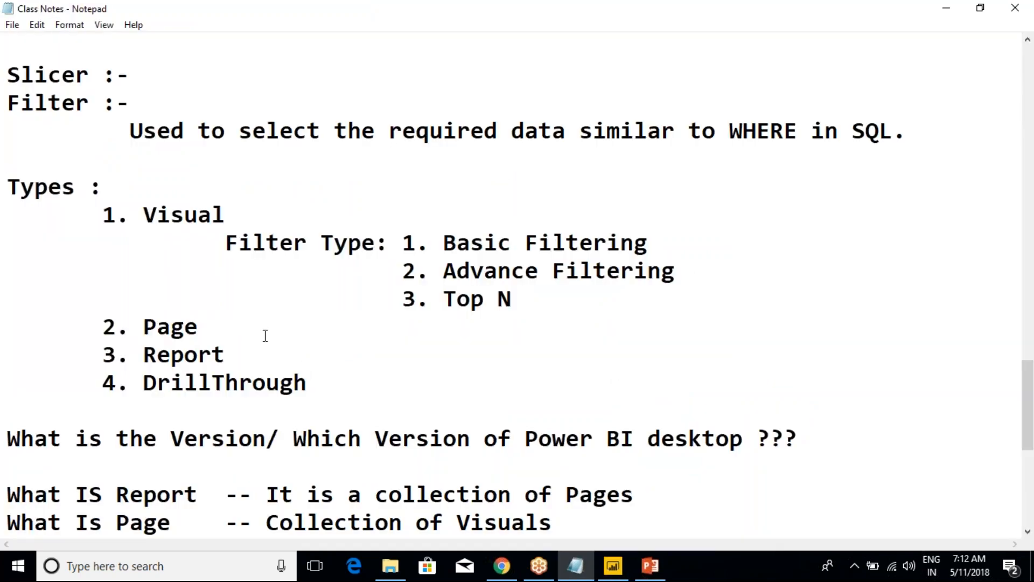
scroll(287, 386, down, 2)
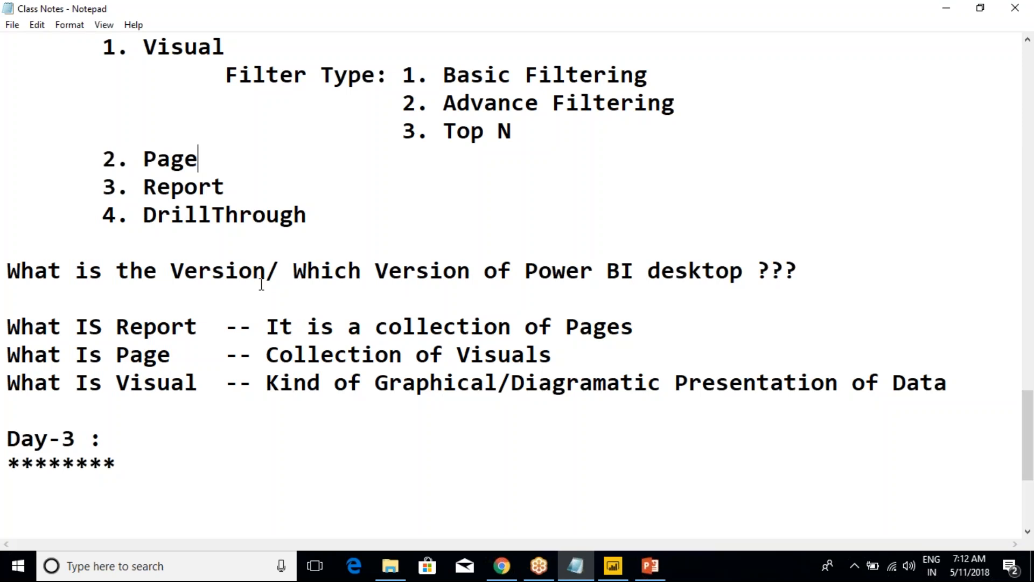
drag(87, 329, 199, 329)
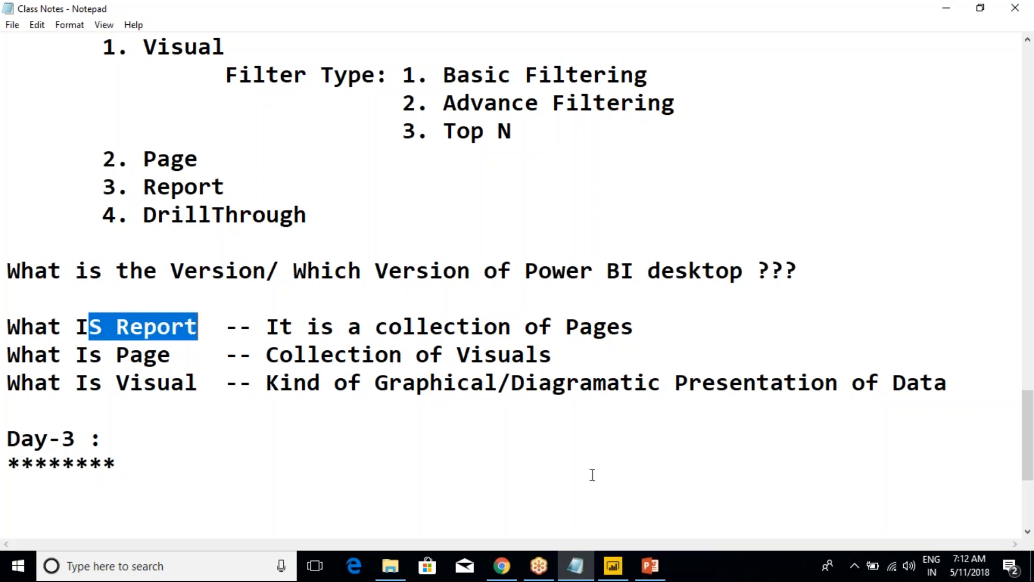
Switch to Power BI Desktop and view Page 2, Second Report and Duplicate of Page 1, ending back on Page 1
click(613, 565)
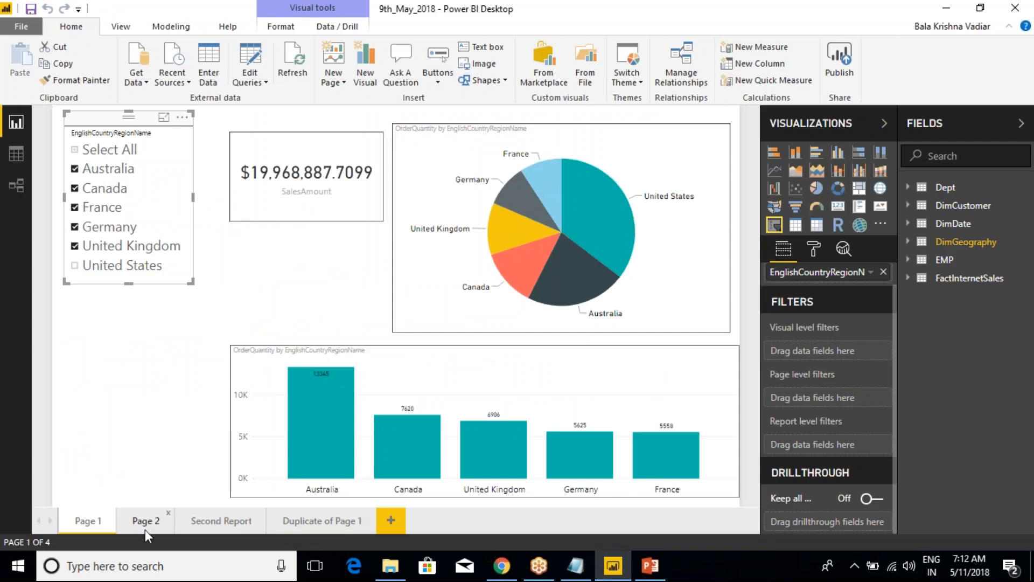
click(145, 527)
click(222, 528)
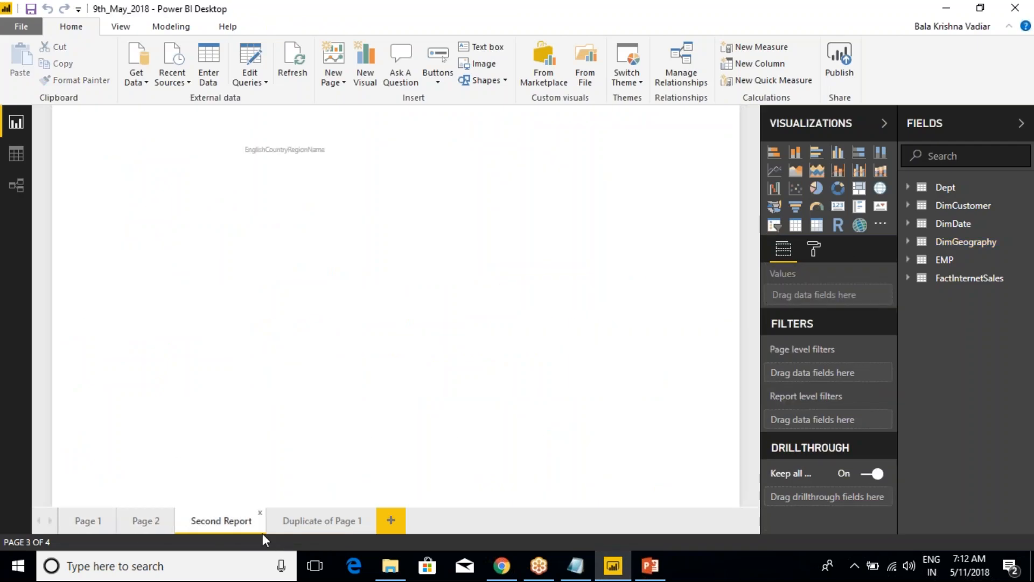
click(298, 526)
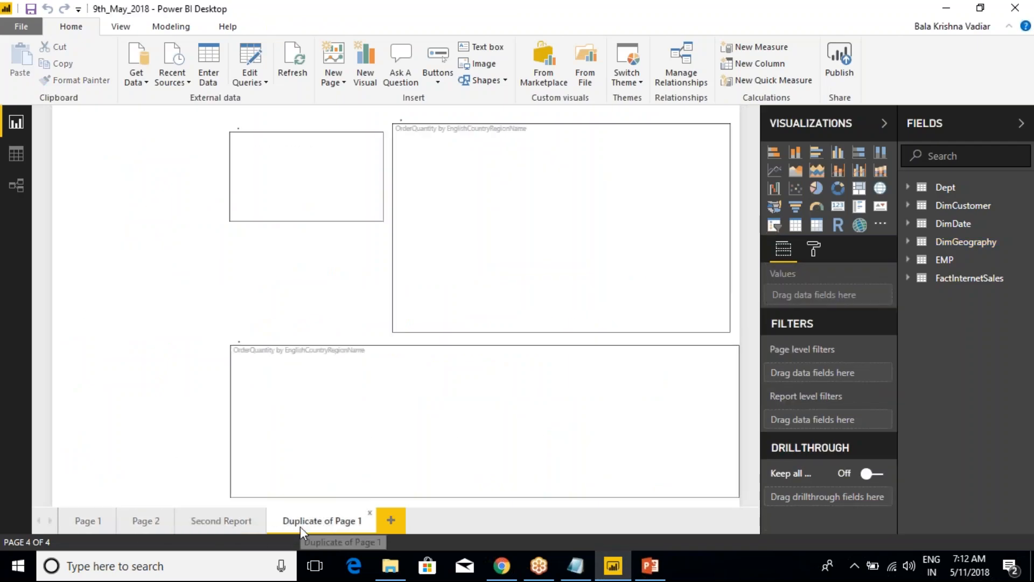
click(98, 518)
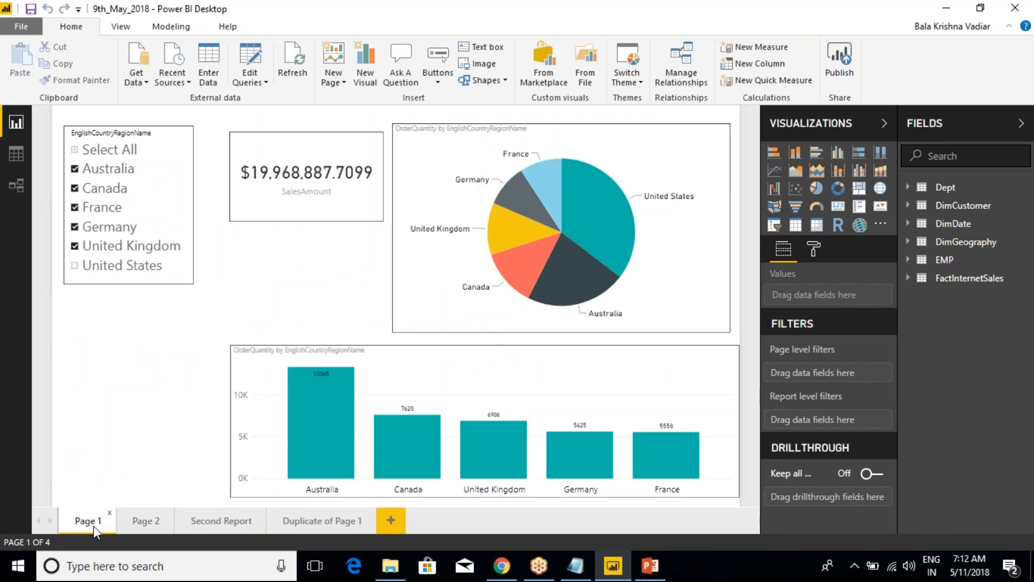
Select each visual on Page 1 in turn: the column chart, pie chart, SalesAmount card and country slicer
click(322, 349)
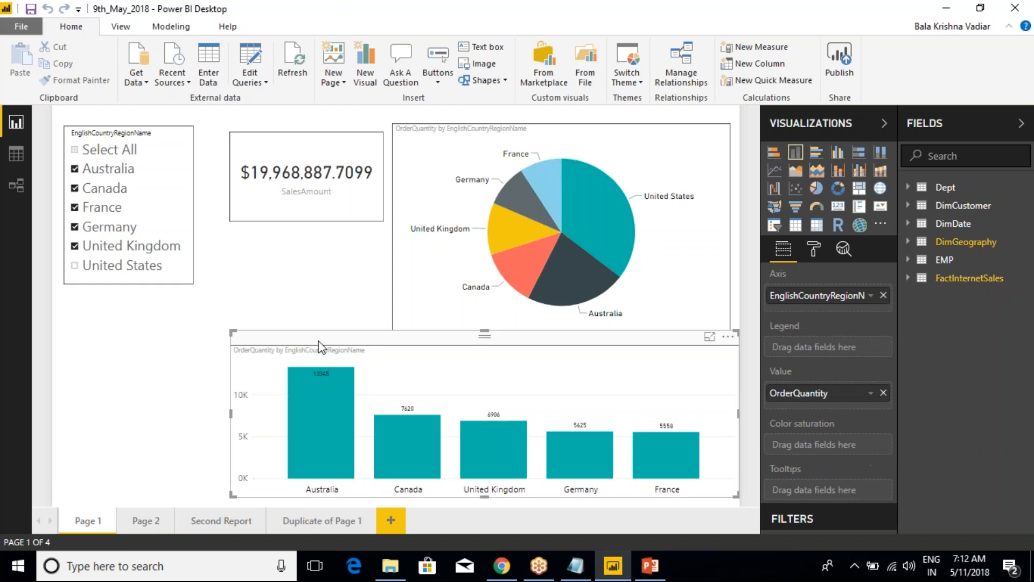
click(423, 118)
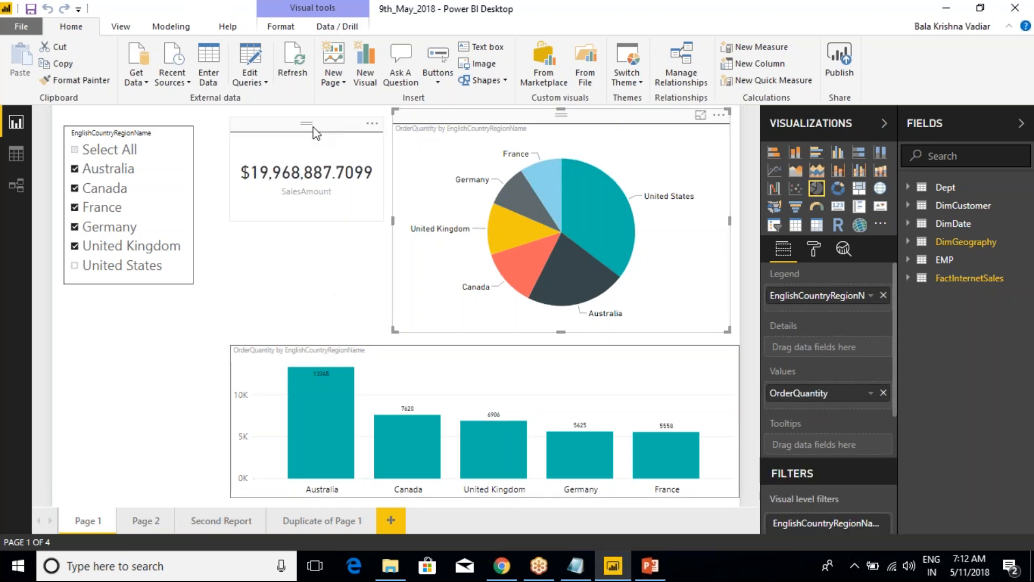
click(286, 133)
click(152, 128)
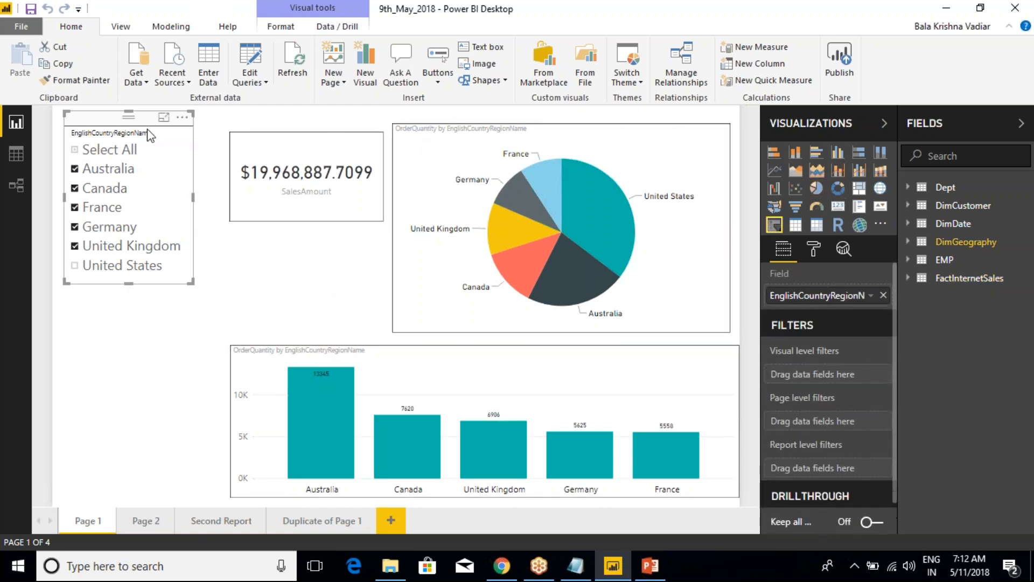
Go back to the Class Notes in Notepad and highlight the page definition "Collection of Visuals"
mouse_move(646, 575)
click(644, 533)
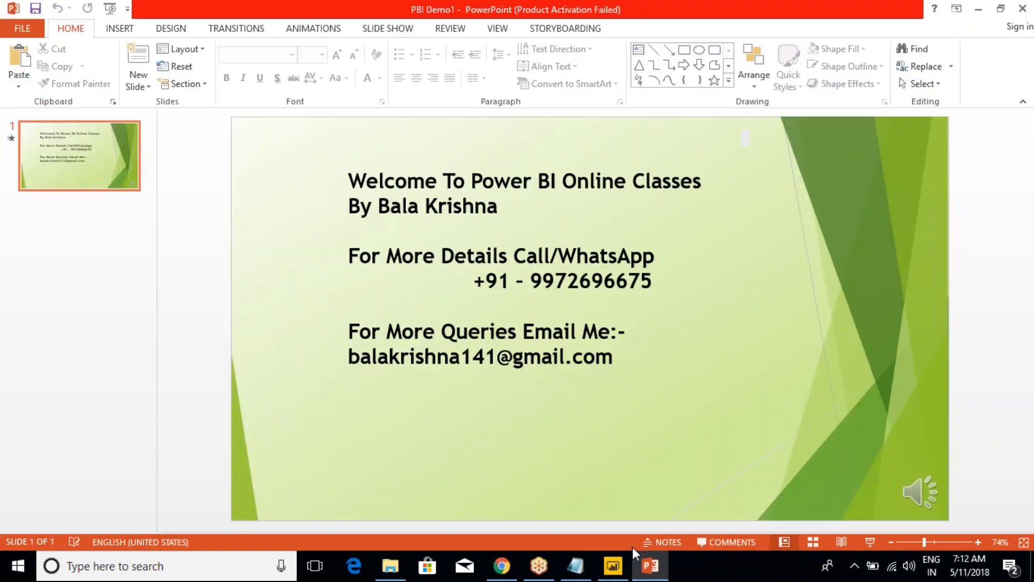
click(577, 567)
click(169, 361)
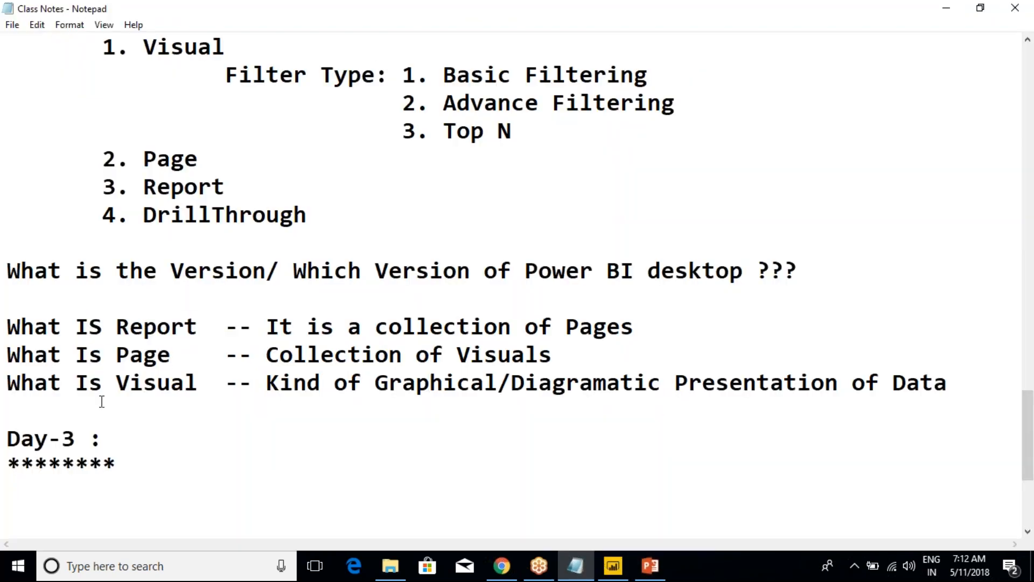
click(268, 356)
drag(268, 356, 551, 356)
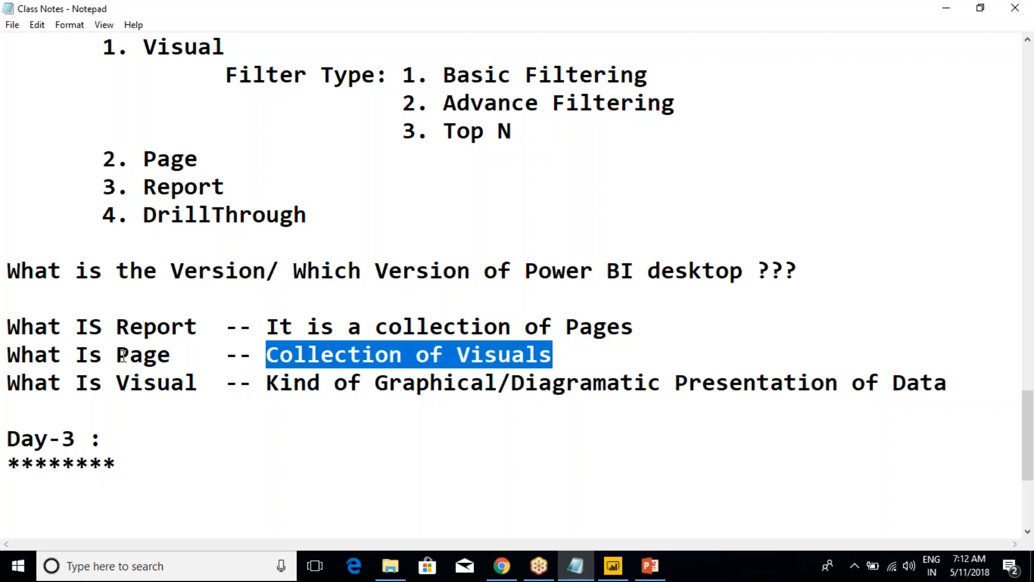
click(103, 356)
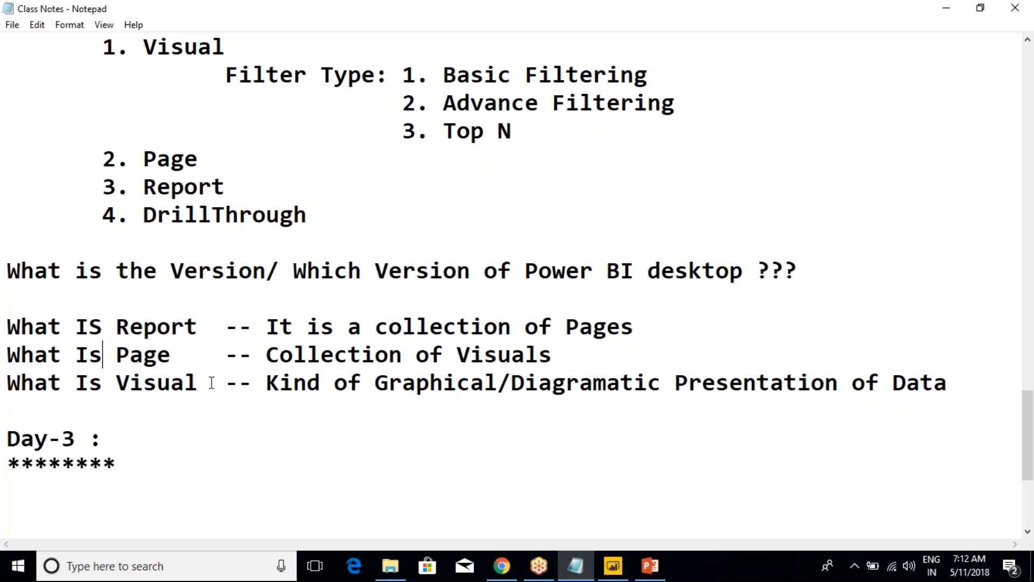
Add two new lines beneath the Day-3 heading's asterisk underline at the end of the notes
scroll(211, 383, up, 2)
click(177, 326)
scroll(177, 323, down, 3)
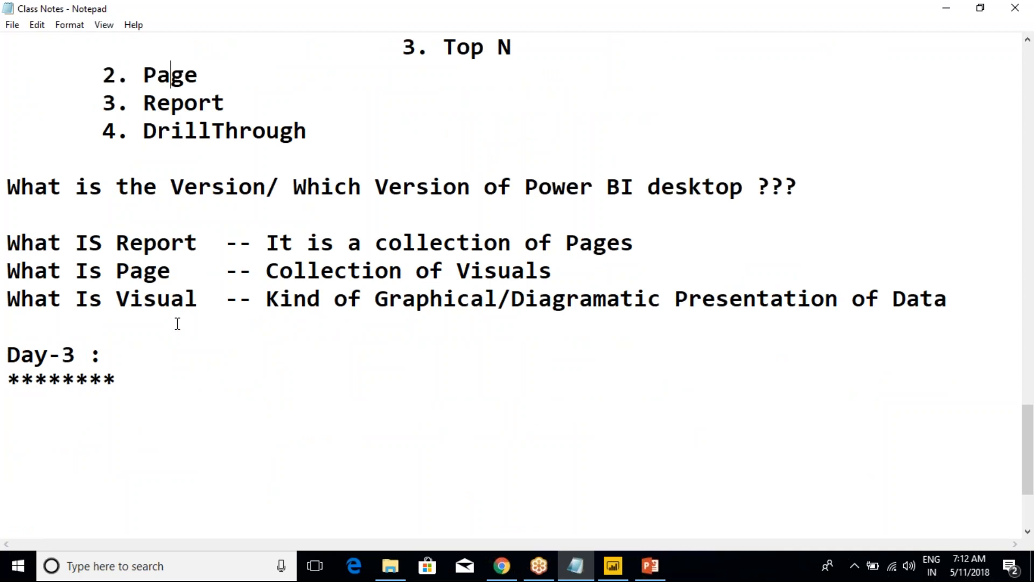
click(117, 382)
scroll(129, 377, down, 2)
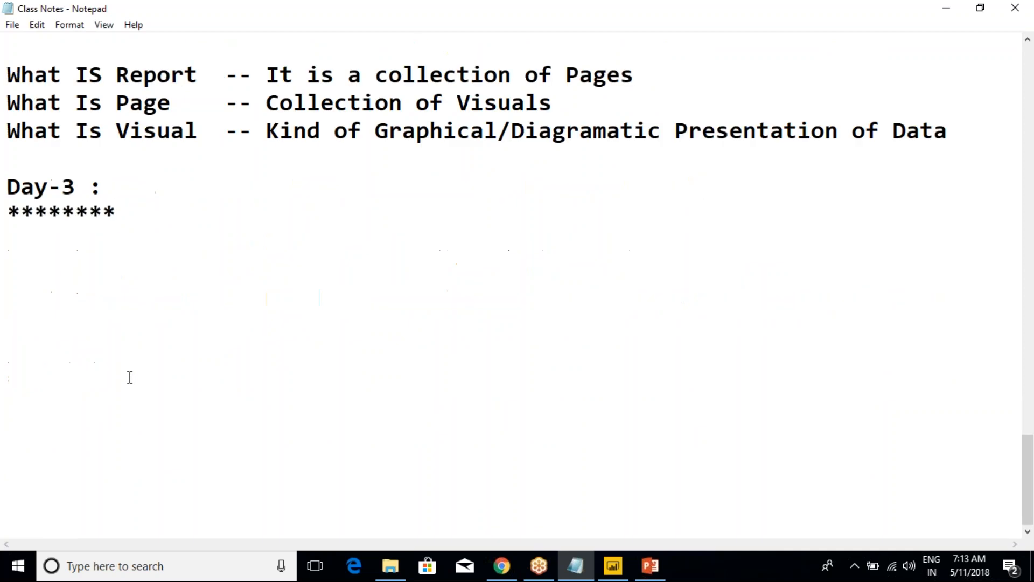
key(Return)
key(Return)
Switch to Power BI Desktop and examine the filter and drillthrough areas for the SalesAmount card
key(alt+Tab)
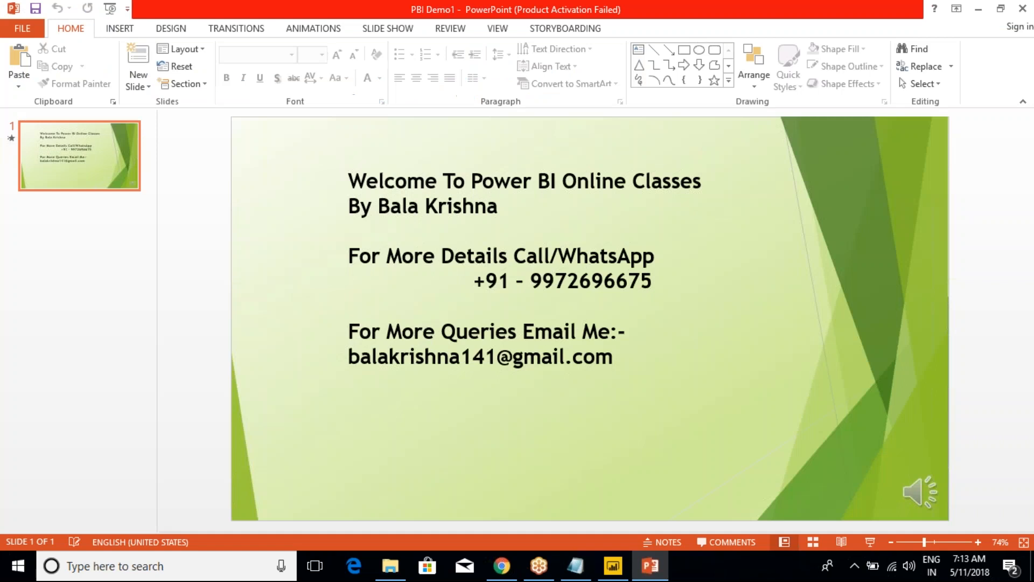
key(alt+Tab)
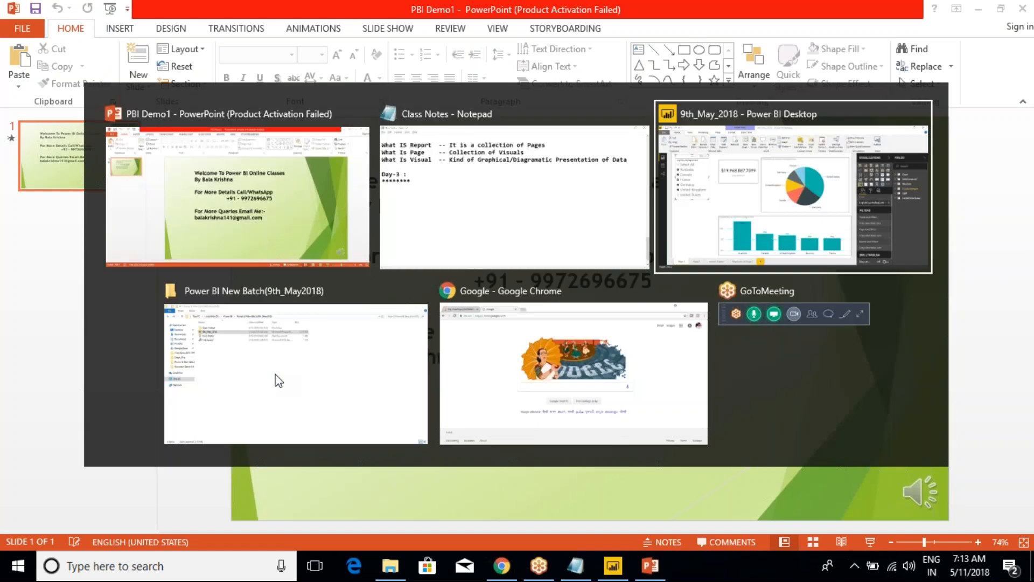
key(alt+Tab)
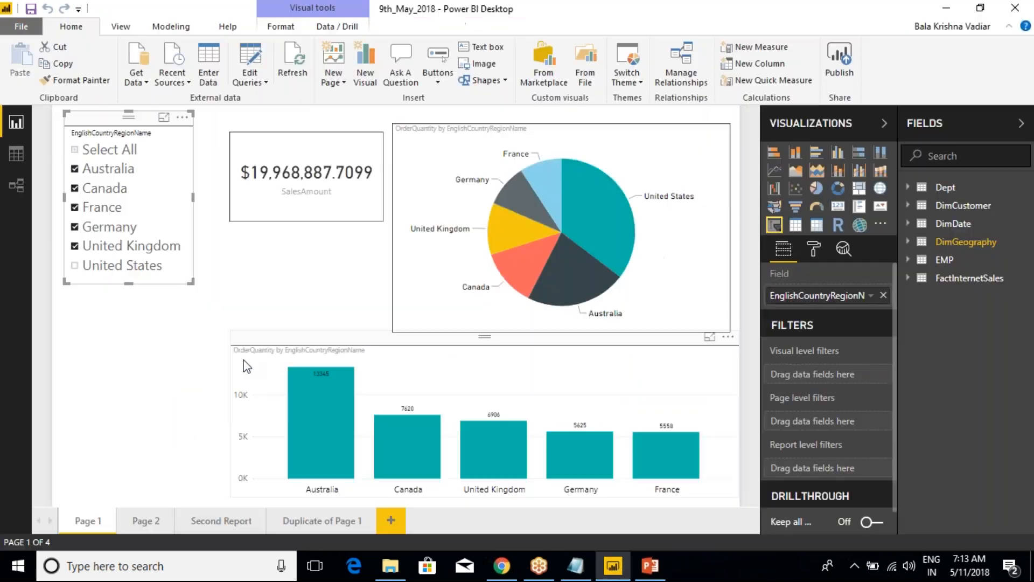
click(323, 131)
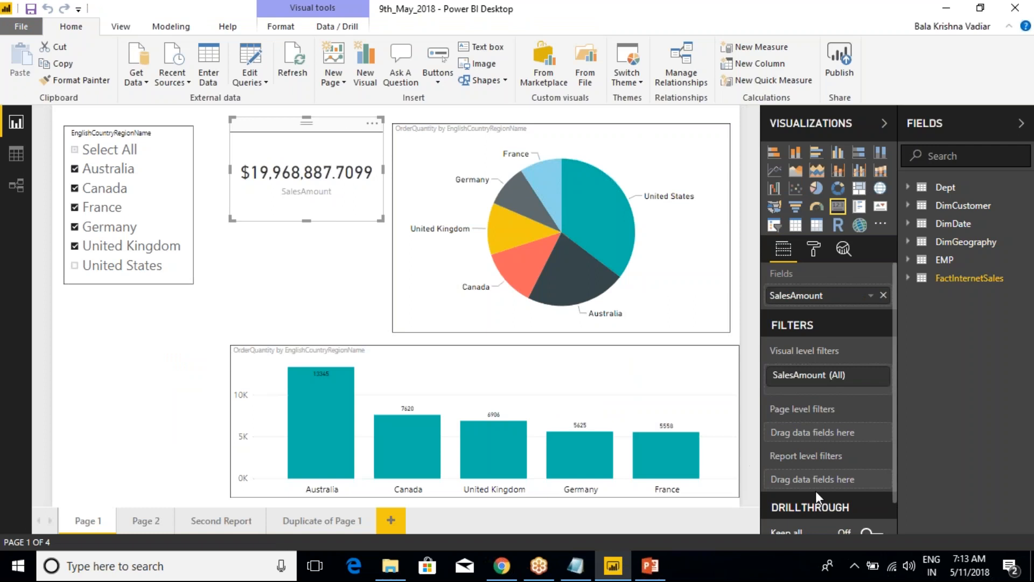
scroll(879, 446, down, 2)
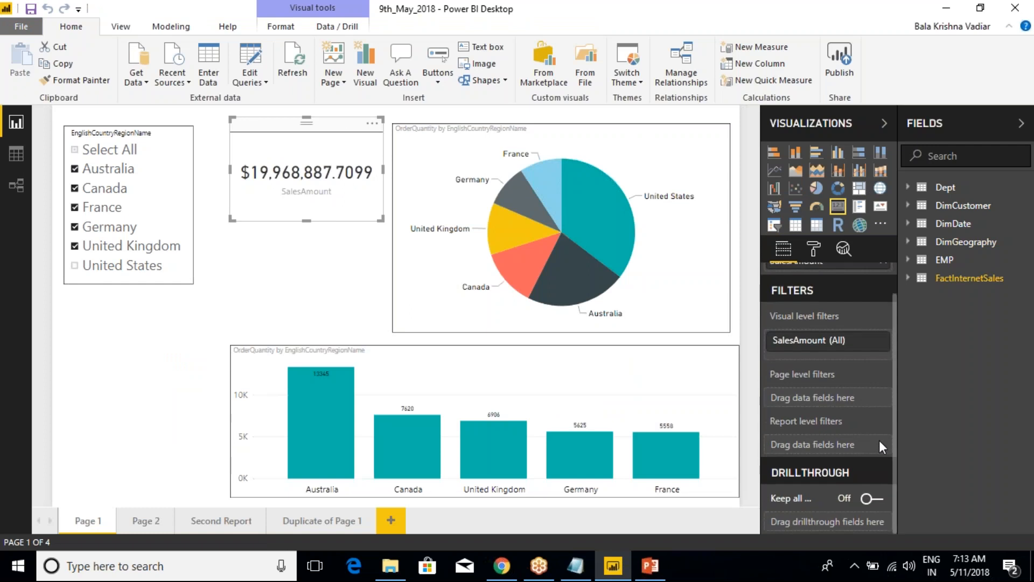
click(830, 18)
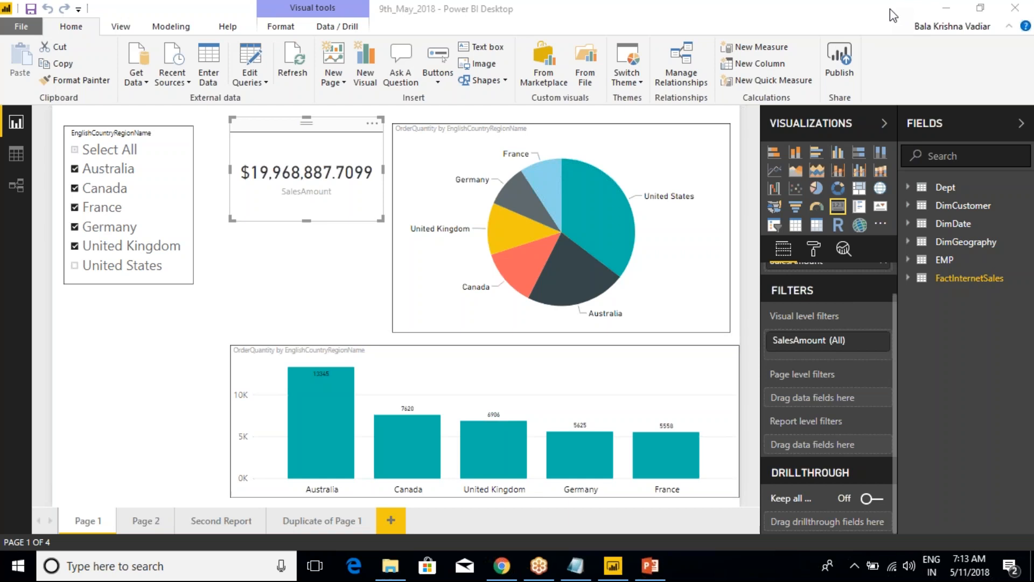
In the Class Notes, copy the "4. DrillThrough" line beneath the Day-3 heading and extend it to "4. DrillThrough Filters"
click(575, 564)
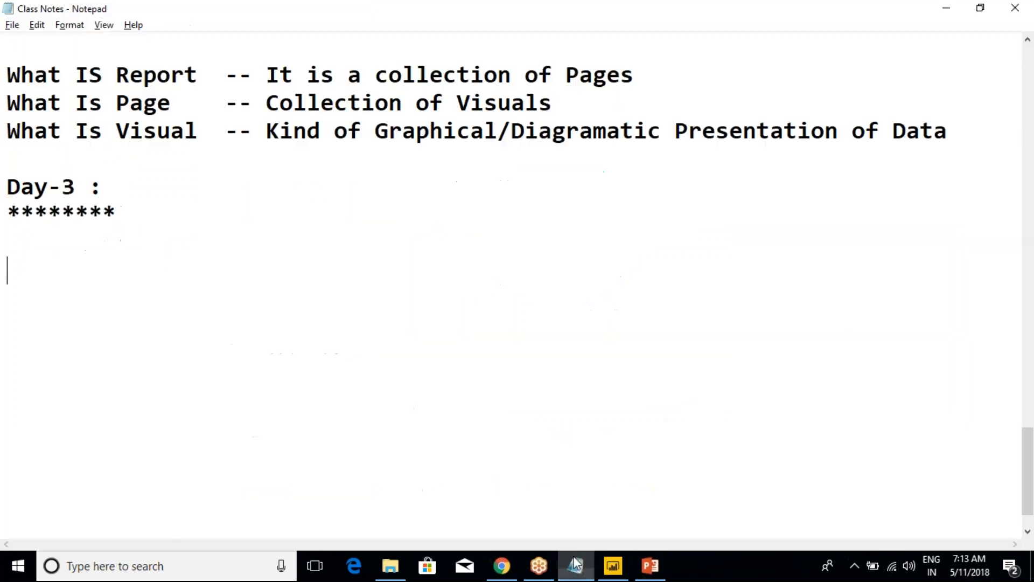
scroll(334, 271, up, 4)
drag(326, 307, 7, 305)
key(ctrl+c)
scroll(216, 398, down, 5)
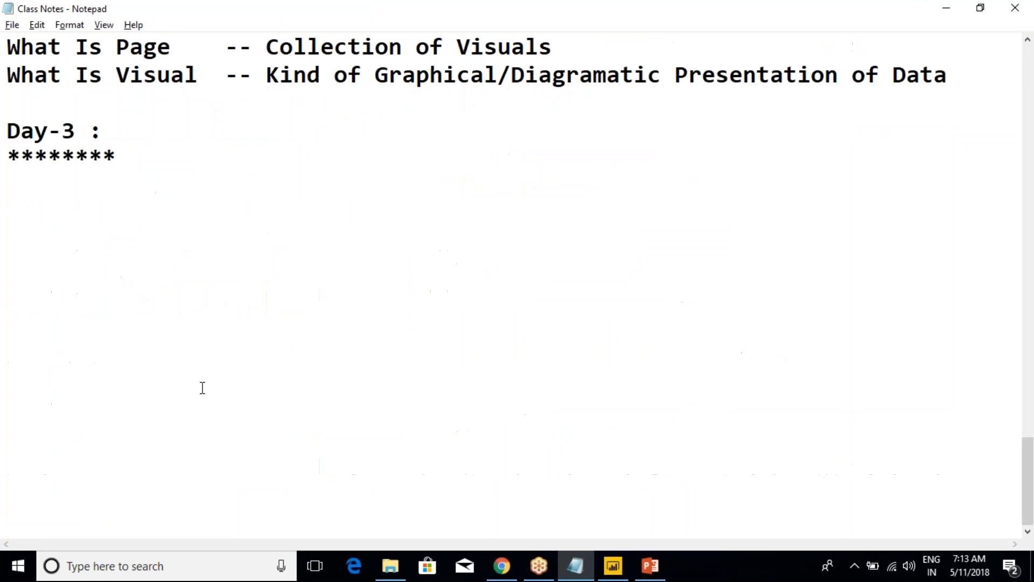
click(163, 157)
key(Return)
key(Return)
key(ctrl+v)
text(Filters)
key(Return)
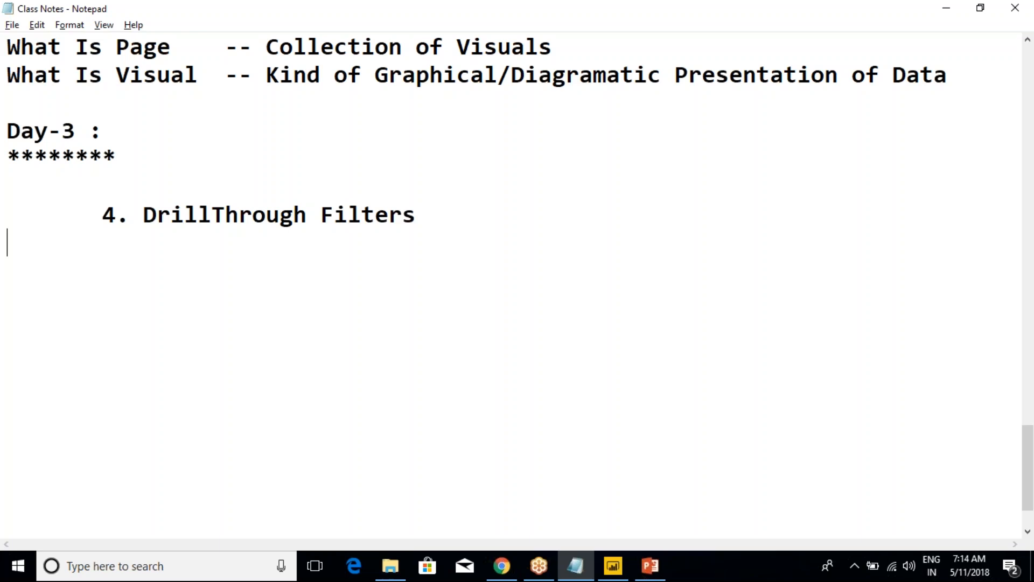
Annotate Power BI Desktop in red, boxing the Visualizations and Filters areas and marking the view icons, page tabs, Get Data and Recent Sources
key(alt+Tab)
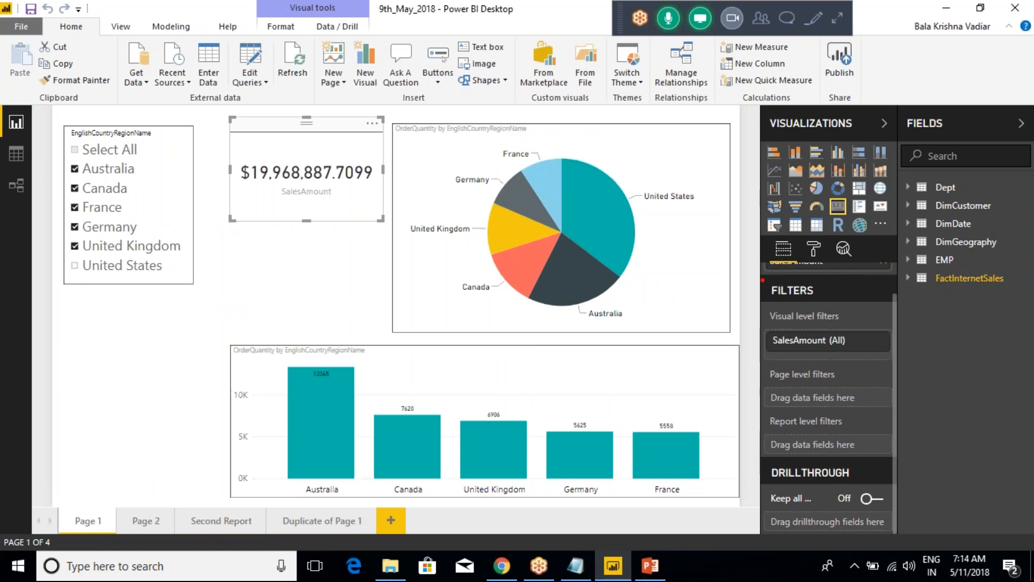
mouse_move(744, 277)
mouse_down()
mouse_move(800, 285)
mouse_move(845, 415)
mouse_up()
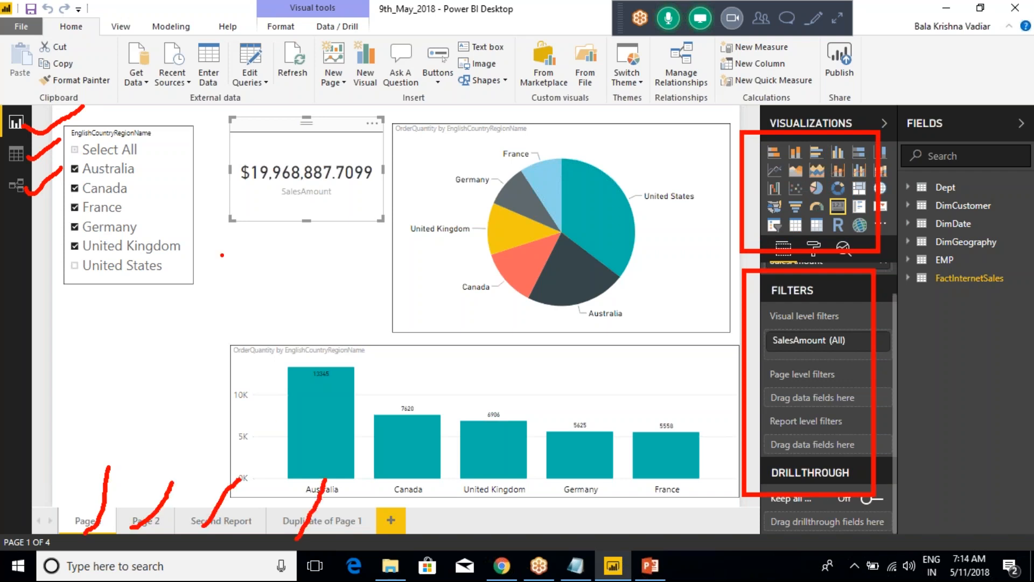
drag(137, 73, 135, 115)
drag(175, 80, 173, 123)
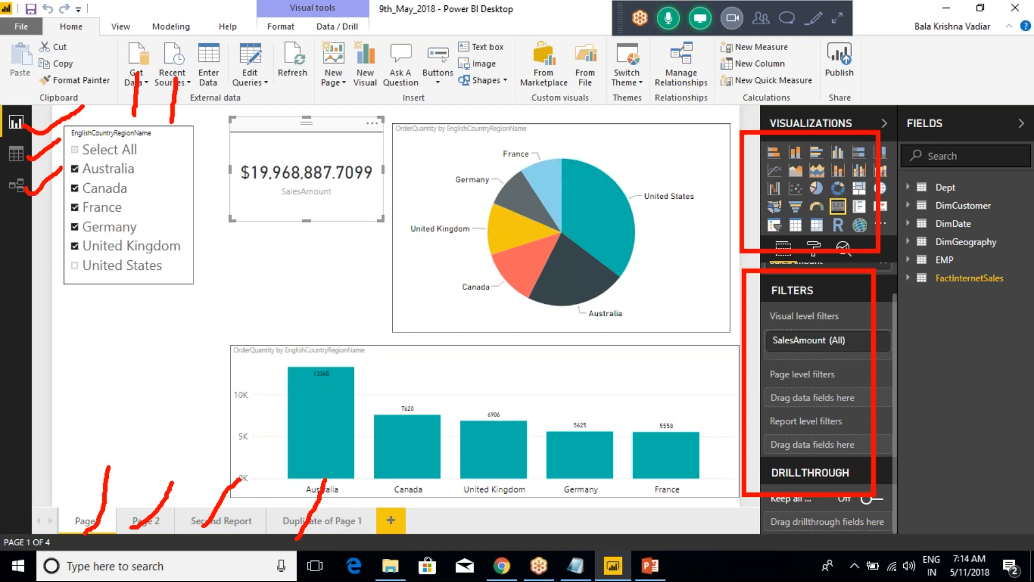
Mark Enter Data, Edit Queries and Refresh in red, circle the External data group, and clear the annotations
drag(207, 78, 204, 122)
drag(251, 80, 253, 124)
mouse_move(291, 74)
mouse_down()
mouse_move(285, 118)
mouse_move(299, 106)
mouse_up()
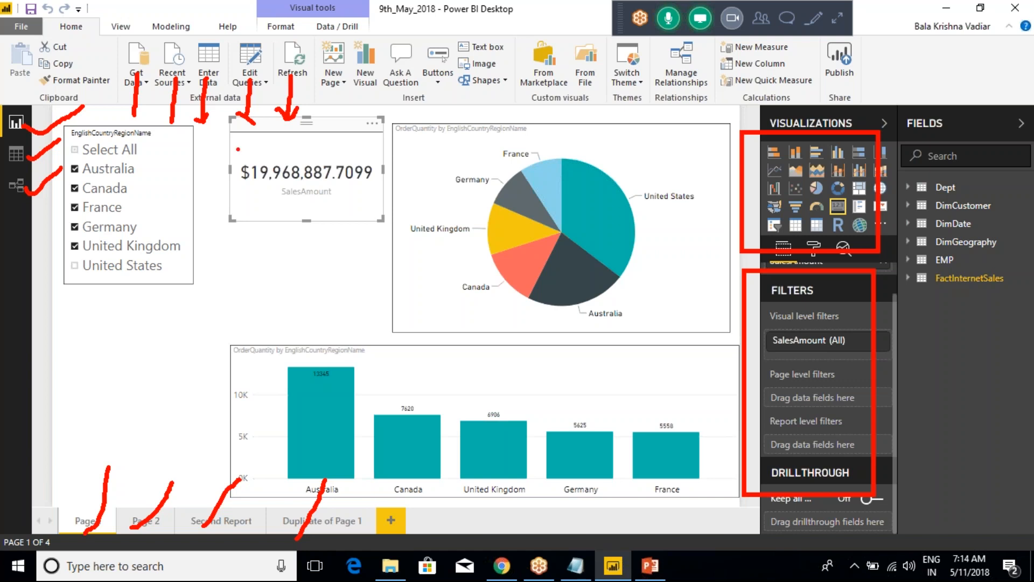
mouse_move(112, 84)
mouse_down()
mouse_move(296, 207)
mouse_move(306, 148)
mouse_up()
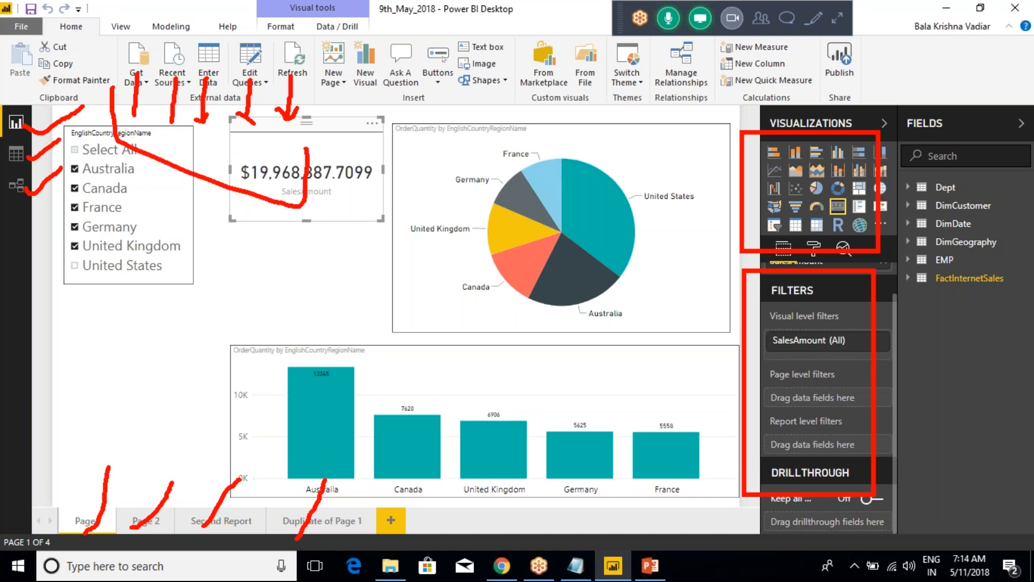
mouse_move(301, 75)
mouse_down()
mouse_move(241, 45)
mouse_move(110, 60)
mouse_move(145, 125)
mouse_move(278, 118)
mouse_move(305, 77)
mouse_up()
click(287, 130)
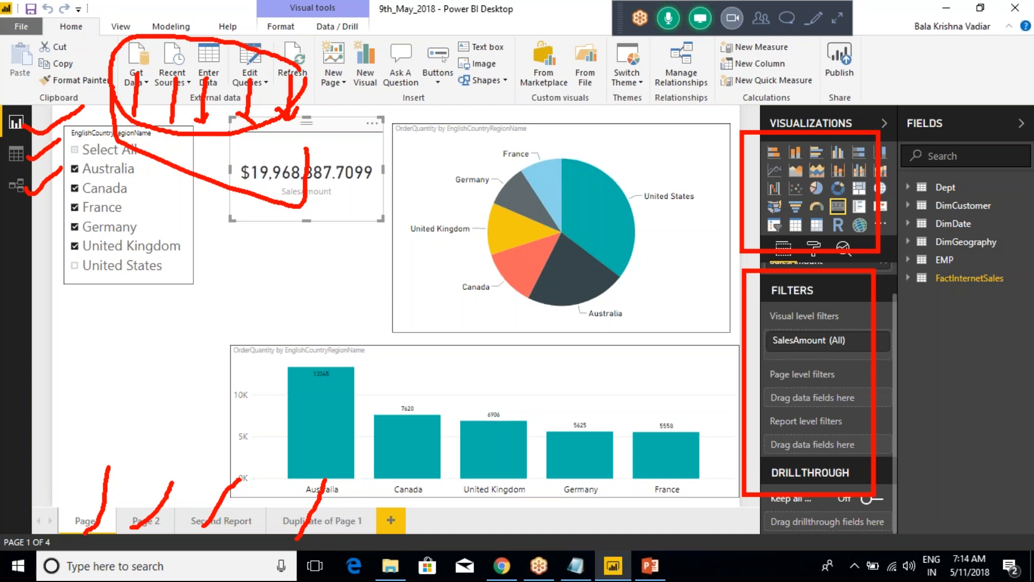
key(Escape)
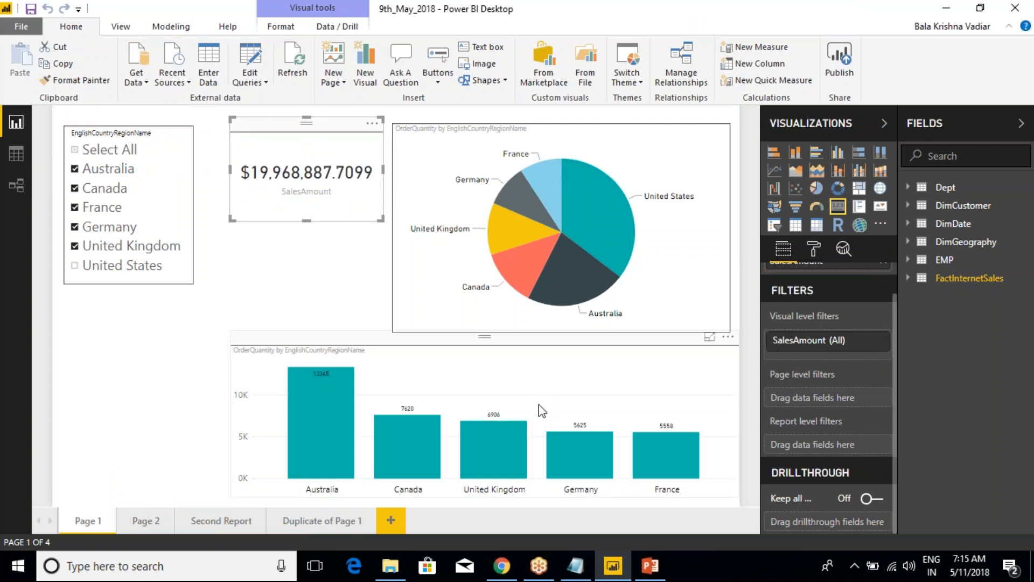
Box the Fields area in red, clear it, and view the available options for the DimCustomer table and its AddressLine2 field
drag(886, 82, 1025, 326)
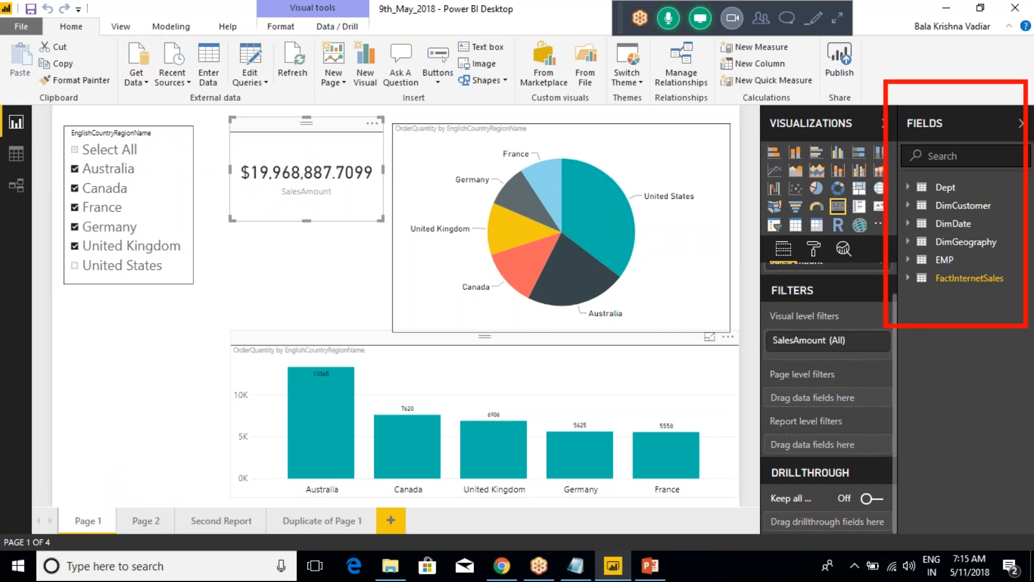
key(Escape)
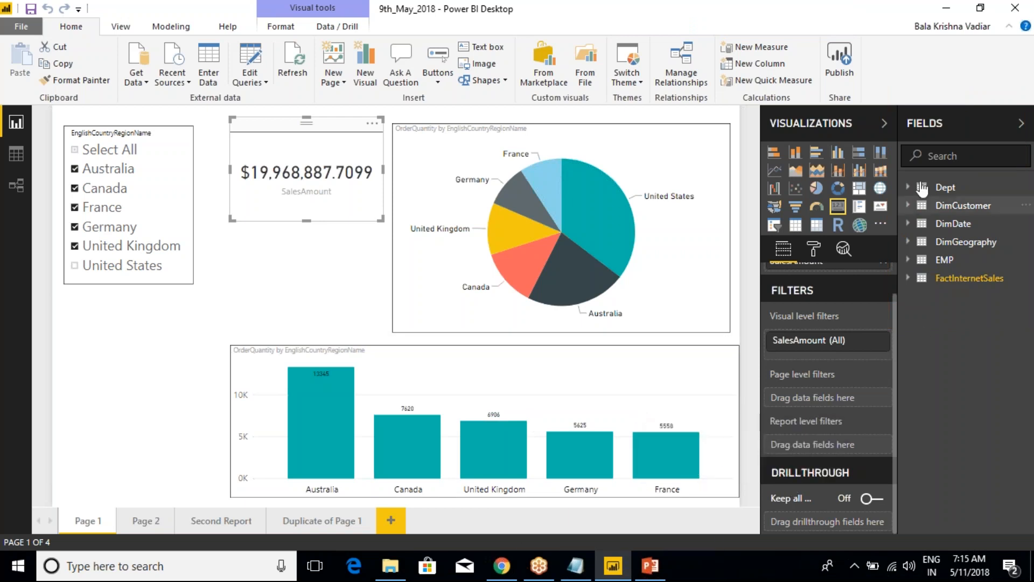
right_click(943, 209)
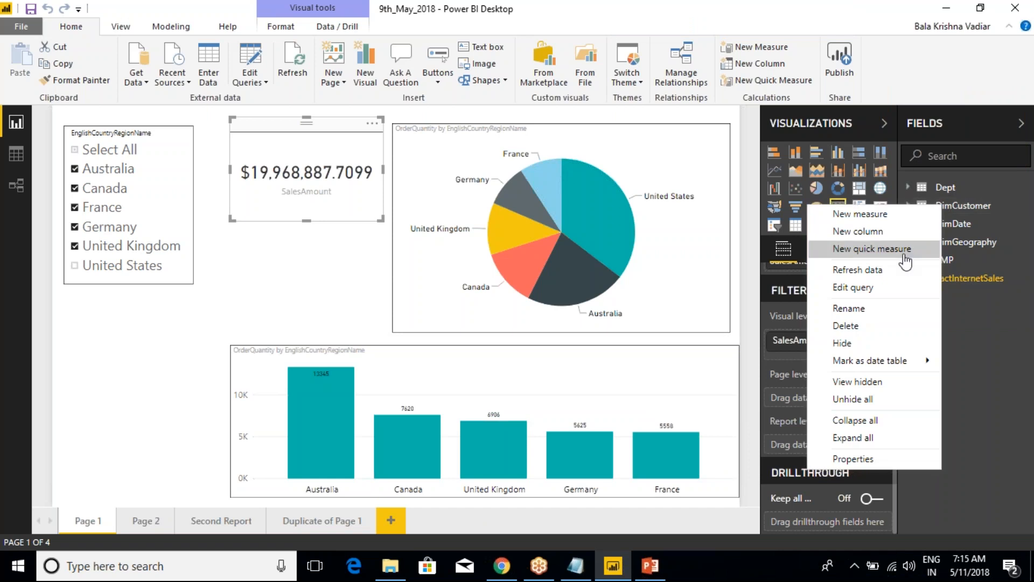
click(985, 324)
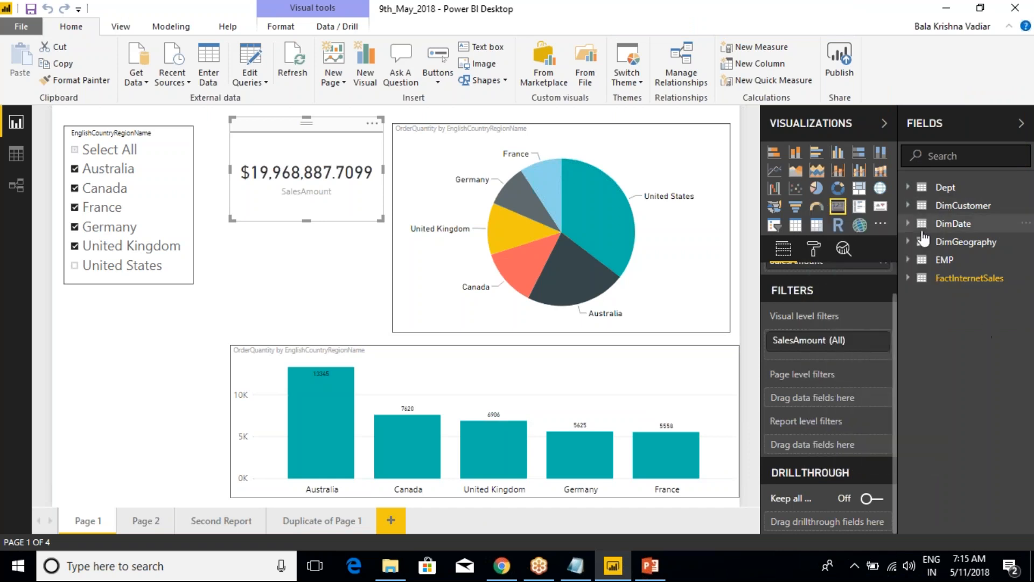
click(907, 205)
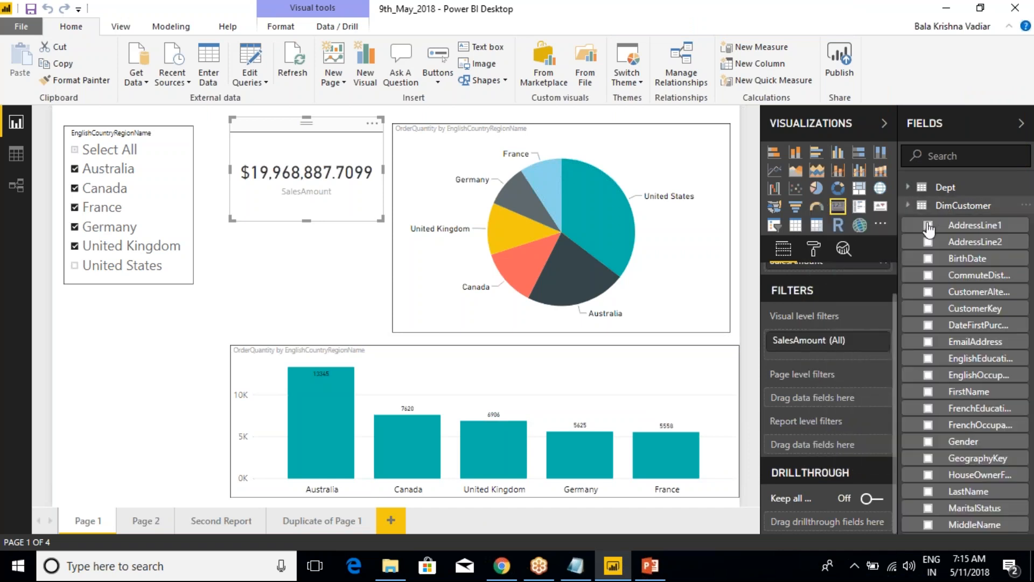
right_click(953, 242)
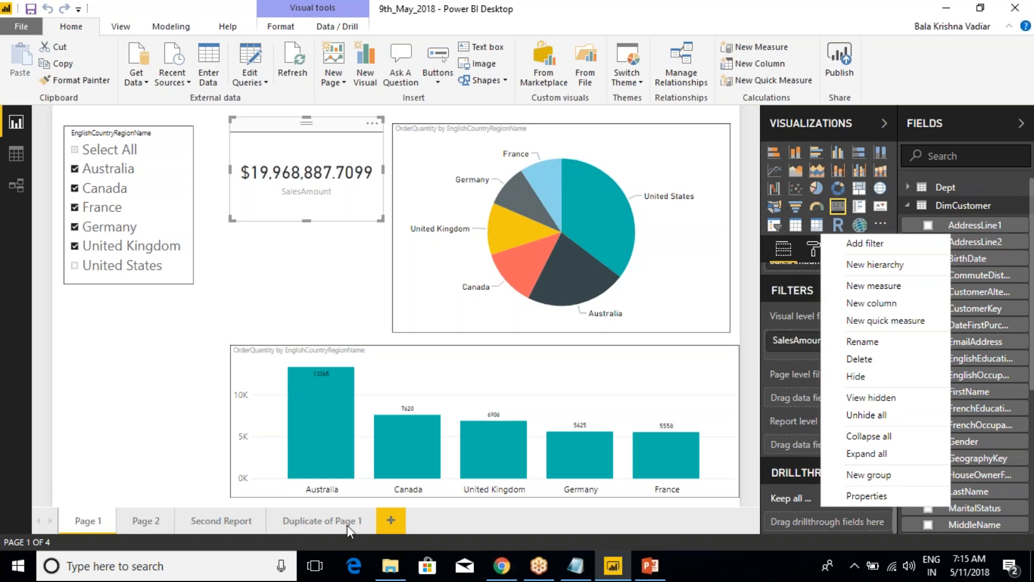
Add a new report page and name it "Detail Data"
click(396, 526)
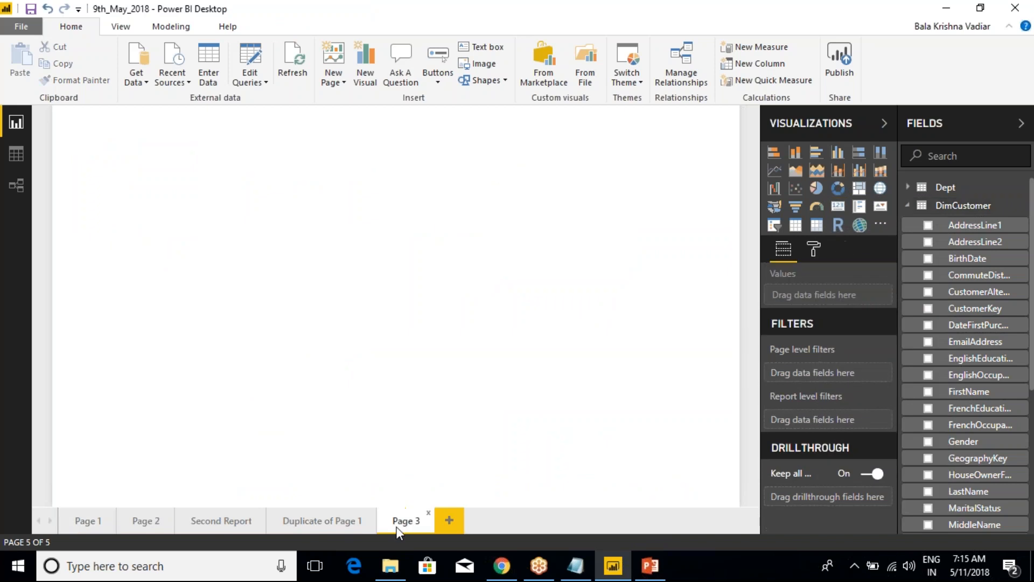
double_click(398, 523)
text(Detail)
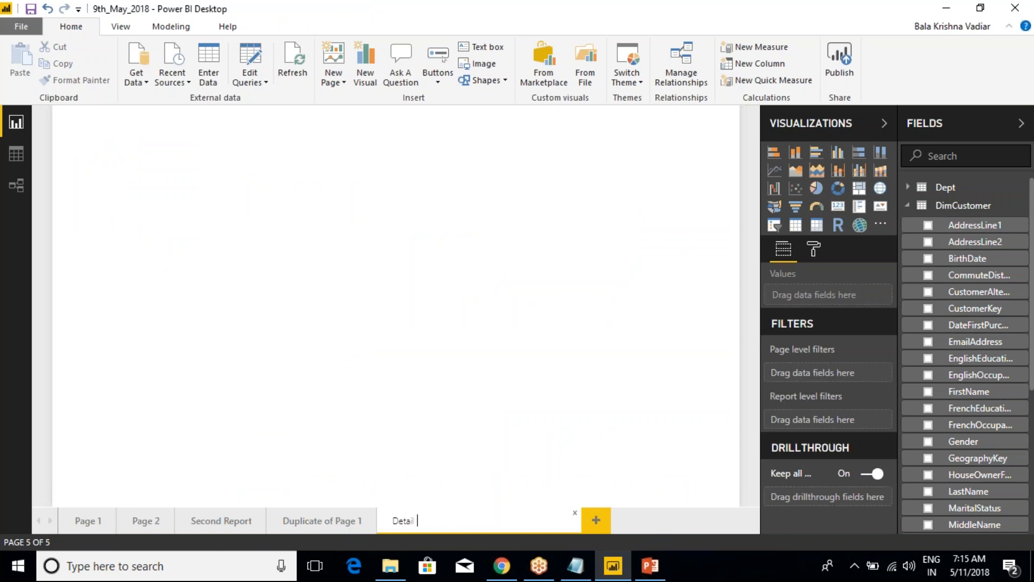
text( De)
text(Data)
click(319, 340)
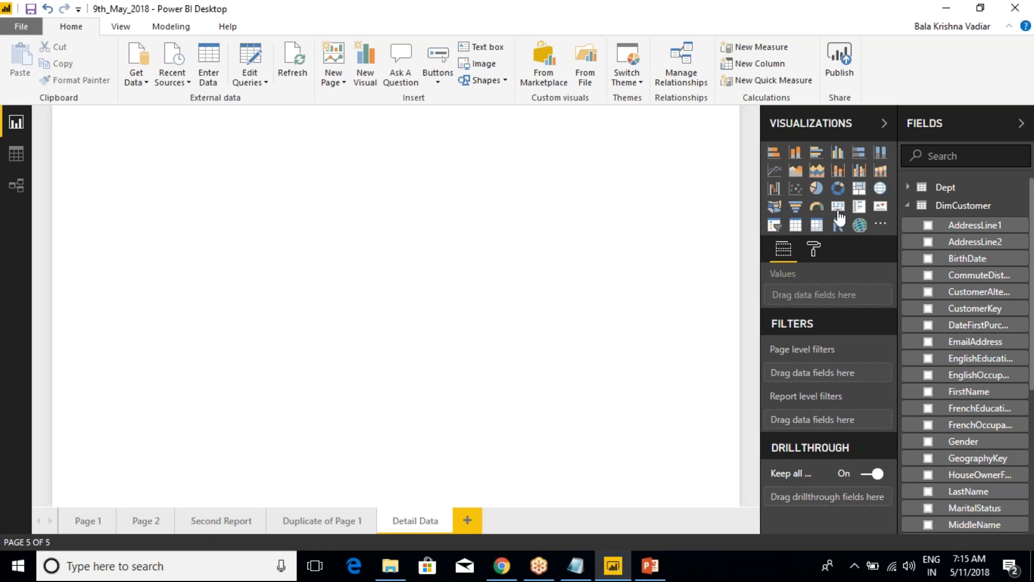
Insert a table visual on the Detail Data page, enlarge it and place it towards the right side of the canvas
click(795, 225)
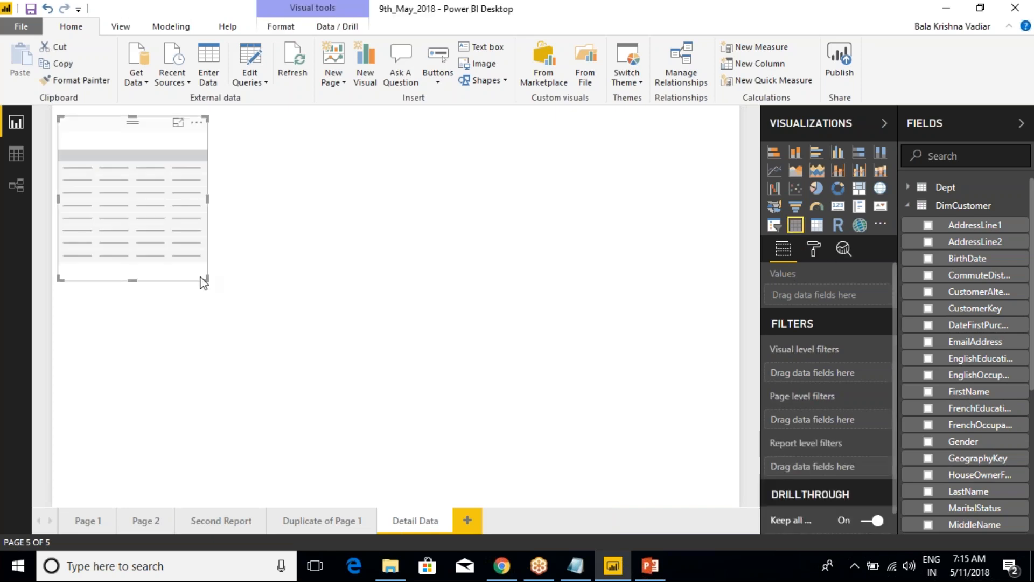
drag(203, 284, 457, 309)
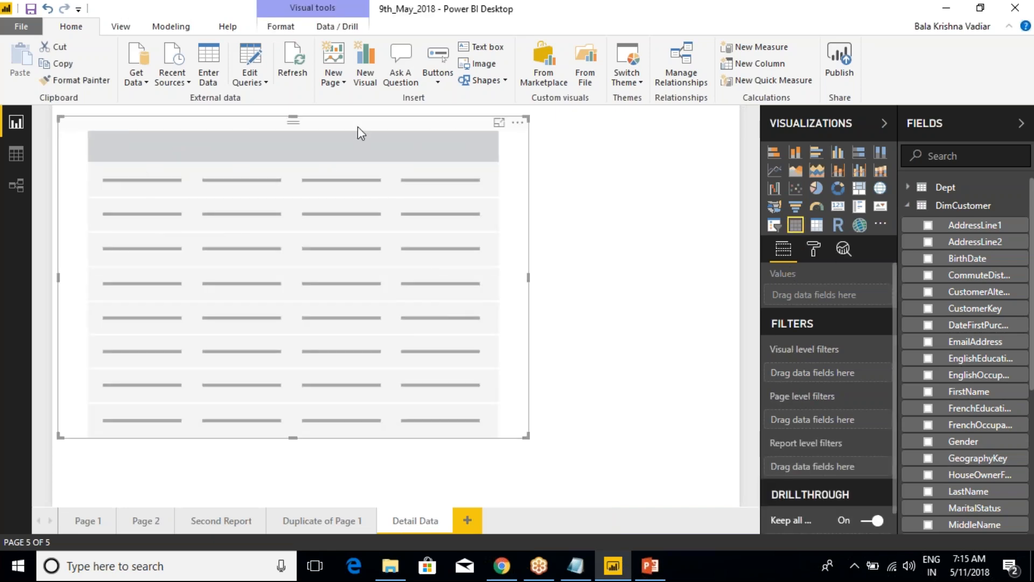
drag(360, 132, 554, 135)
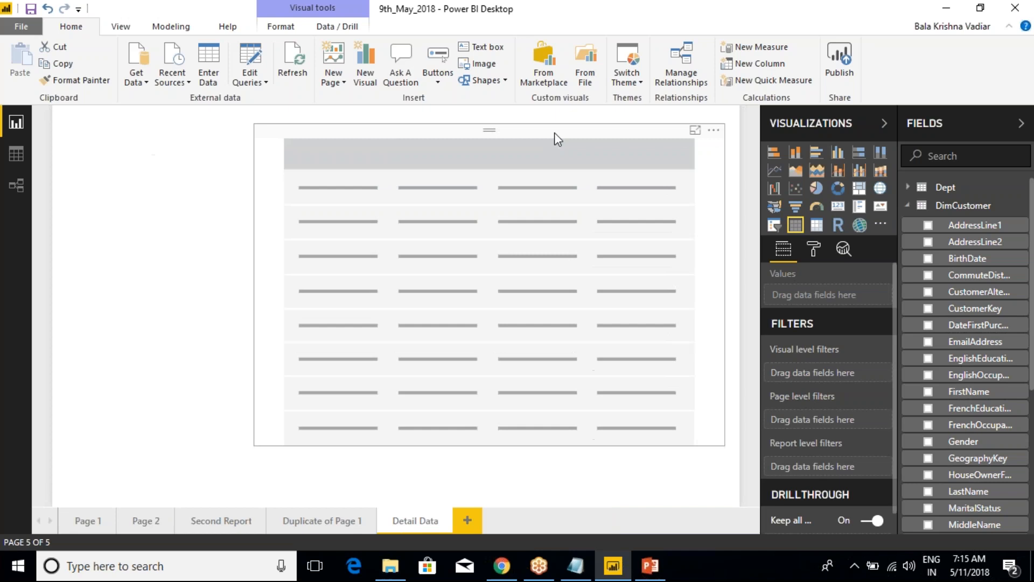
Add EnglishCountryRegionName, StateProvinceName and City from DimGeography to the table
click(908, 205)
click(908, 242)
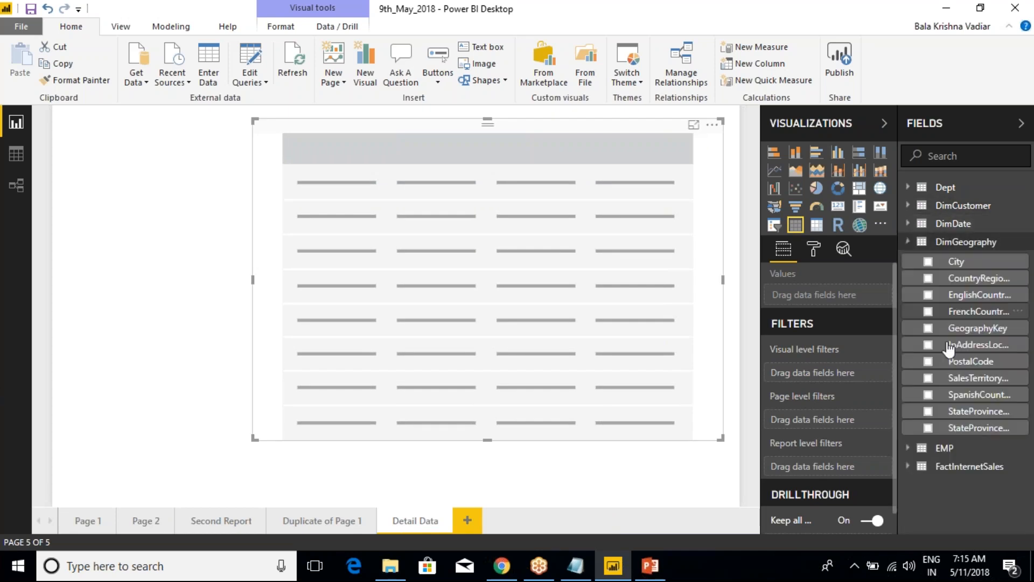
click(928, 295)
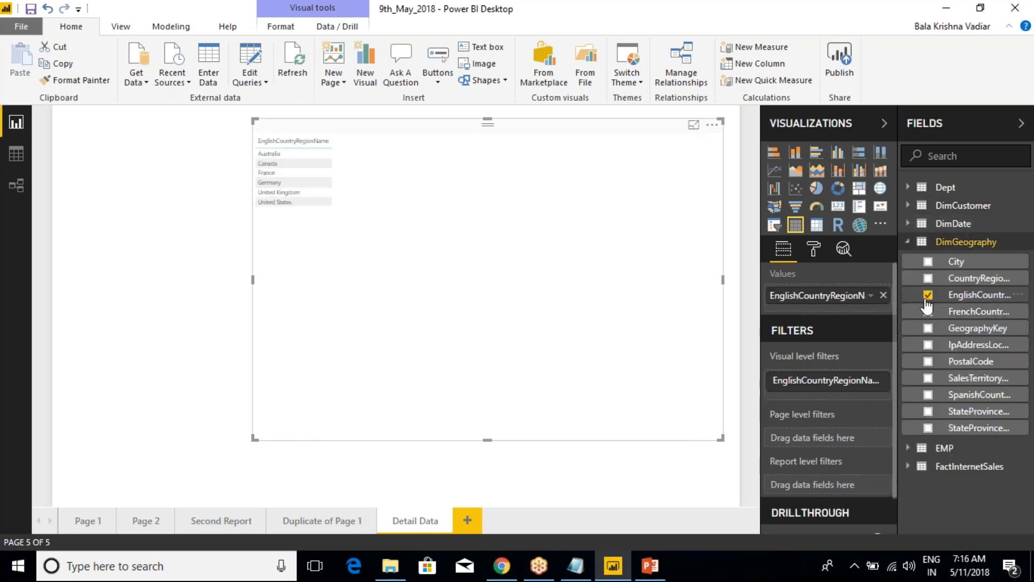
click(927, 428)
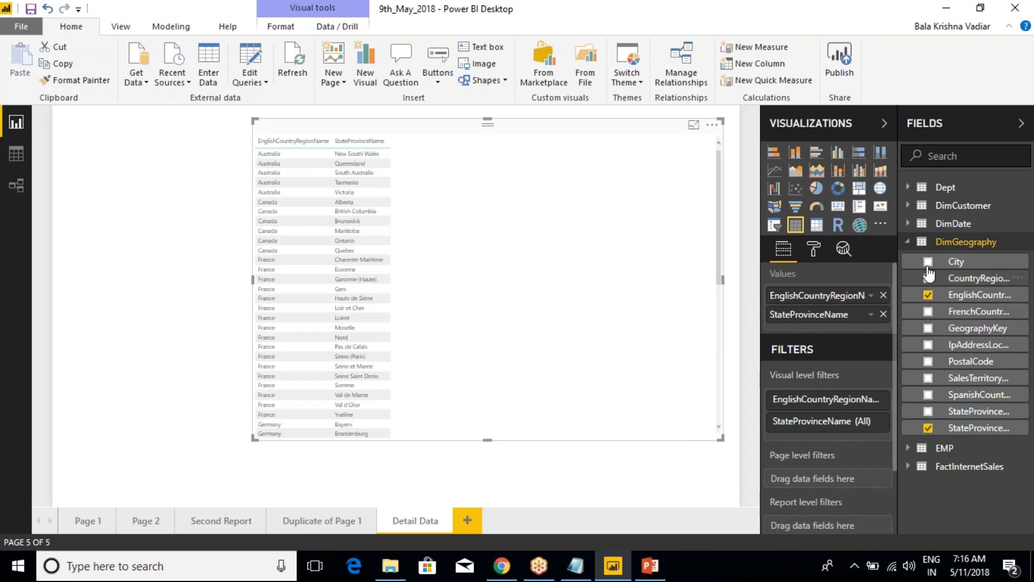
click(927, 262)
click(908, 242)
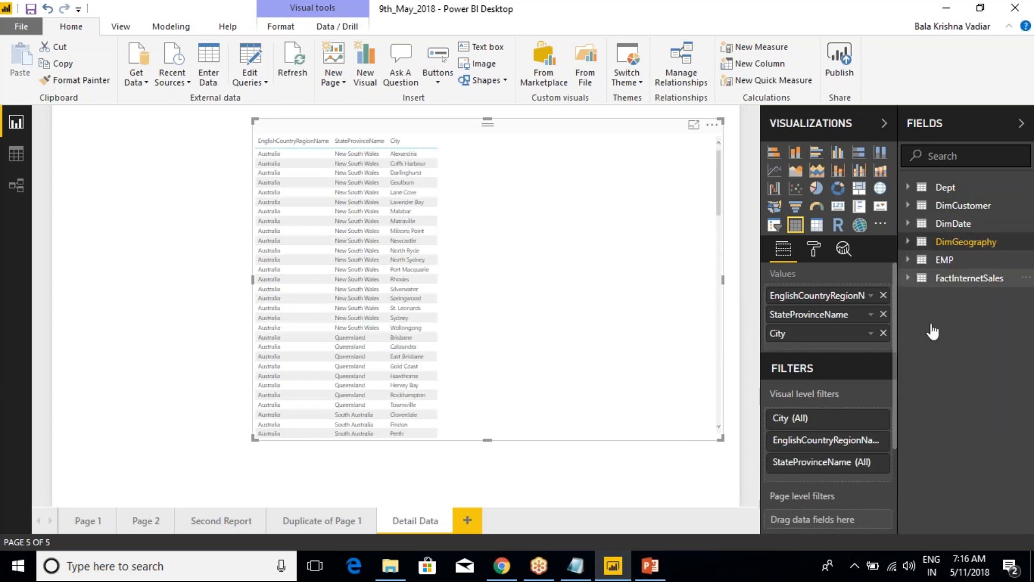
Add OrderQuantity, SalesAmount and TaxAmt from FactInternetSales to the table
click(908, 278)
click(927, 481)
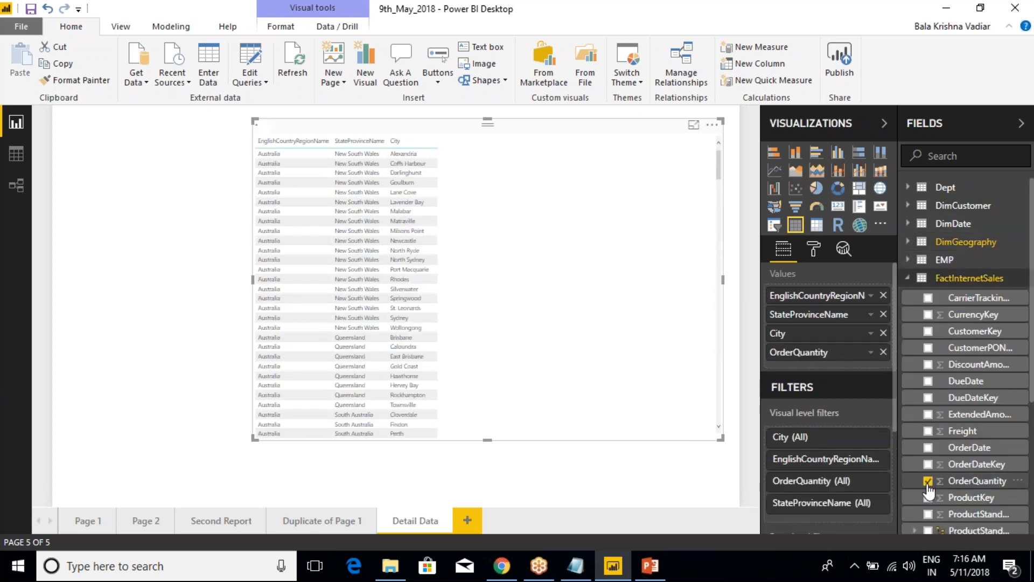
scroll(927, 484, down, 5)
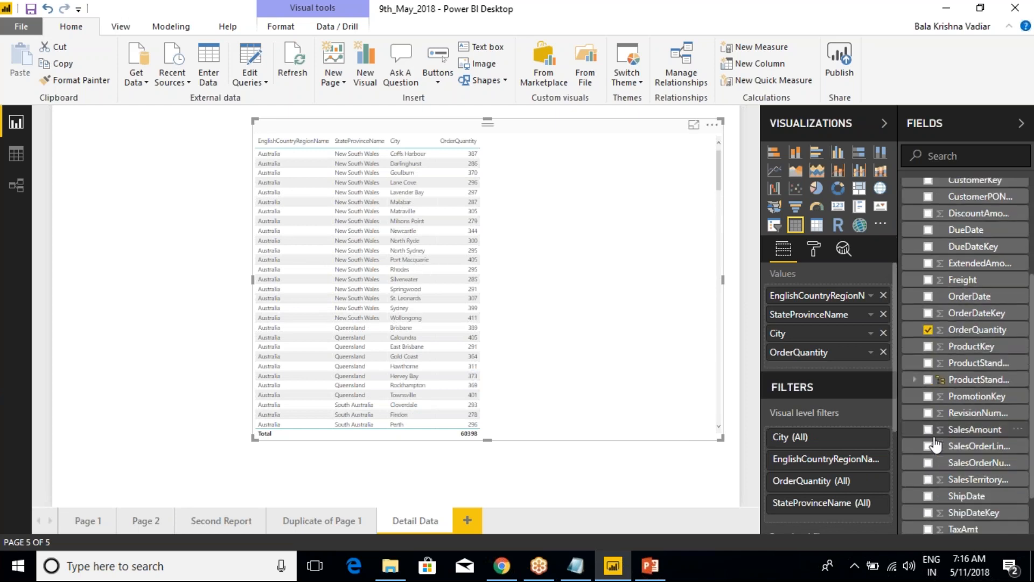
click(927, 429)
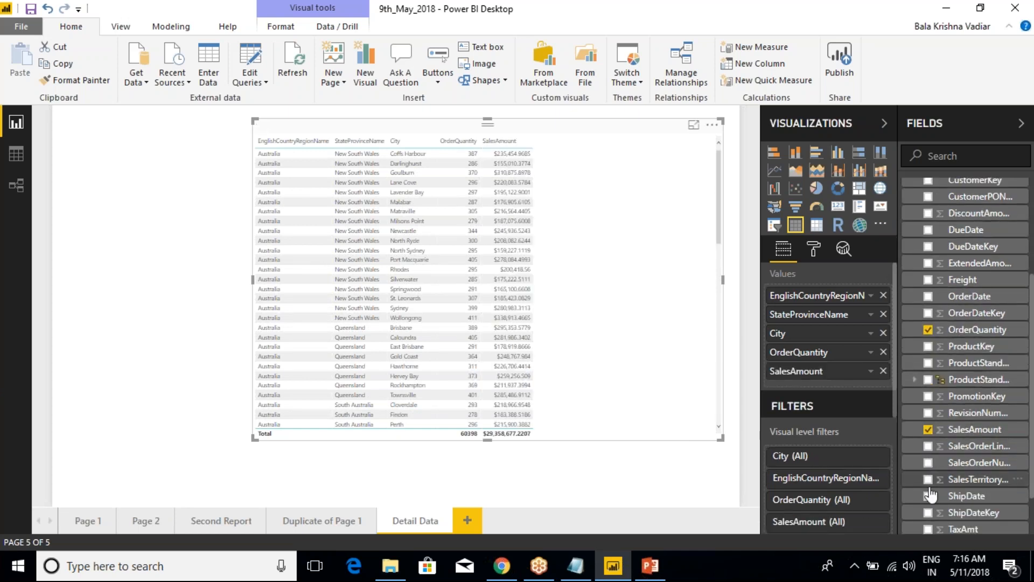
click(927, 529)
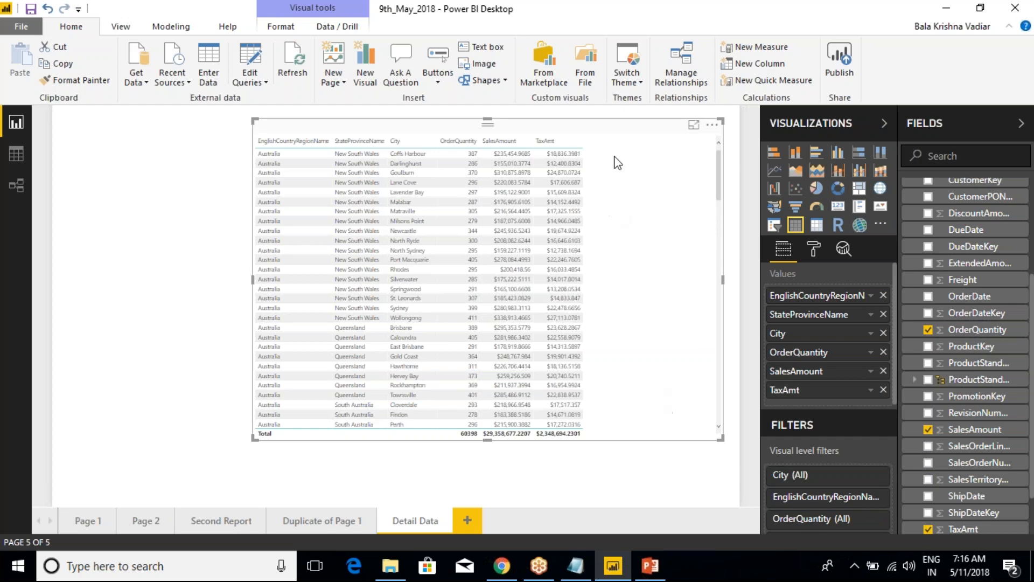
Set the table's grid text size to 14 and widen the visual towards the left of the canvas
click(813, 251)
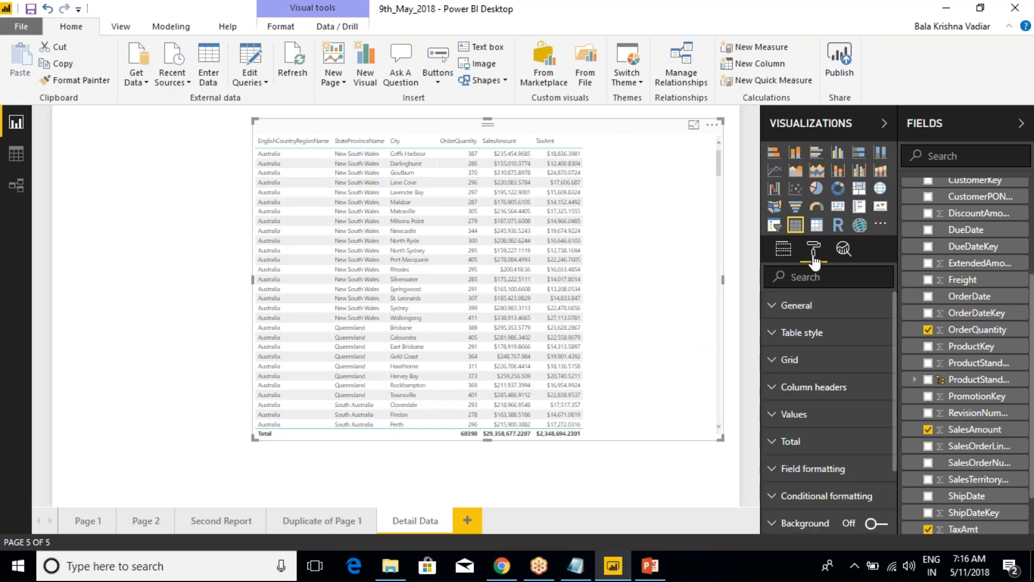
click(784, 360)
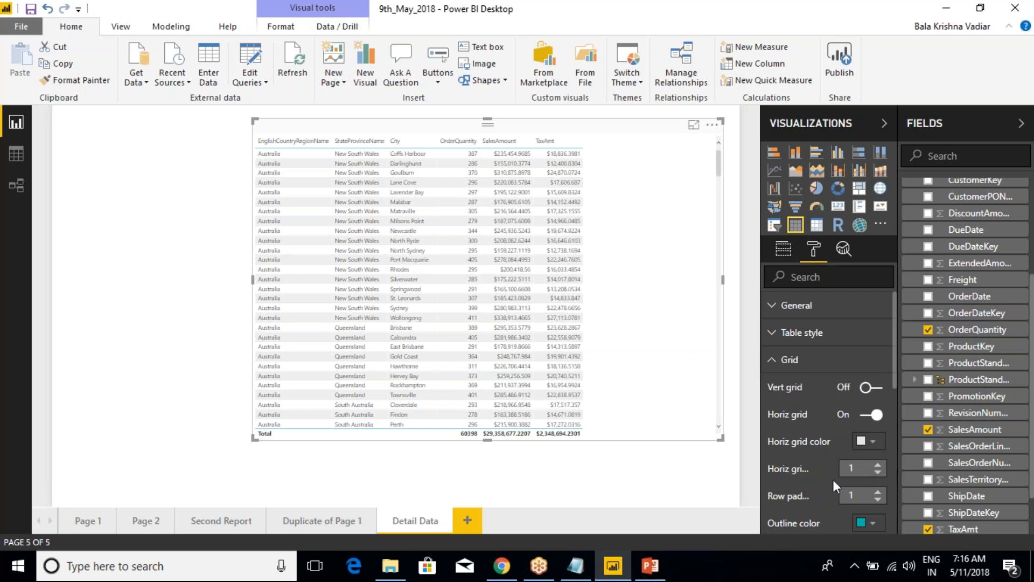
scroll(834, 478, down, 2)
scroll(869, 458, down, 3)
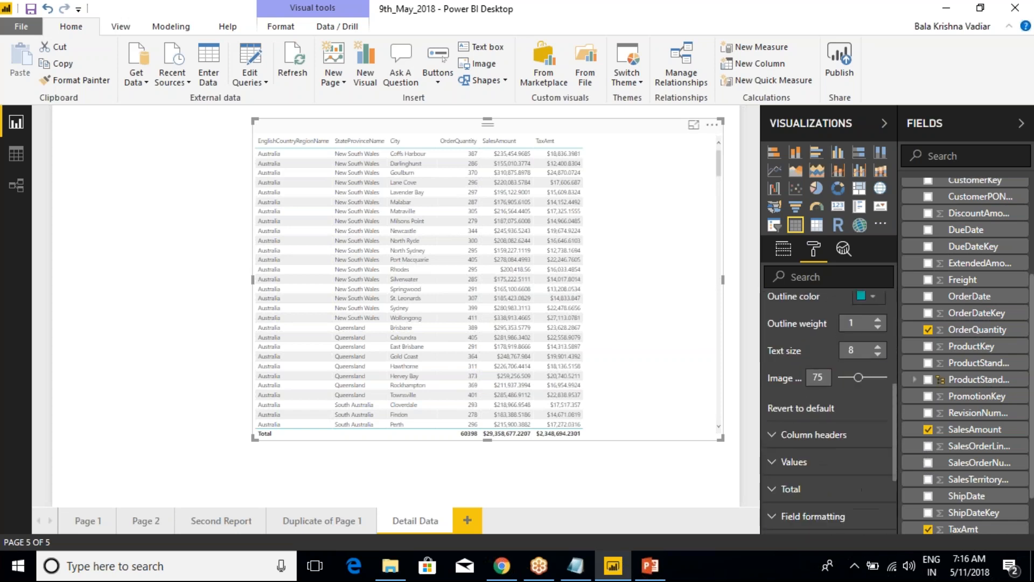
click(877, 347)
click(877, 346)
click(878, 346)
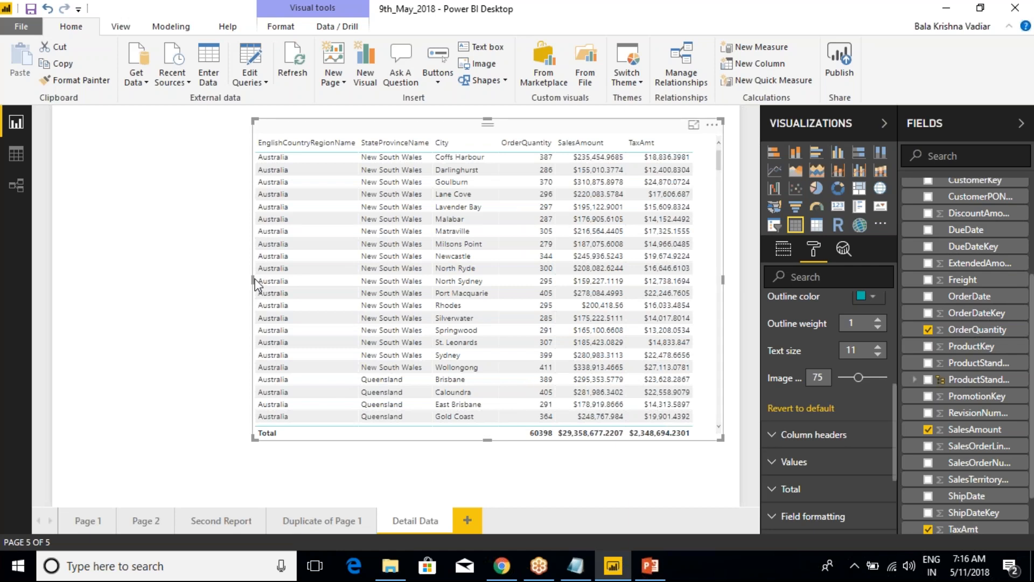
drag(255, 285, 163, 284)
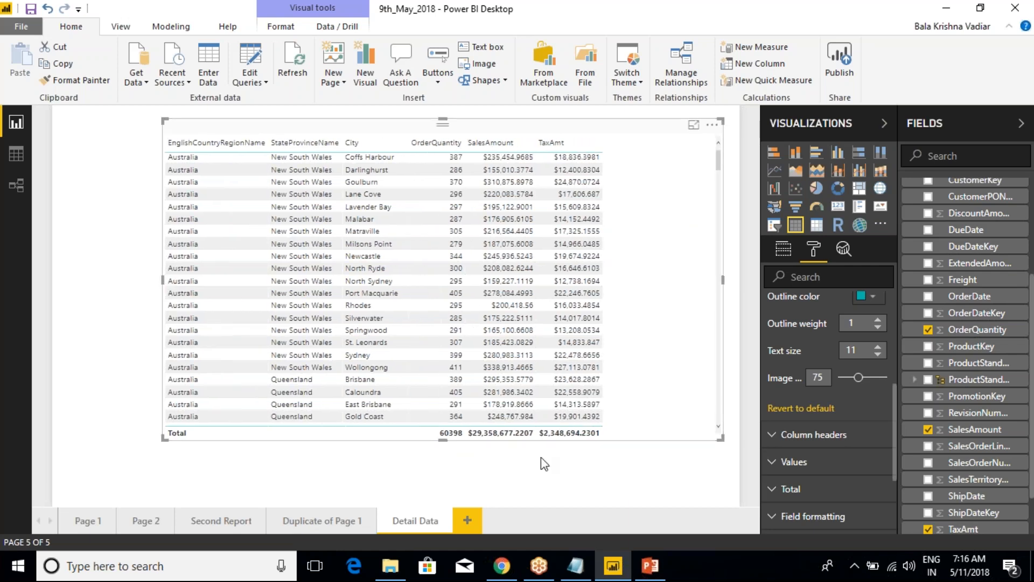
click(878, 346)
click(878, 346)
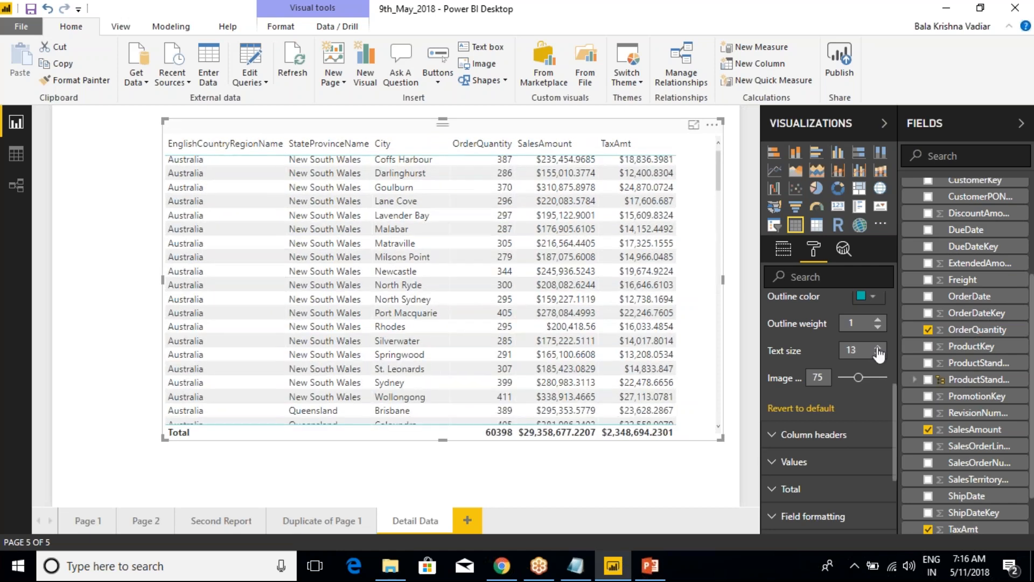
click(877, 346)
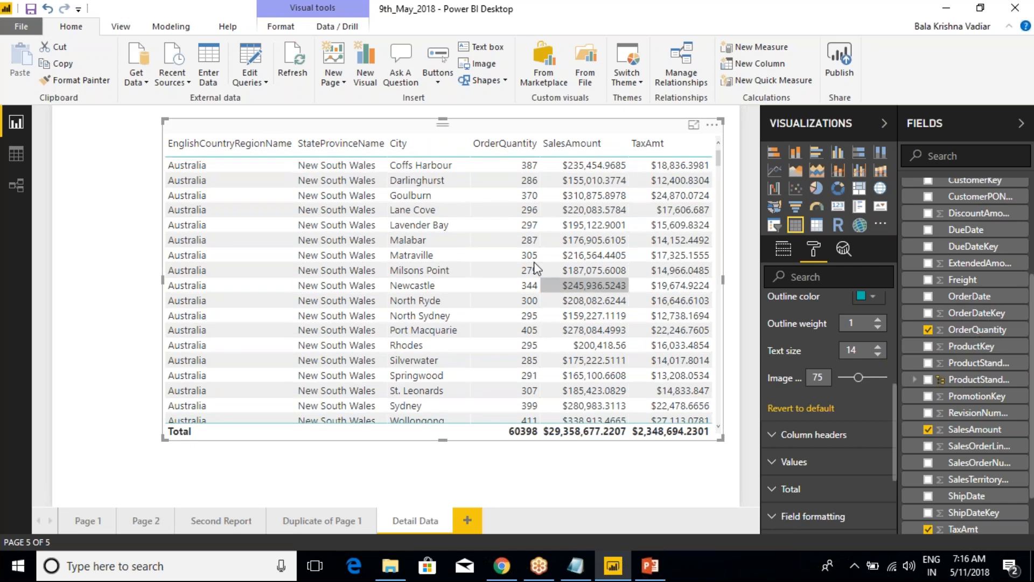
On Page 1, set the data label text size of the OrderQuantity by country column chart to 25
click(84, 523)
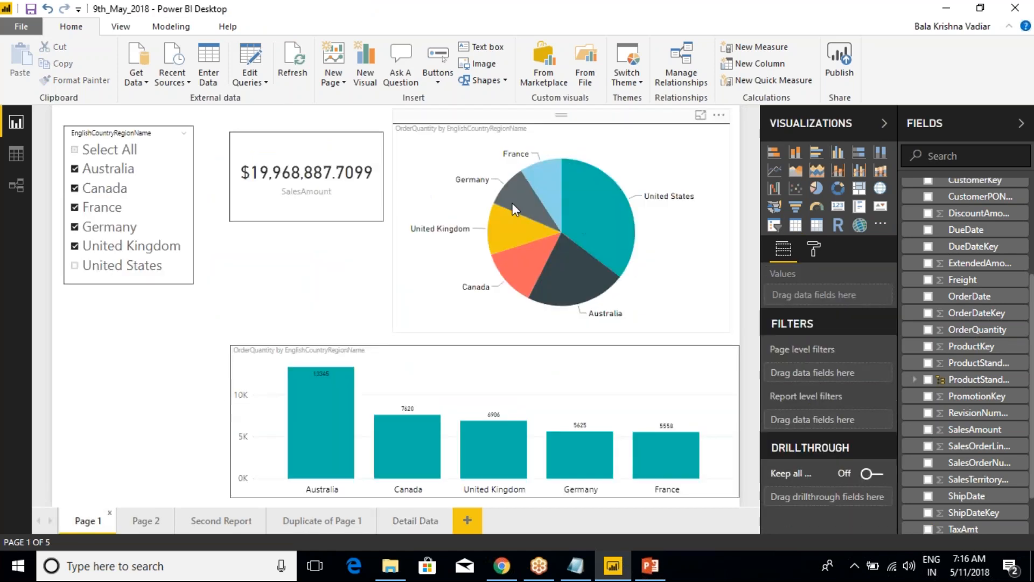
mouse_move(512, 202)
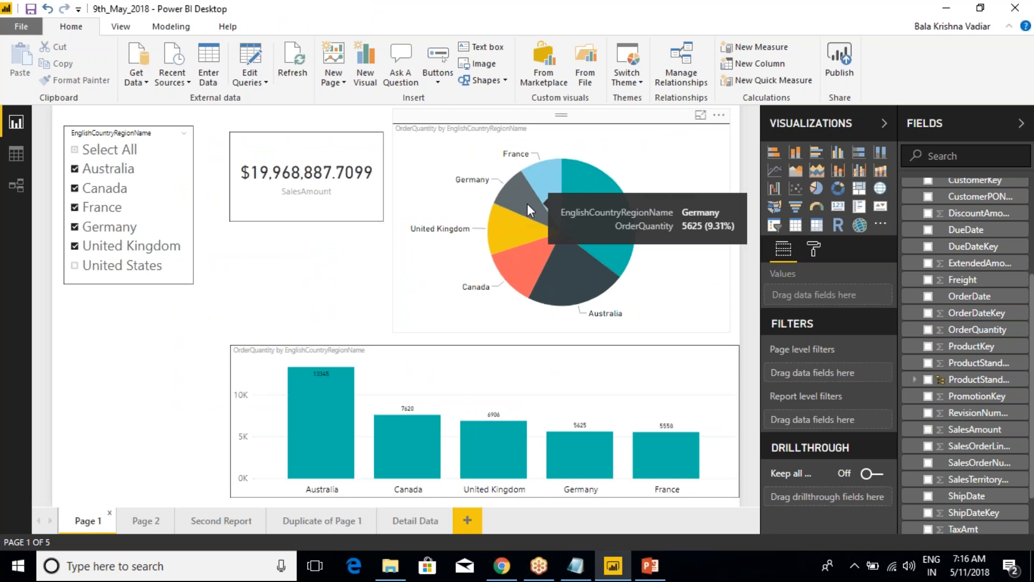
click(506, 357)
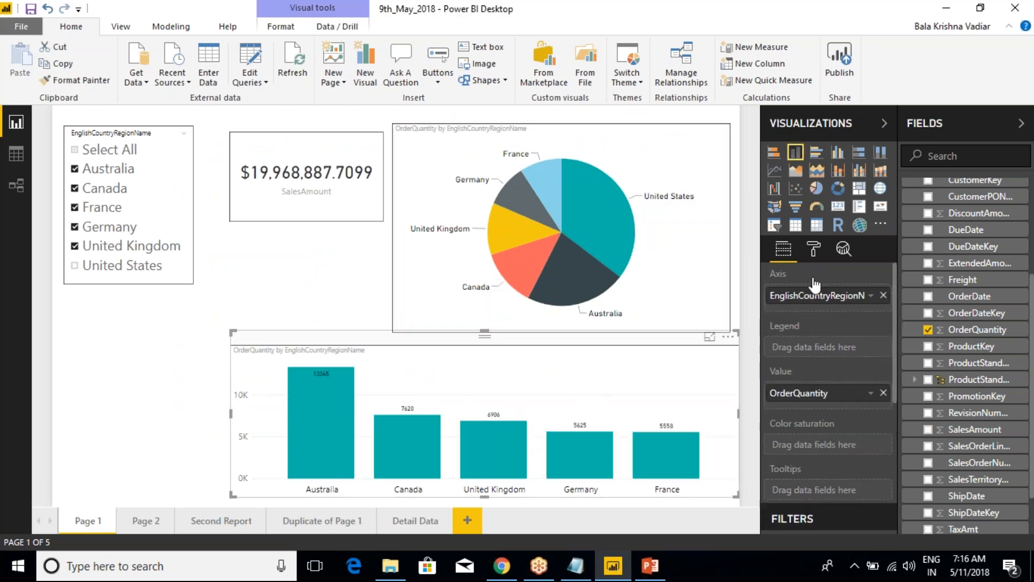
click(813, 249)
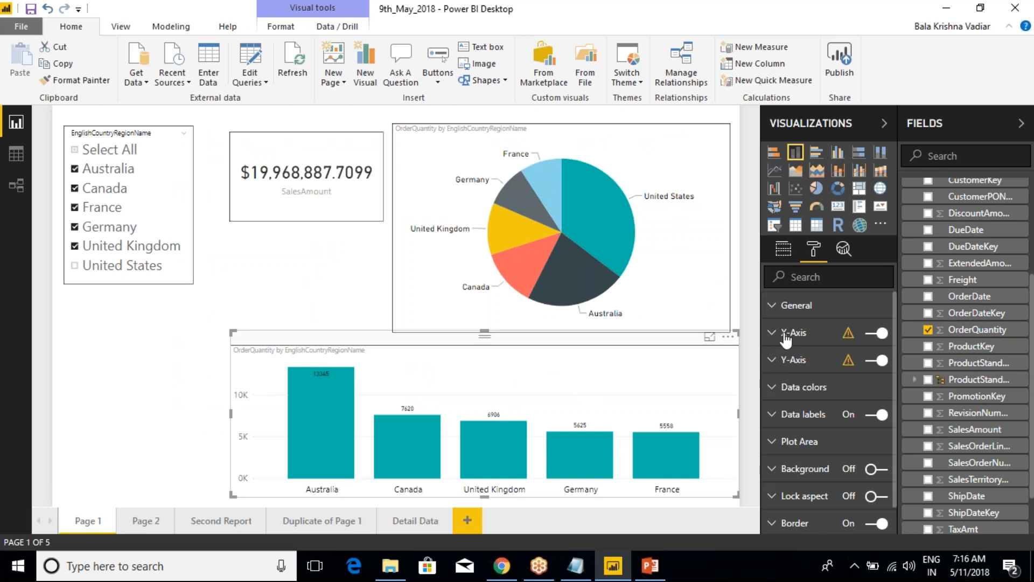
click(772, 414)
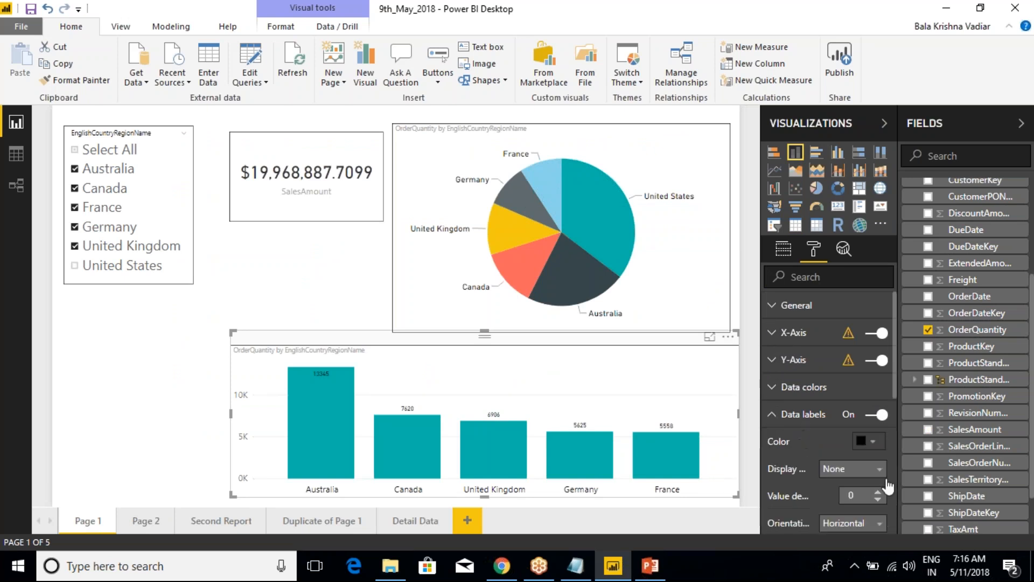
scroll(873, 491, down, 3)
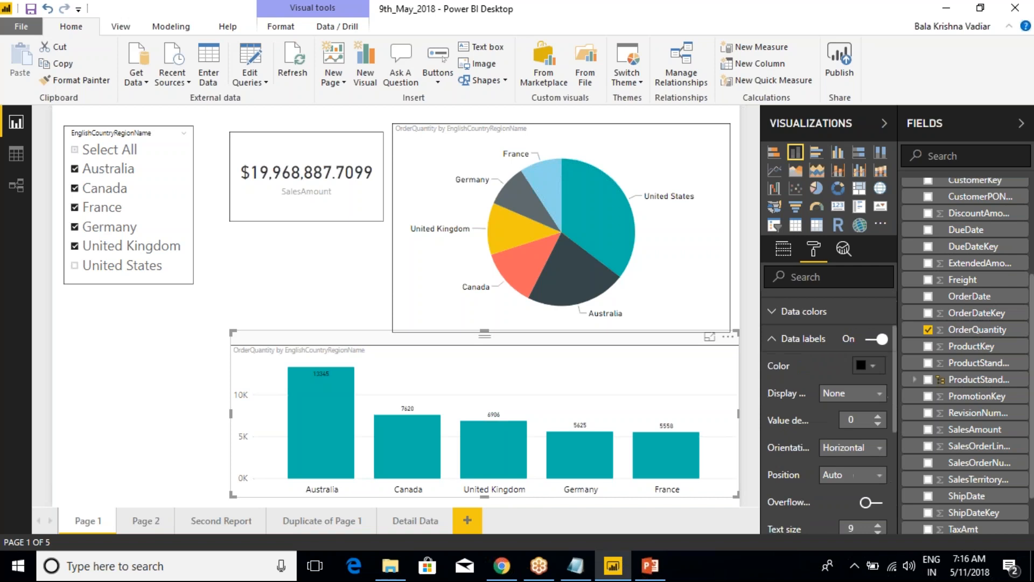
scroll(875, 458, down, 3)
click(878, 451)
click(878, 451)
click(877, 450)
click(877, 451)
click(877, 451)
click(878, 450)
click(878, 451)
click(877, 451)
click(877, 450)
click(878, 451)
click(877, 451)
click(878, 451)
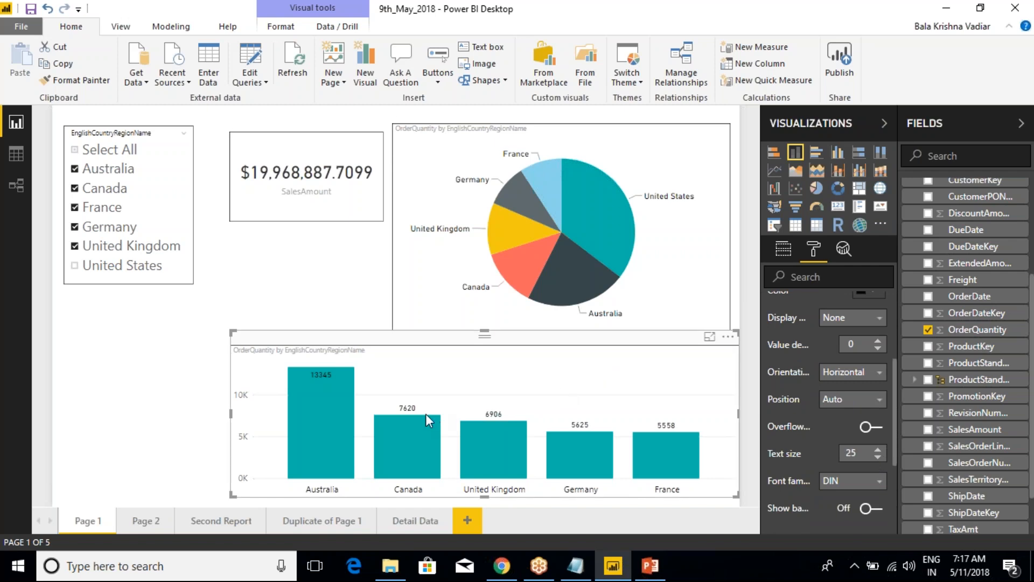
Examine which data point options the United Kingdom column offers in the column chart
mouse_move(407, 456)
mouse_move(509, 444)
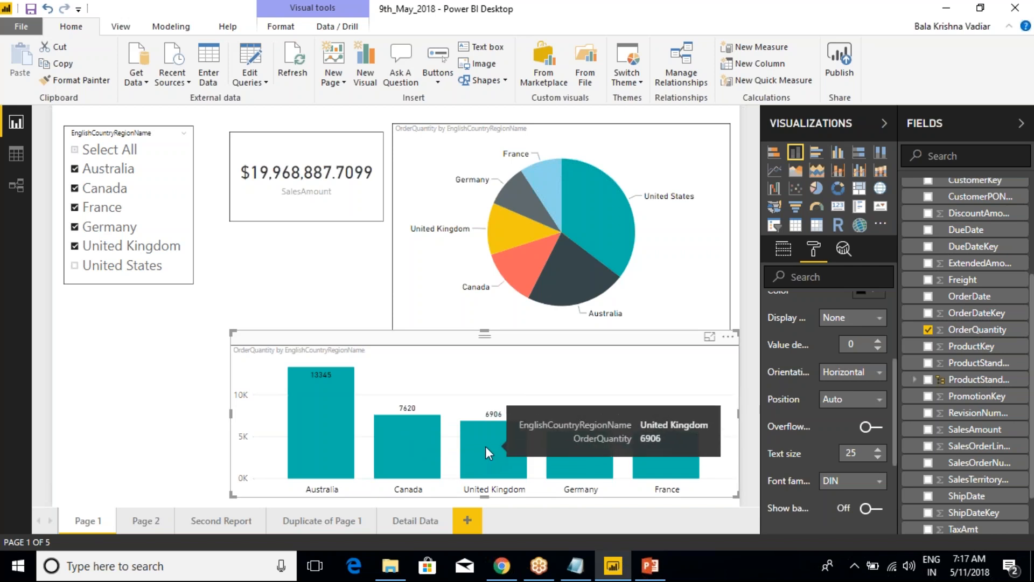
right_click(486, 446)
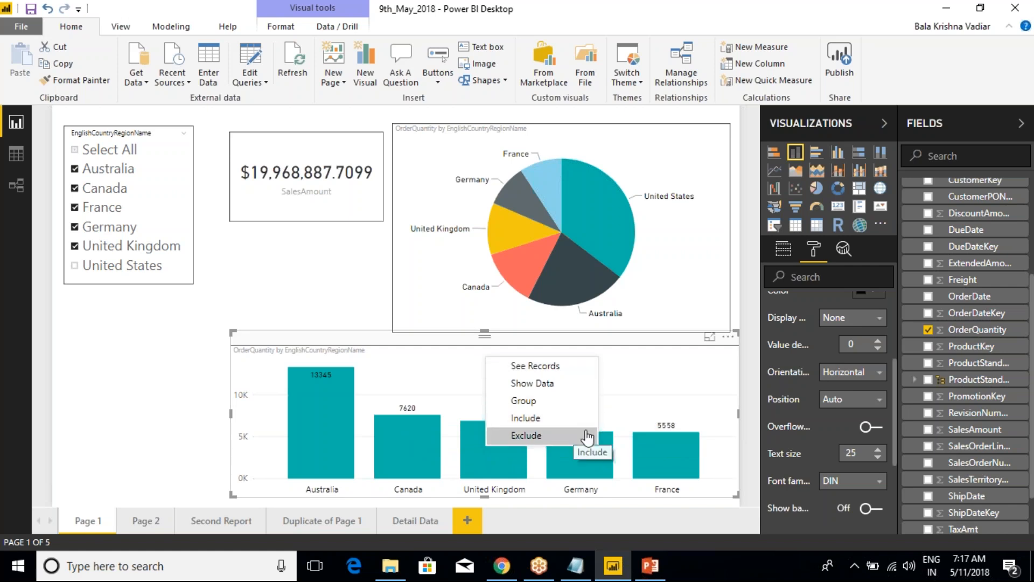
click(657, 393)
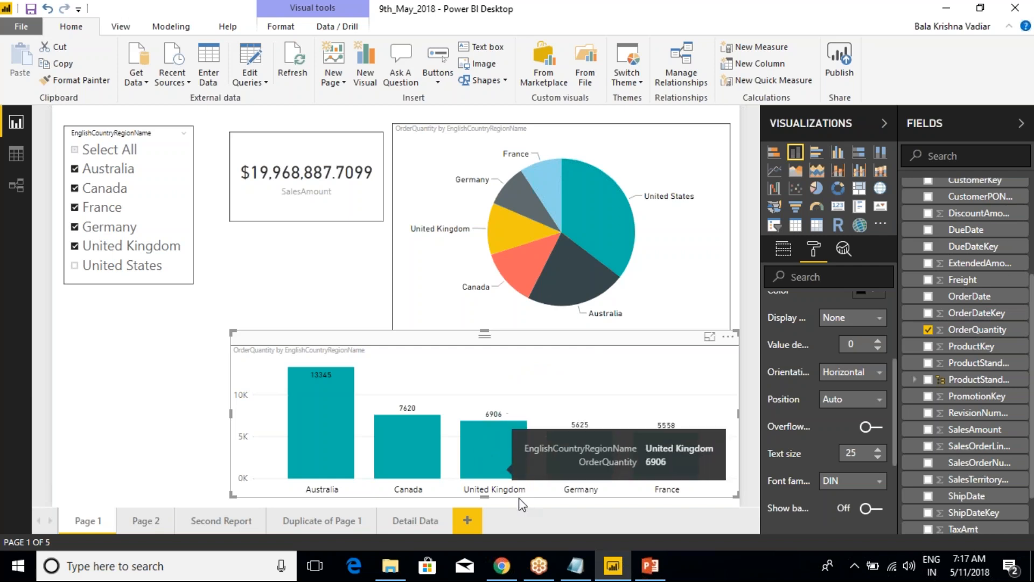
mouse_move(477, 459)
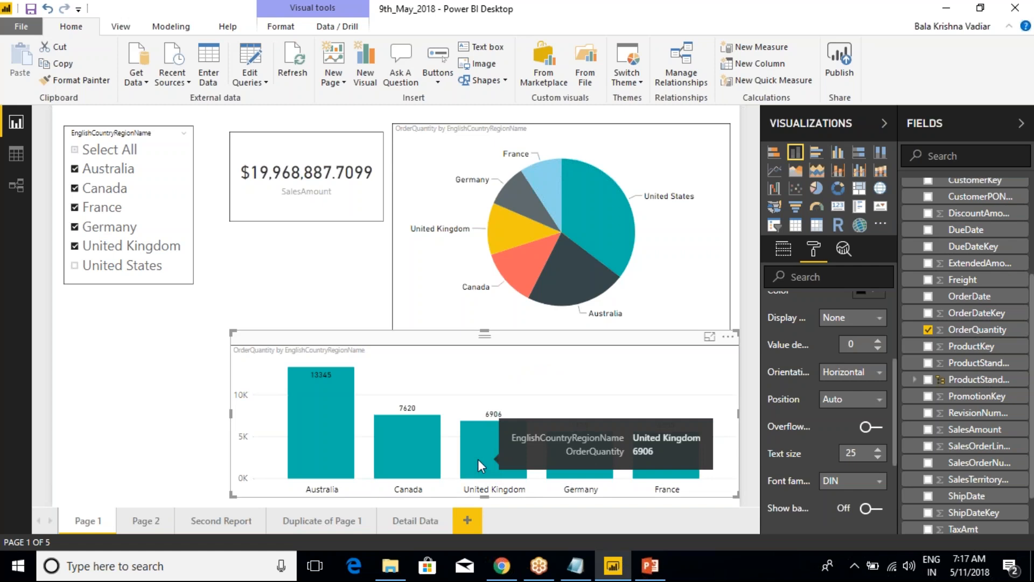
On the Detail Data page, narrow the table from its left edge and turn on its border
click(430, 520)
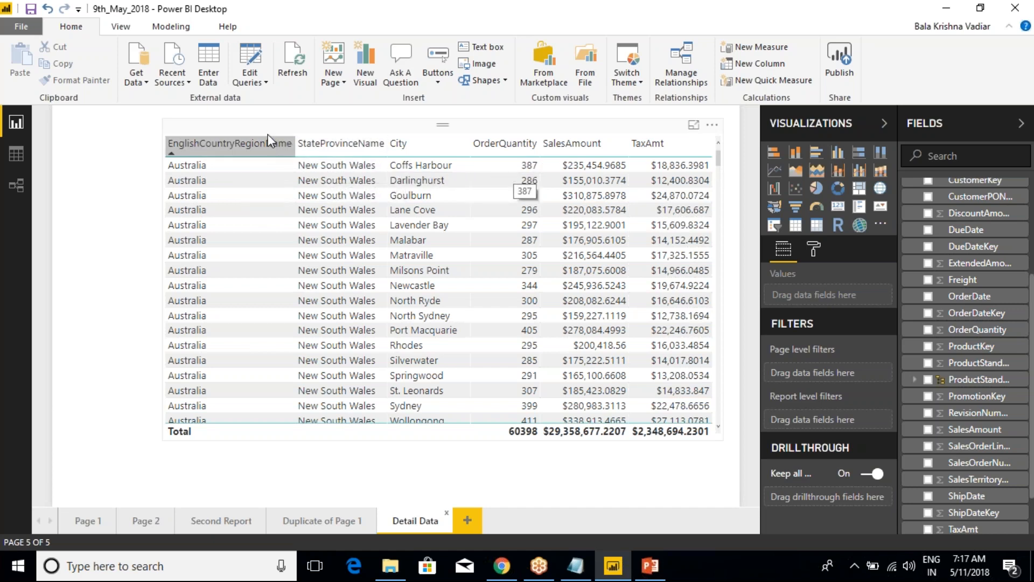
click(211, 168)
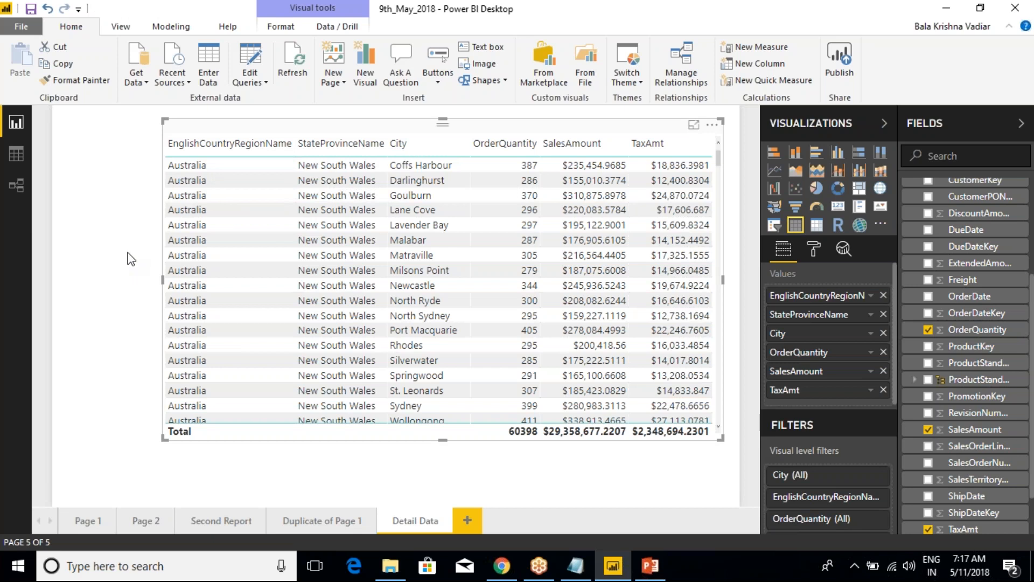
drag(162, 278, 197, 280)
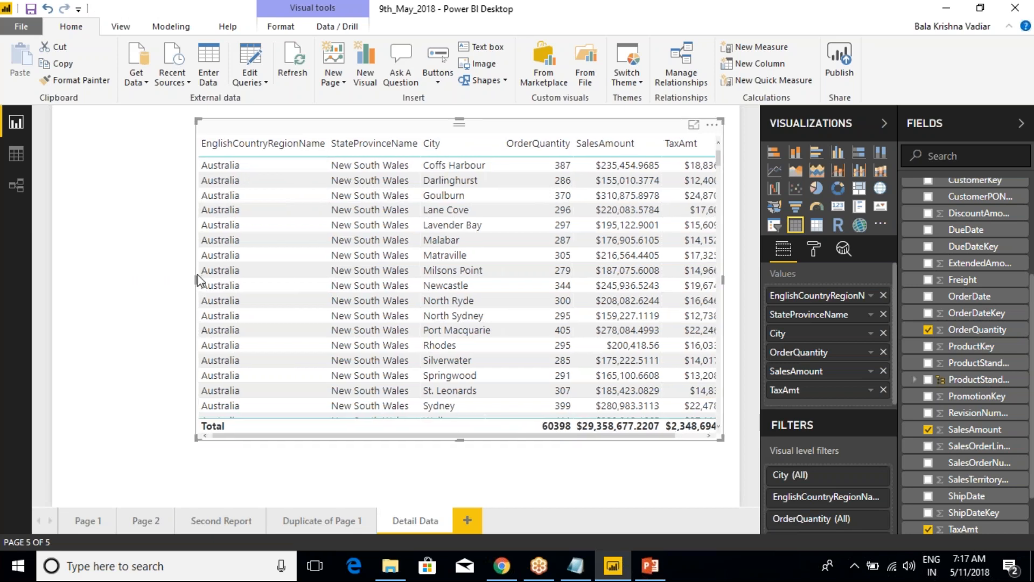
click(129, 240)
click(350, 199)
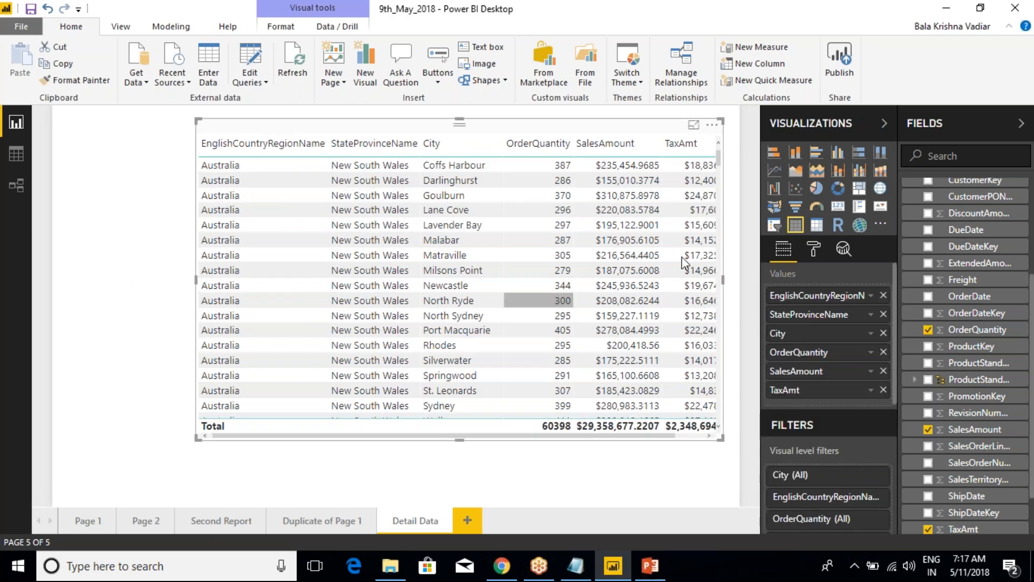
click(814, 248)
scroll(860, 485, down, 2)
click(876, 493)
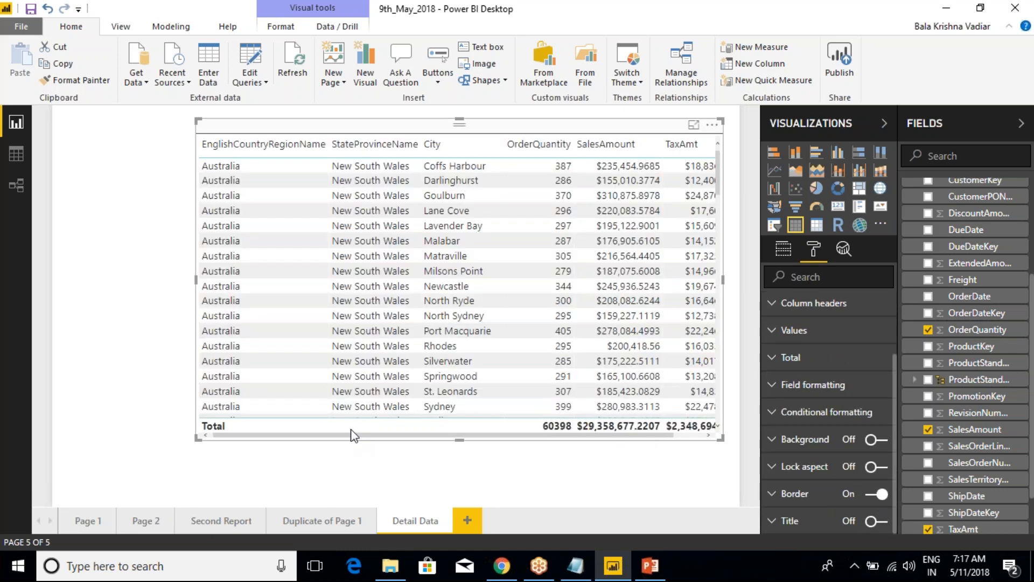
Check the Australia column's data point options on Page 1 for a drillthrough to the Detail Data page
click(92, 526)
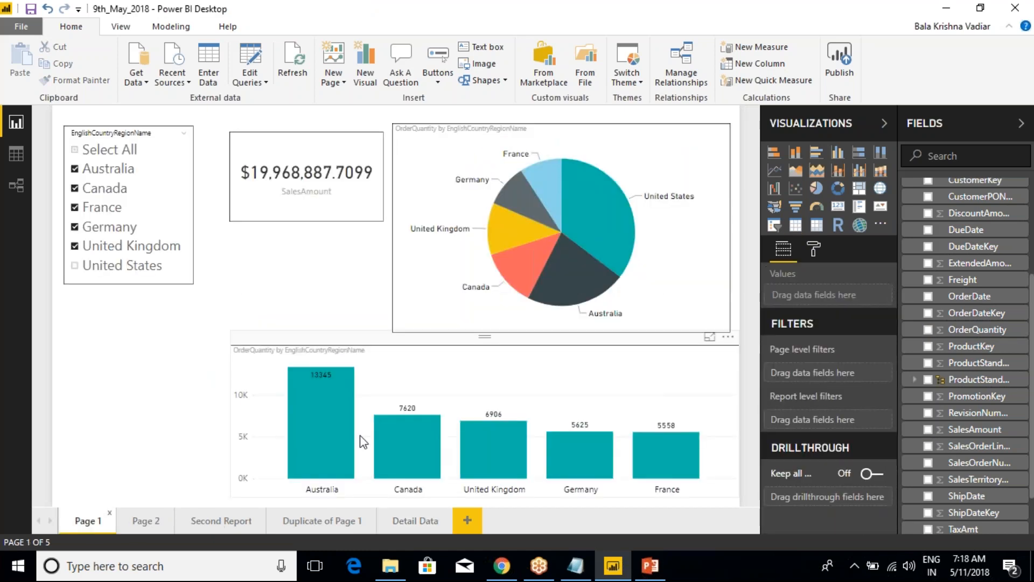
mouse_move(313, 434)
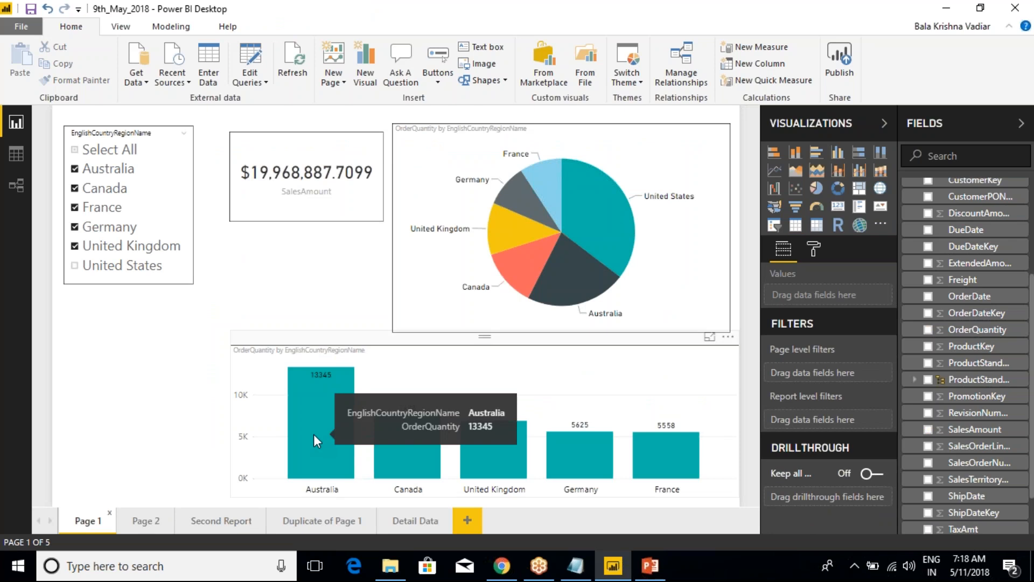
right_click(314, 435)
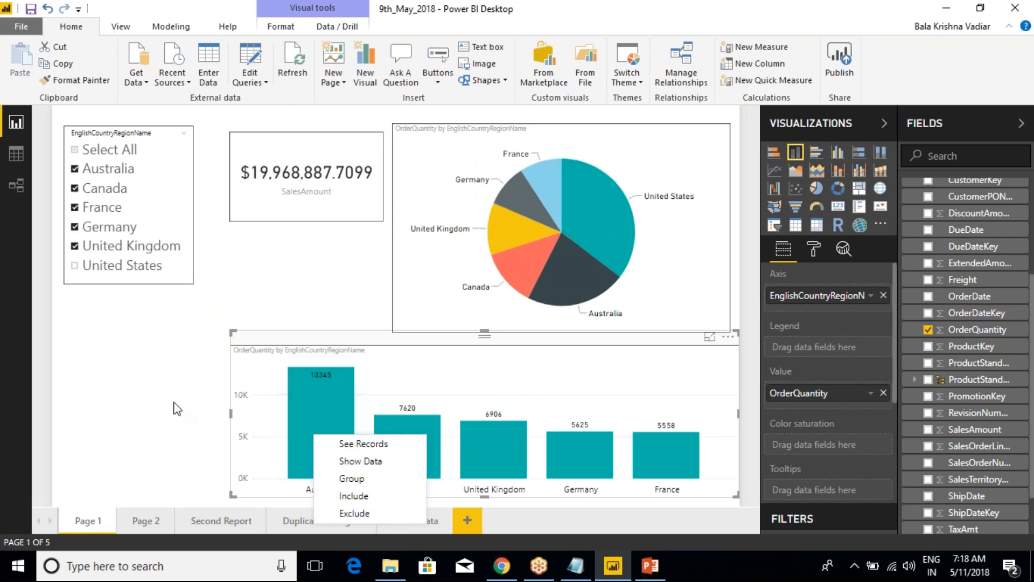
click(167, 384)
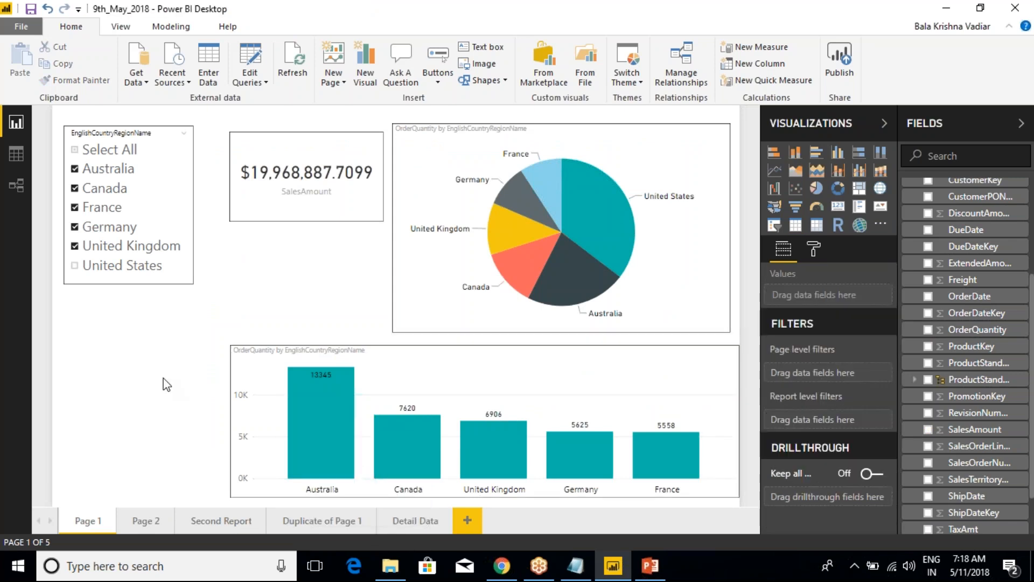
click(335, 348)
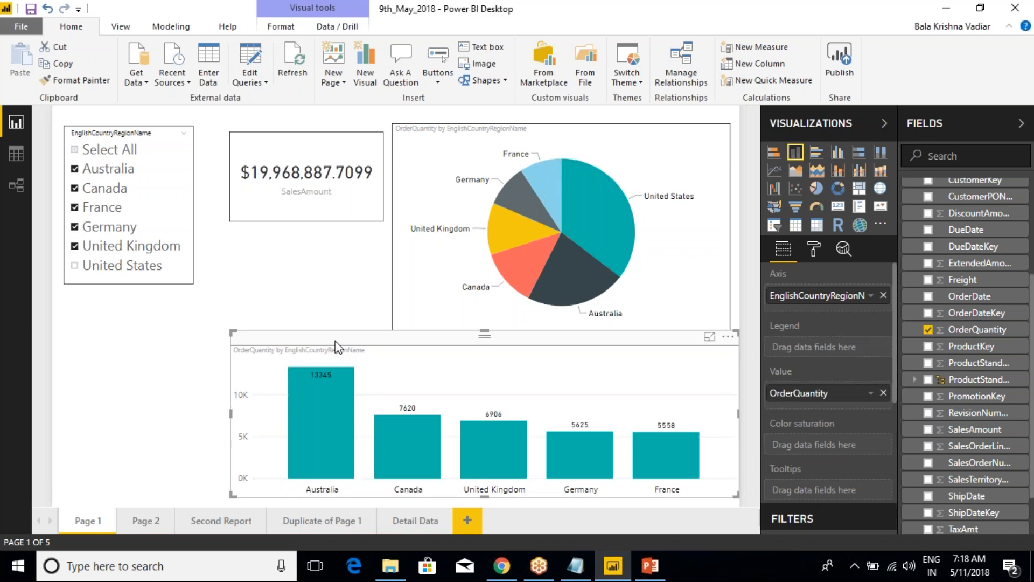
click(421, 525)
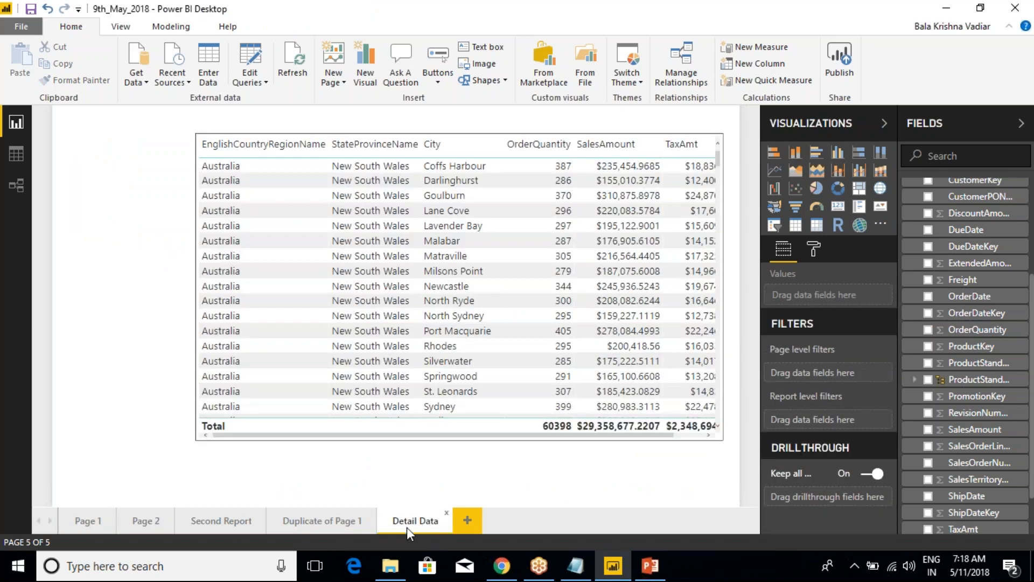
click(89, 521)
right_click(321, 442)
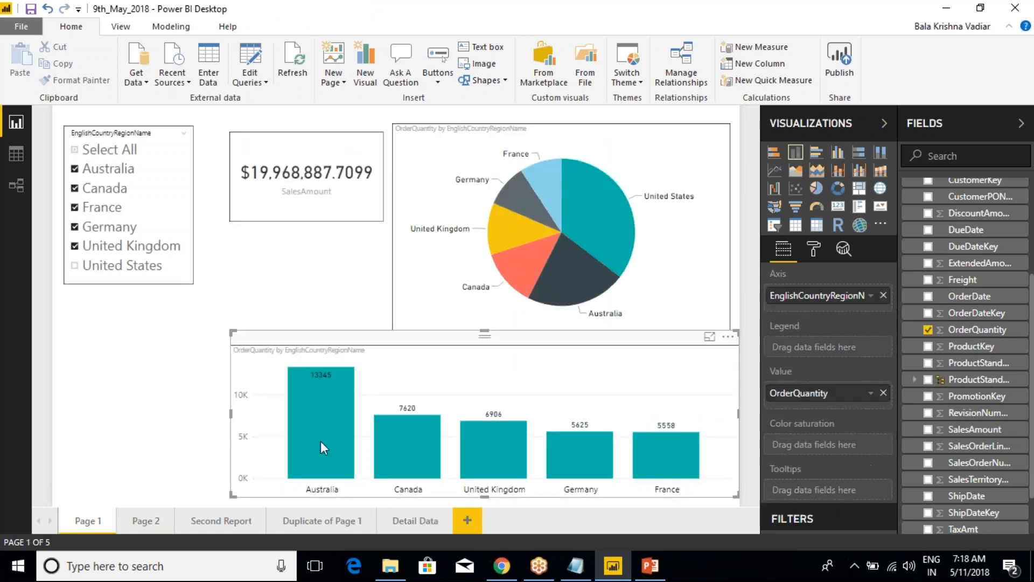
click(271, 499)
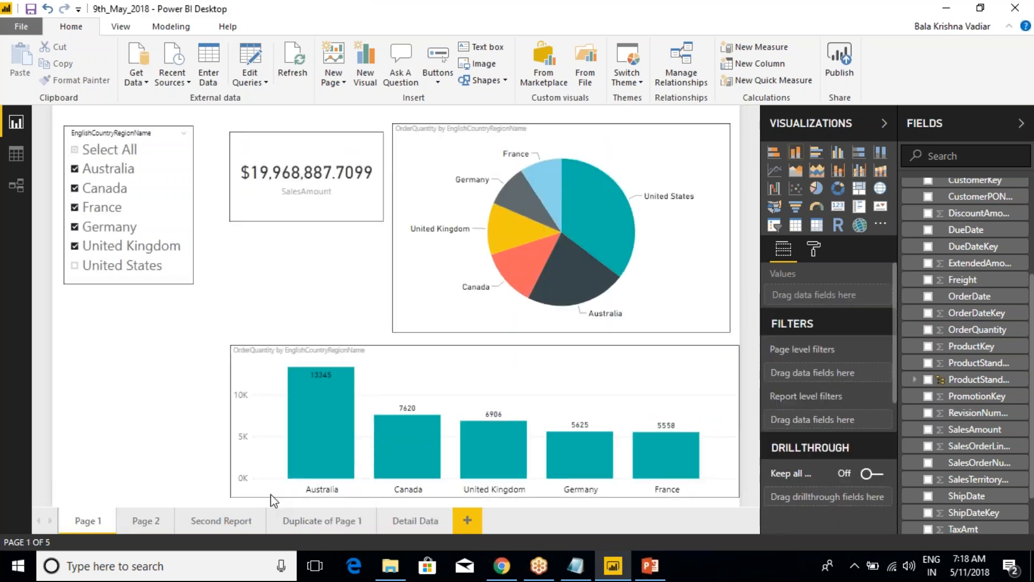
Add EnglishCountryRegionName from DimGeography as a drillthrough filter on the Detail Data page
click(408, 522)
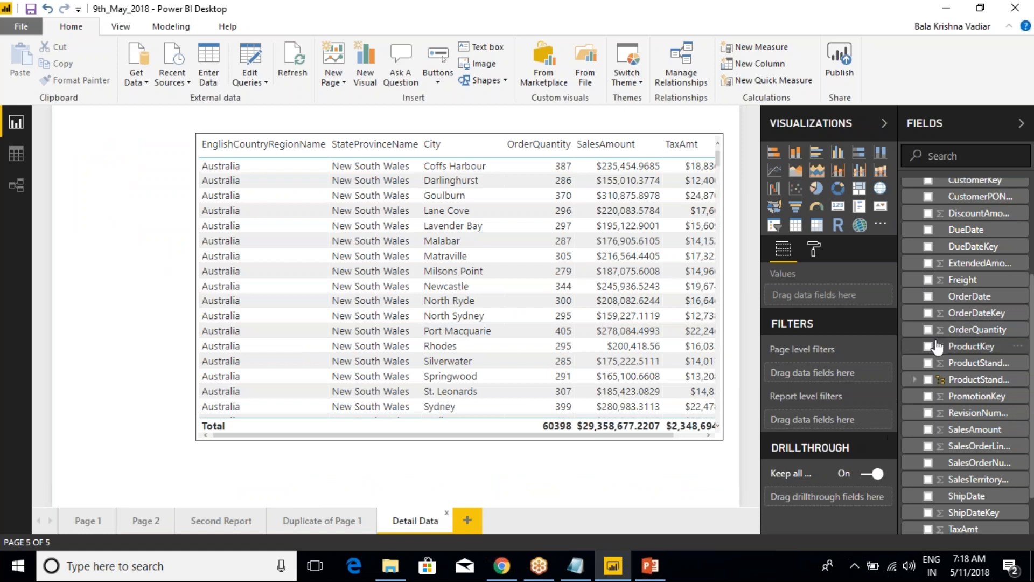
scroll(937, 347, up, 3)
click(909, 280)
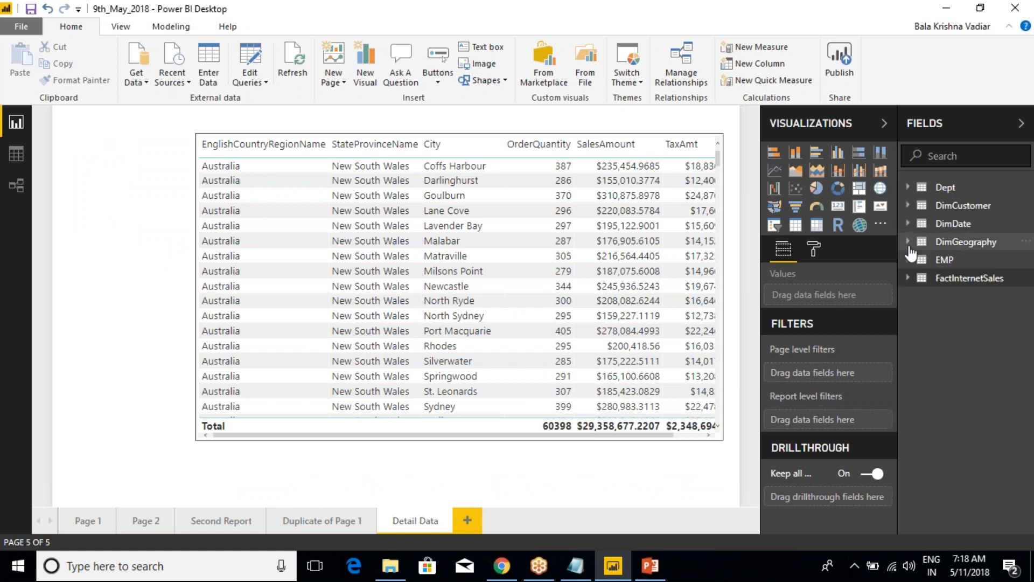
click(910, 242)
drag(975, 295, 829, 454)
scroll(829, 454, down, 3)
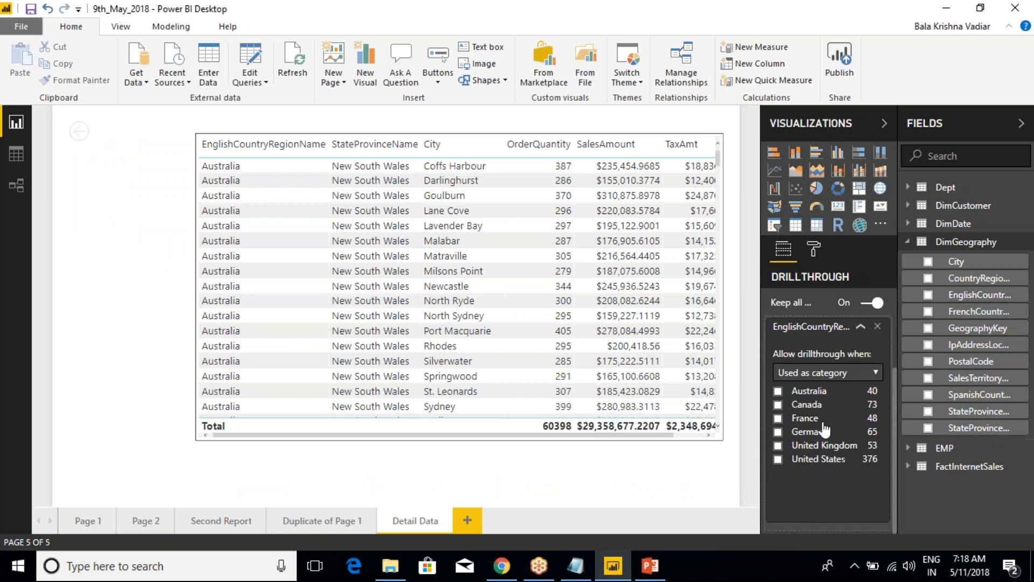
Check Page 1's column chart and pie chart for the drillthrough option, including the Detail Data target for Germany
click(88, 520)
right_click(312, 405)
mouse_move(363, 502)
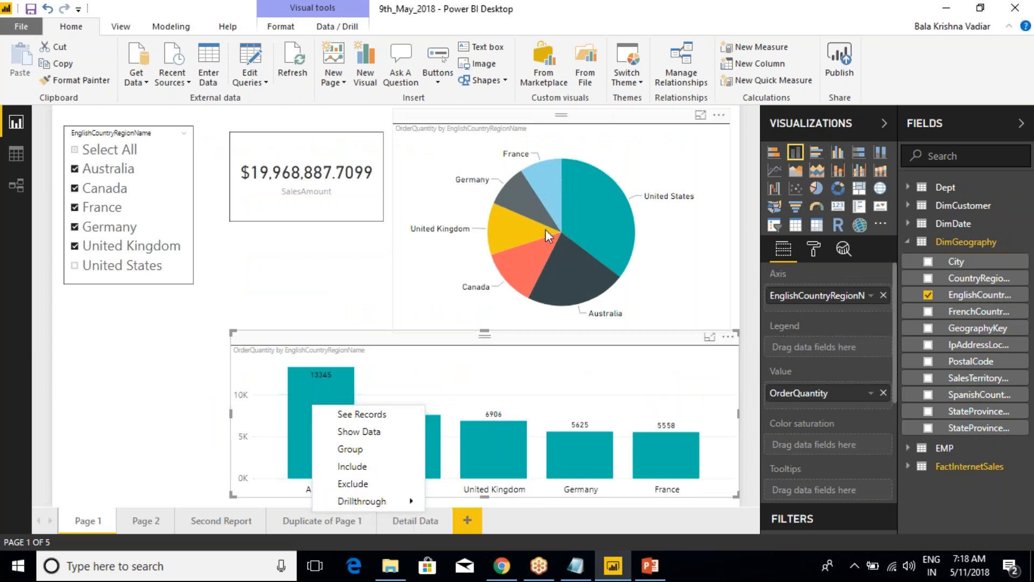
right_click(583, 209)
right_click(585, 212)
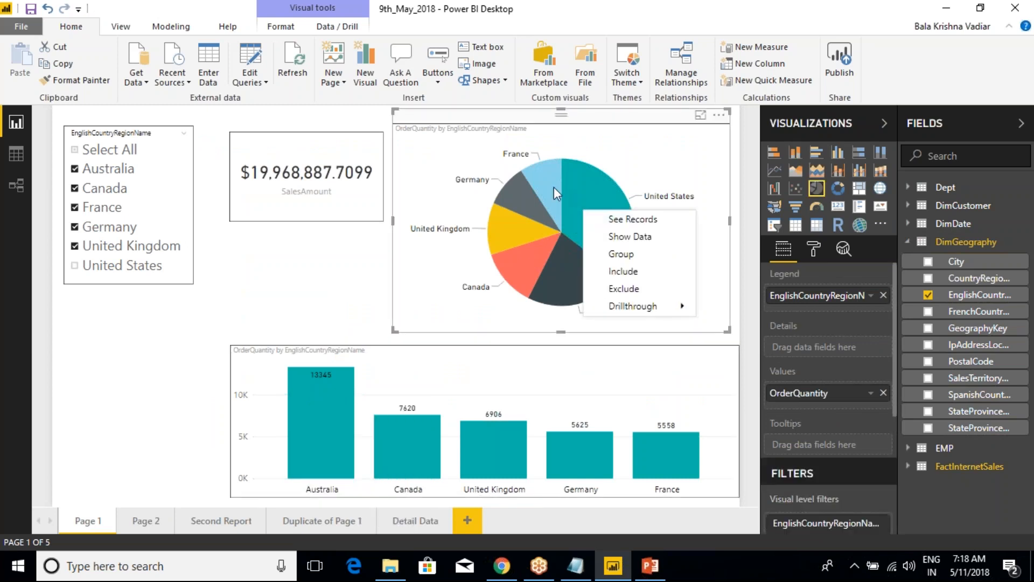
right_click(524, 187)
mouse_move(572, 283)
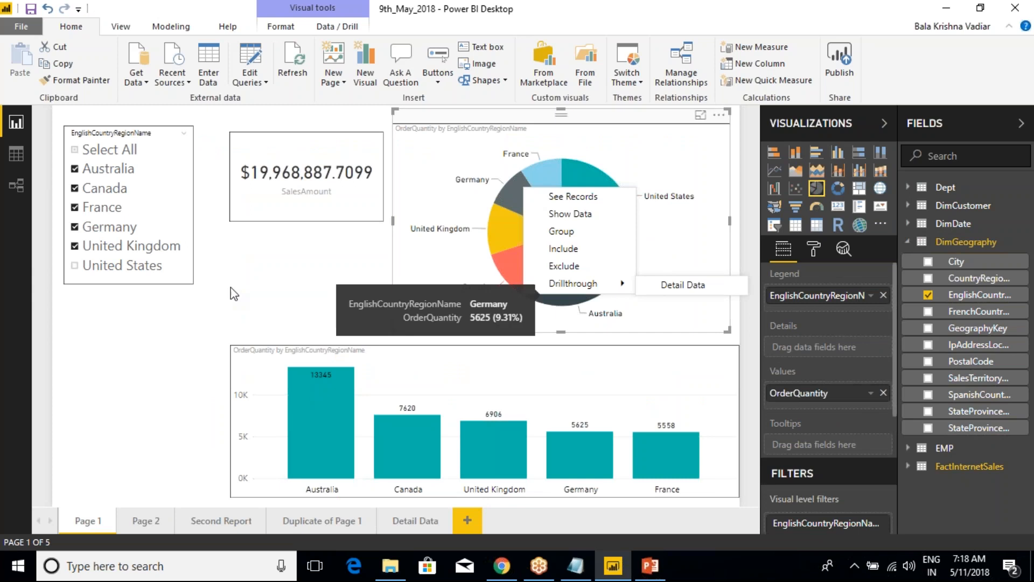
click(261, 196)
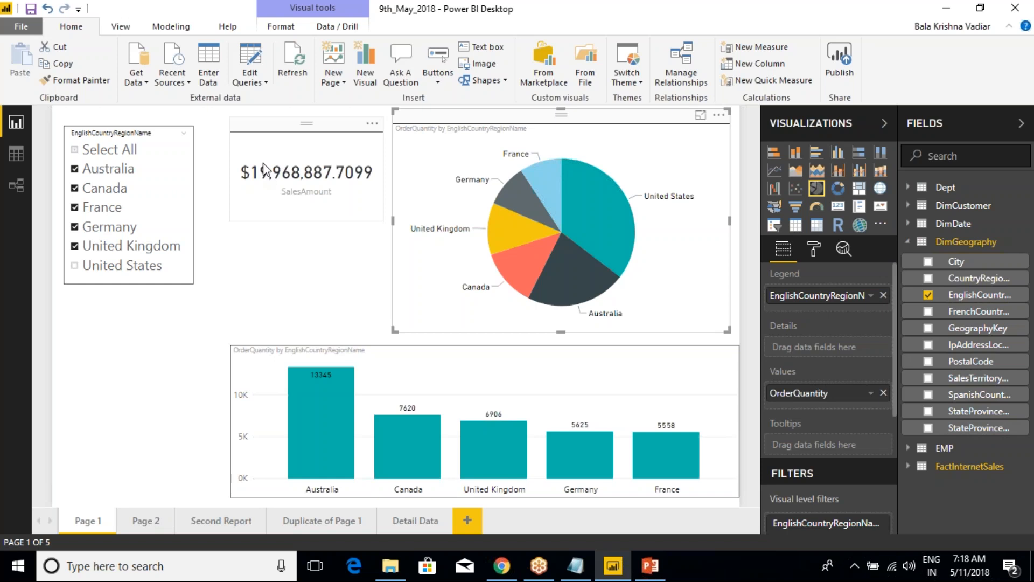
click(272, 279)
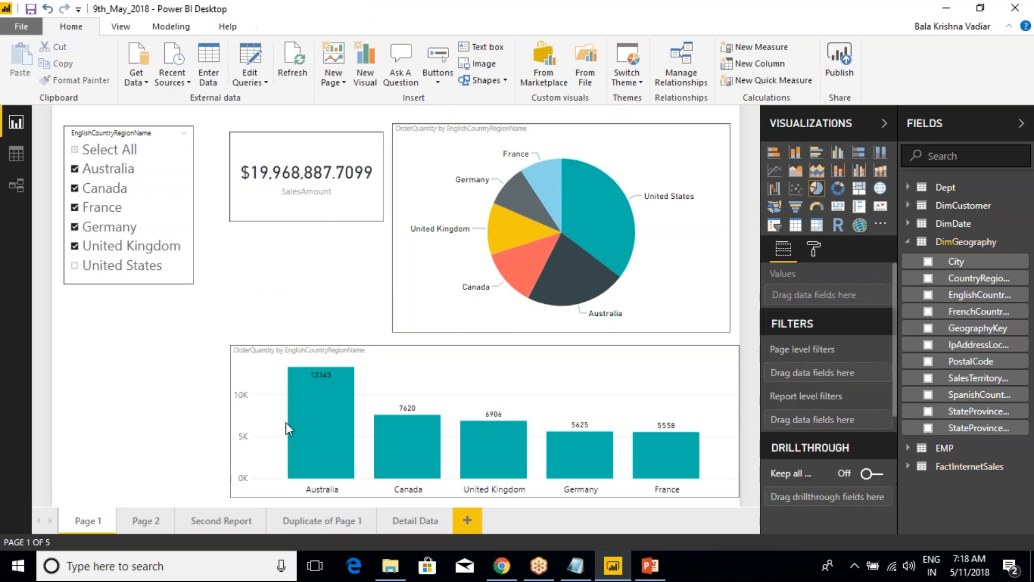
Delete the empty Page 2 from the report
click(154, 524)
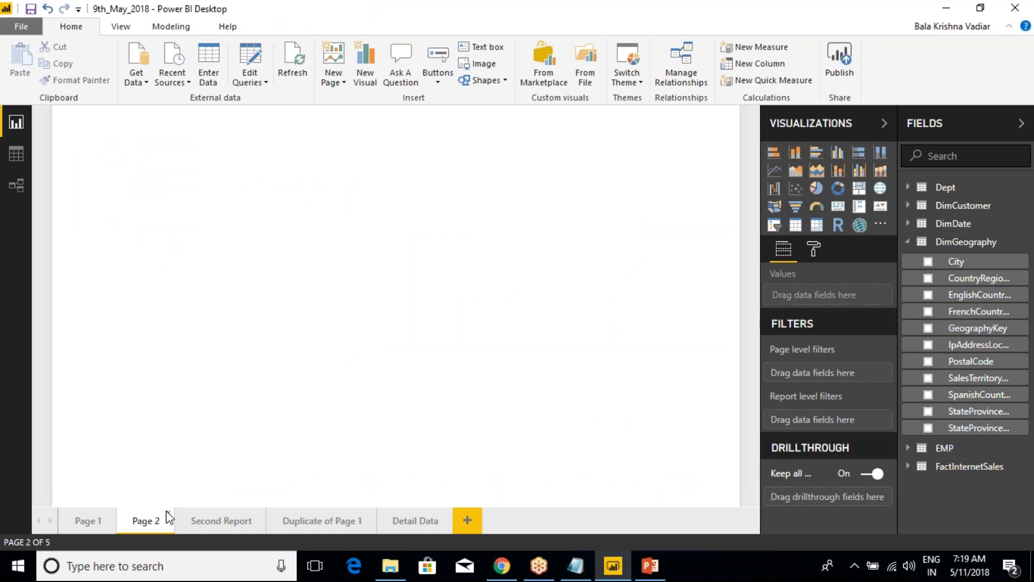
click(168, 513)
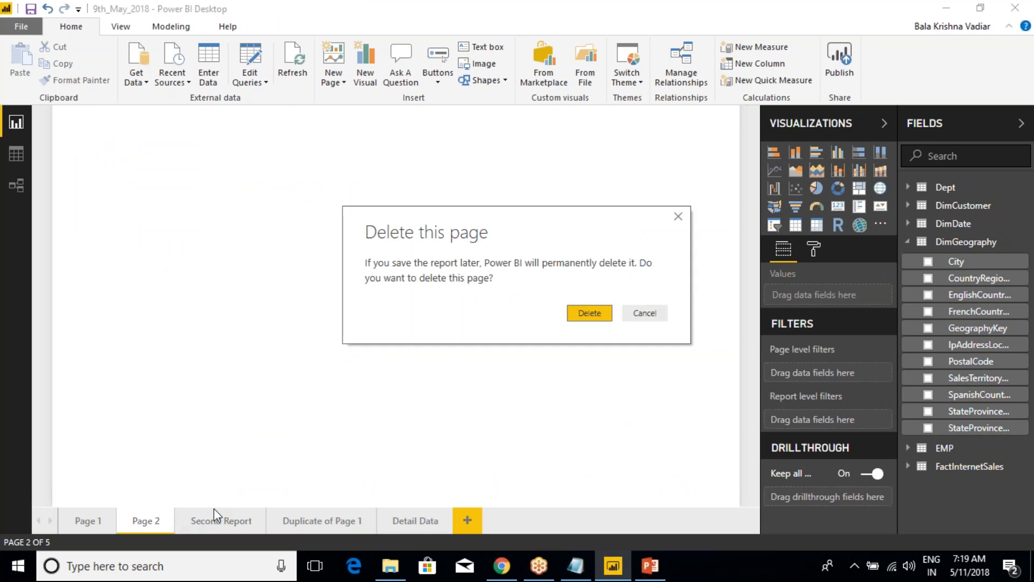
click(597, 318)
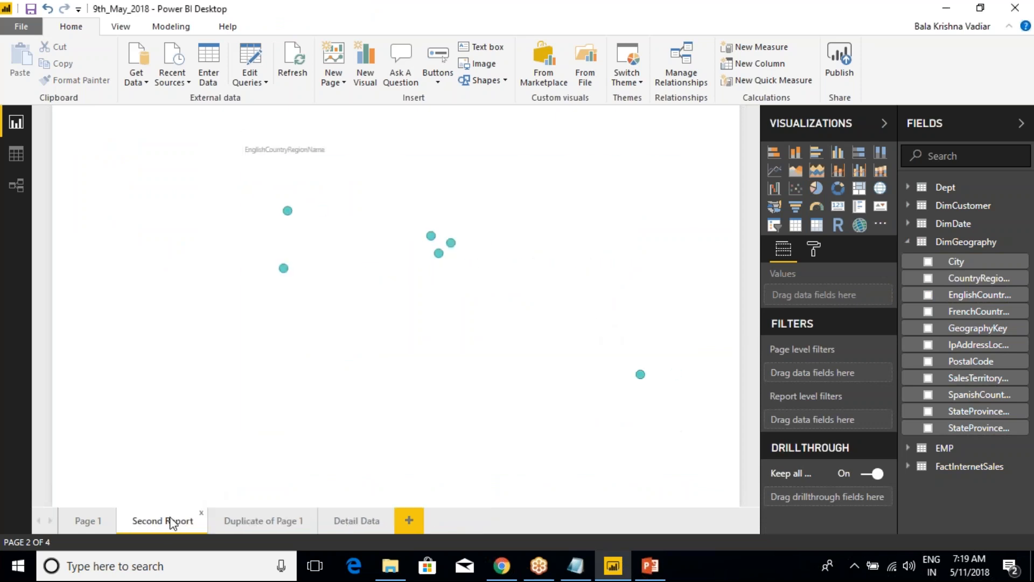
Check the drillthrough target for United States in the funnel chart on Duplicate of Page 1, and view the Detail Data page
click(264, 520)
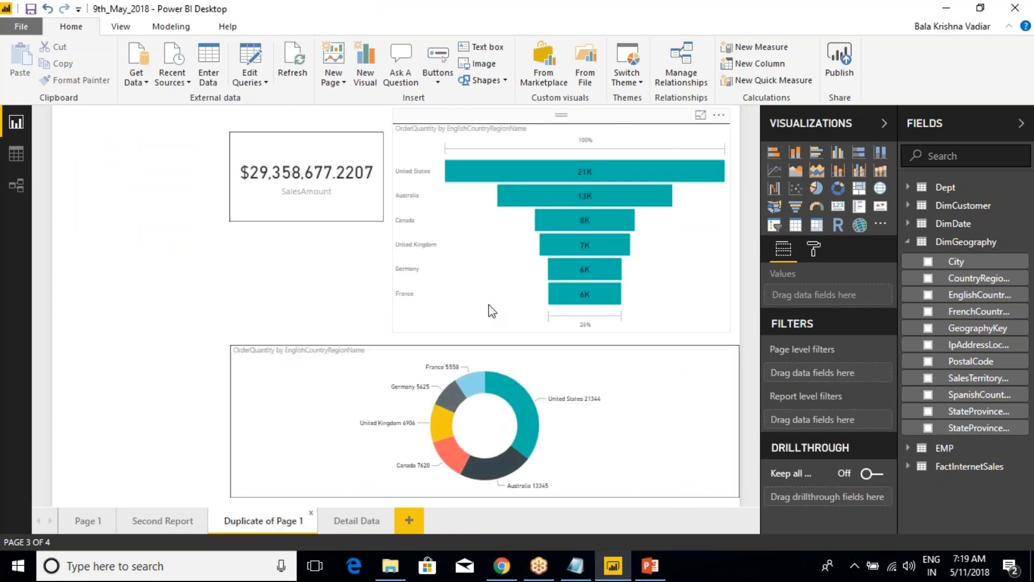
right_click(509, 170)
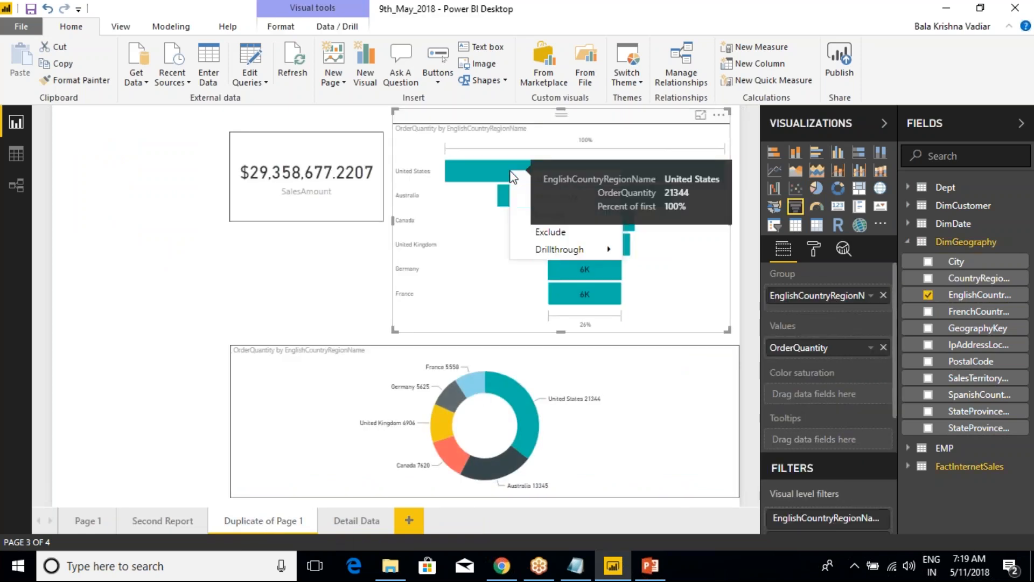
mouse_move(582, 249)
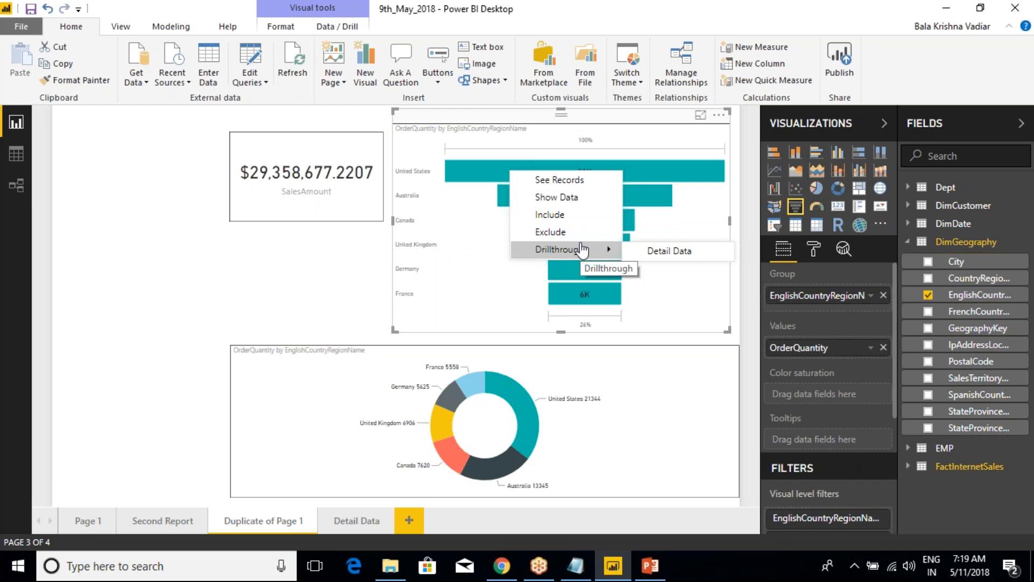
click(156, 264)
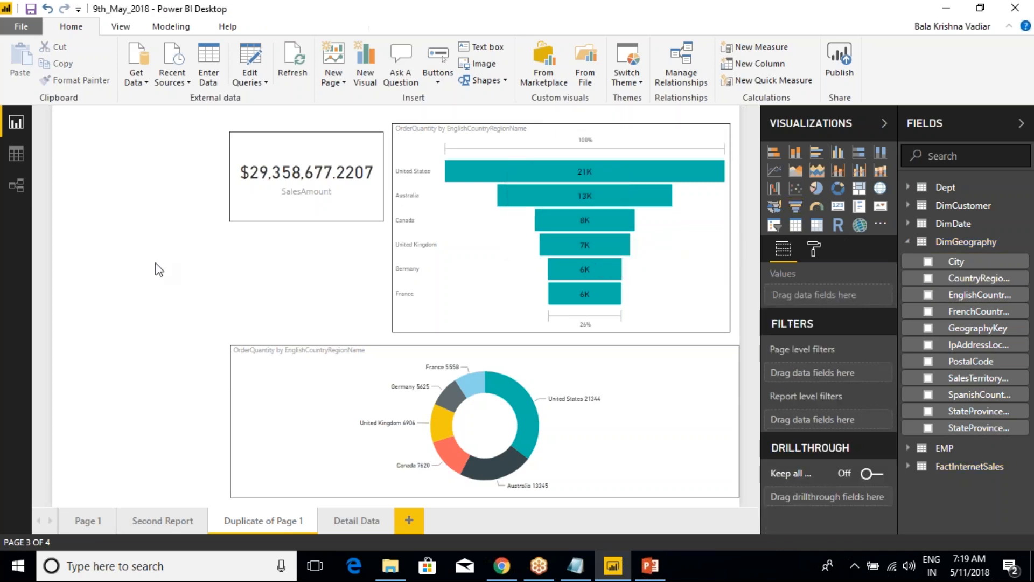
click(357, 526)
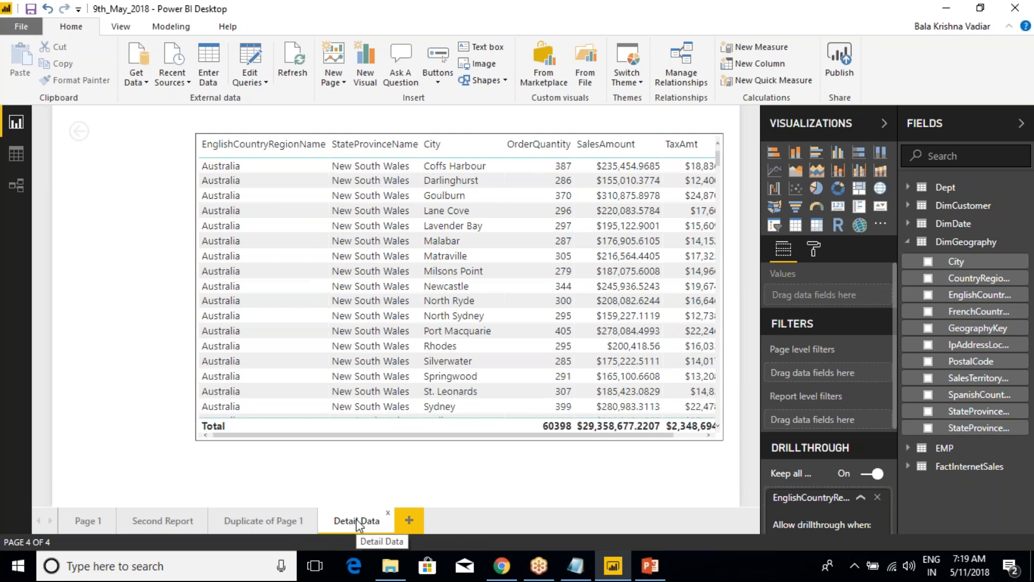
Drill through from the France column in Page 1's column chart to Detail Data and point out the table's country column
click(89, 518)
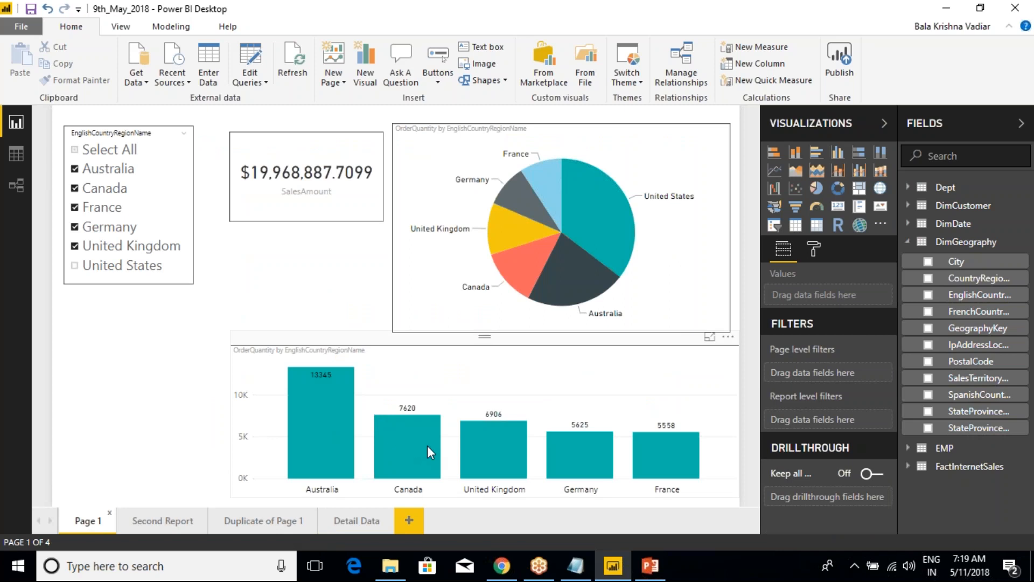
right_click(660, 454)
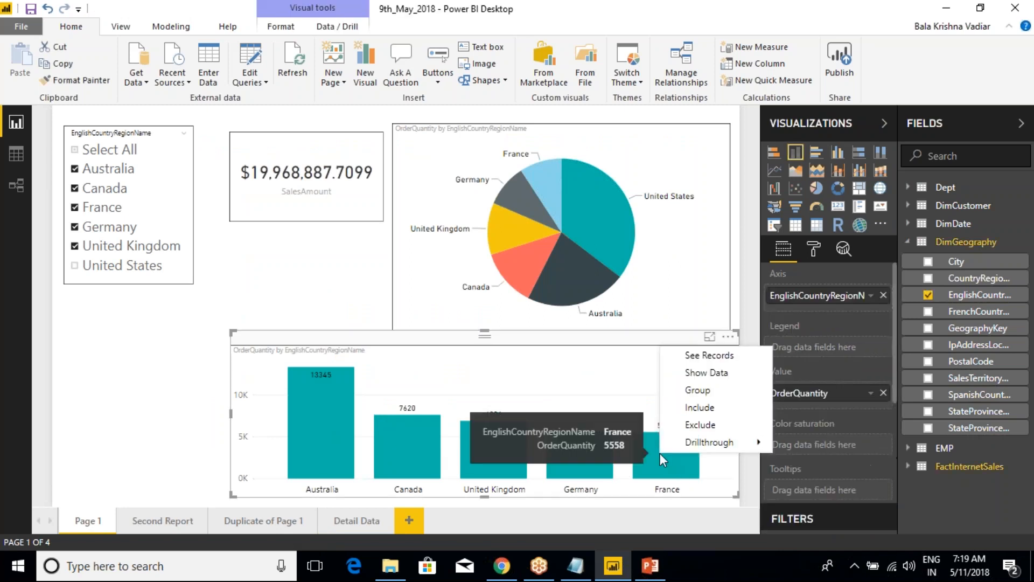
mouse_move(752, 452)
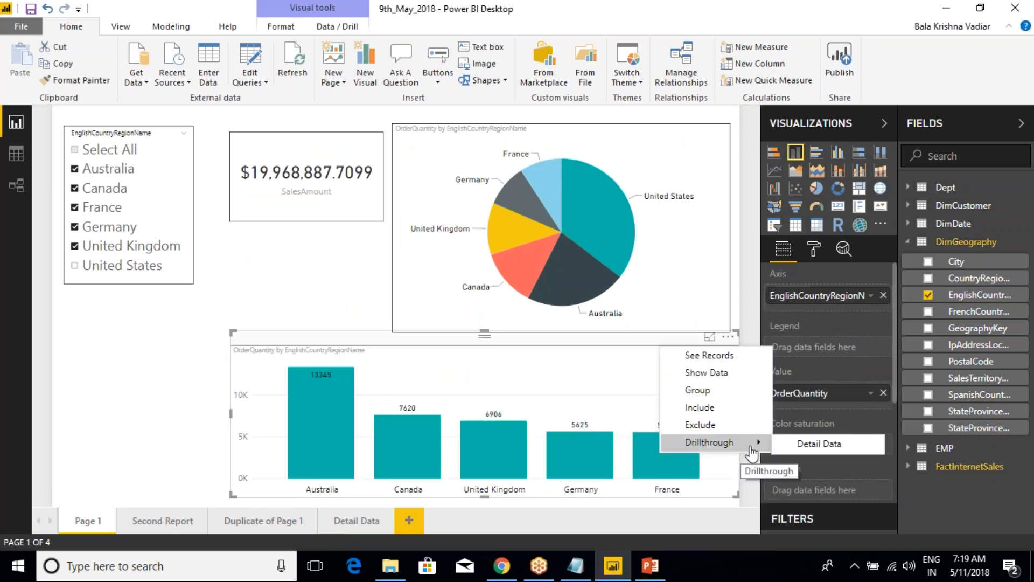
click(818, 444)
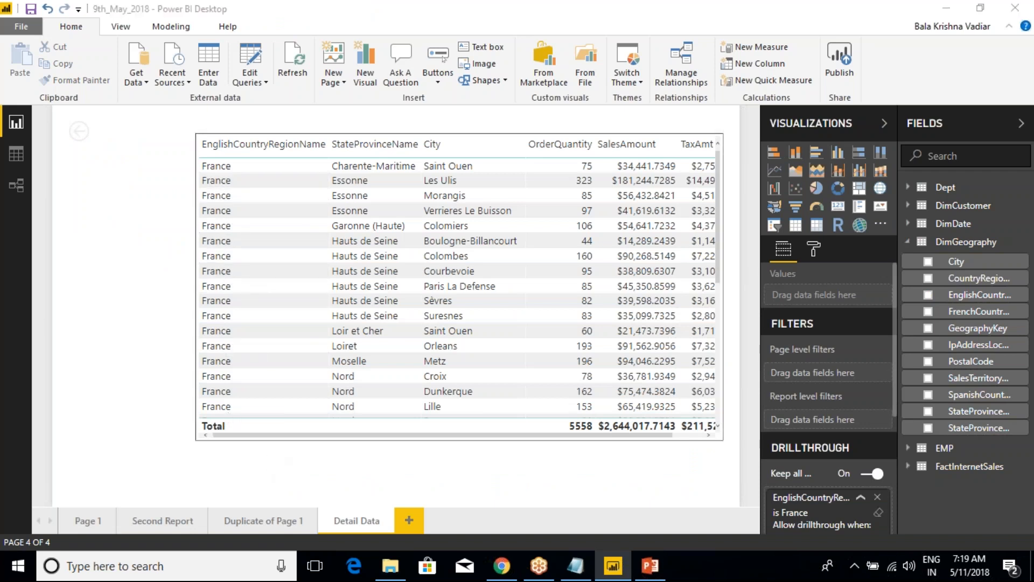
key(ctrl+2)
mouse_move(159, 133)
mouse_down()
mouse_move(256, 349)
mouse_move(287, 429)
mouse_move(286, 459)
mouse_up()
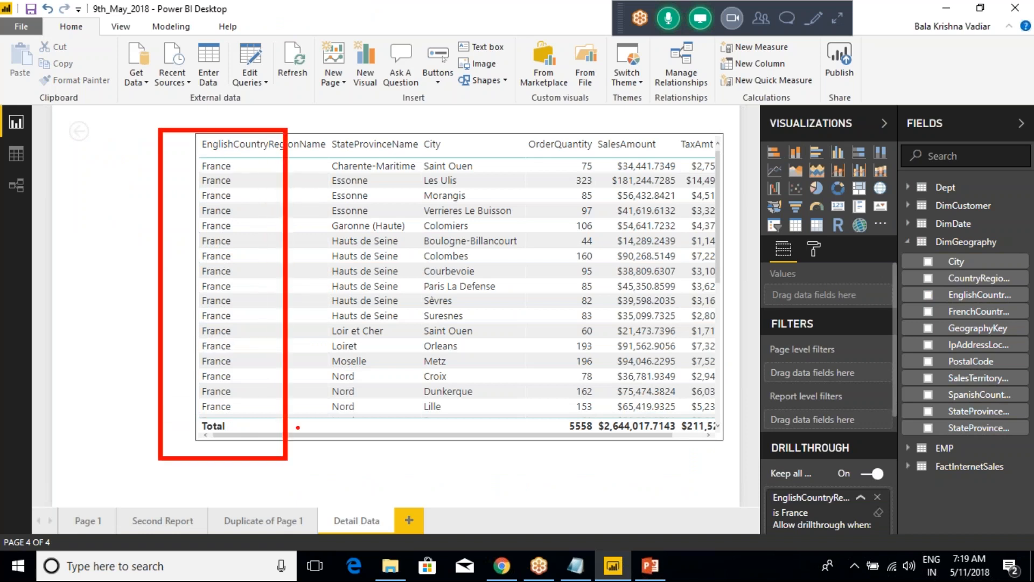
key(Escape)
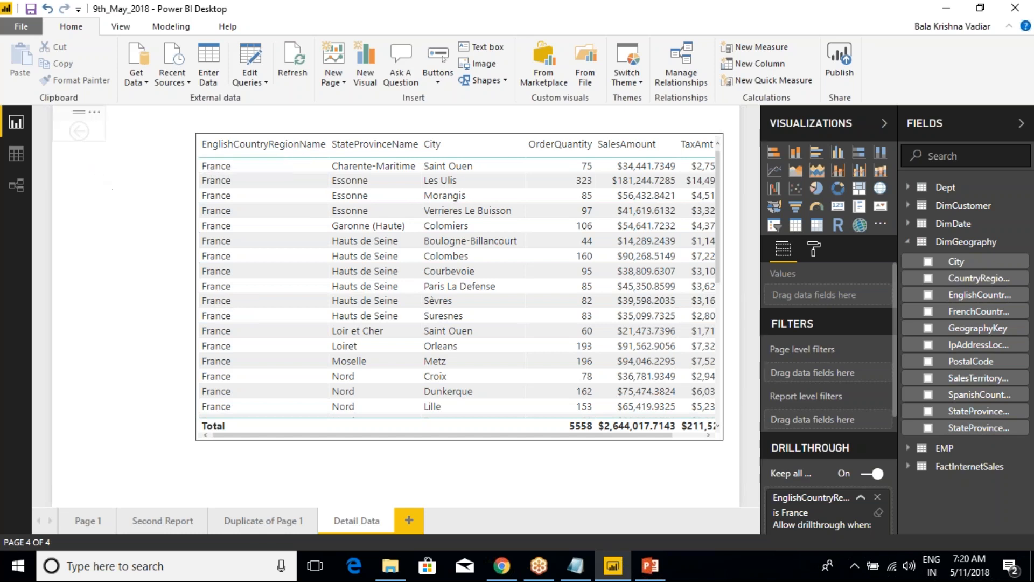
Point out the back arrow on the Detail Data page and use it to return to Page 1
key(ctrl+2)
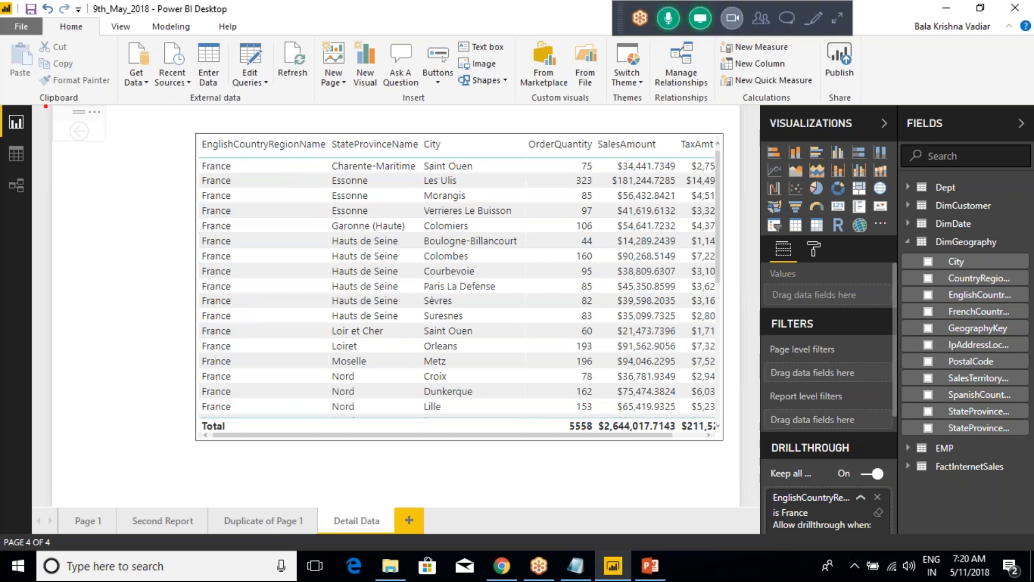
drag(44, 102, 122, 156)
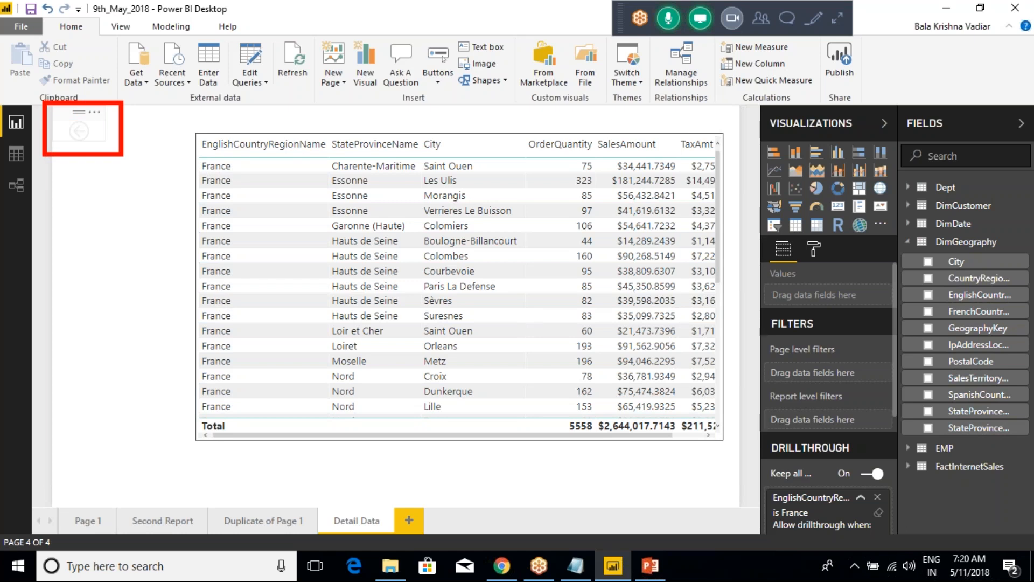
key(Escape)
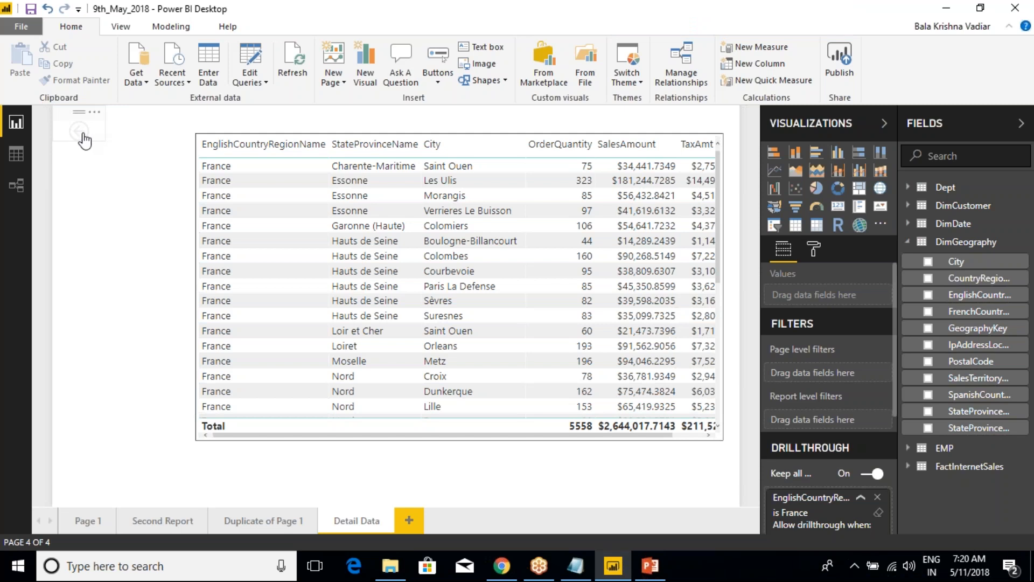
click(84, 141)
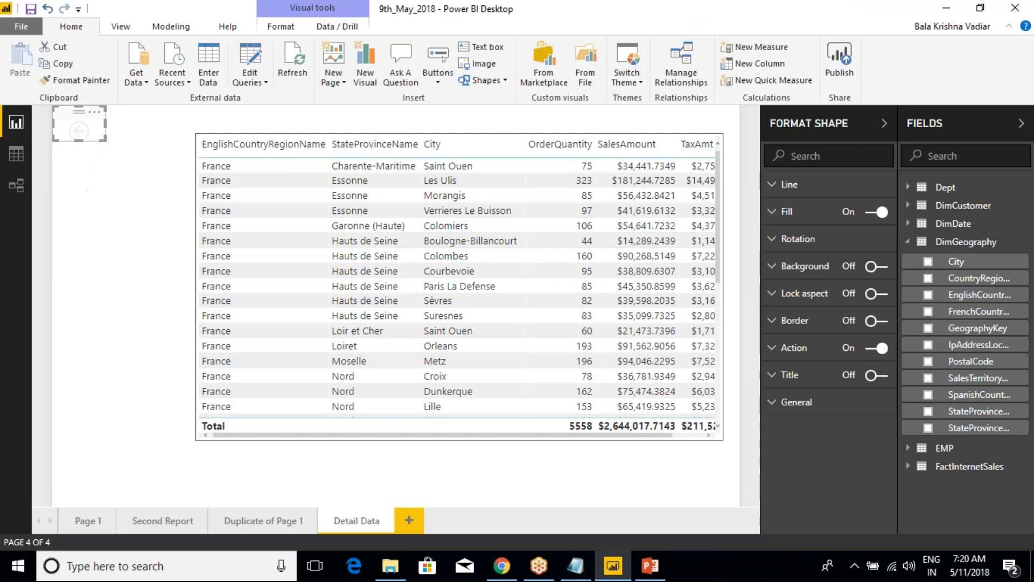
ctrl+click(81, 136)
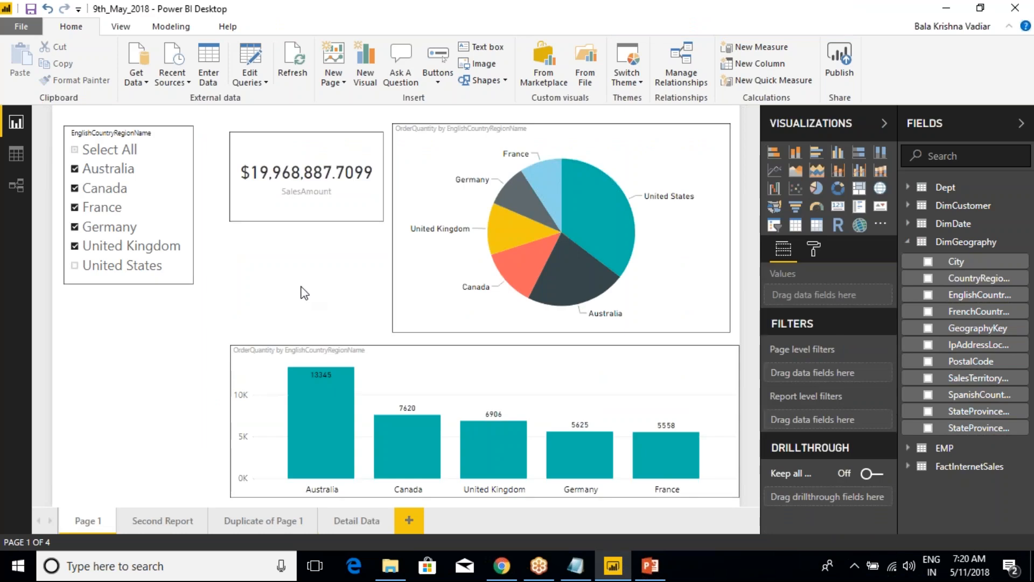
Remove both EnglishCountryRegionName drillthrough filters, including the one passed from the slicer, from the Detail Data page
mouse_move(317, 470)
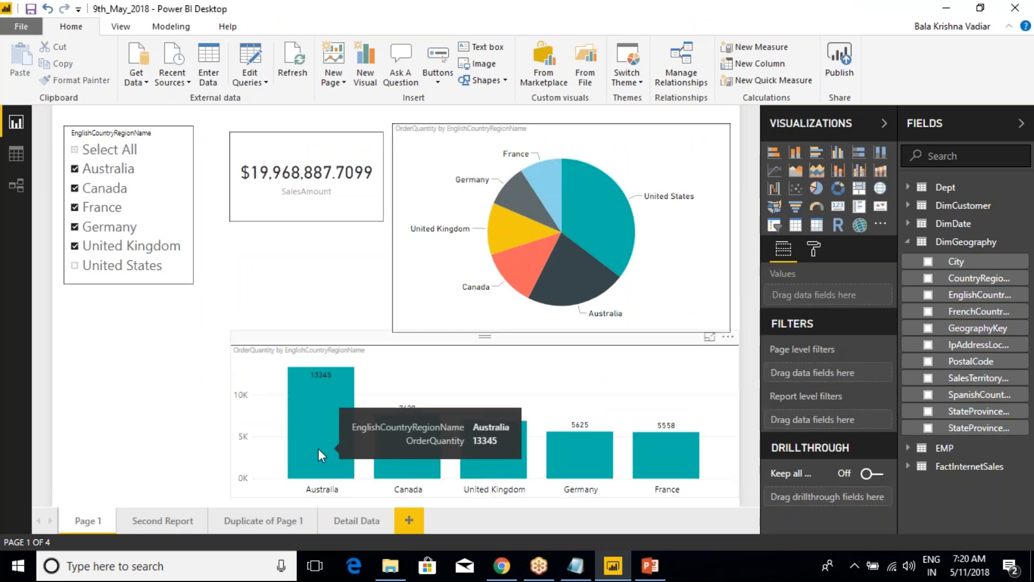
click(348, 521)
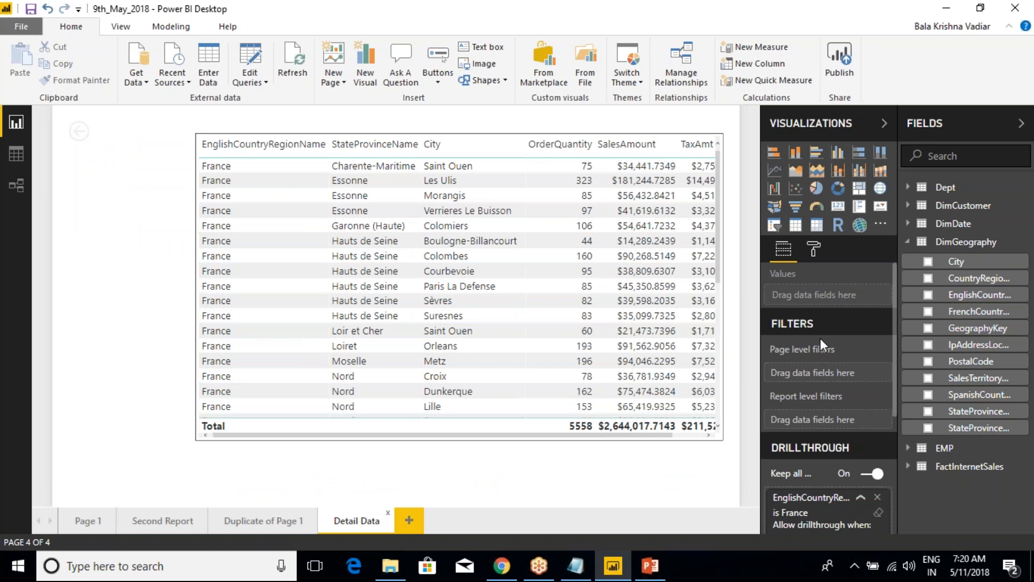
click(861, 500)
scroll(819, 497, down, 1)
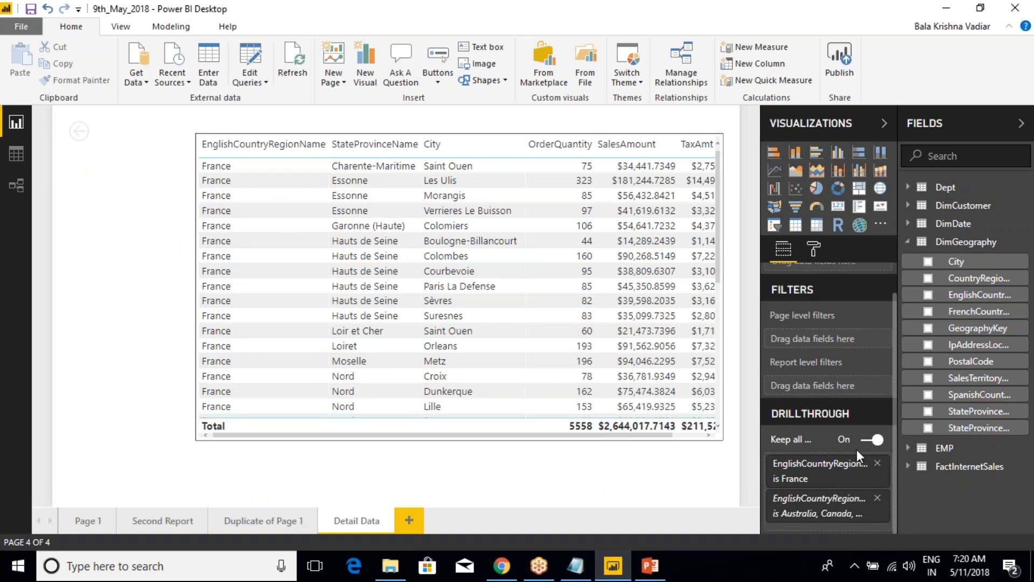
click(877, 464)
click(878, 498)
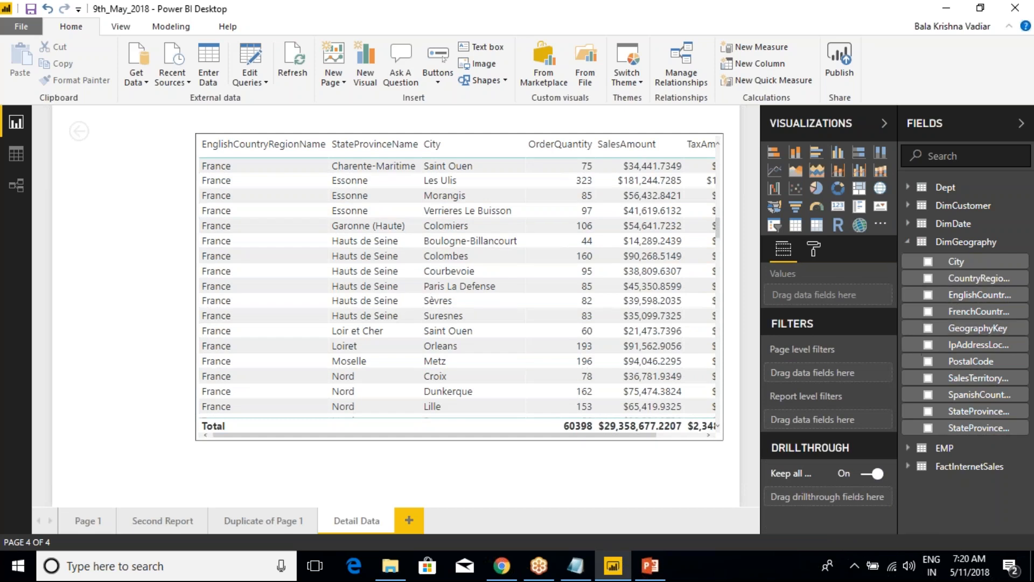
Turn off Keep all filters and add EnglishCountryRegionName from DimGeography as the Detail Data page's drillthrough field
key(ctrl+2)
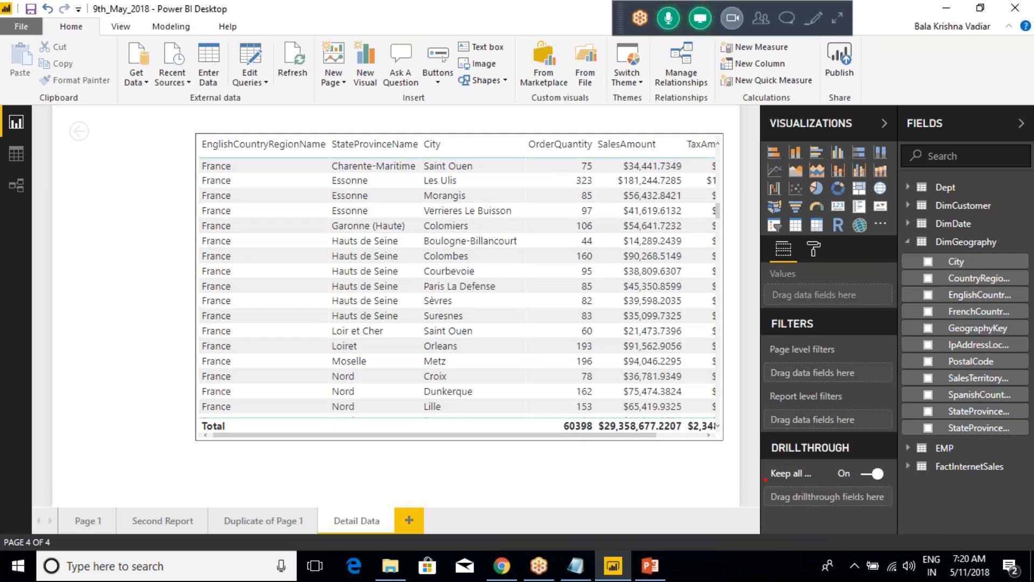
drag(753, 454, 893, 489)
key(Escape)
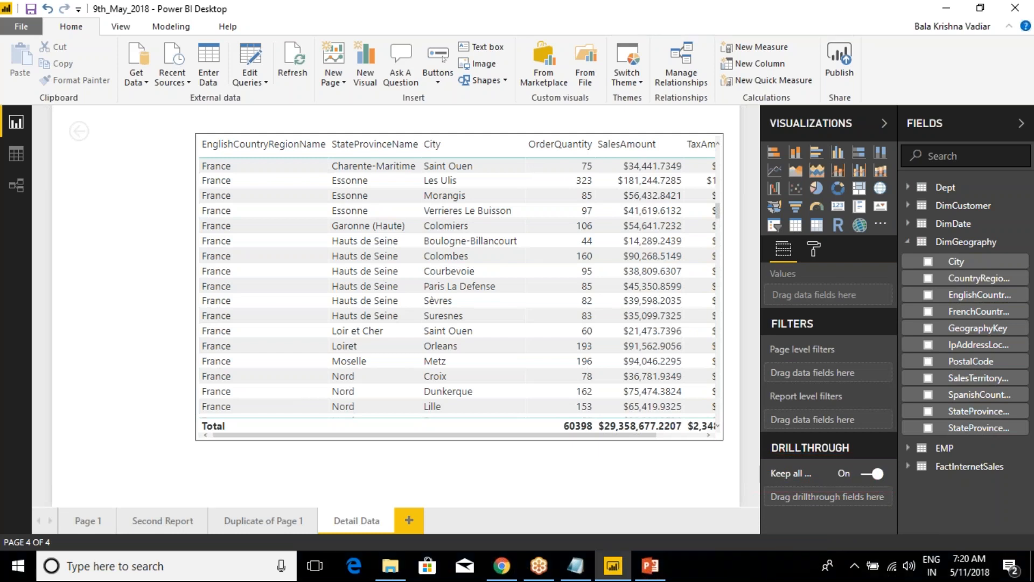
click(864, 474)
drag(961, 296, 832, 503)
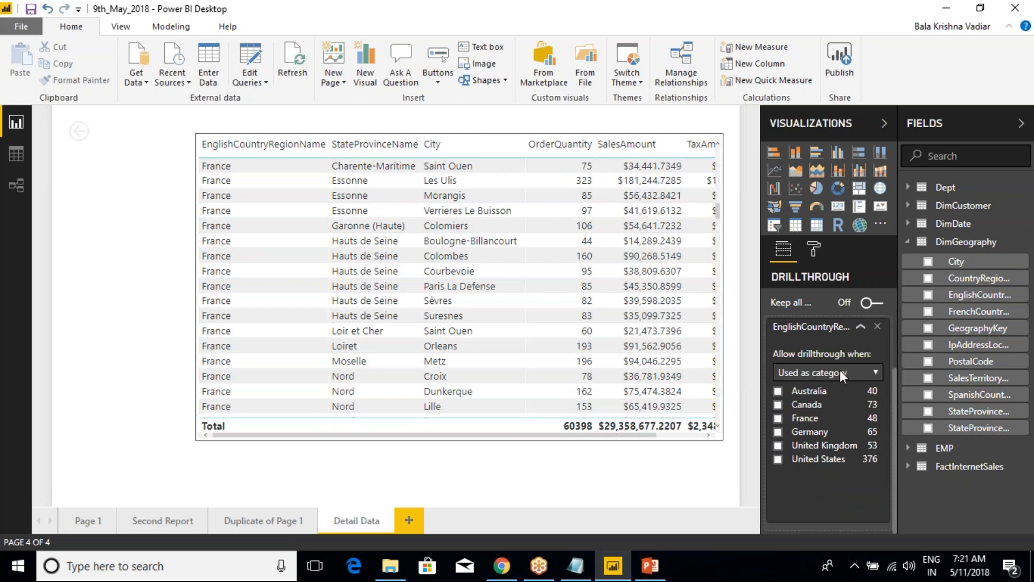
Try allowing drillthrough when EnglishCountryRegionName is Summarized, and switch it back to Used as category
click(839, 370)
click(823, 387)
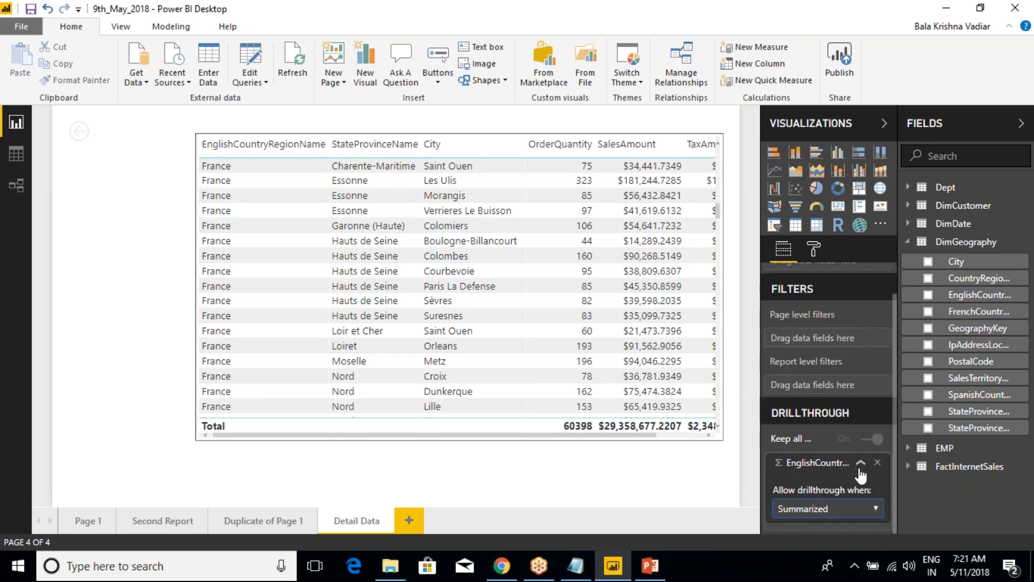
click(838, 510)
click(819, 529)
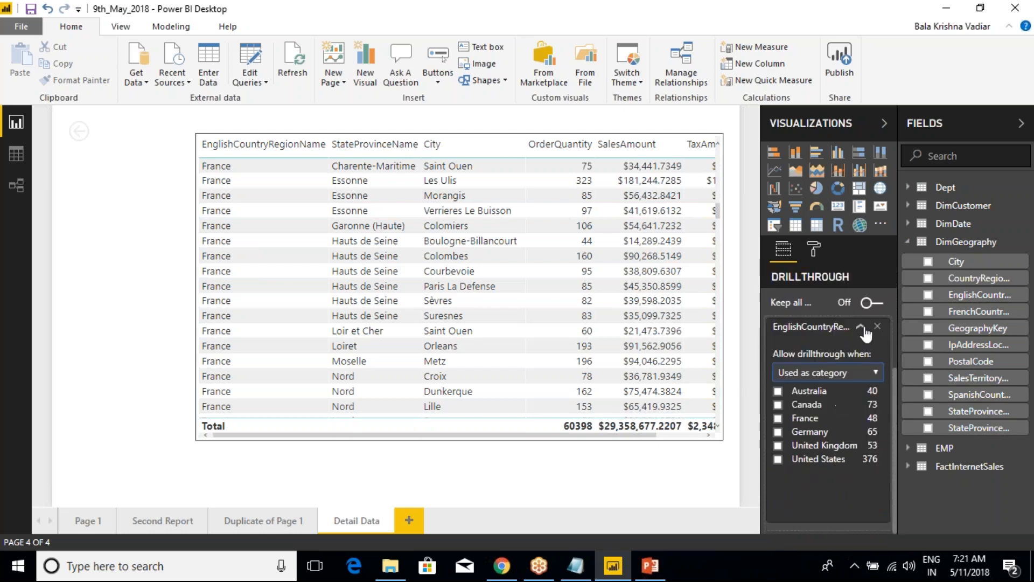
Collapse the EnglishCountryRegionName filter card, turn on Keep all filters, and widen the Visualizations pane to show full labels
click(862, 327)
click(871, 473)
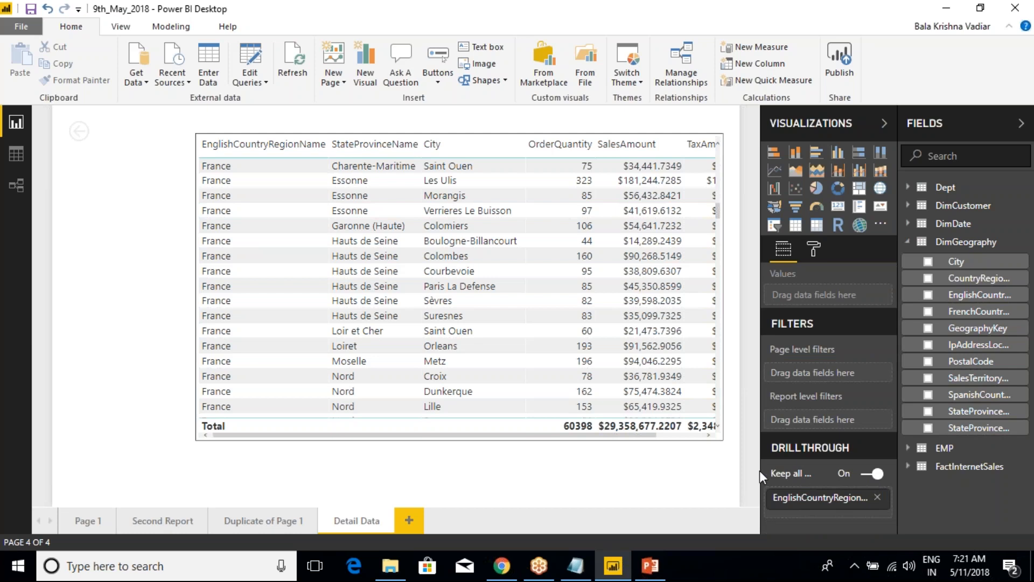
drag(759, 470, 680, 469)
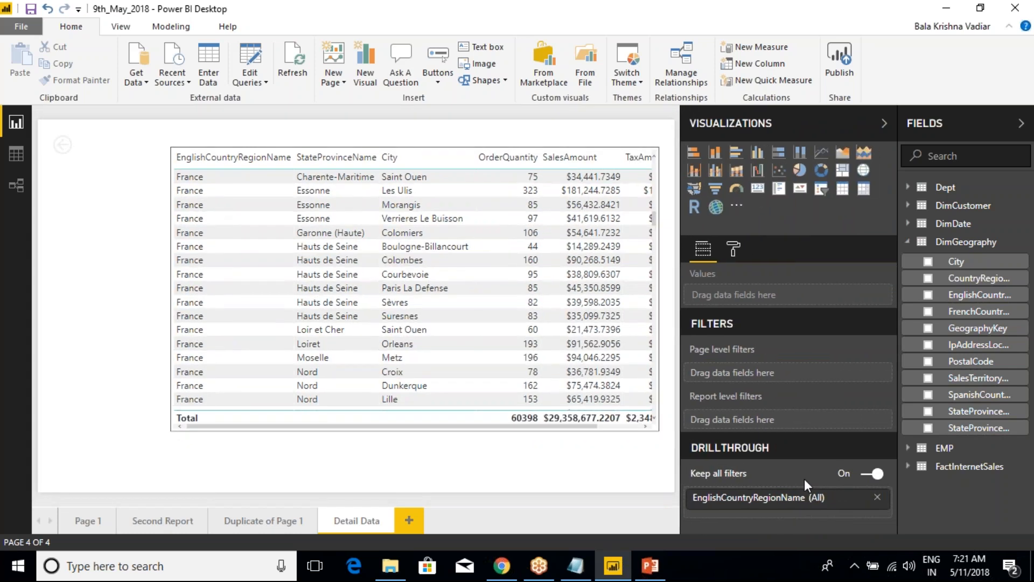
Review the EnglishCountryRegionName drillthrough filter's country values and its options for when drillthrough is allowed
click(842, 487)
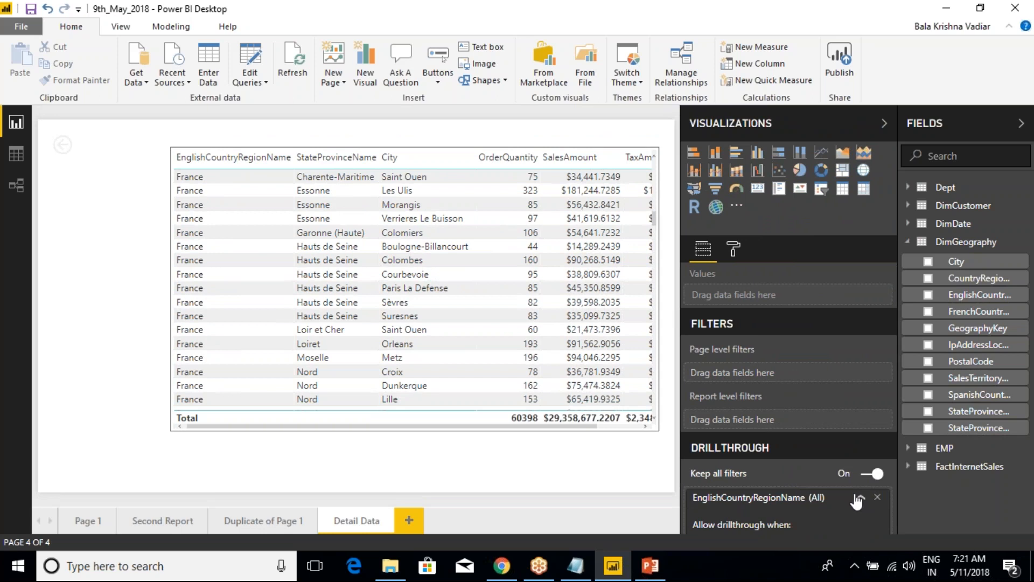
scroll(796, 473, down, 3)
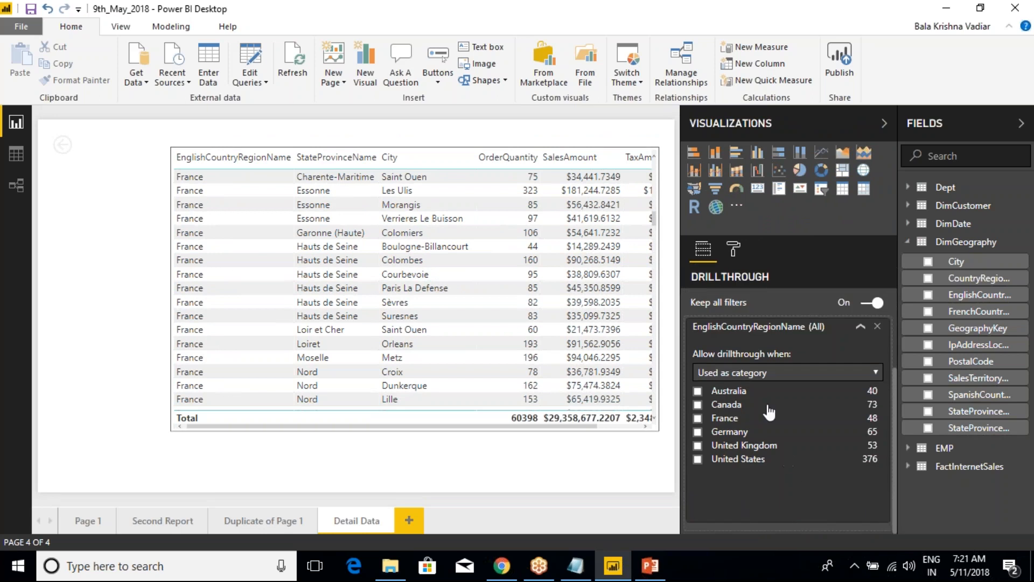
click(759, 370)
click(758, 369)
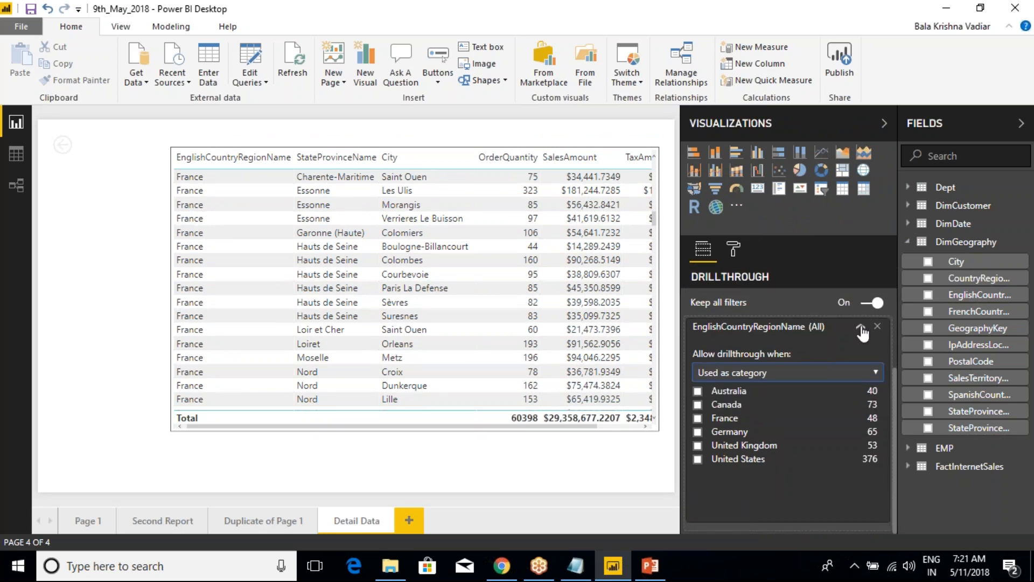
Turn off Keep all filters for the Detail Data page's drillthrough and view the table's full TaxAmt column
click(871, 303)
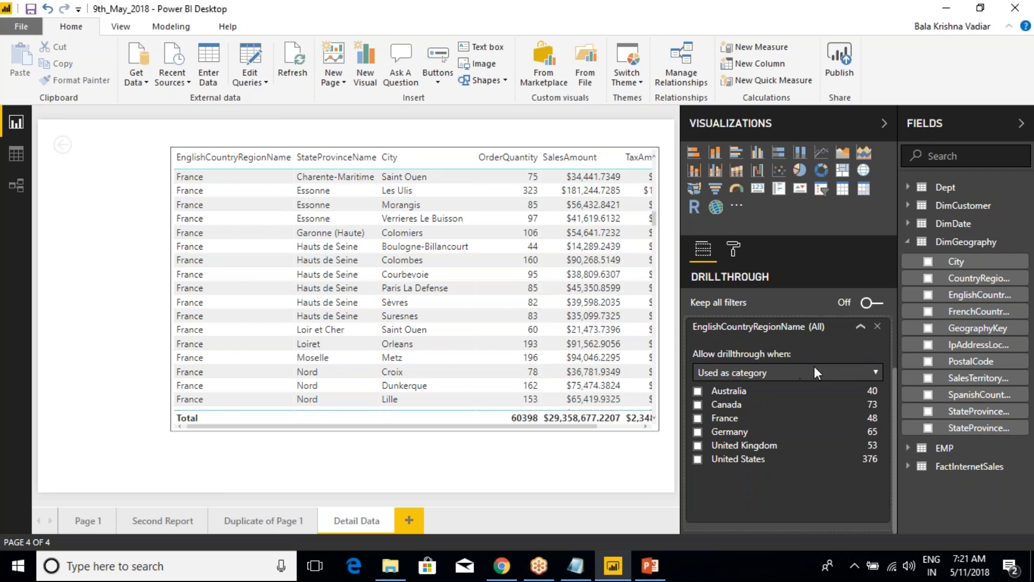
click(860, 326)
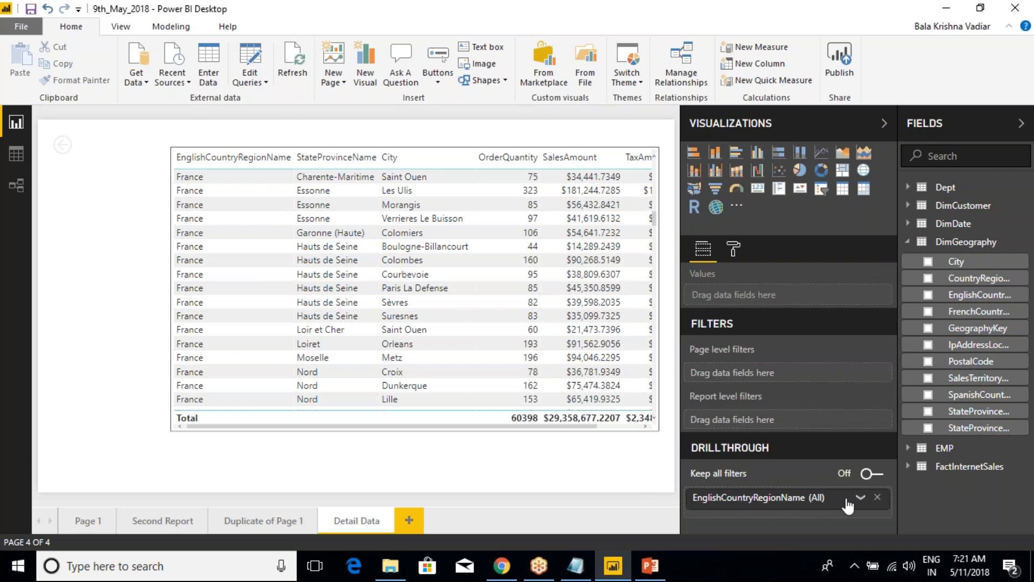
click(860, 497)
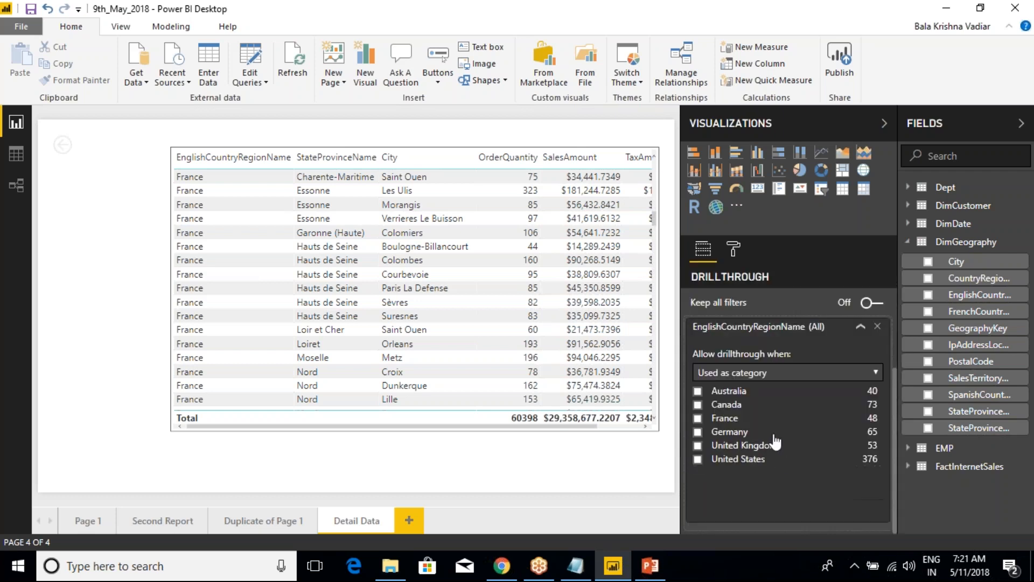
click(861, 333)
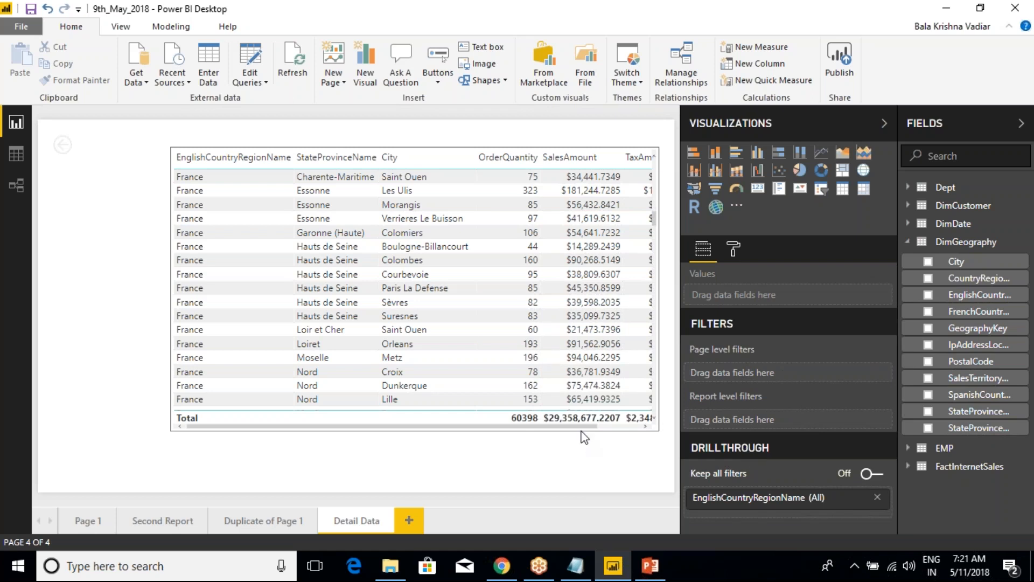
drag(580, 425, 639, 423)
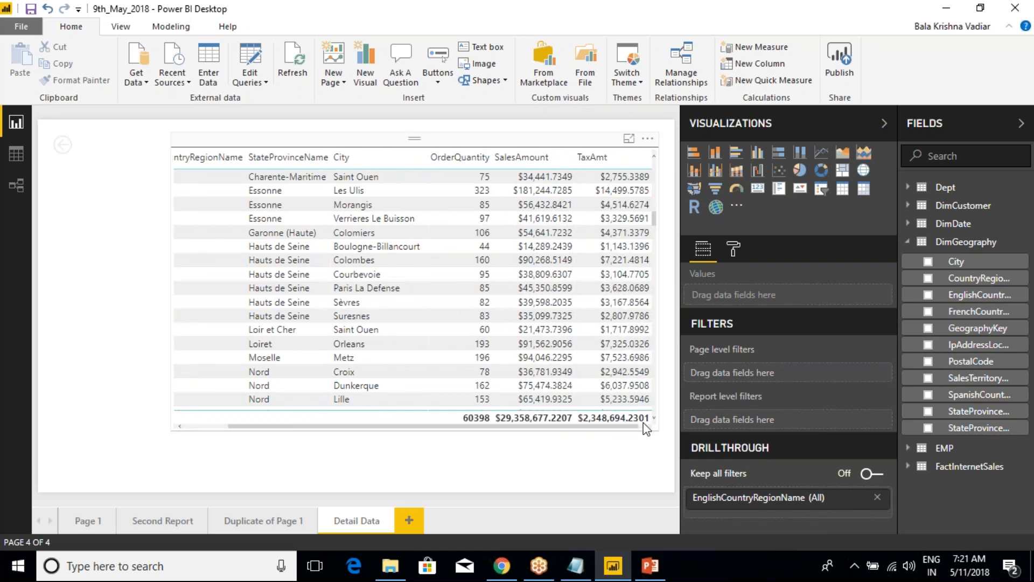
Move the table visual on the Detail Data page slightly up and to the right, and save the report
click(279, 238)
drag(259, 424, 282, 404)
click(217, 413)
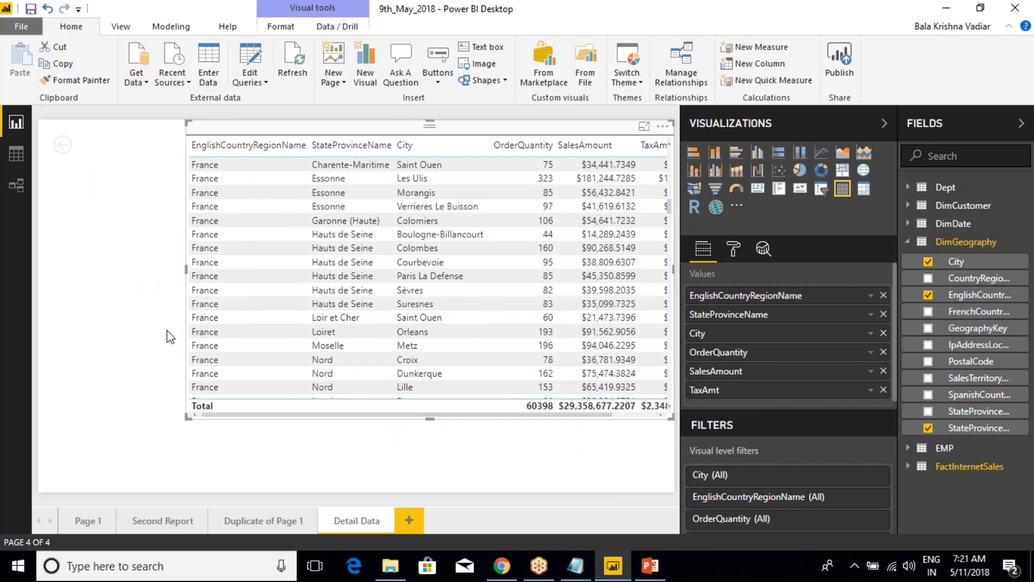
click(33, 13)
Switch to the Class Notes file in Notepad and add the heading "Fields Properties:" below the DrillThrough Filters entry
click(575, 565)
click(143, 270)
text(Fiels)
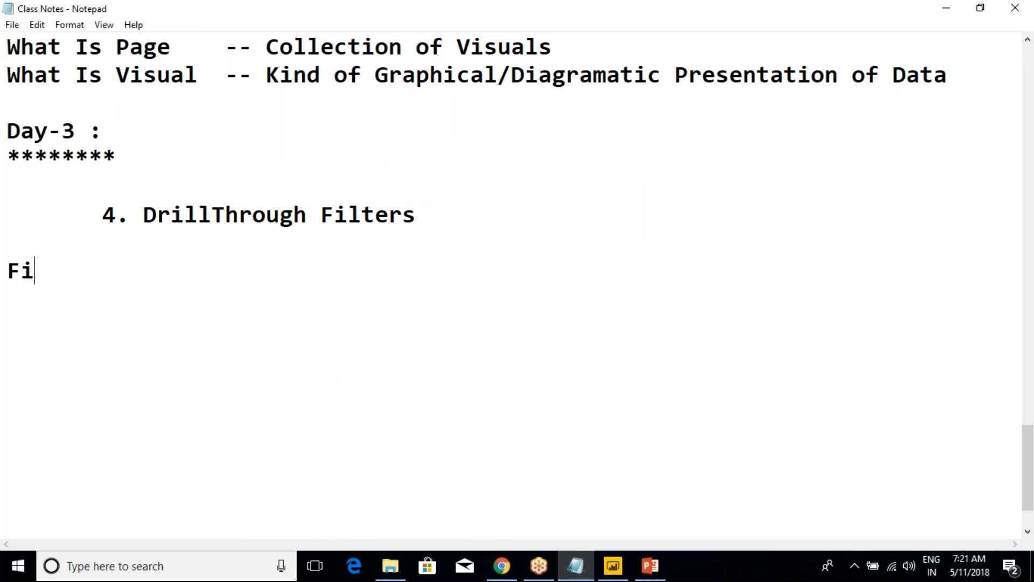
key(BackSpace)
key(BackSpace)
key(BackSpace)
text(elds Prop)
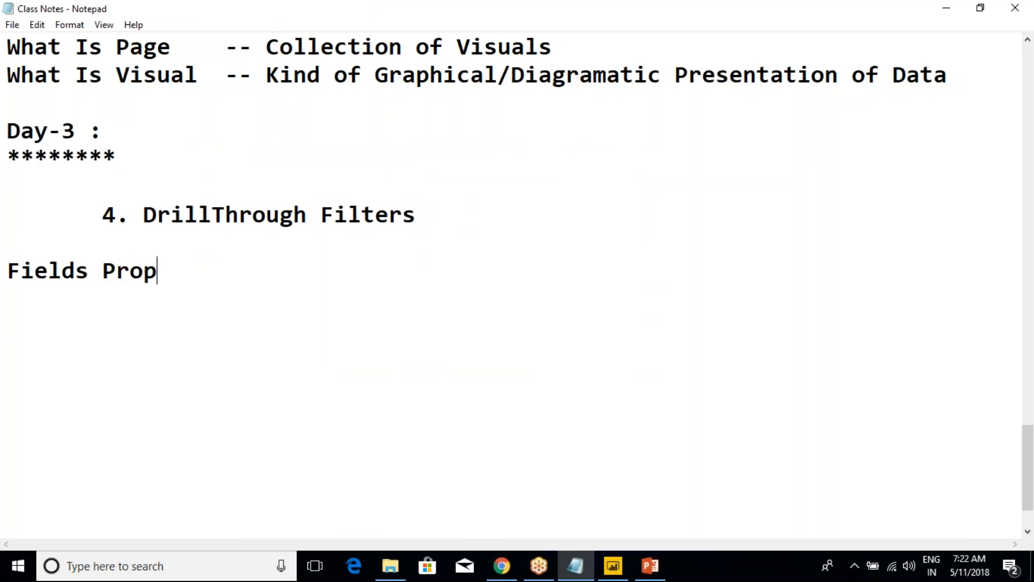
text(erties:)
key(Return)
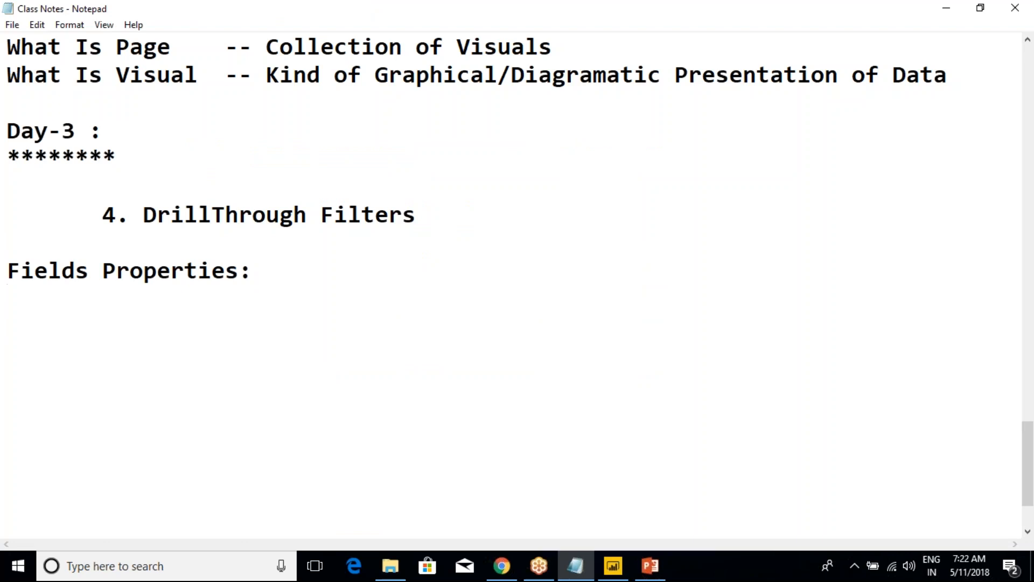
Add the line "Table , Column Level Properties." below the Fields Properties heading, leaving a blank line between them
key(Return)
text(Table , Column Level Properties.)
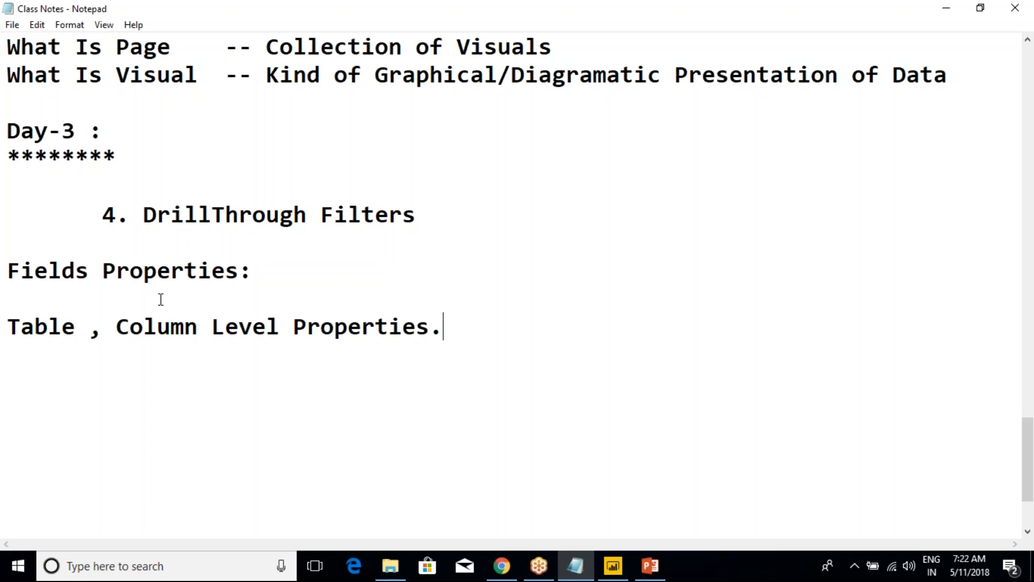
Remove the blank lines above "4. DrillThrough Filters" and below the "Fields Properties:" heading
click(160, 188)
key(BackSpace)
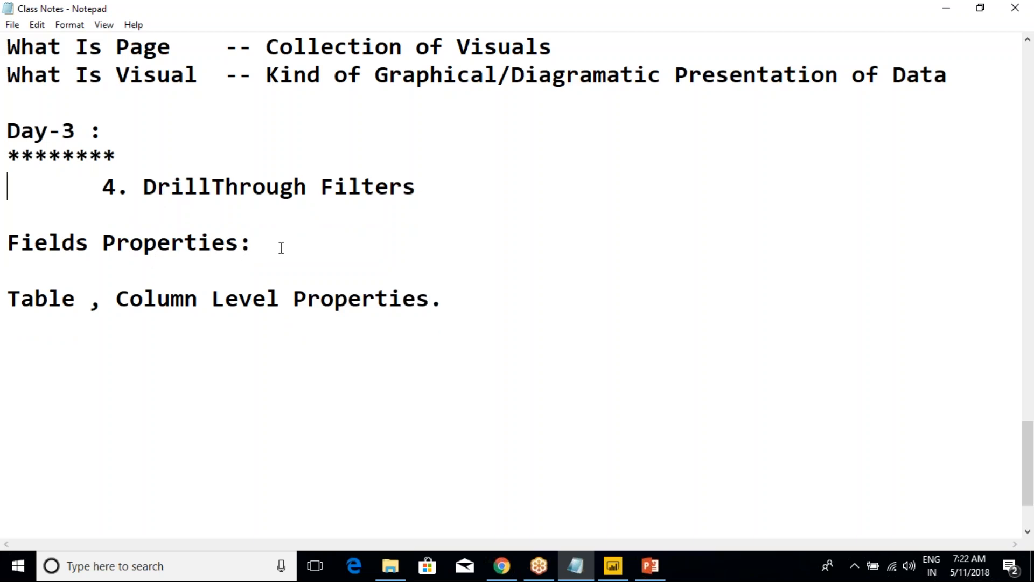
click(270, 271)
key(shift+Home)
key(BackSpace)
key(Delete)
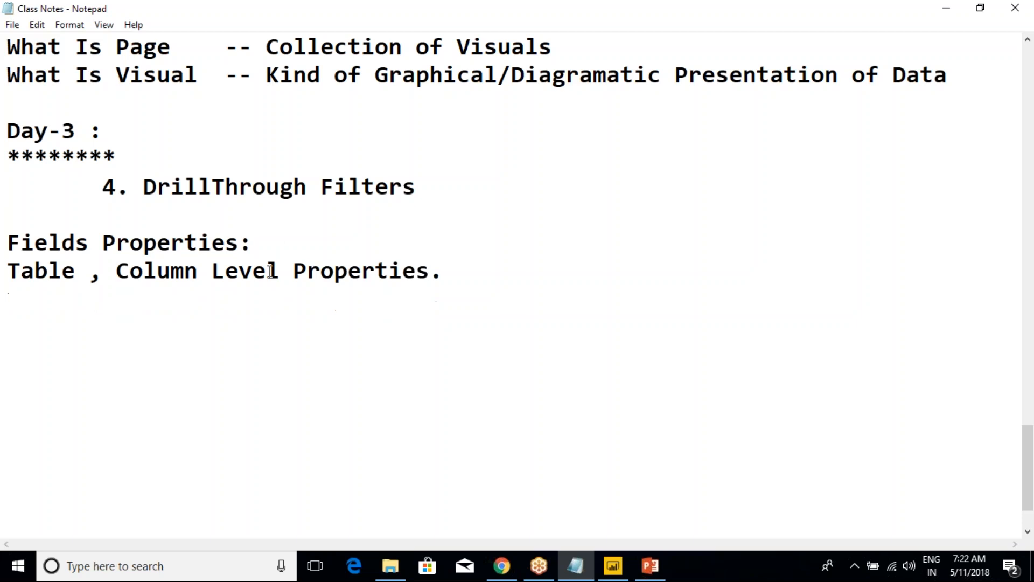
click(280, 270)
click(835, 22)
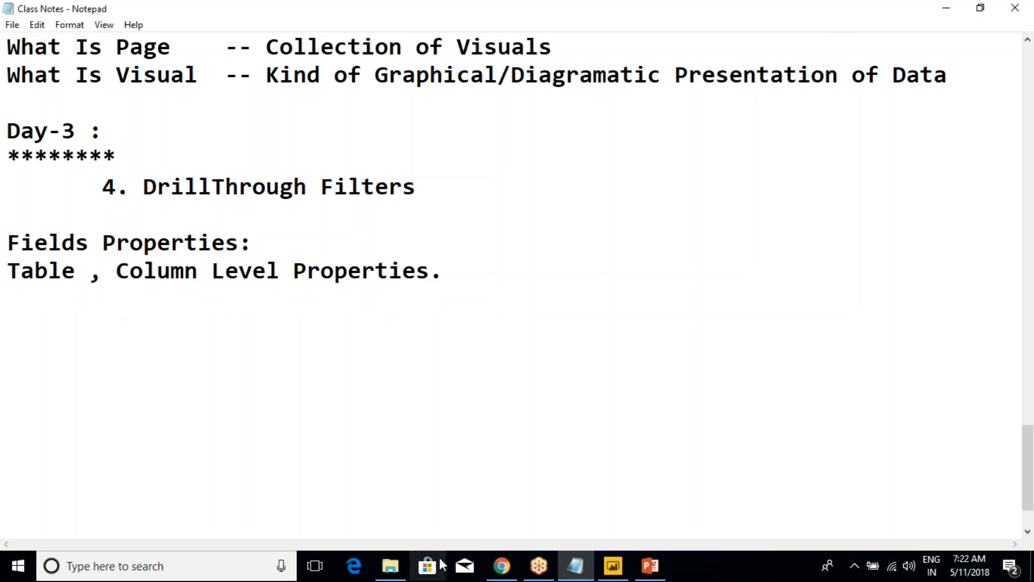
click(889, 11)
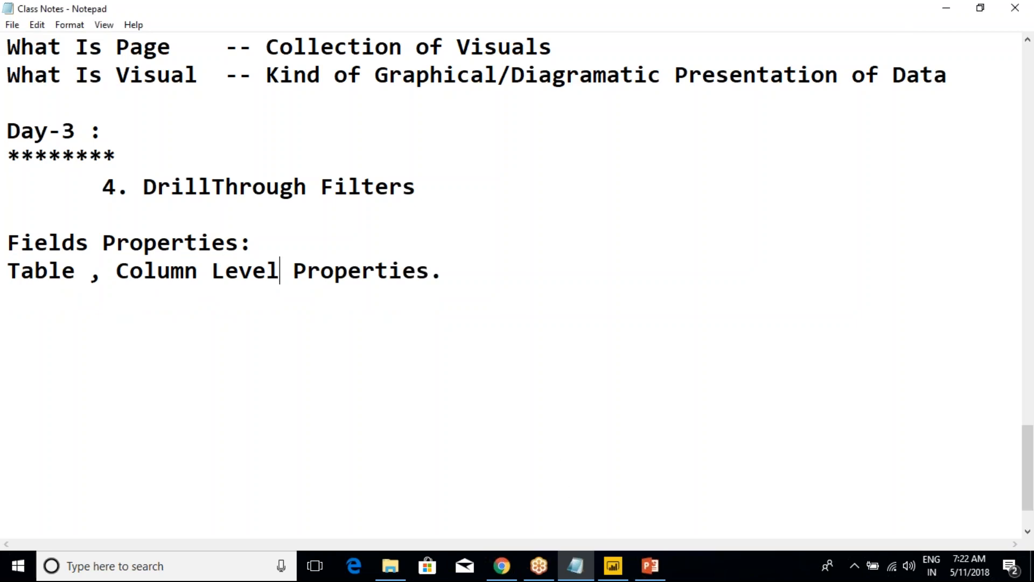
Switch to Power BI Desktop, expand the Dept table's fields, and show the model's tables in Data view
mouse_move(624, 576)
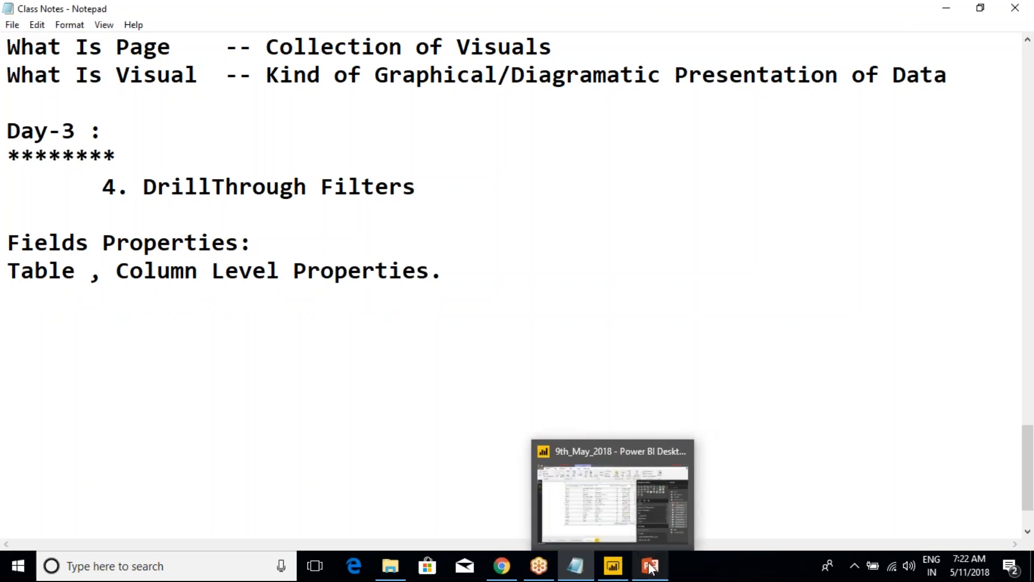
click(643, 517)
mouse_move(620, 573)
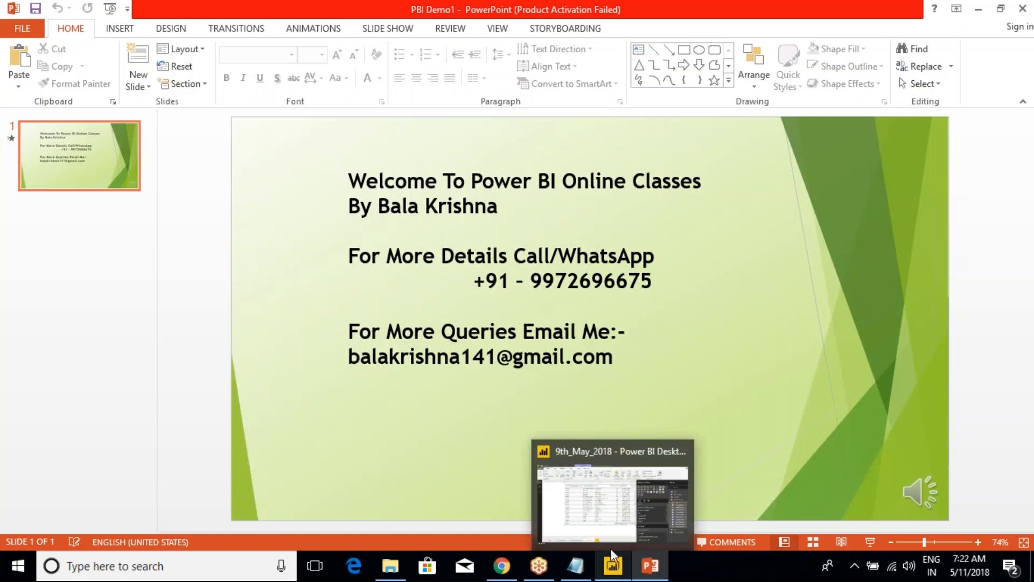
click(607, 533)
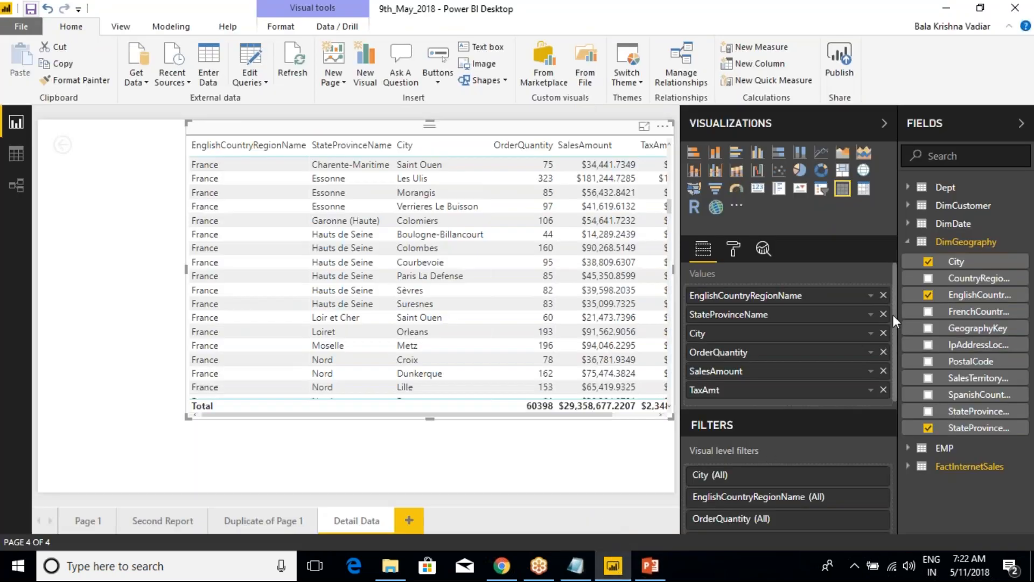
click(909, 244)
click(908, 243)
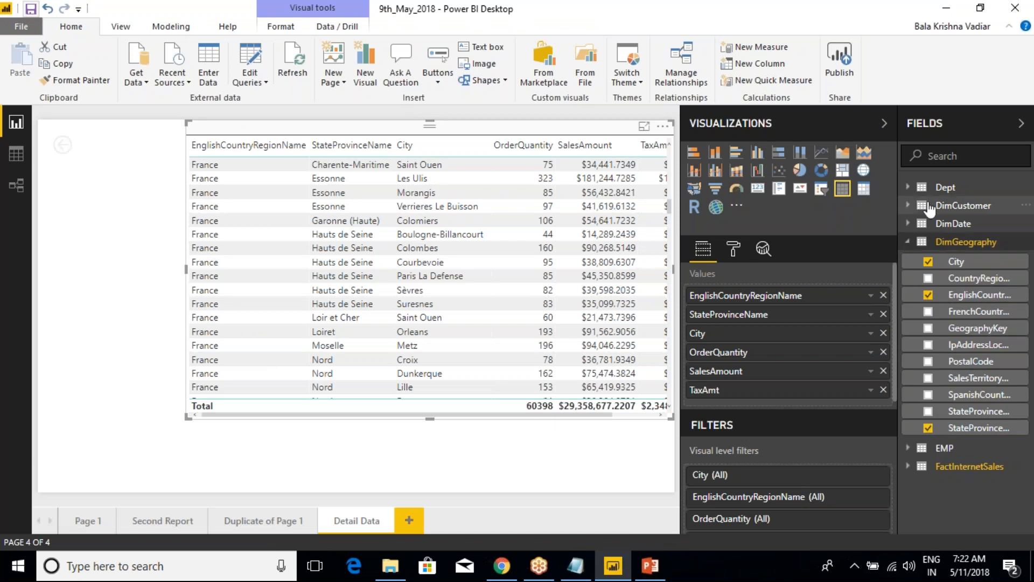
click(937, 186)
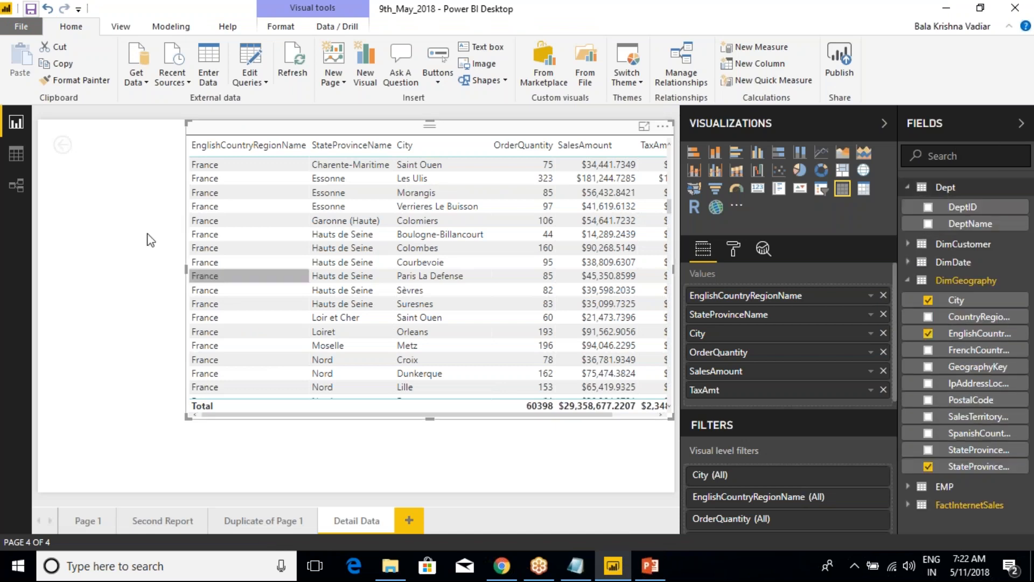
click(16, 155)
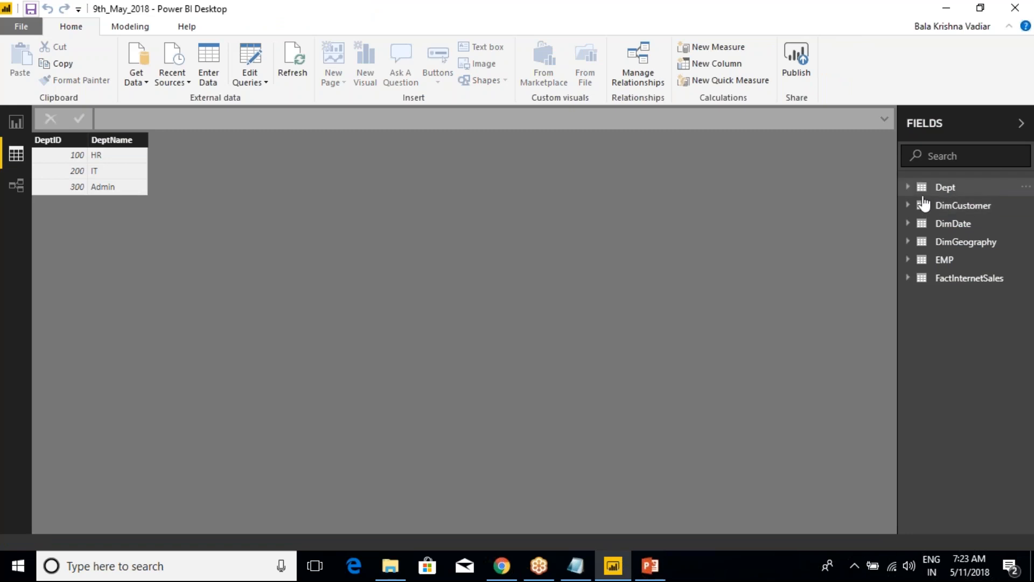
Review the commands available for the Dept table, and display the FactInternetSales table's data
right_click(946, 193)
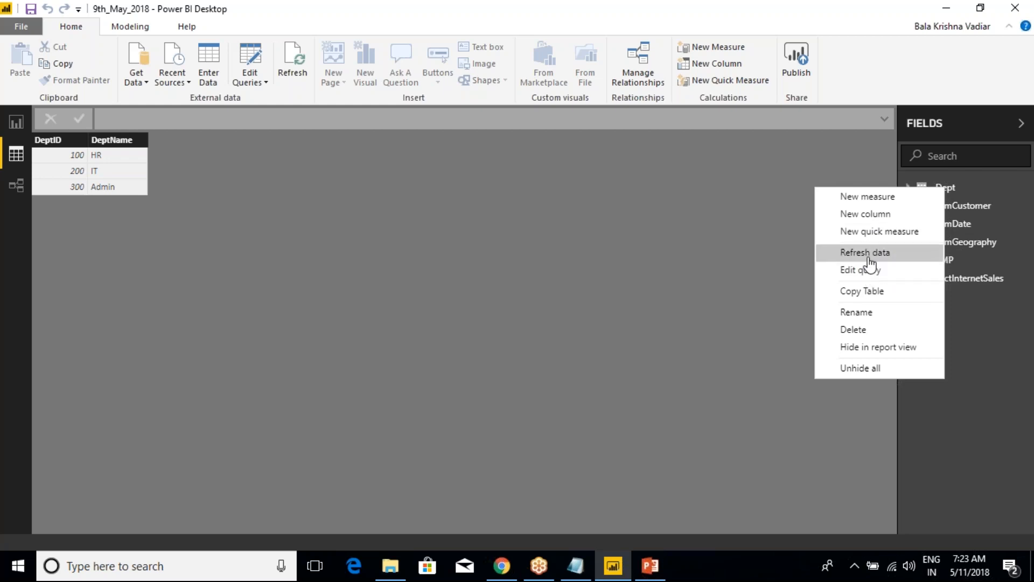
click(784, 309)
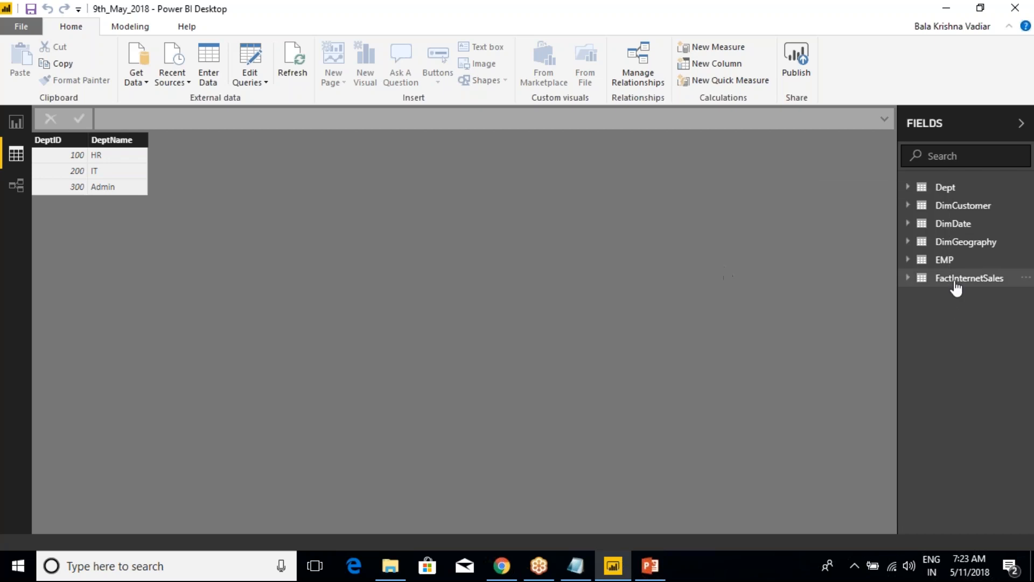
click(958, 280)
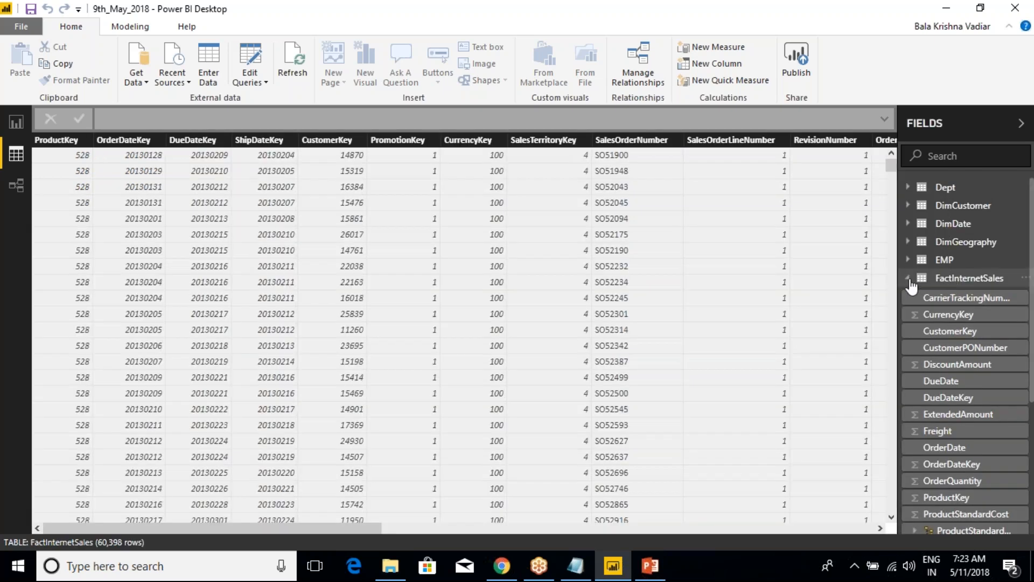
click(910, 281)
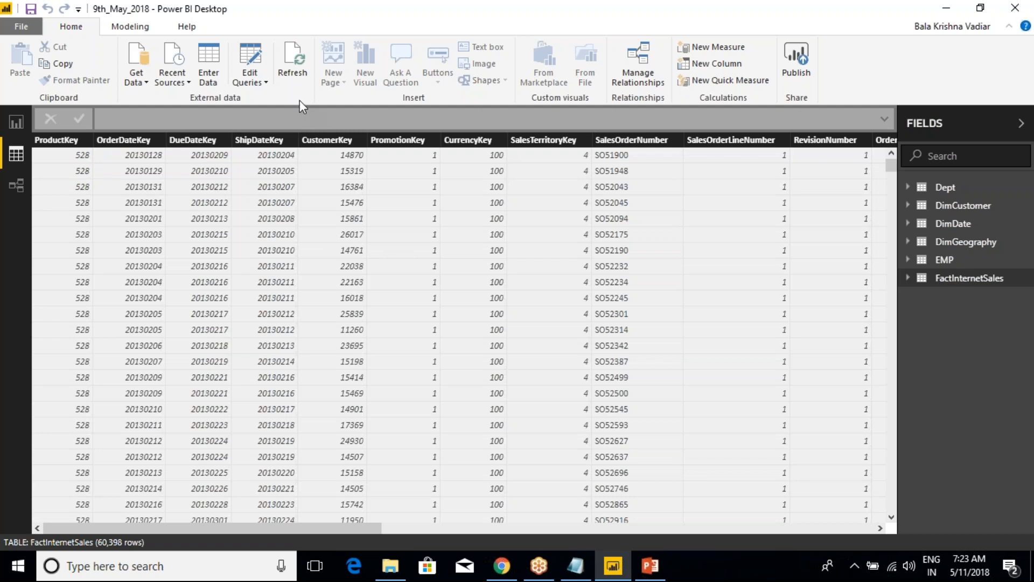
Refresh the data of the FactInternetSales table alone, and refresh all the tables in the report
right_click(957, 281)
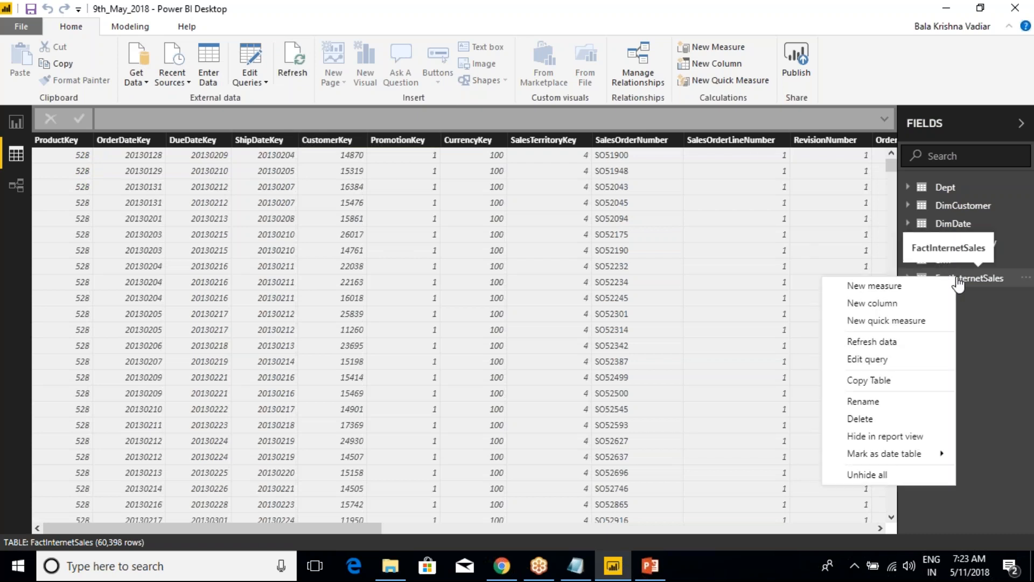
click(873, 343)
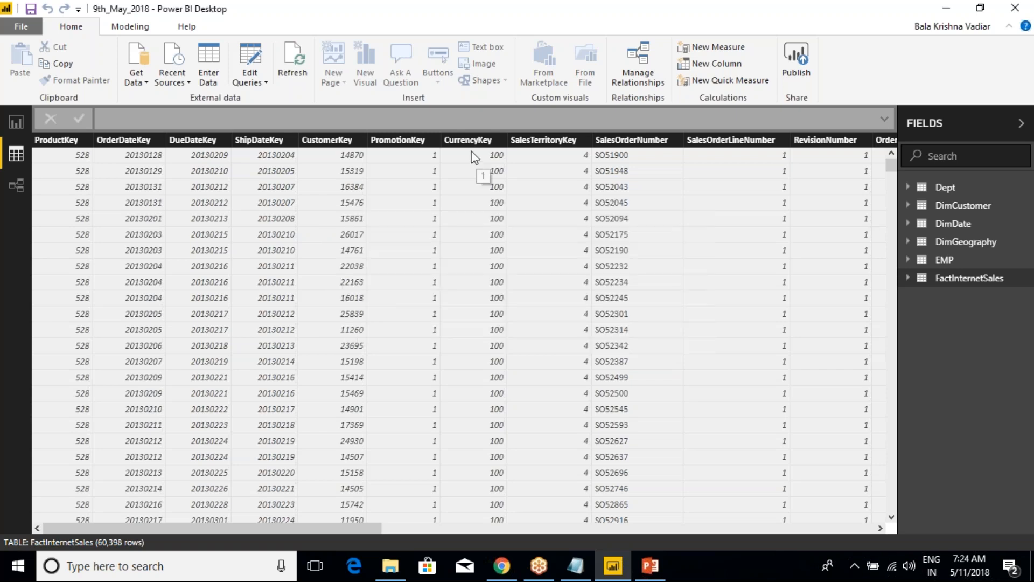
click(300, 78)
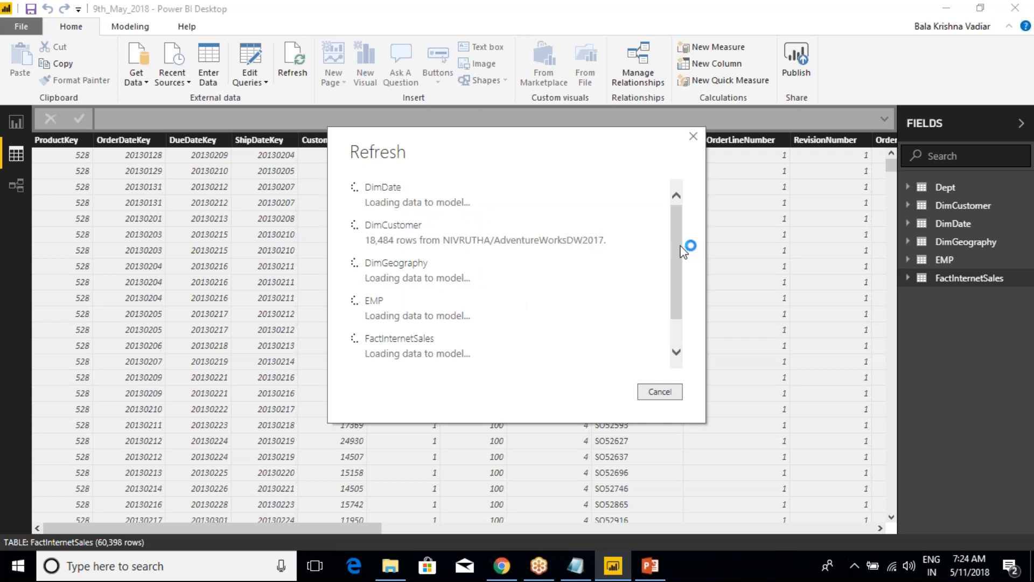
scroll(676, 312, down, 1)
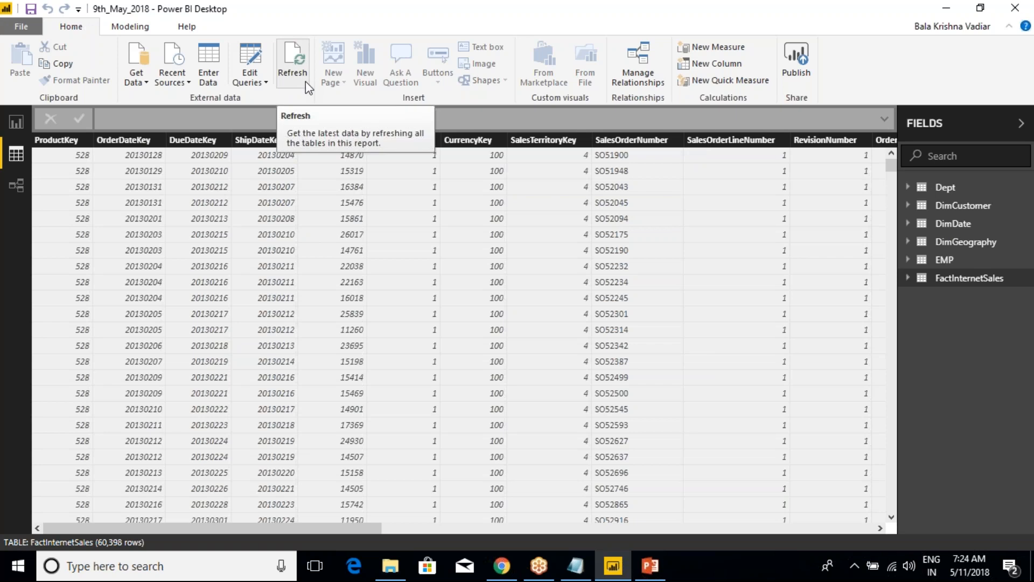
click(268, 84)
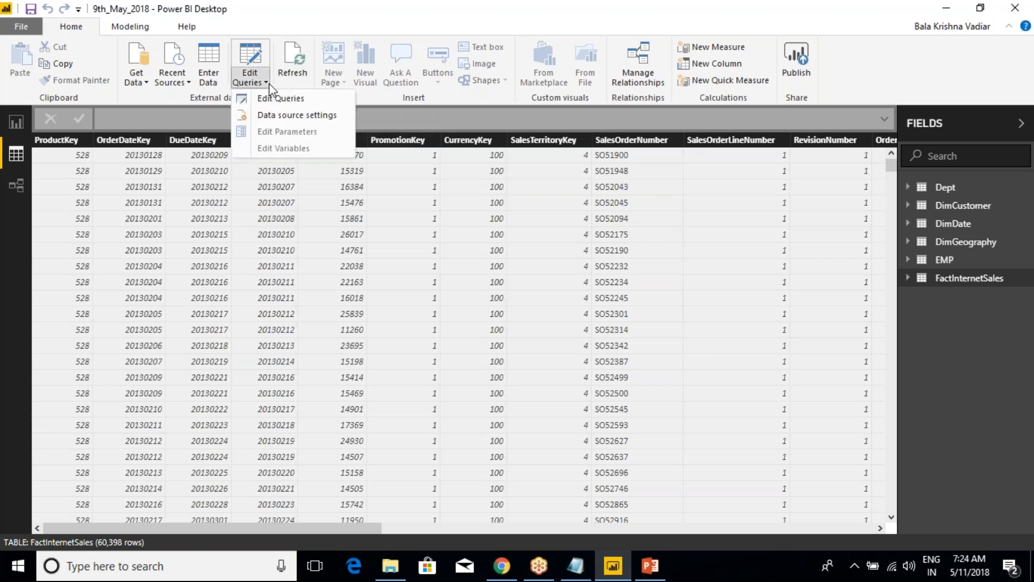
click(688, 199)
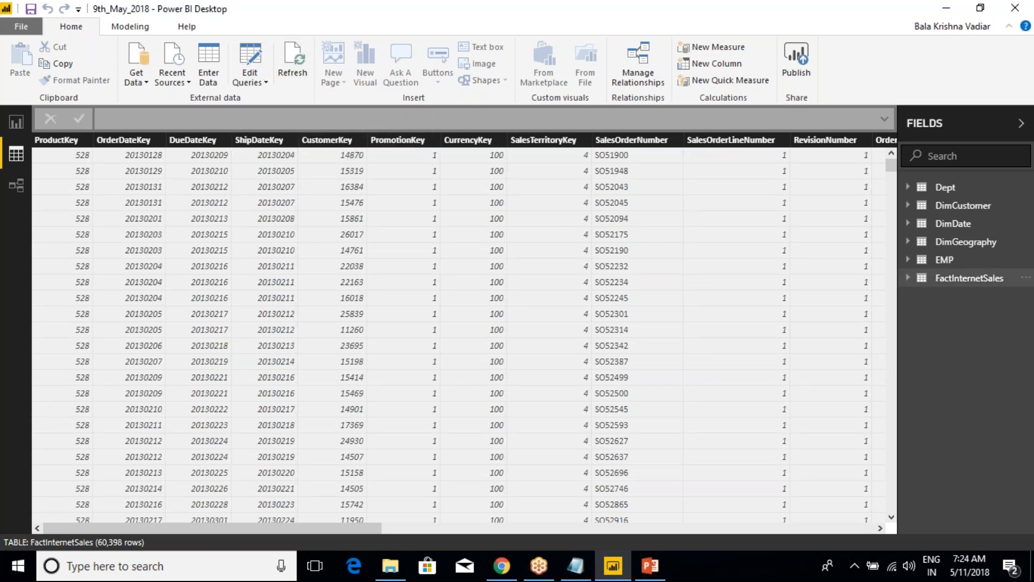
Open the FactInternetSales query in Power Query Editor, review its transform and add-column tools, and close the editor
right_click(943, 285)
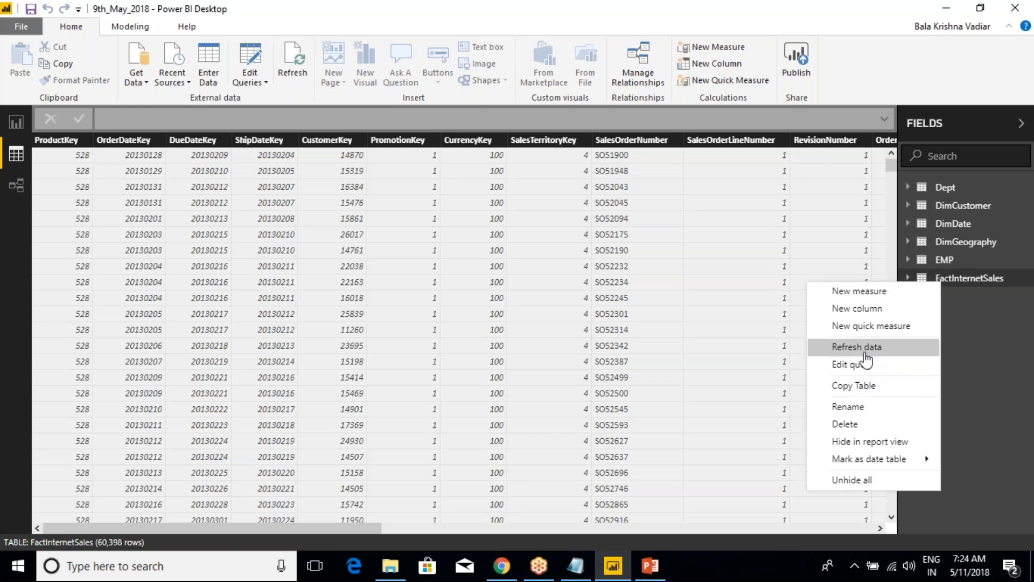
click(862, 369)
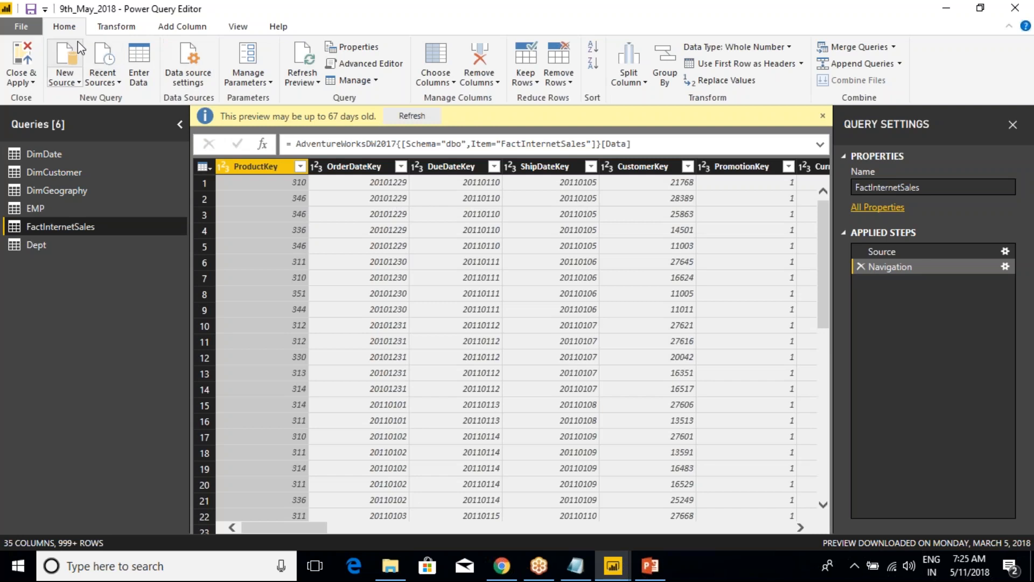
click(114, 28)
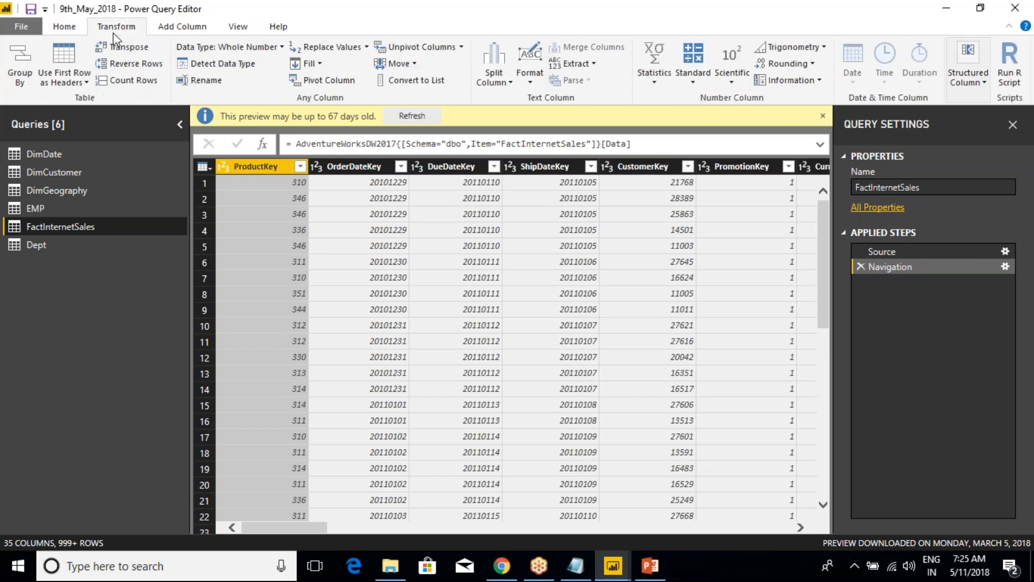
click(183, 26)
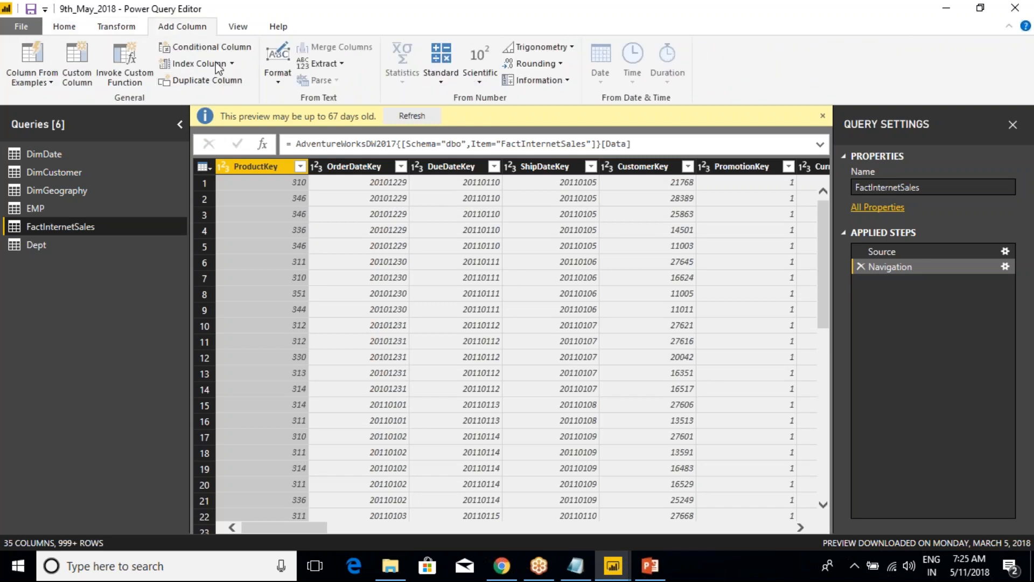
click(64, 28)
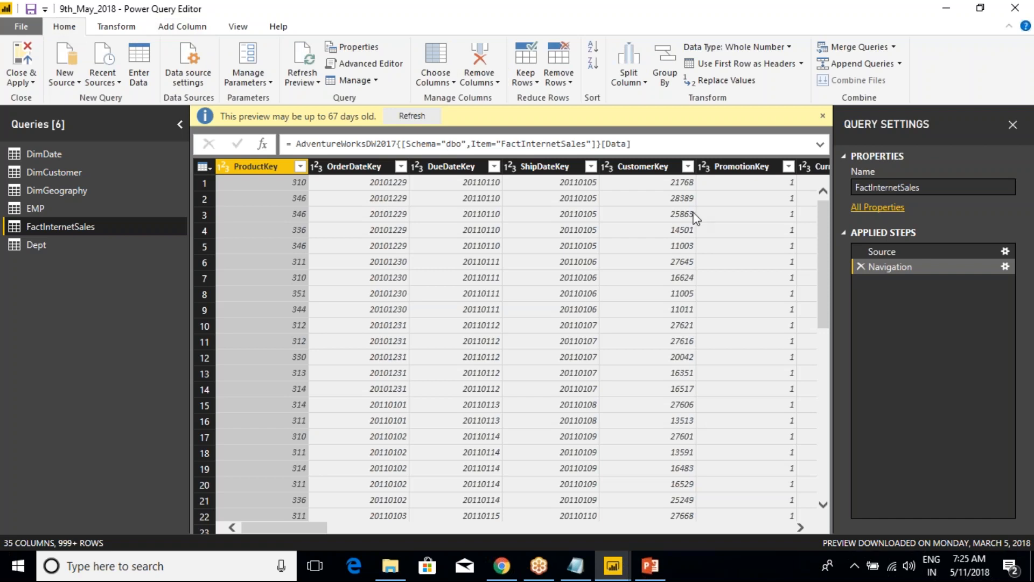
click(1014, 9)
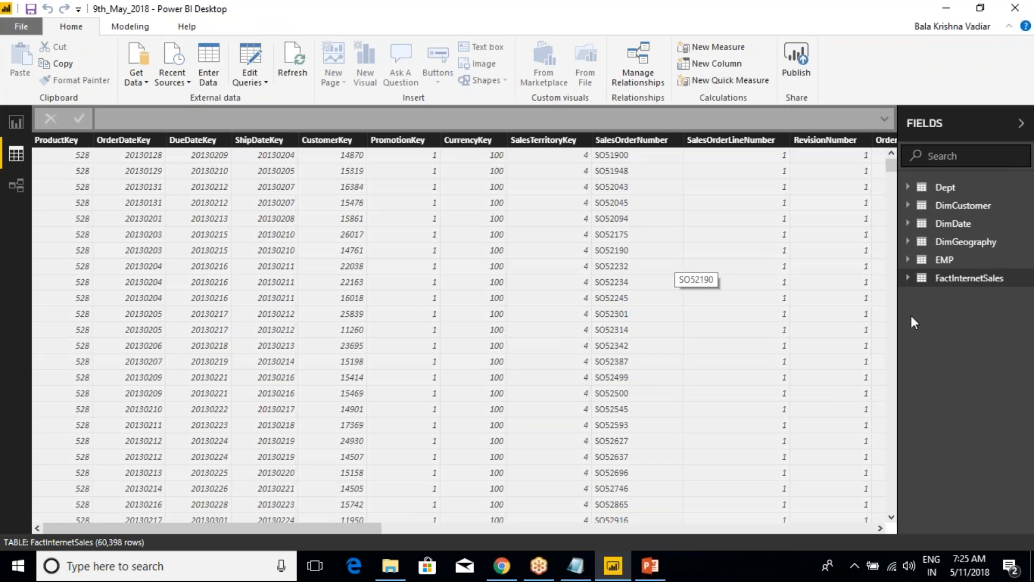
Copy the entire FactInternetSales table, and launch Excel, dismissing the Office activation wizard
right_click(954, 285)
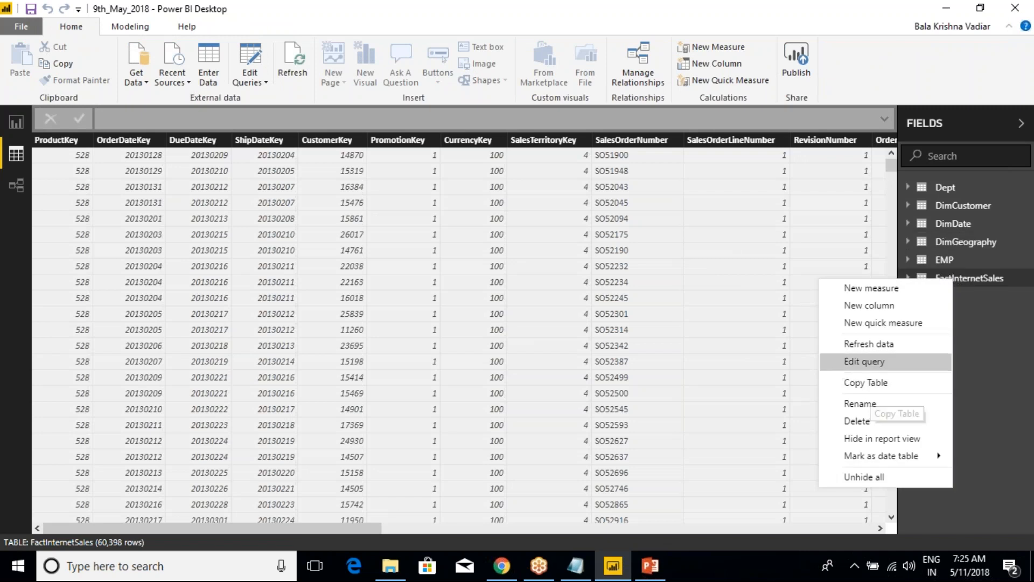
click(878, 383)
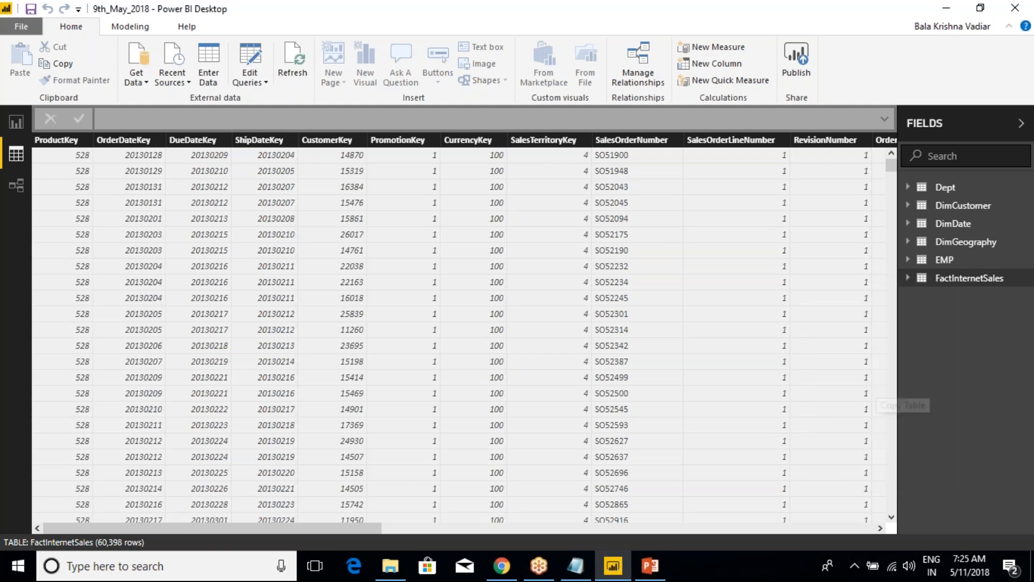
key(super+r)
text(excel)
key(Return)
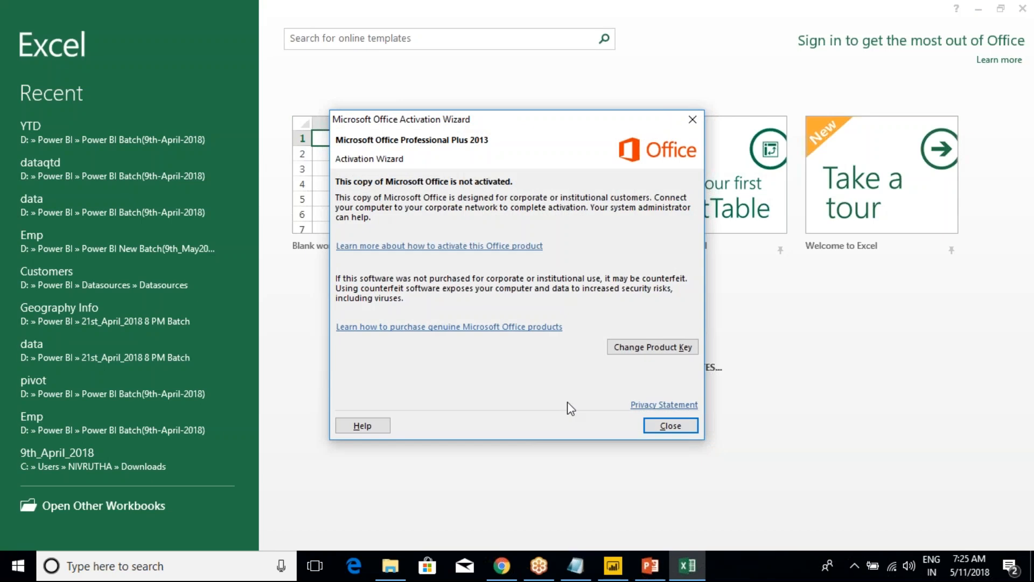
click(674, 426)
click(663, 426)
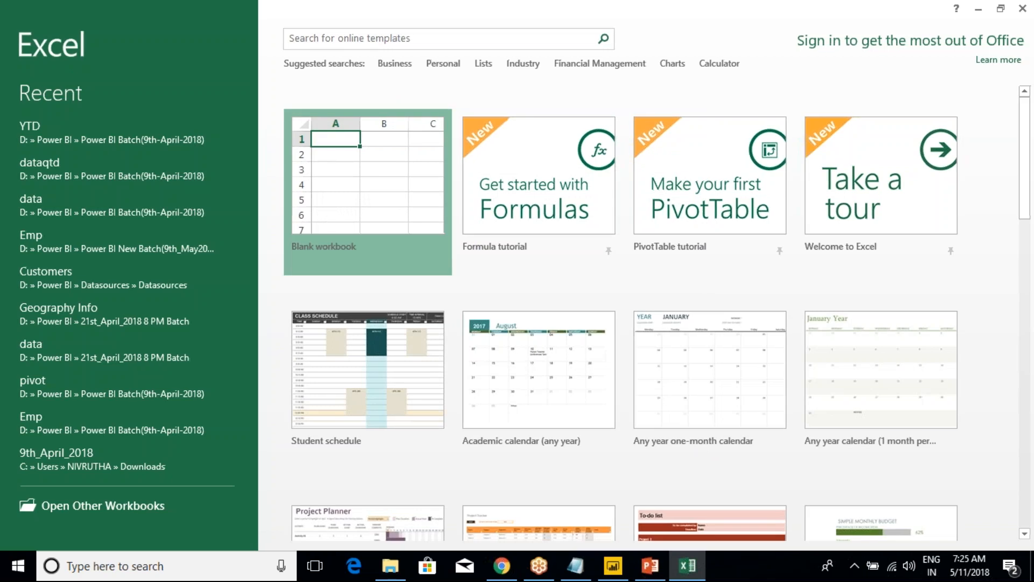
Paste the copied FactInternetSales table at cell A1 of a blank workbook, and autofit all the column widths
click(346, 172)
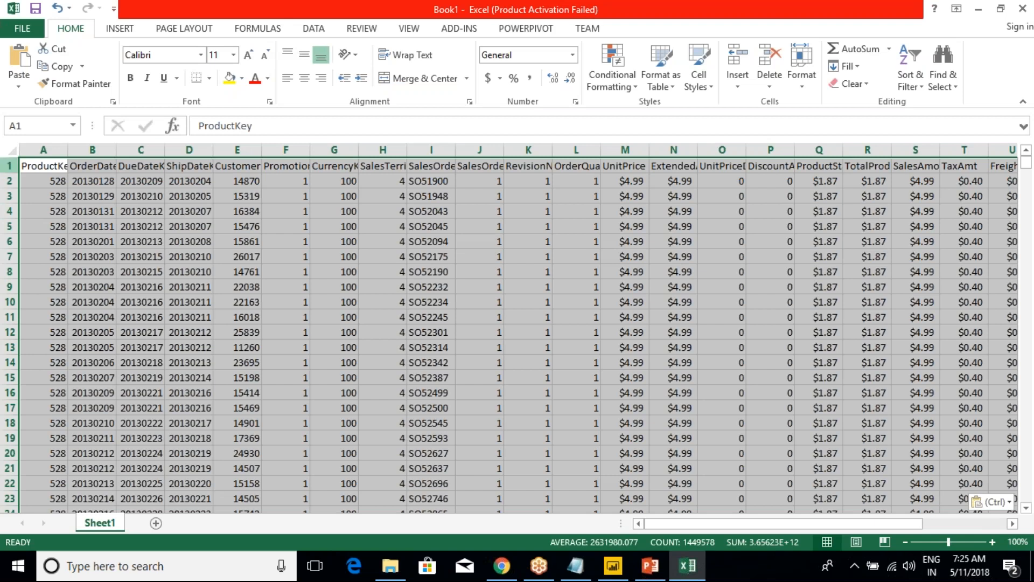
double_click(68, 150)
click(58, 171)
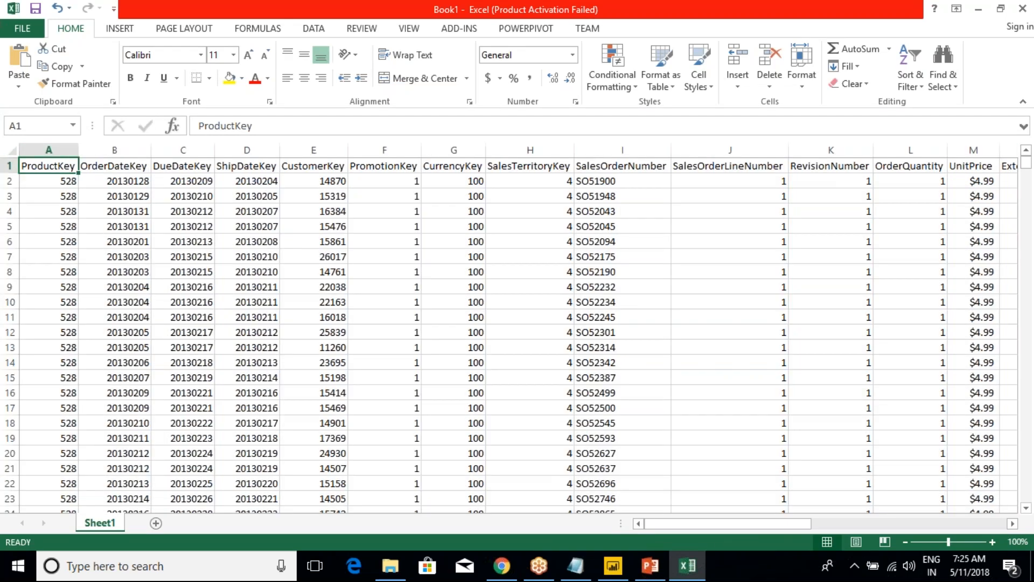
Compare the pasted rows with the FactInternetSales table in Power BI Desktop, and close the Excel workbook without saving it
click(613, 566)
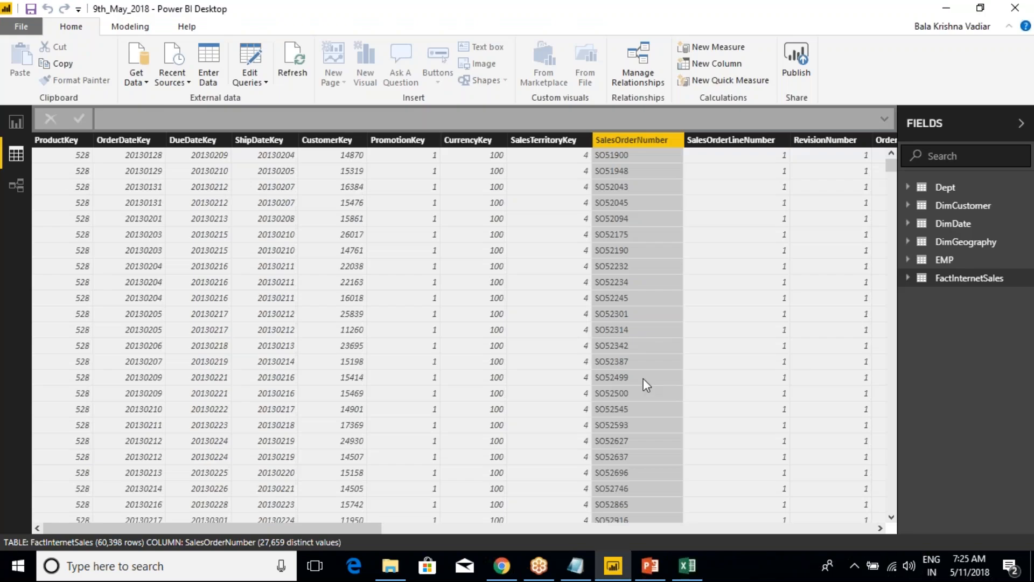
key(alt+Tab)
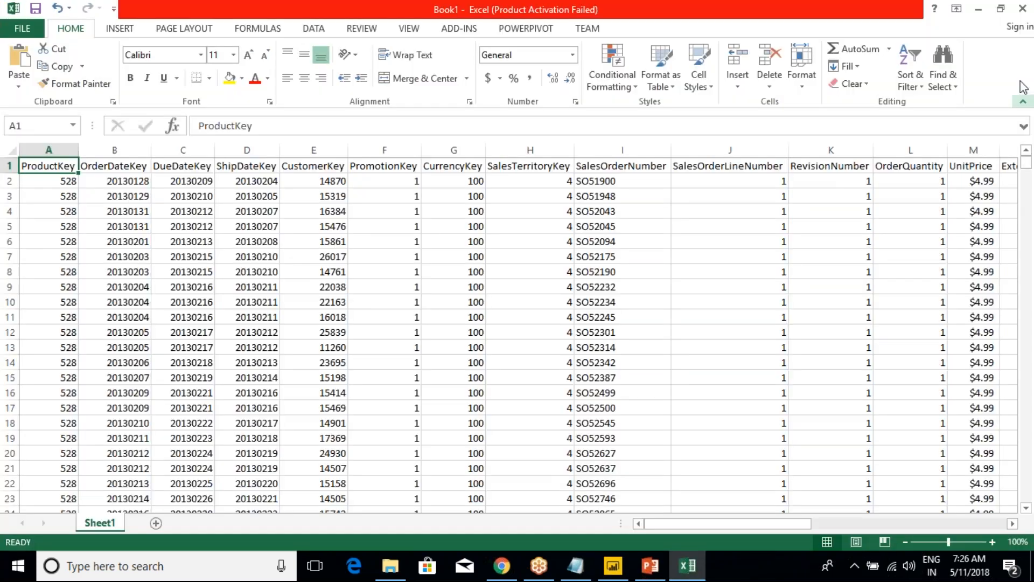
click(1022, 13)
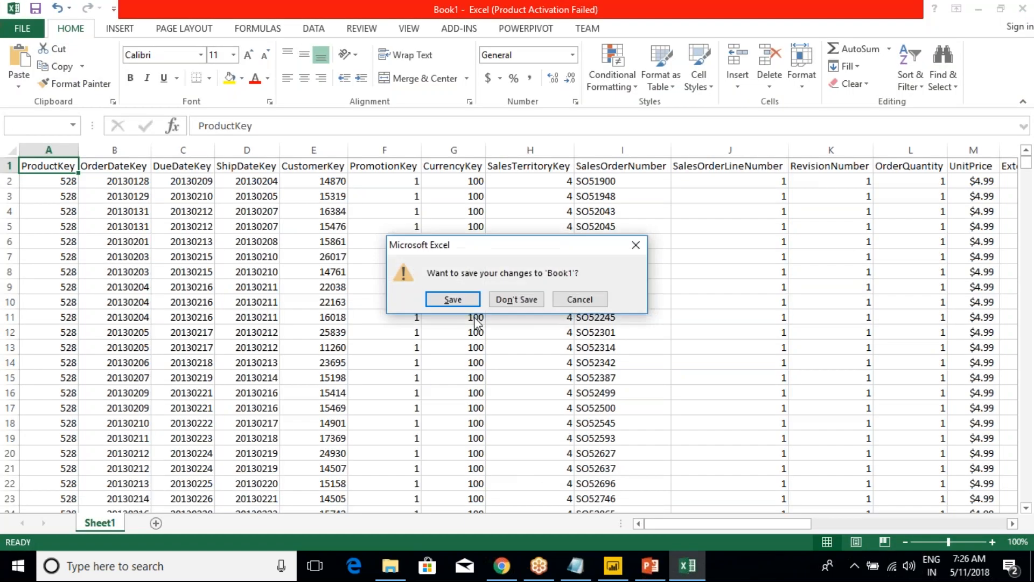
click(502, 302)
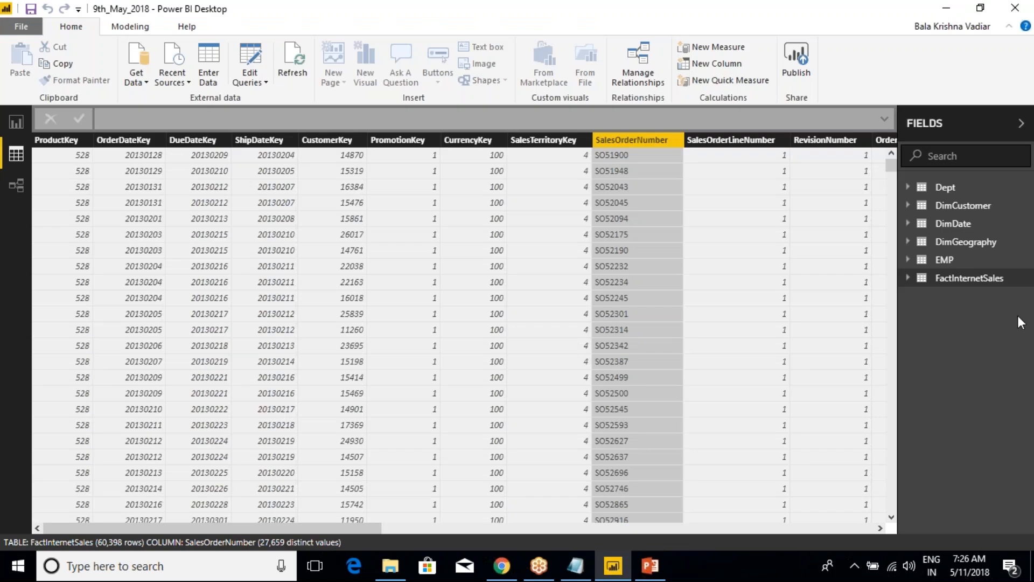
Rename the FactInternetSales table as SalesData
right_click(971, 278)
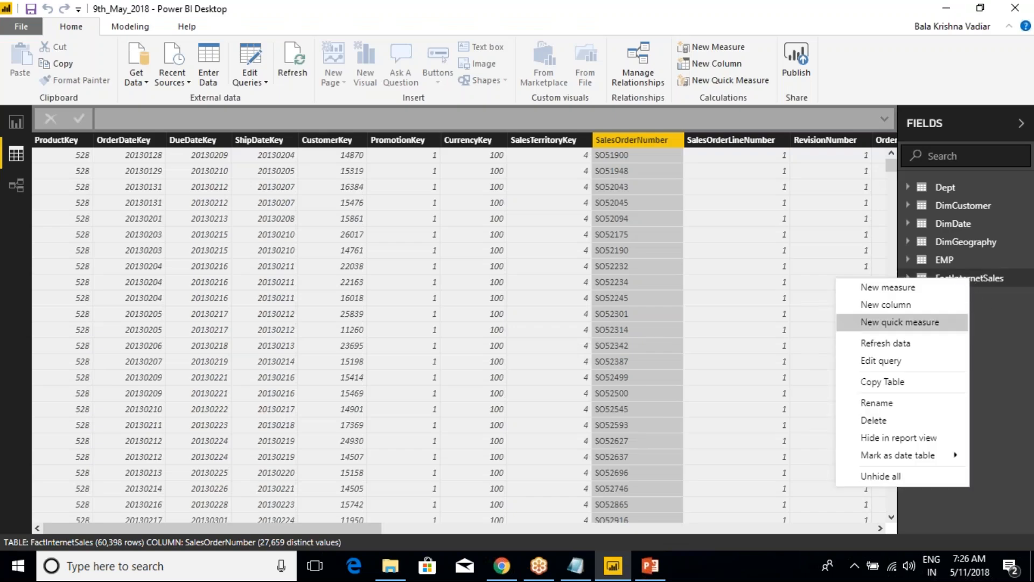
click(893, 407)
text(Sa)
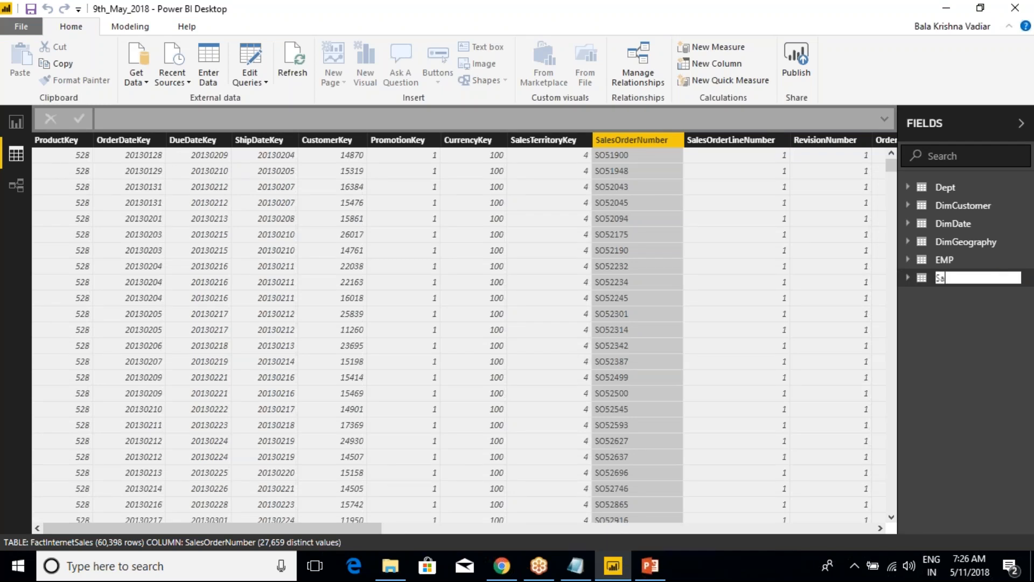
text(lesData)
key(Return)
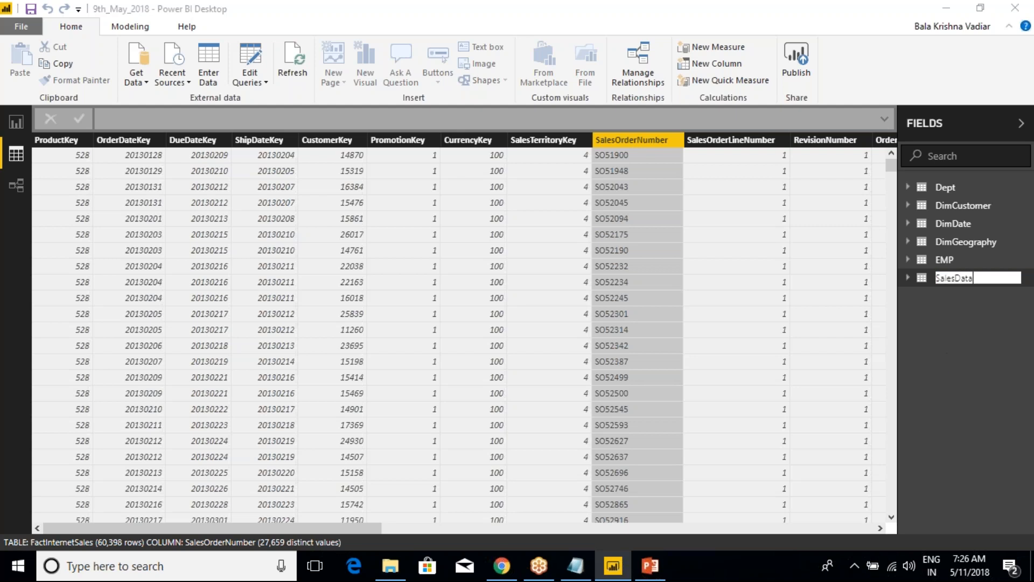
Check the SalesData table's date table options, and open the Power Bi New batch 9th-April notes from the Power BI Batch(9th-April-2018) folder in File Explorer
right_click(963, 284)
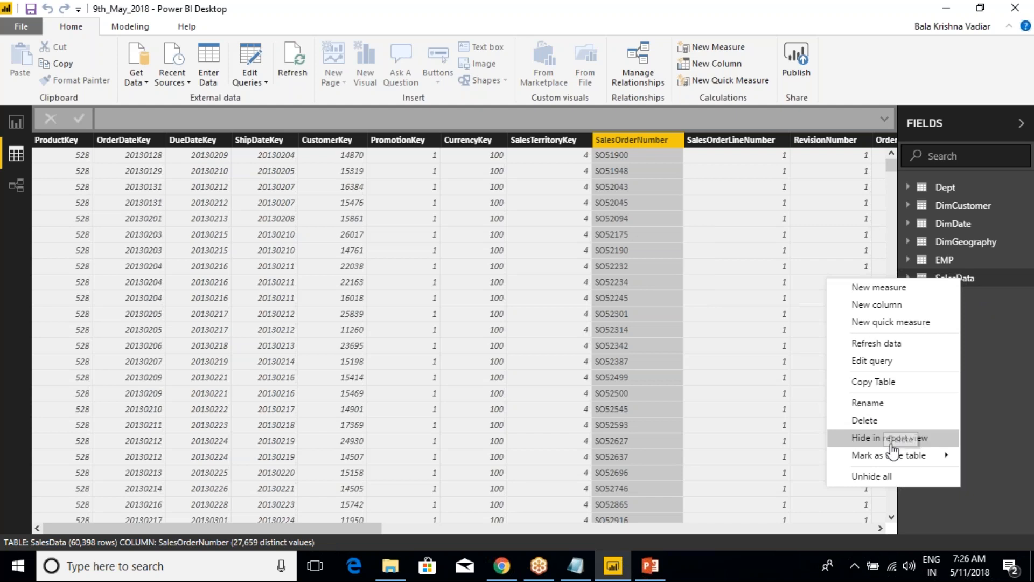
mouse_move(918, 457)
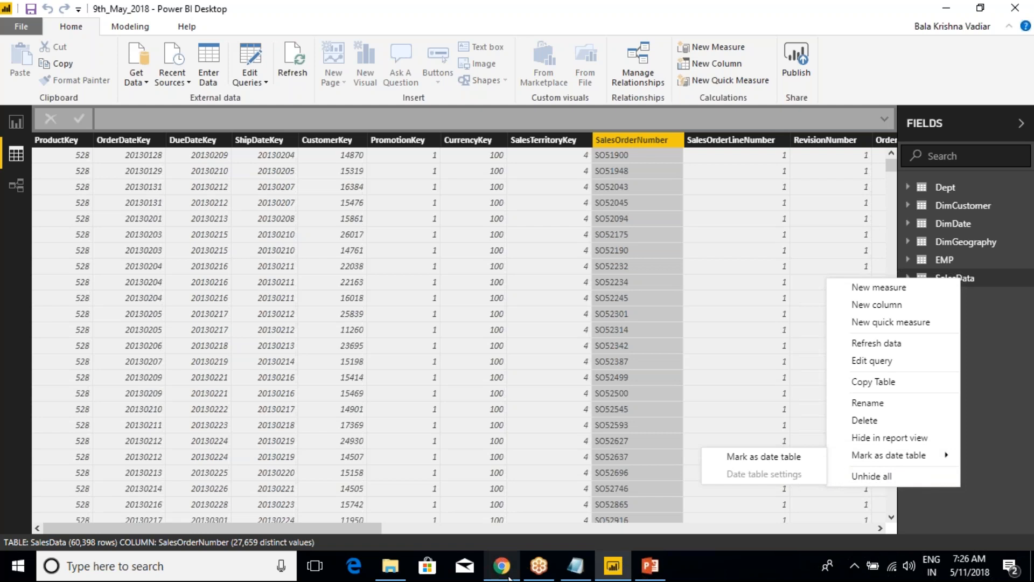
mouse_move(390, 566)
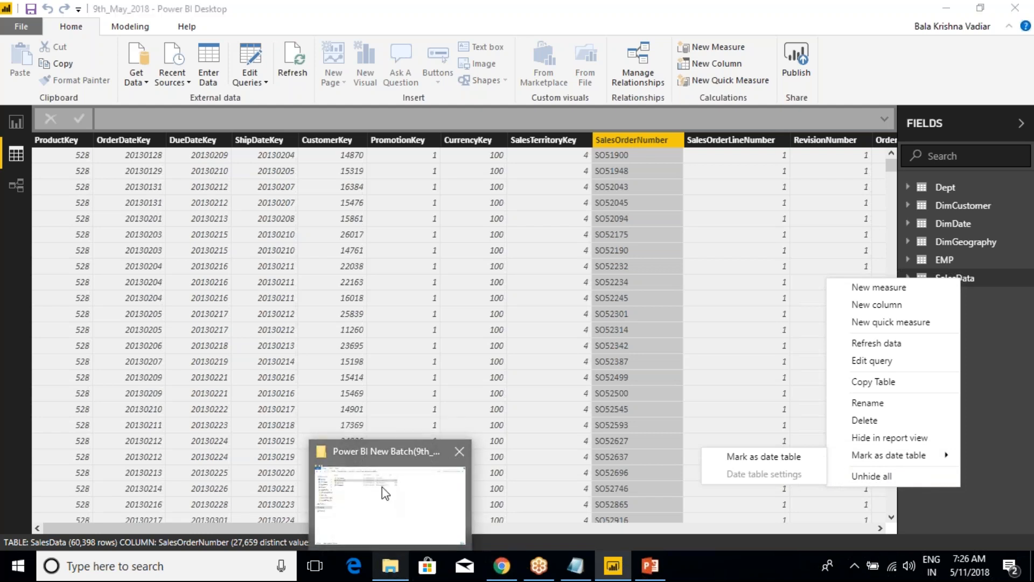
click(385, 503)
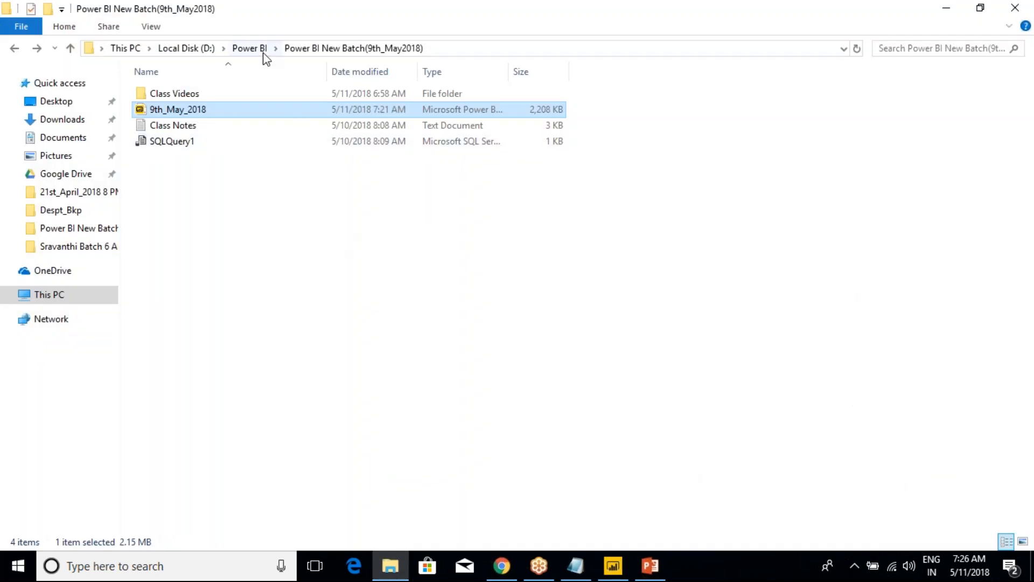
mouse_move(385, 565)
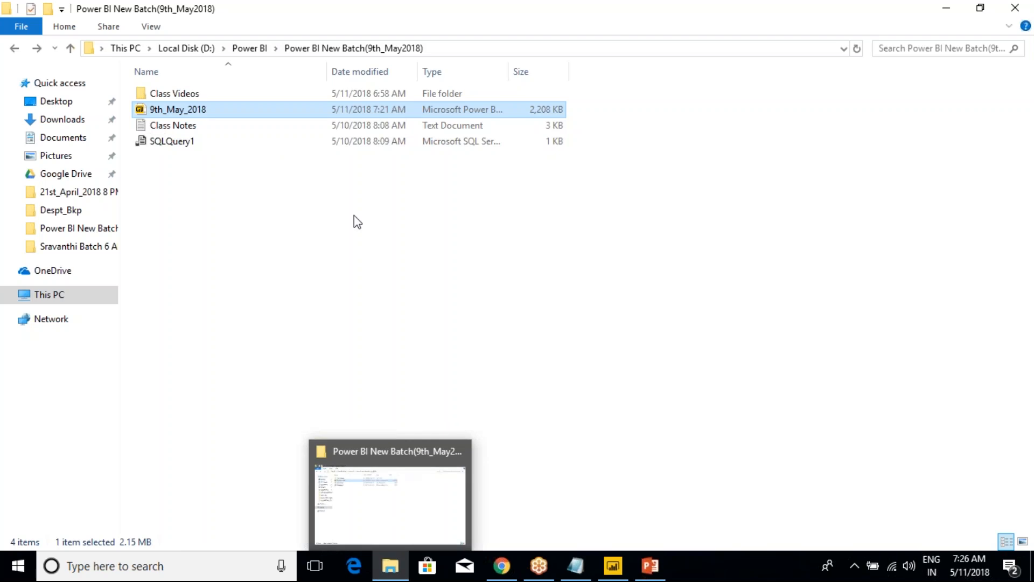
click(249, 48)
click(256, 160)
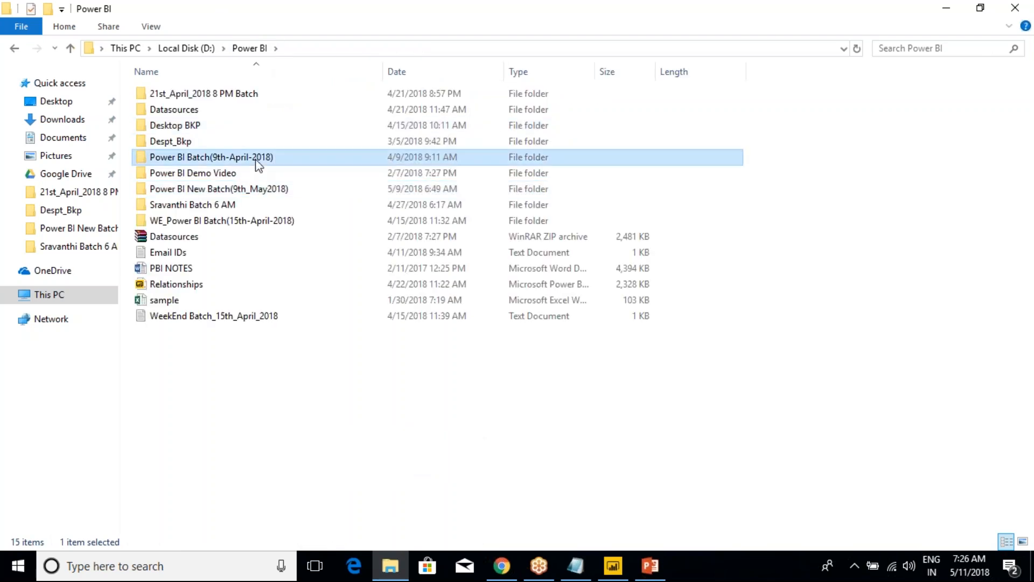
double_click(256, 161)
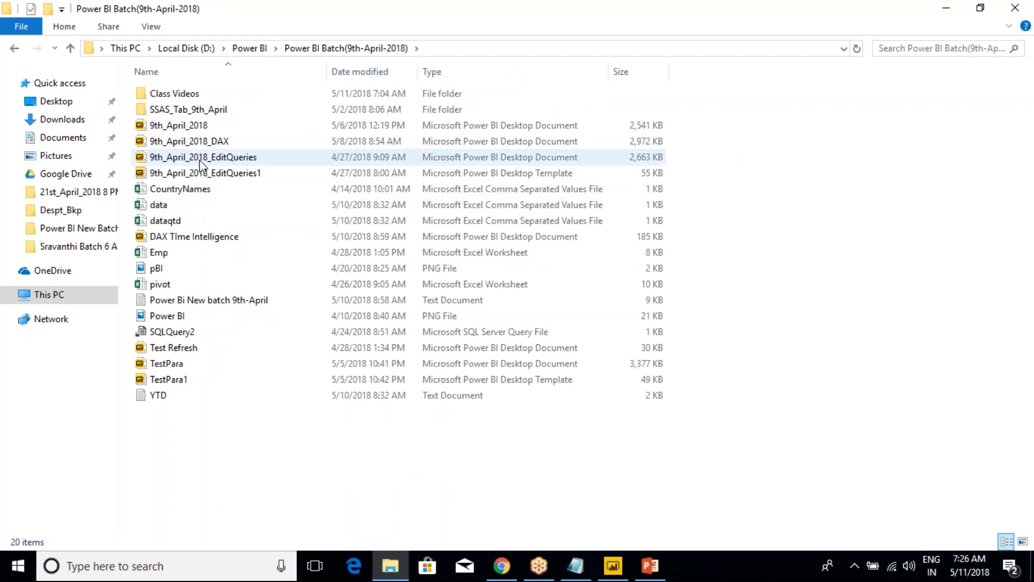
click(193, 244)
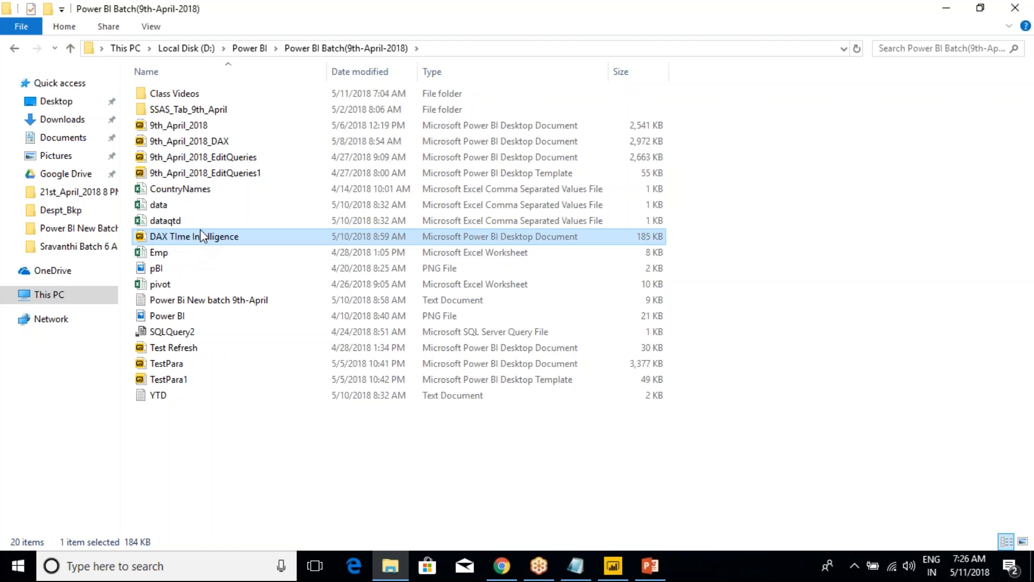
click(207, 141)
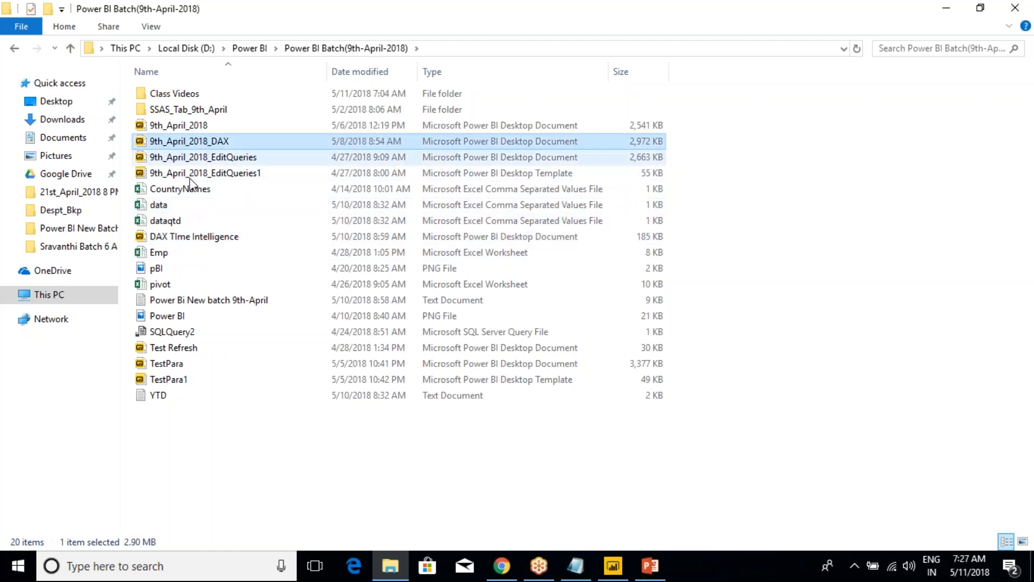
double_click(203, 300)
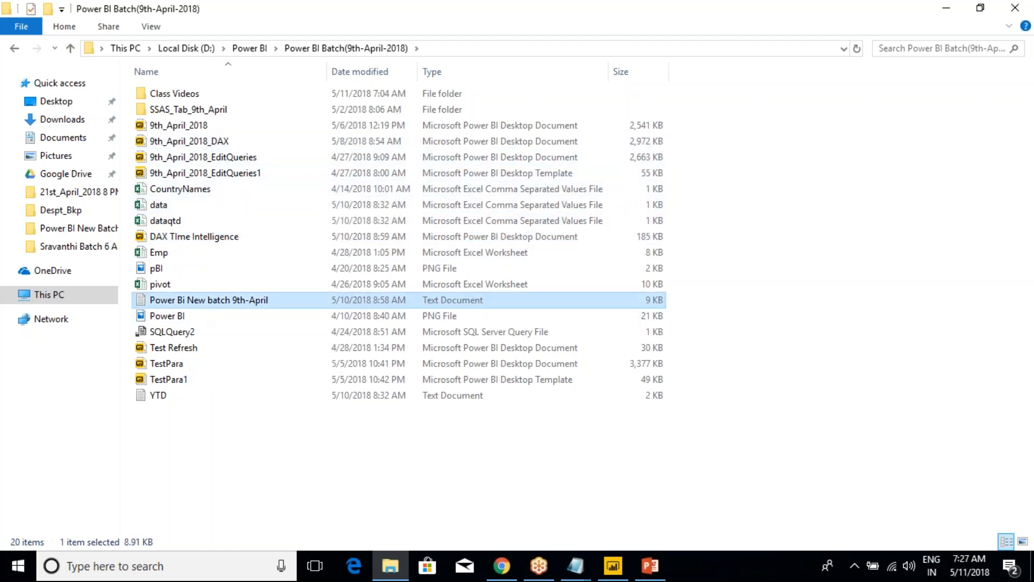
Find the 3rd_May_2018 DAX section in the notes, and examine its New Measure and New Column headings
click(625, 94)
scroll(383, 381, down, 15)
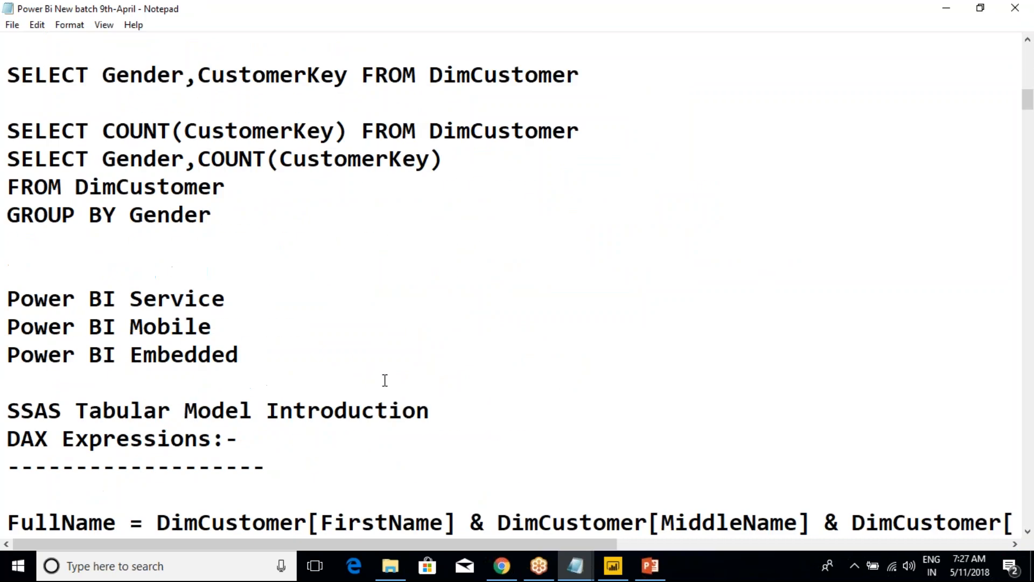
drag(1028, 112, 992, 374)
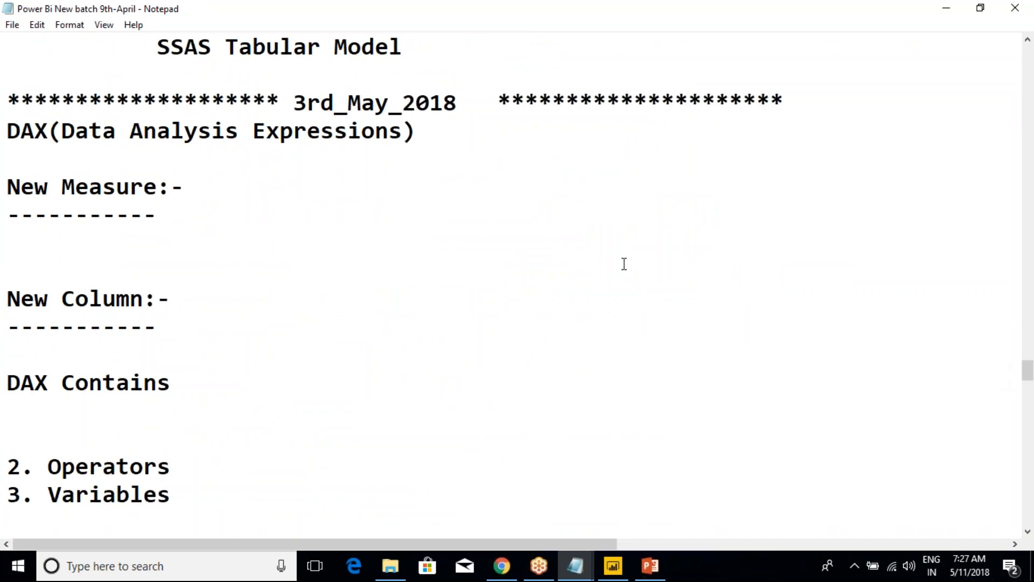
drag(428, 139, 7, 129)
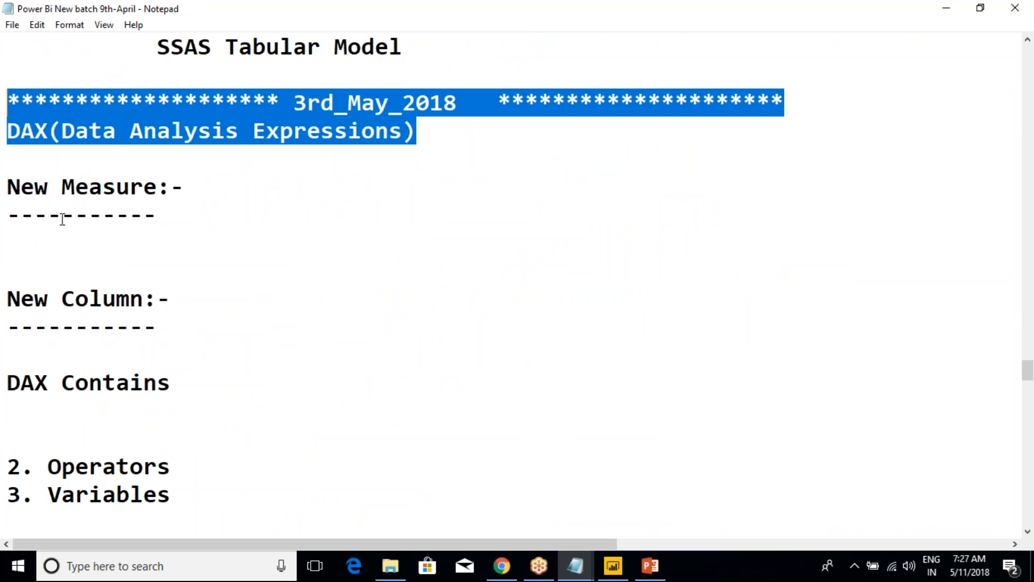
drag(20, 188, 156, 218)
drag(21, 299, 169, 355)
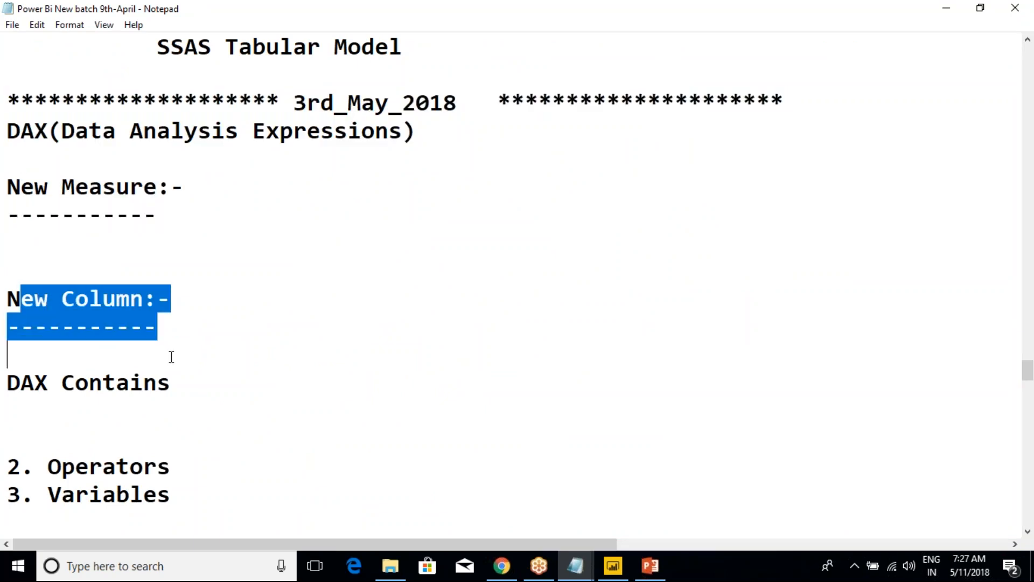
Examine the DAX function types in the notes, focusing on the Date and Time Functions list
scroll(170, 355, down, 4)
drag(130, 212, 197, 325)
scroll(198, 326, down, 1)
click(198, 327)
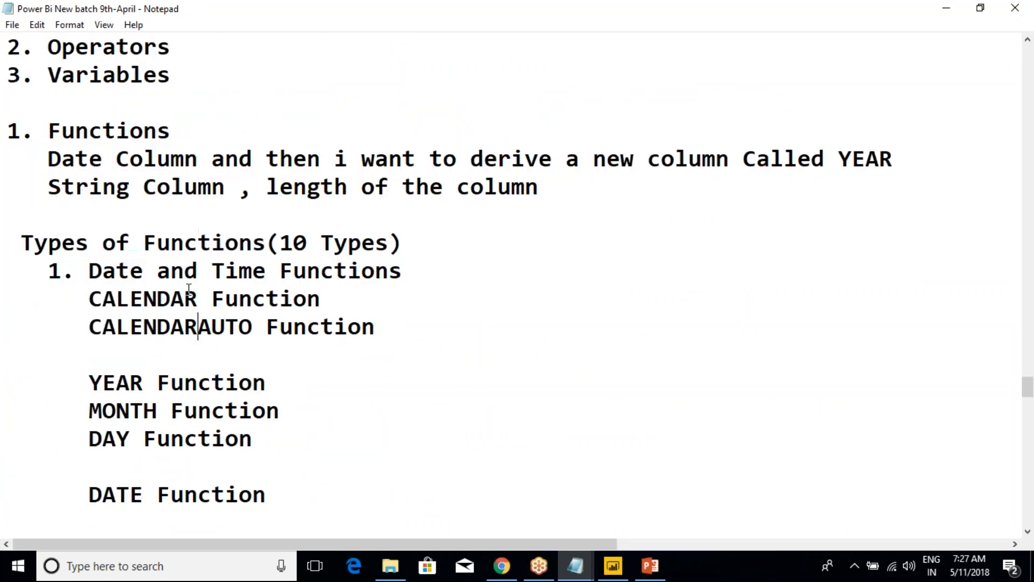
drag(78, 269, 374, 458)
click(318, 380)
drag(89, 271, 280, 271)
Find the Time Intelligence Functions section in the notes, and review its year-to-date, same-period, previous-period and next-period functions
scroll(251, 327, down, 6)
scroll(251, 326, down, 12)
scroll(255, 351, down, 3)
scroll(255, 351, up, 3)
scroll(255, 351, down, 15)
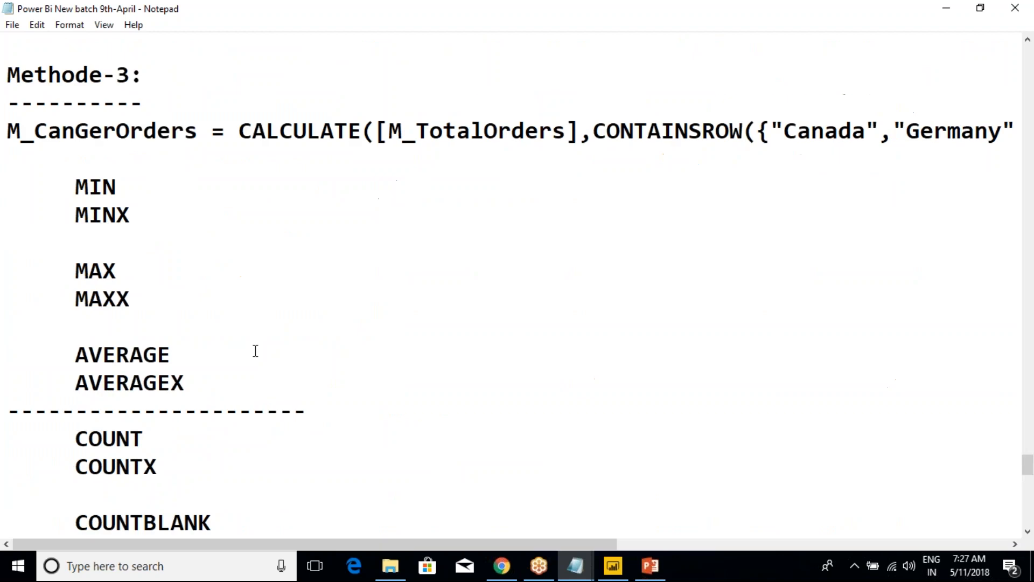
scroll(203, 302, up, 1)
drag(78, 160, 404, 159)
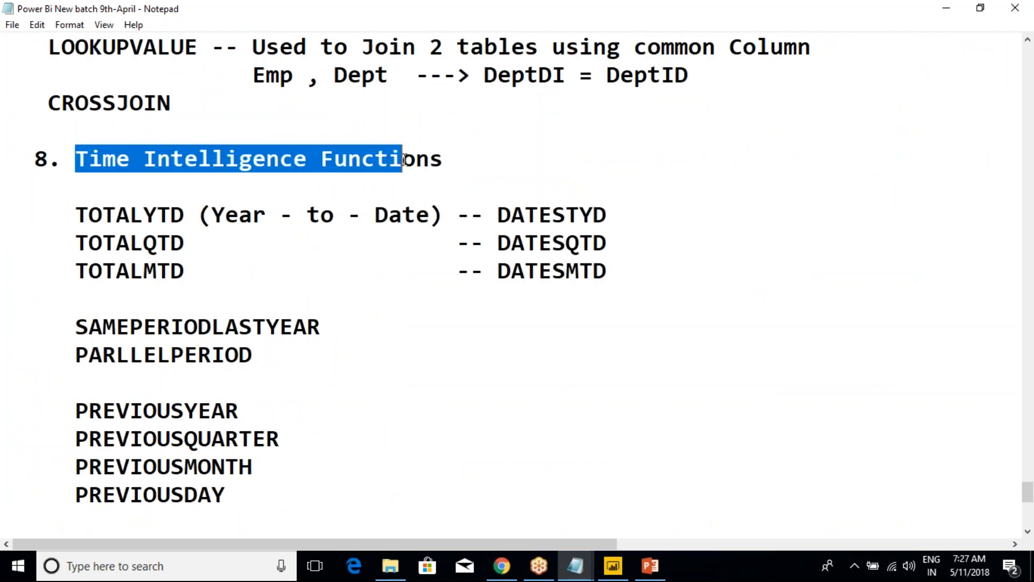
scroll(365, 234, down, 3)
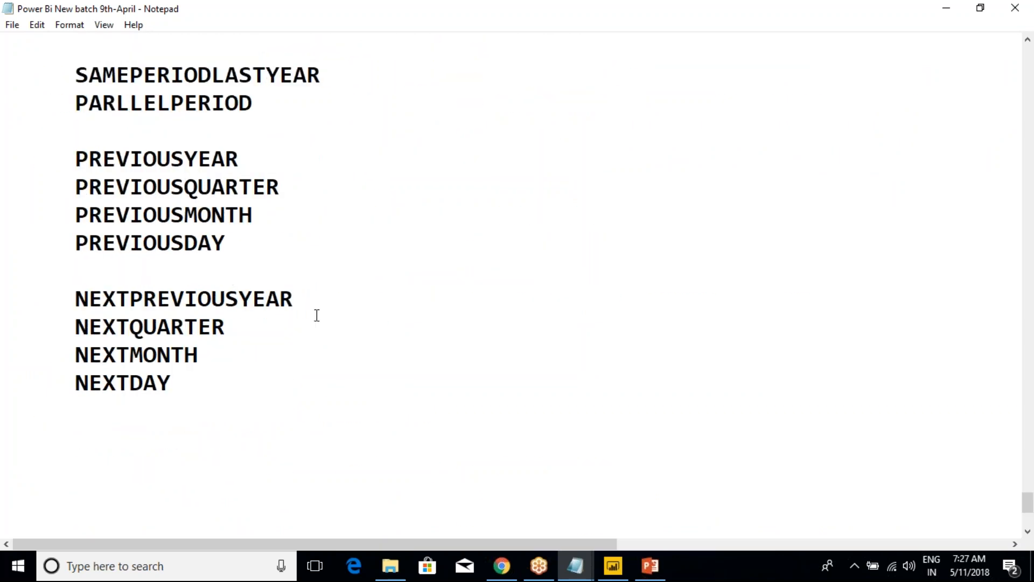
scroll(338, 385, up, 1)
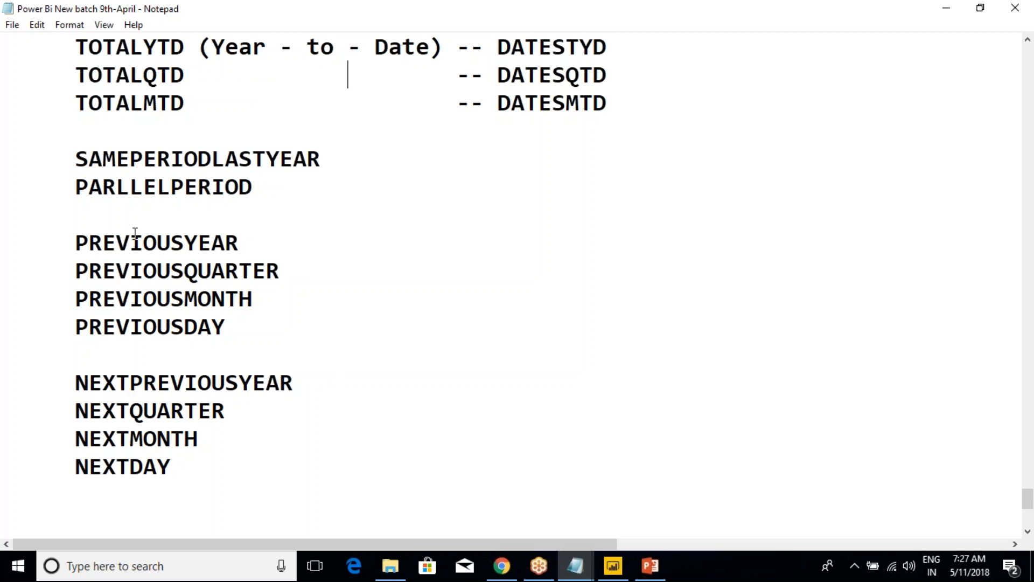
drag(130, 243, 227, 247)
drag(143, 272, 196, 334)
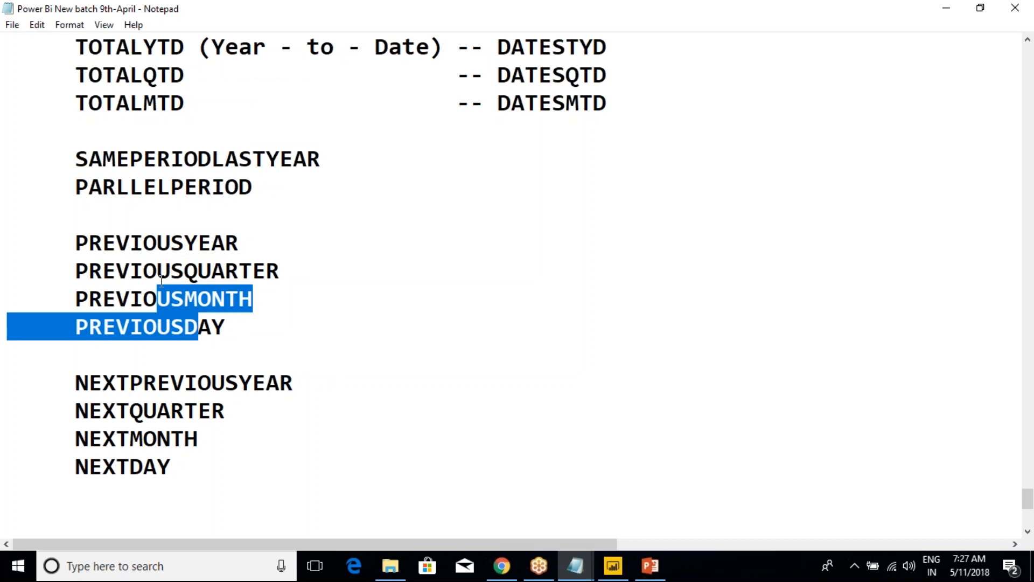
drag(117, 159, 312, 172)
click(281, 214)
scroll(219, 233, up, 2)
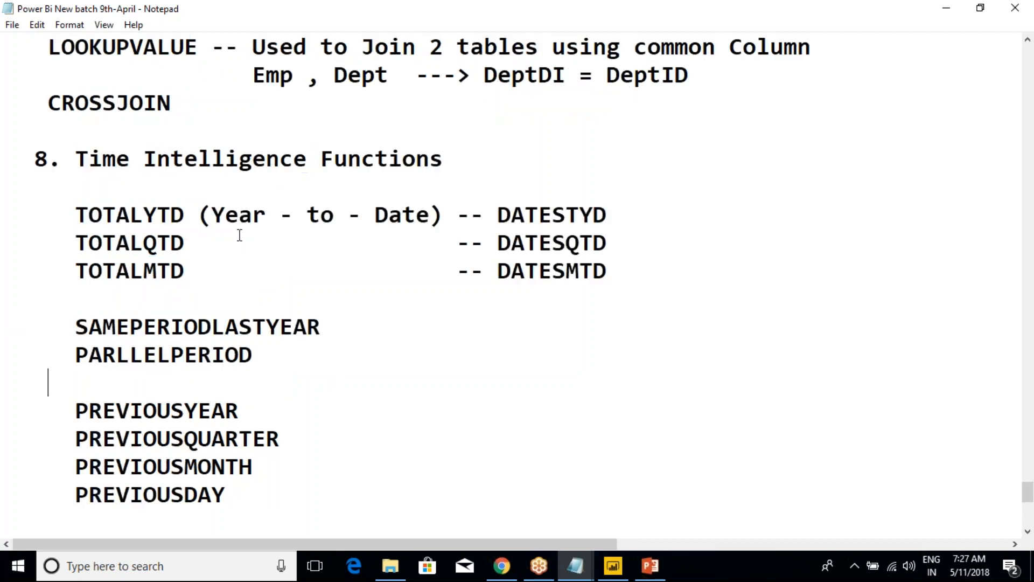
drag(79, 206, 226, 494)
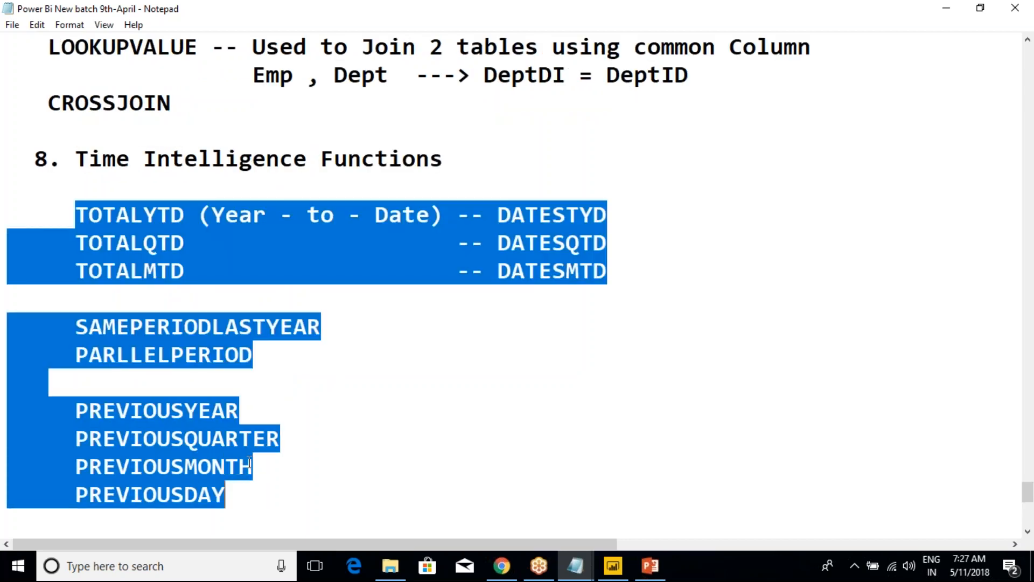
scroll(309, 422, down, 4)
Switch back to Power BI Desktop, and check the date column choices for marking the SalesData table as a date table, leaving it unmarked
mouse_move(650, 575)
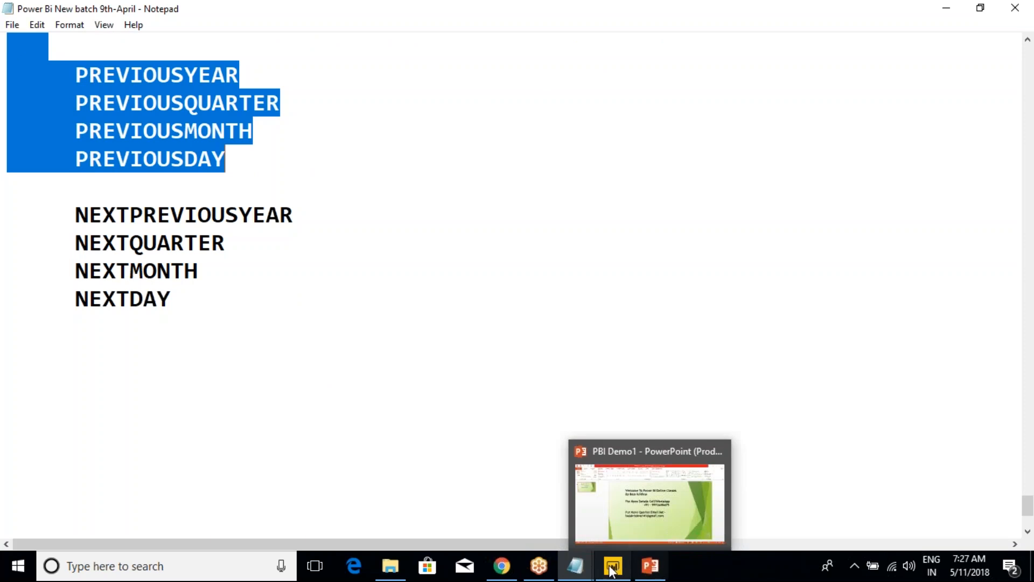
click(613, 539)
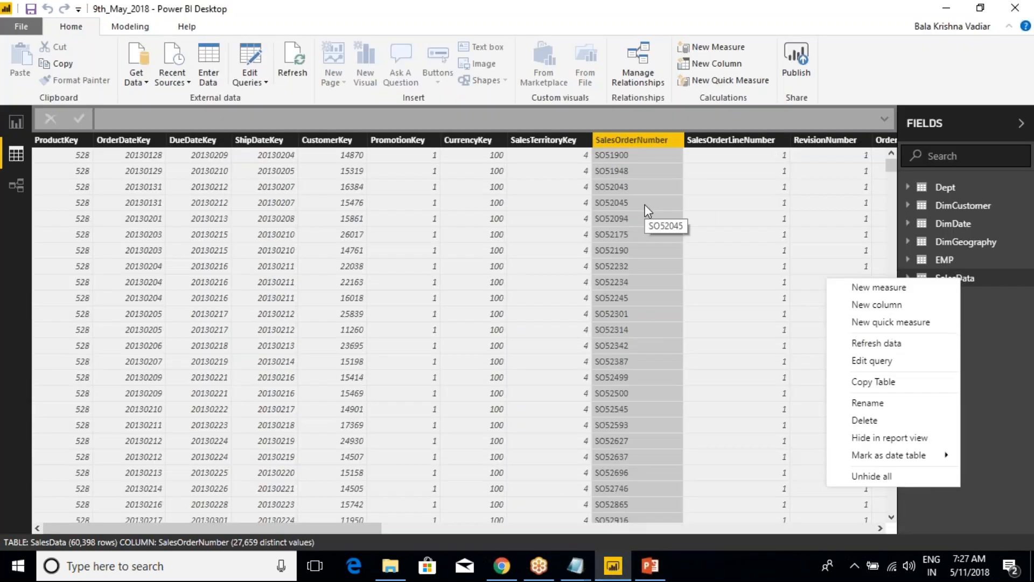
mouse_move(889, 462)
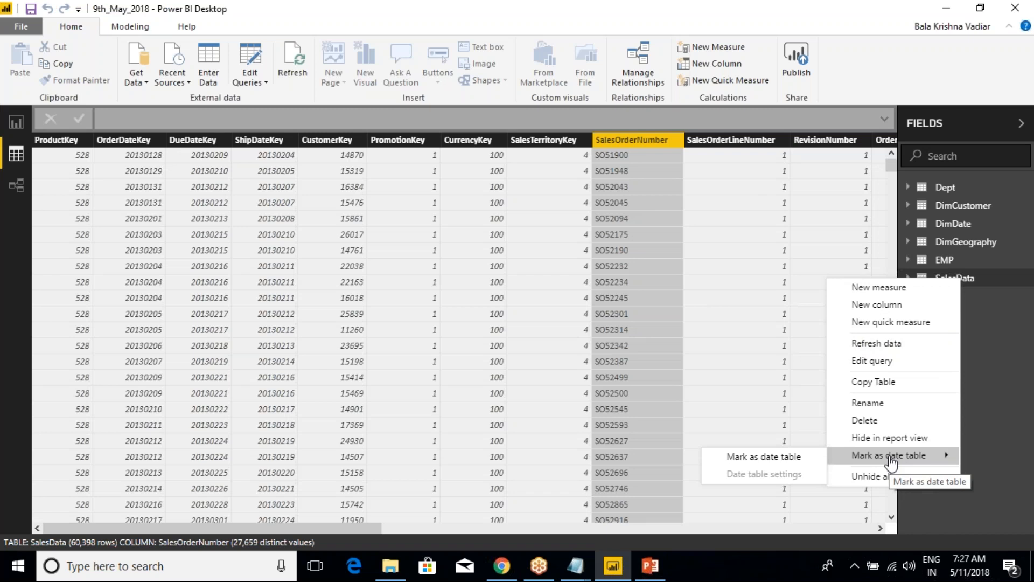
click(953, 509)
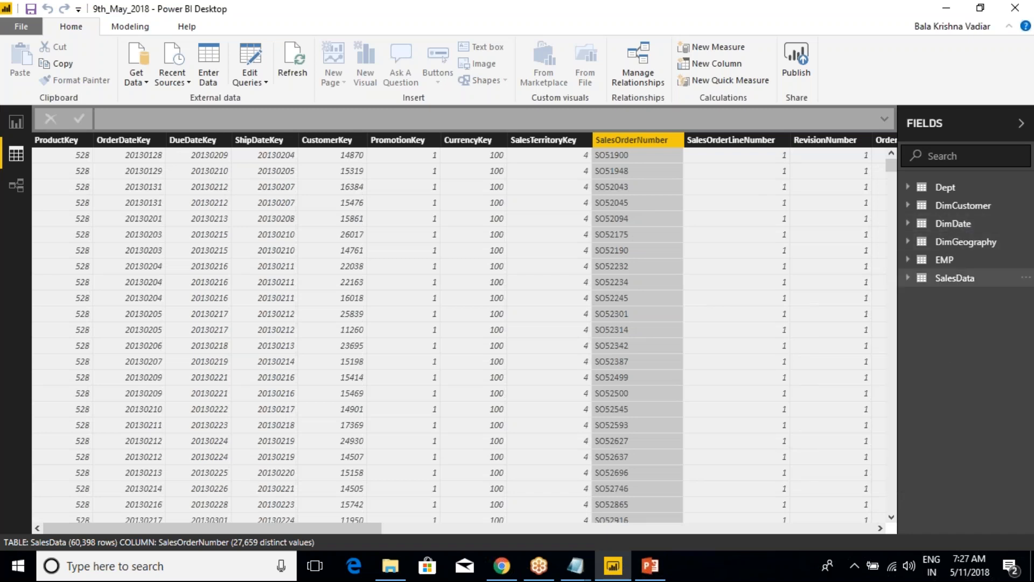
right_click(942, 280)
mouse_move(877, 461)
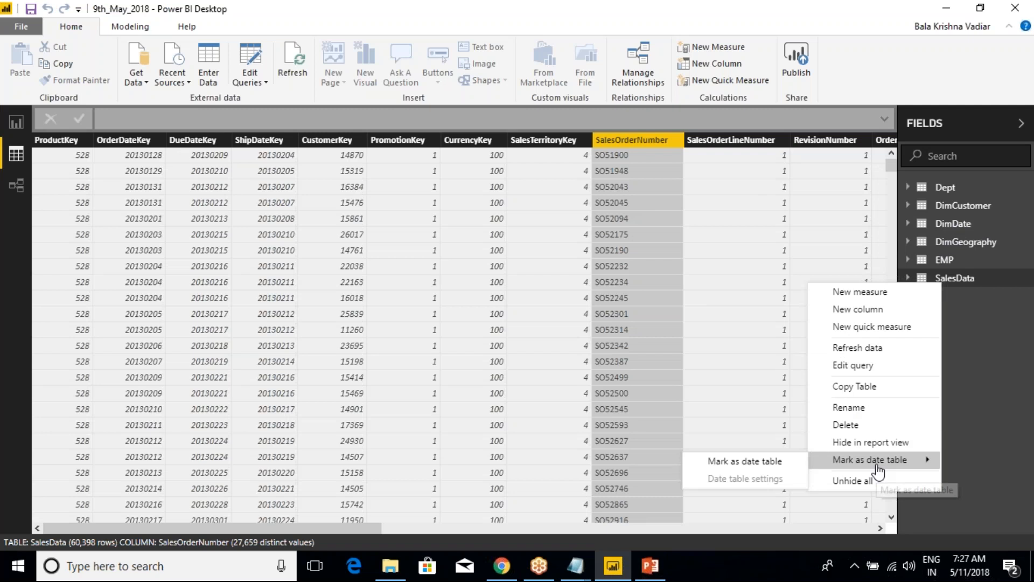
click(767, 462)
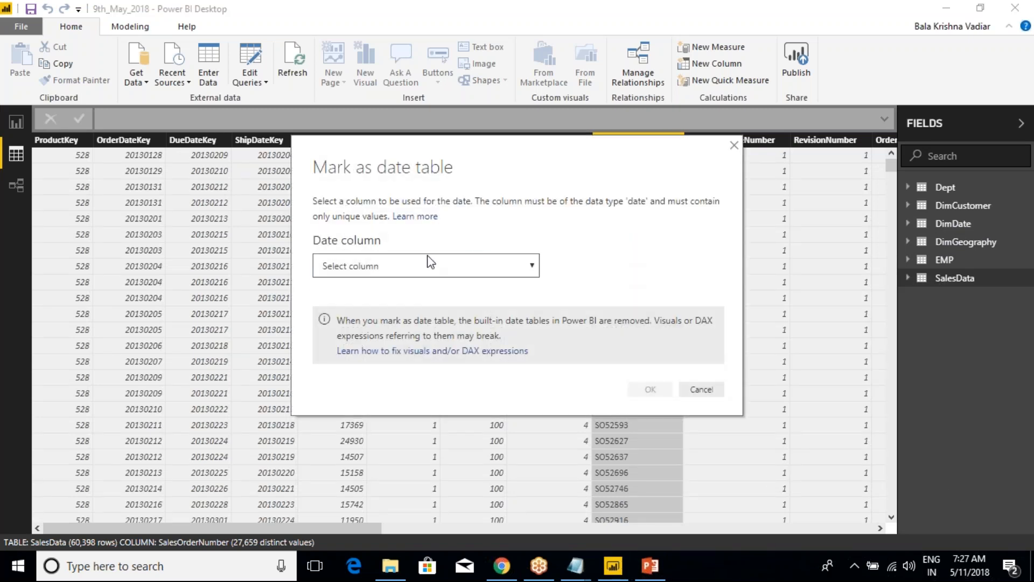
click(428, 265)
click(701, 389)
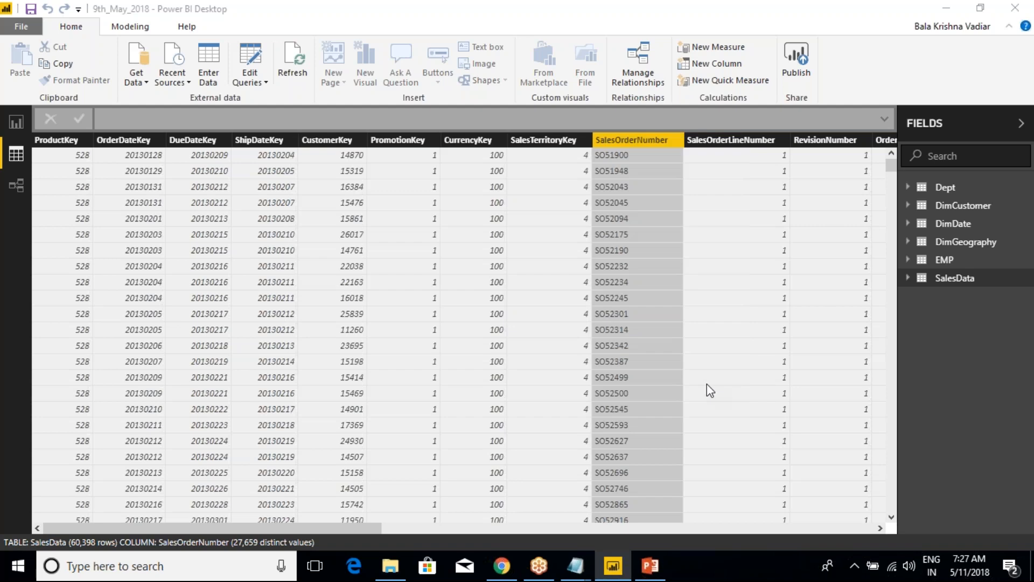
Mark the DimDate table as a date table using the FullDateAlternateKey column, and collapse its field list
click(947, 225)
right_click(949, 225)
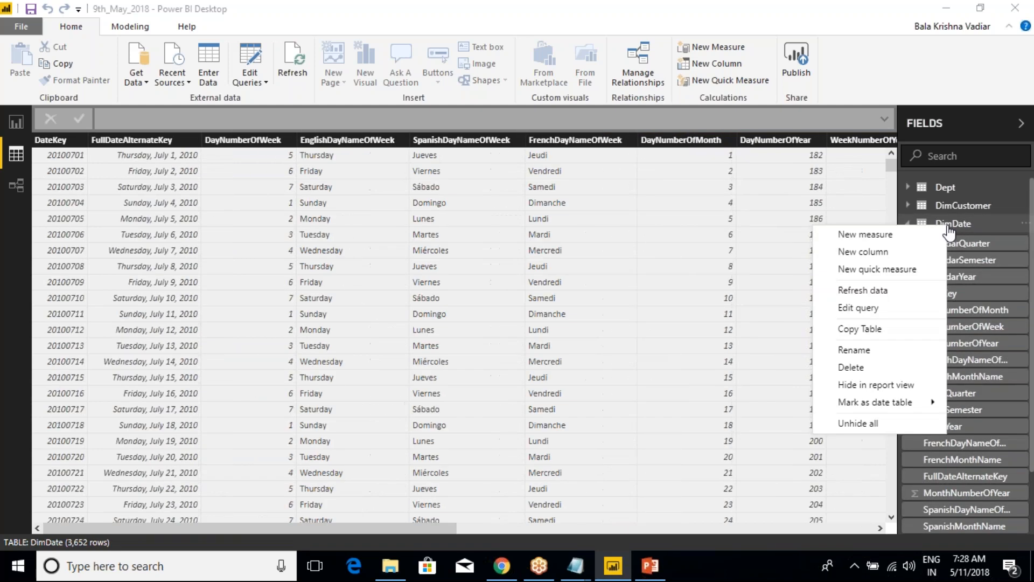
mouse_move(875, 402)
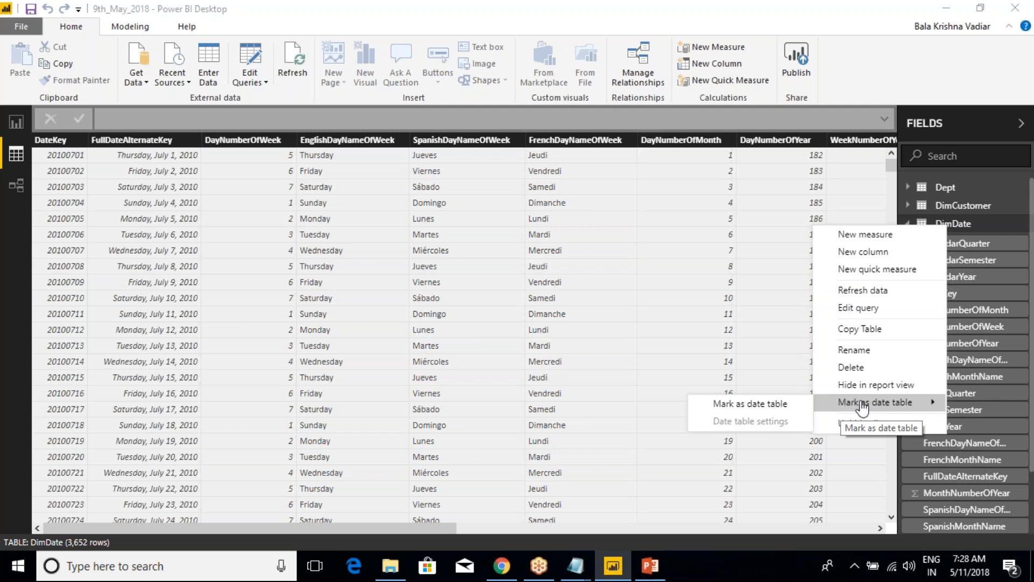
click(778, 404)
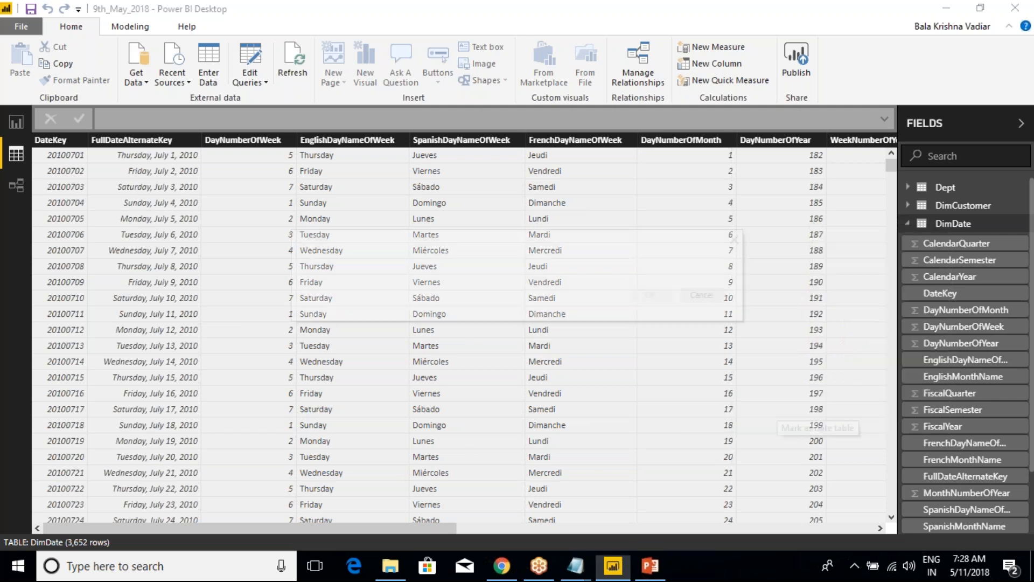
click(464, 360)
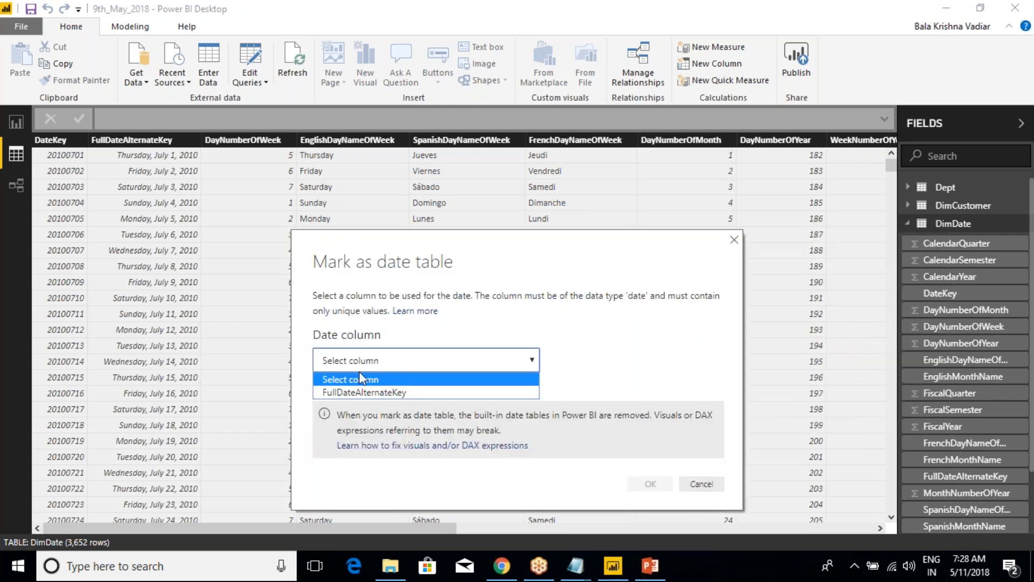
click(357, 392)
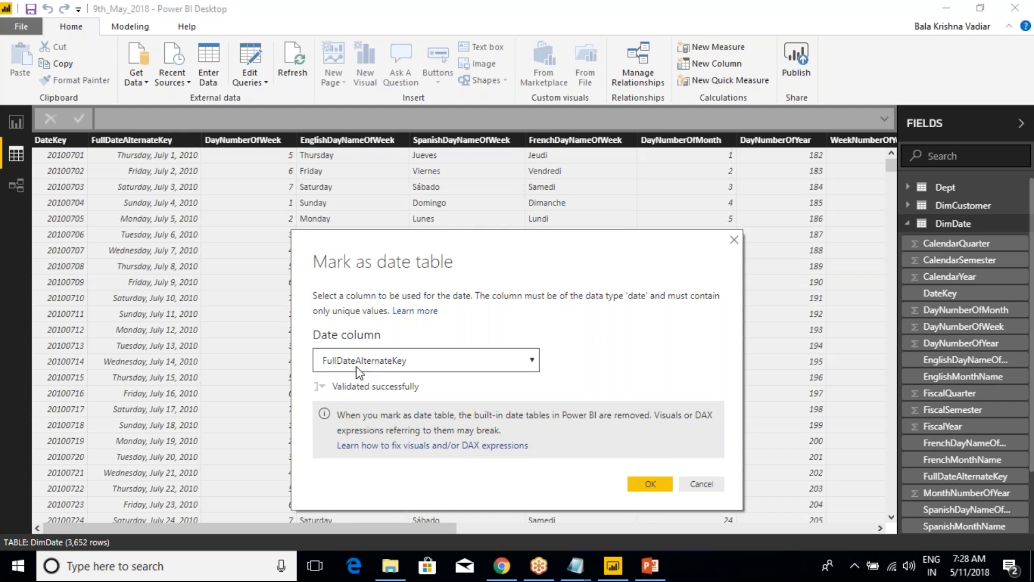
click(647, 483)
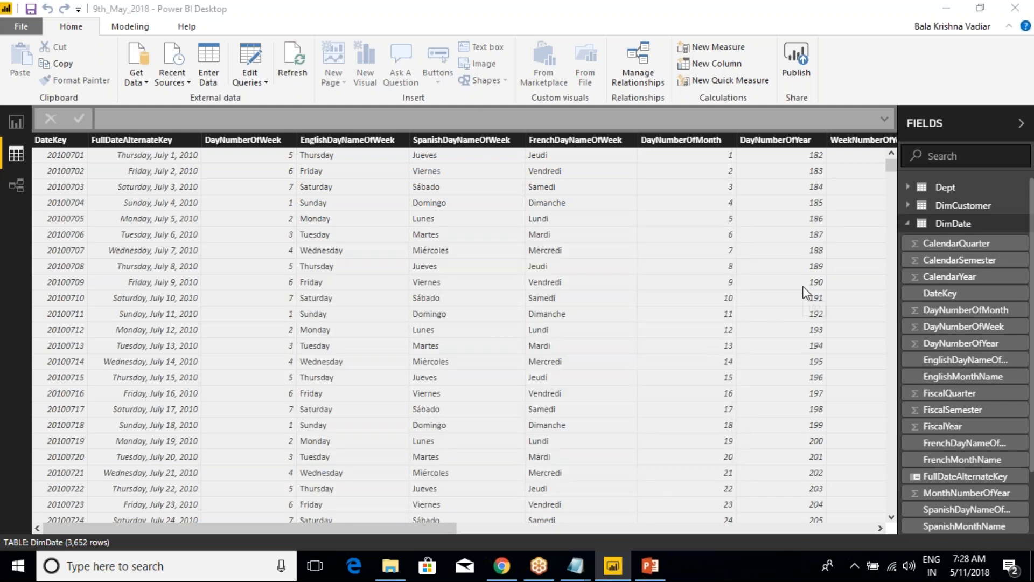
click(908, 226)
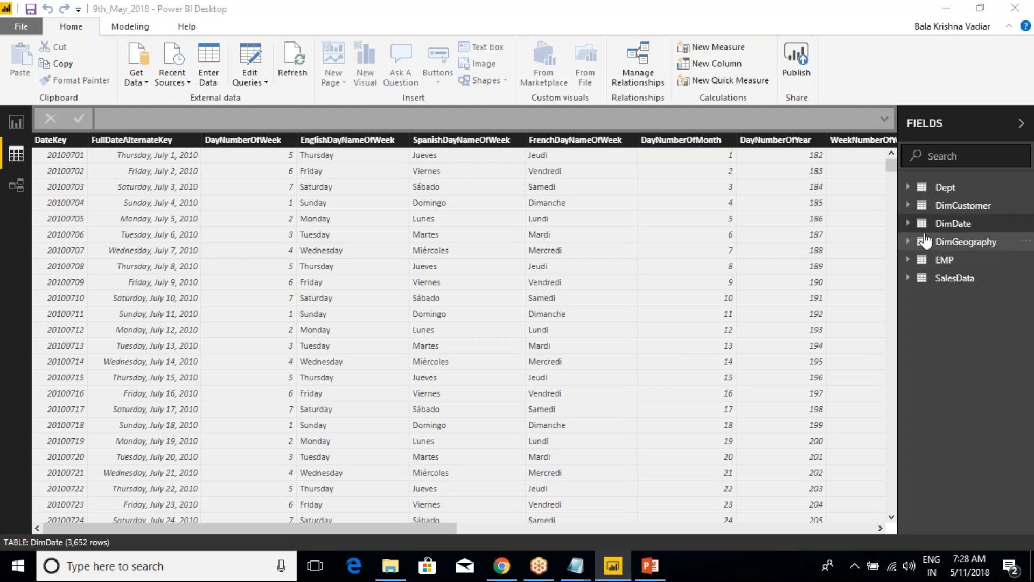
Hide the SalesData table in report view
right_click(960, 289)
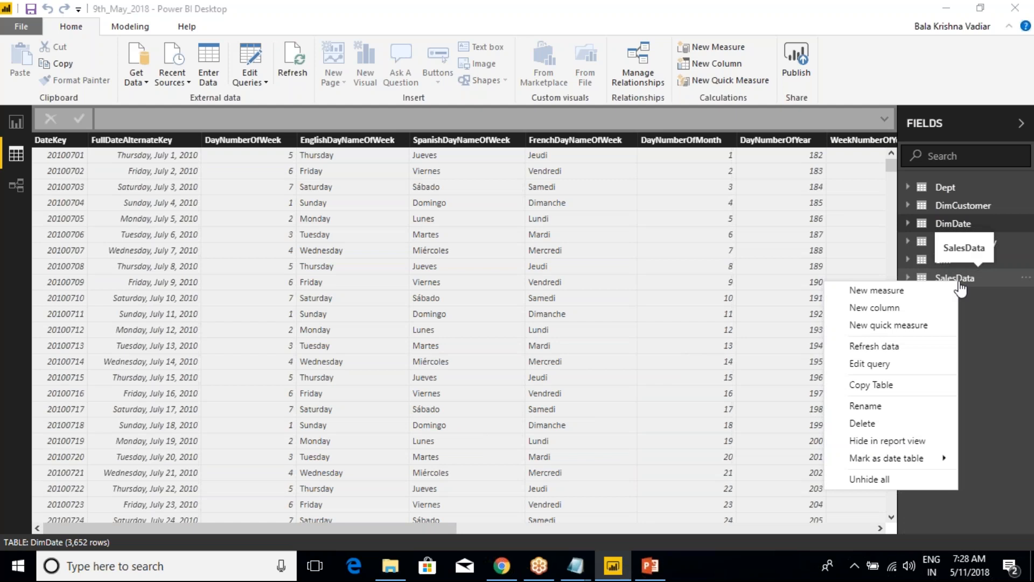
mouse_move(909, 459)
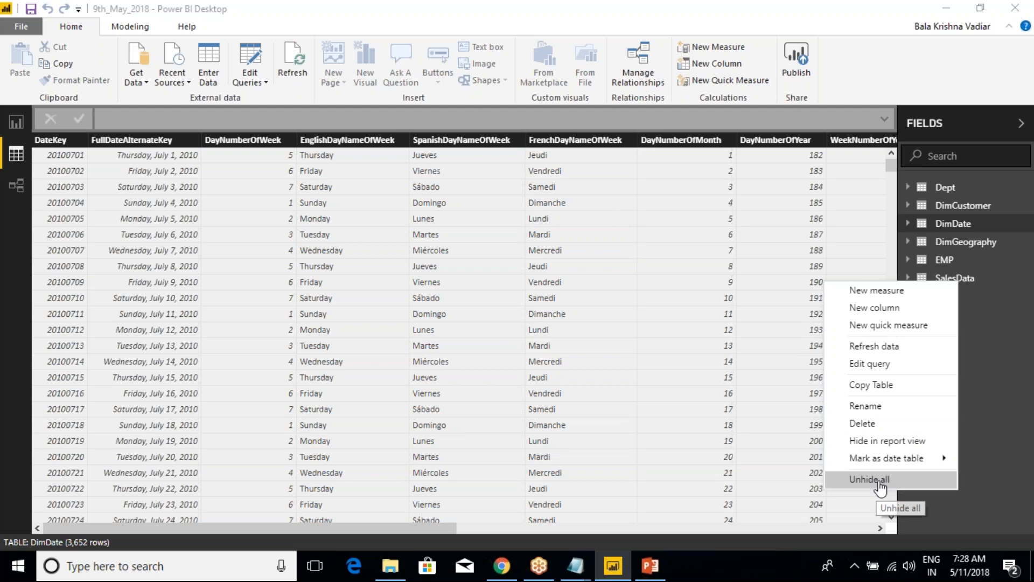
mouse_move(878, 457)
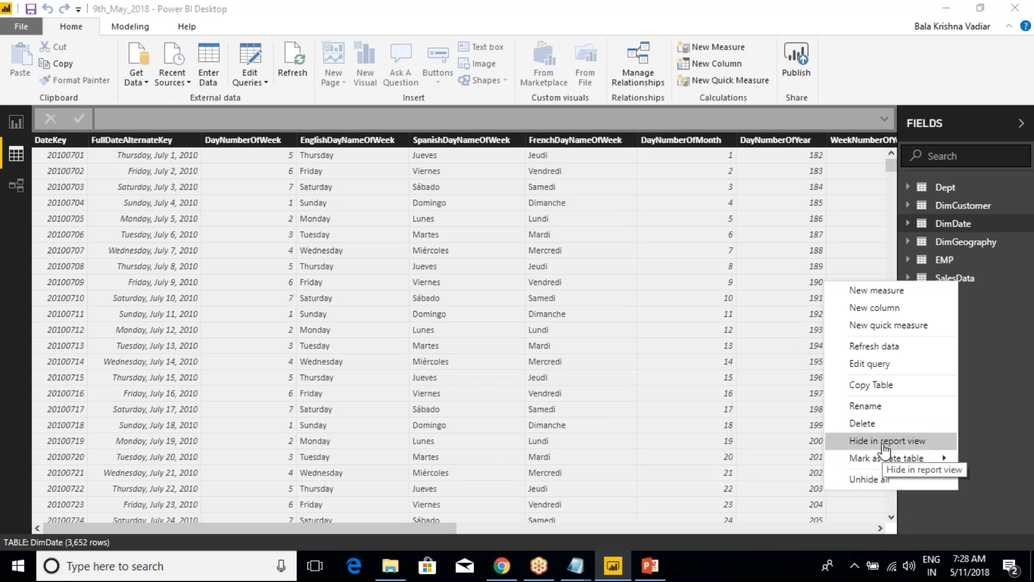
click(884, 442)
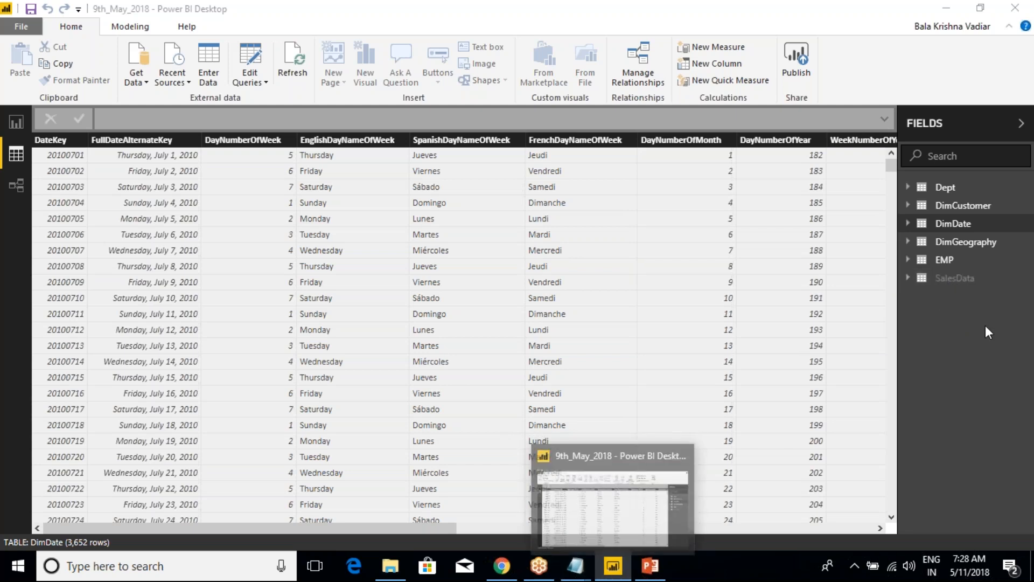
Unhide all tables, and hide the SalesData table in report view again
right_click(952, 245)
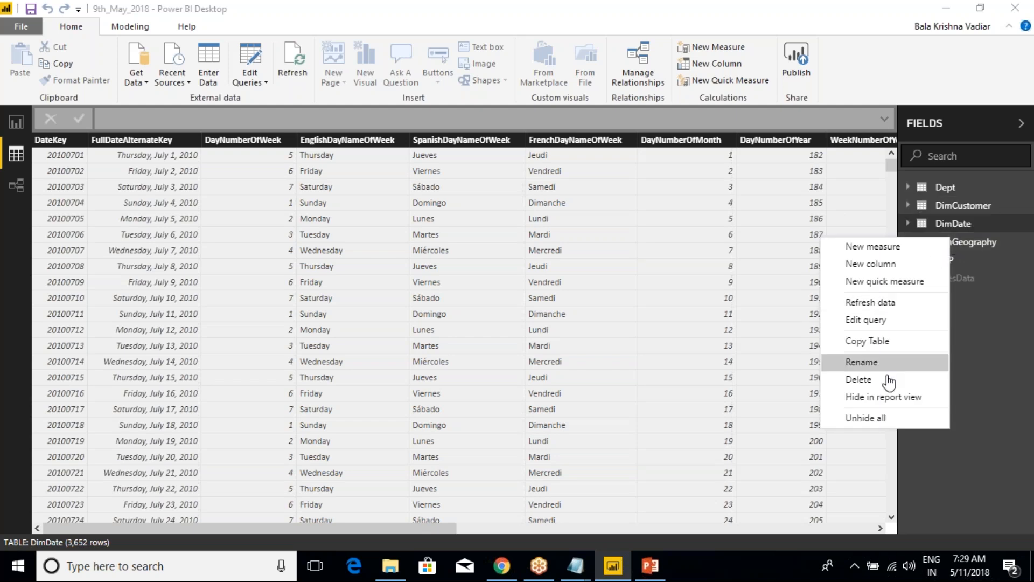
click(877, 420)
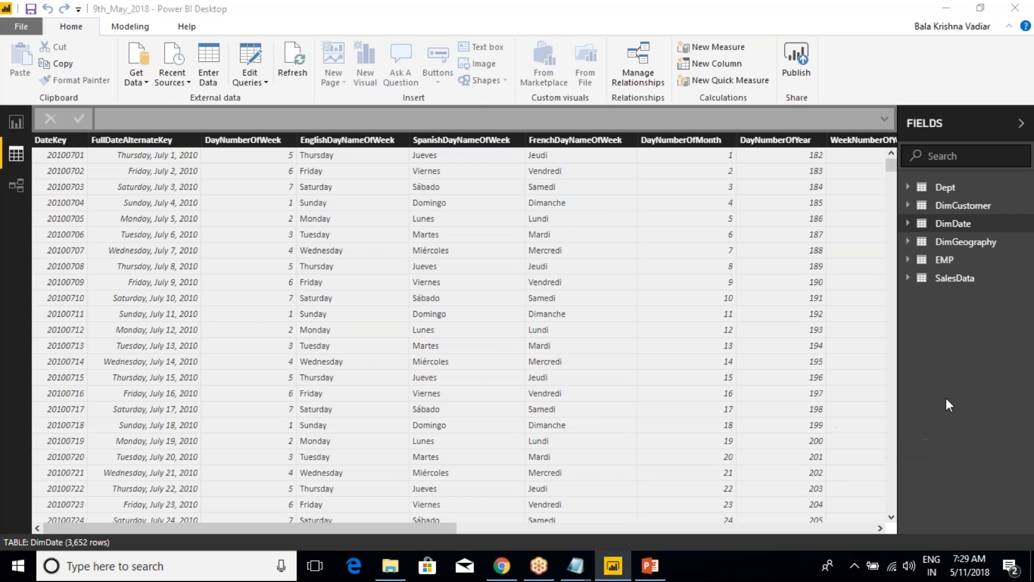
right_click(943, 280)
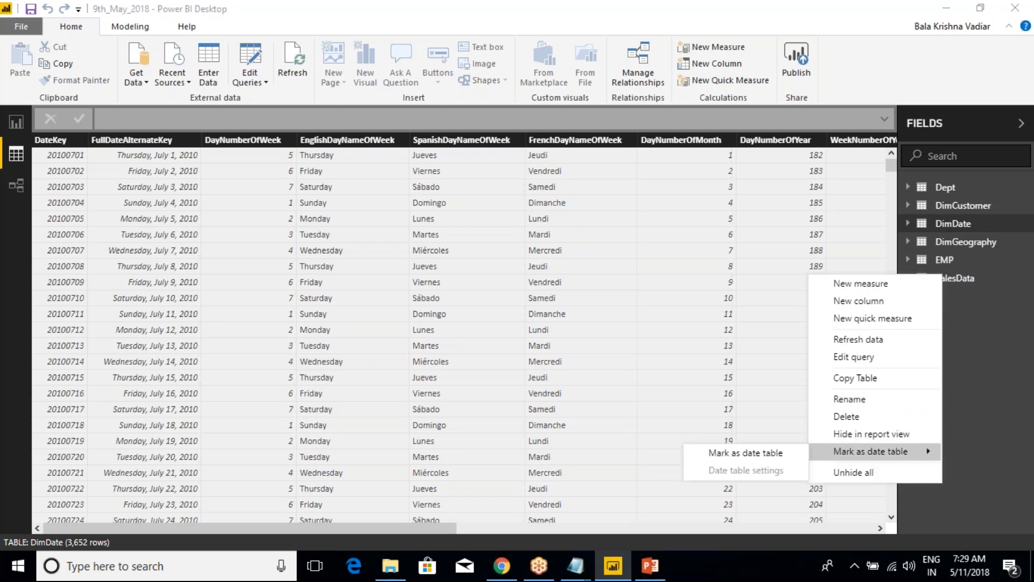
click(880, 434)
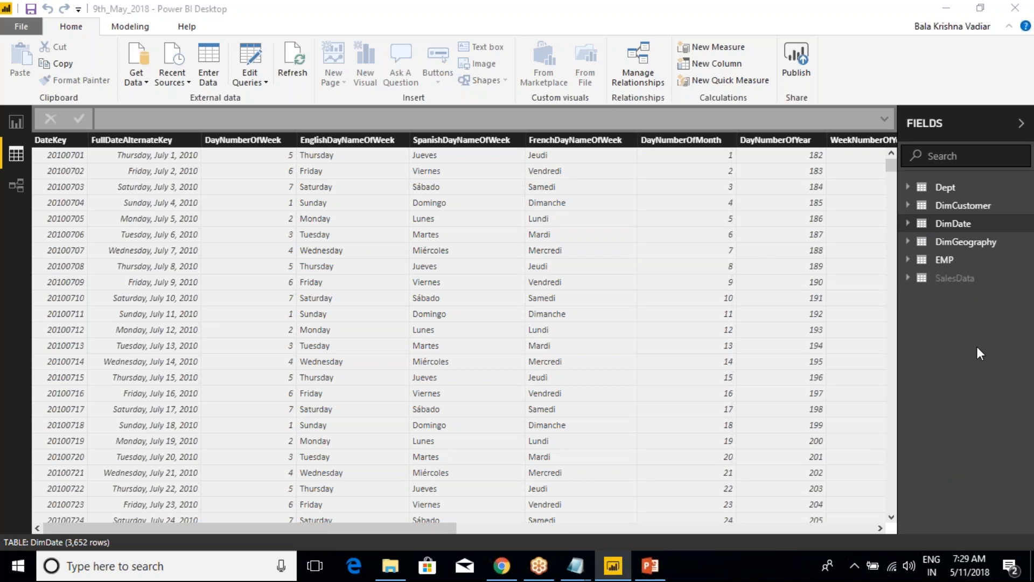
Turn off Hide in report view for the SalesData table
right_click(962, 278)
mouse_move(889, 455)
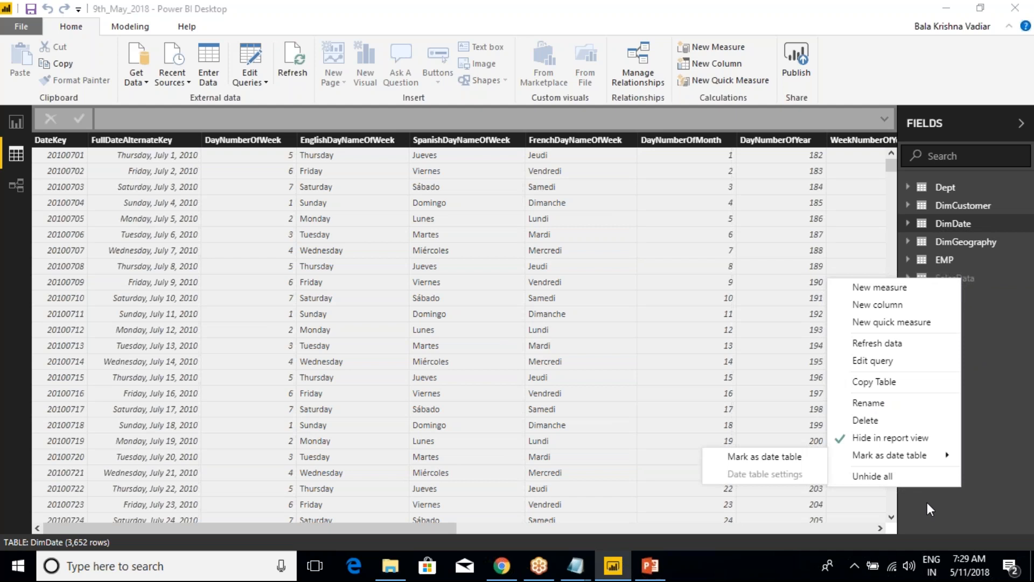
click(910, 443)
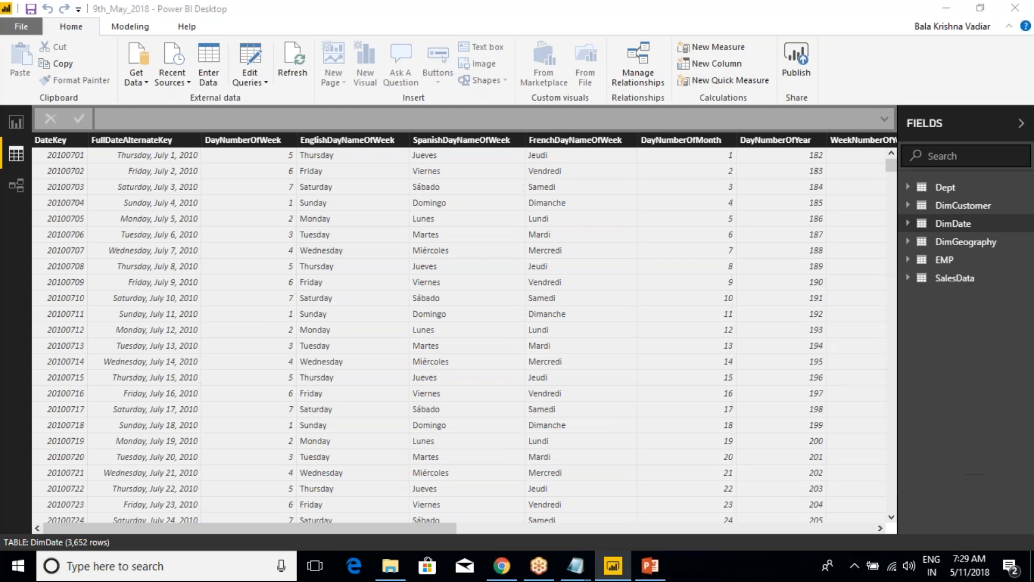
Compare the table-level commands offered for the SalesData and Dept tables without applying any of them
right_click(949, 280)
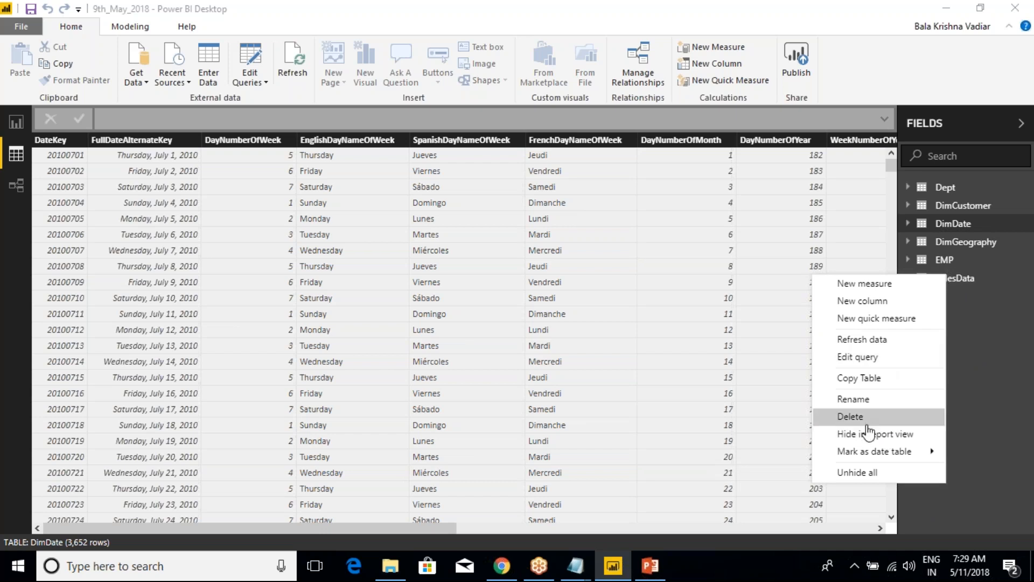
click(986, 347)
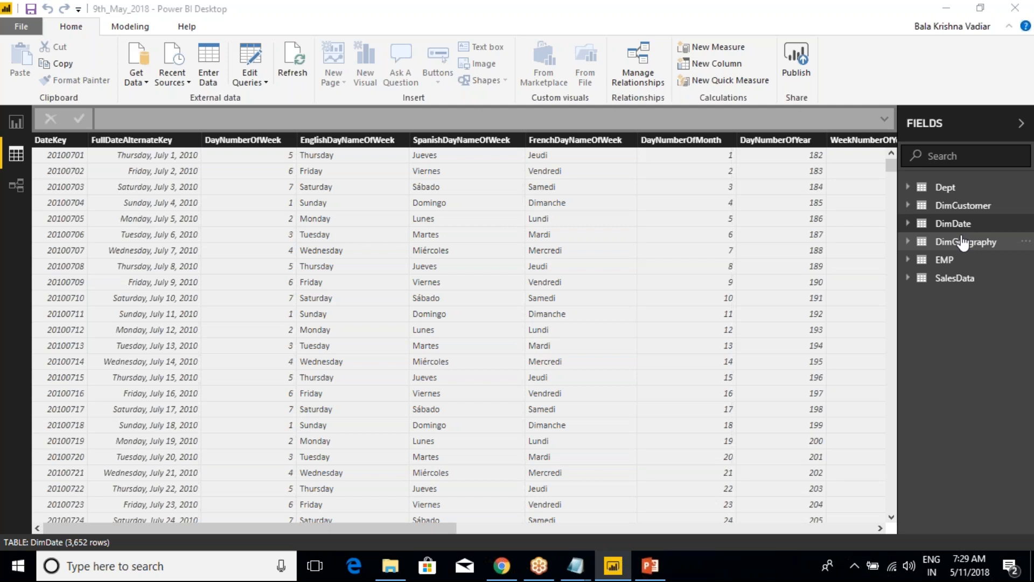
right_click(949, 191)
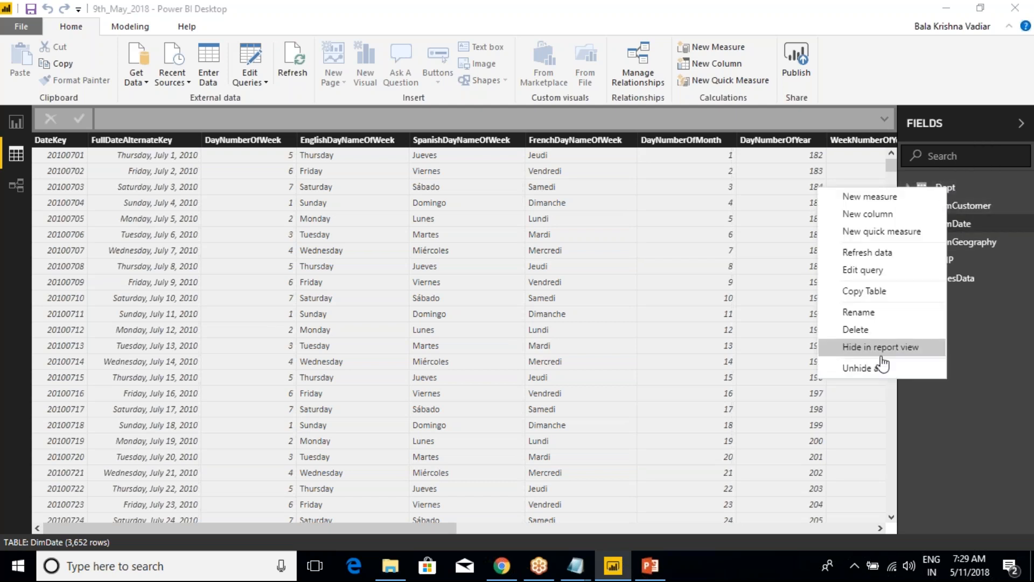
click(973, 304)
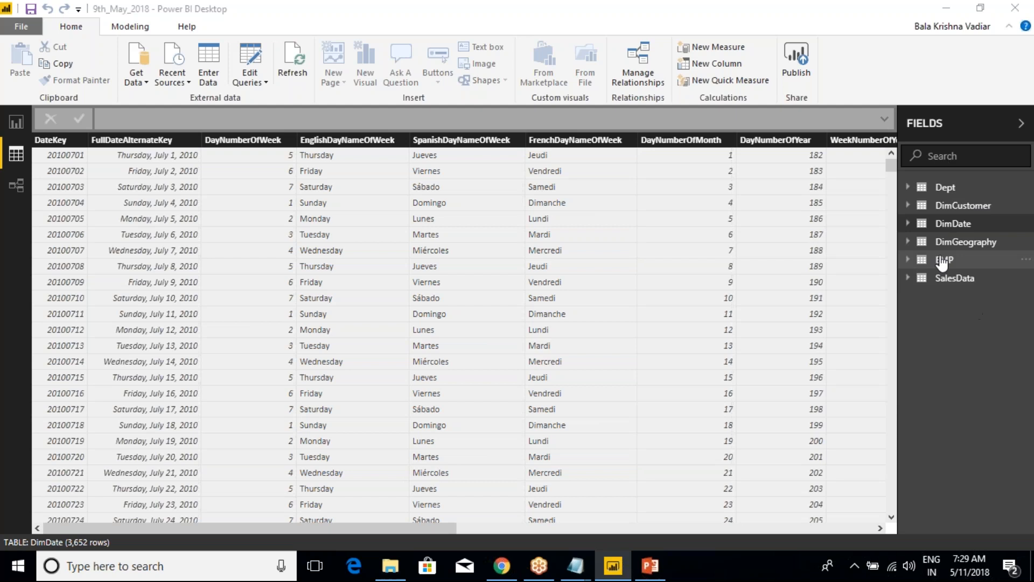
right_click(953, 279)
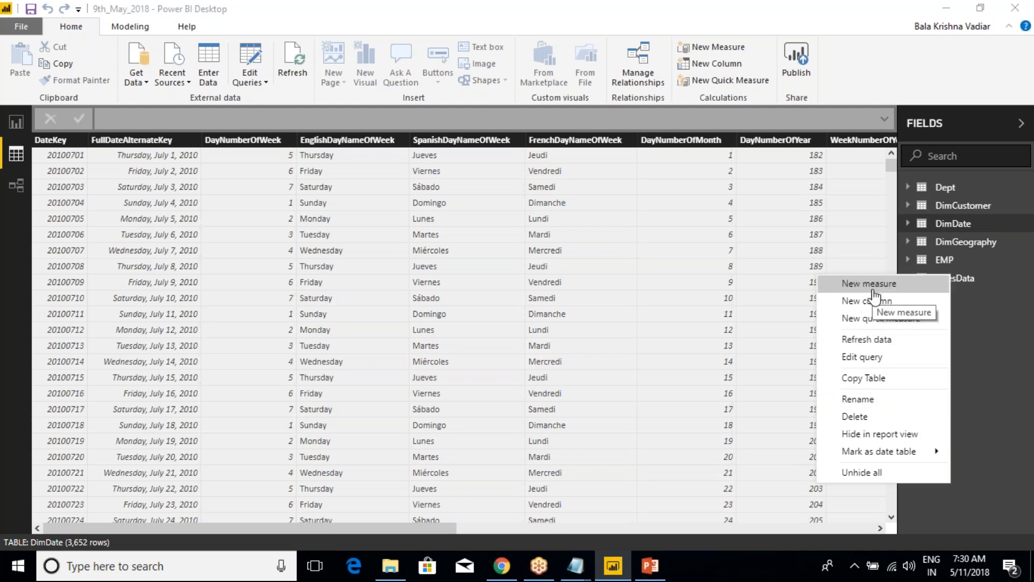
click(994, 318)
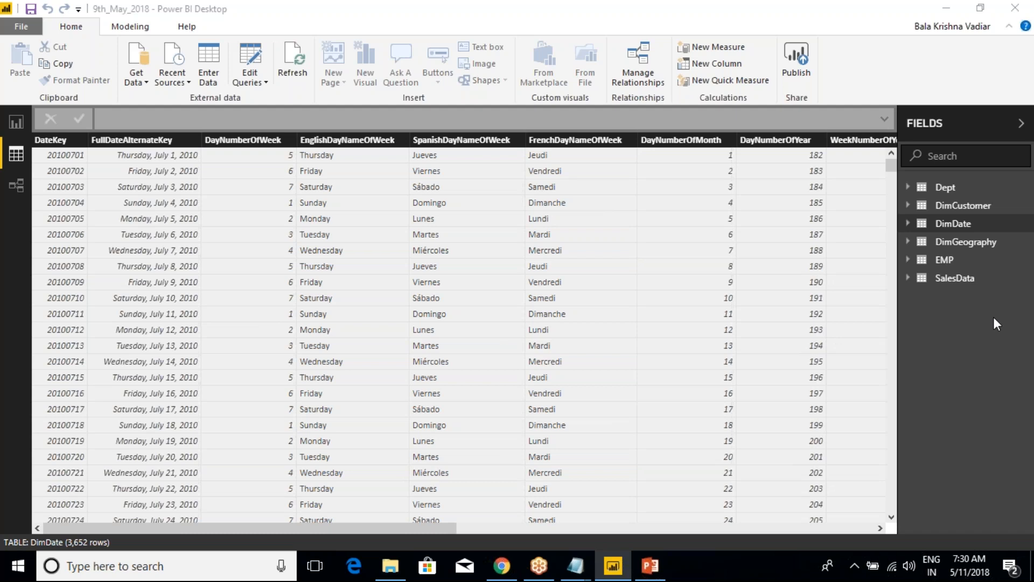
Switch to the Class Notes file in Notepad and add the heading "New Column Vs Measure" below the field properties notes
click(575, 565)
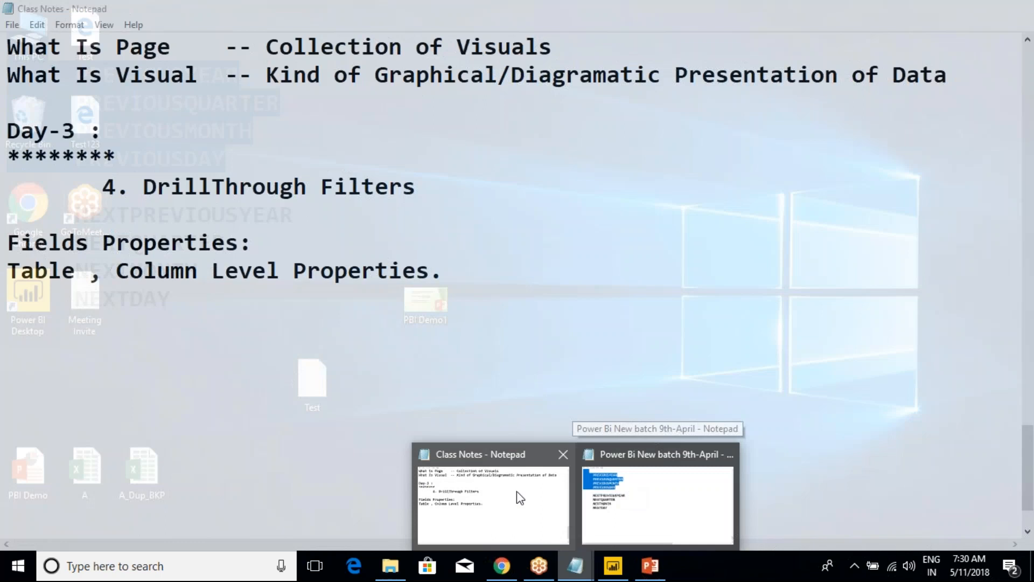
click(520, 497)
click(445, 273)
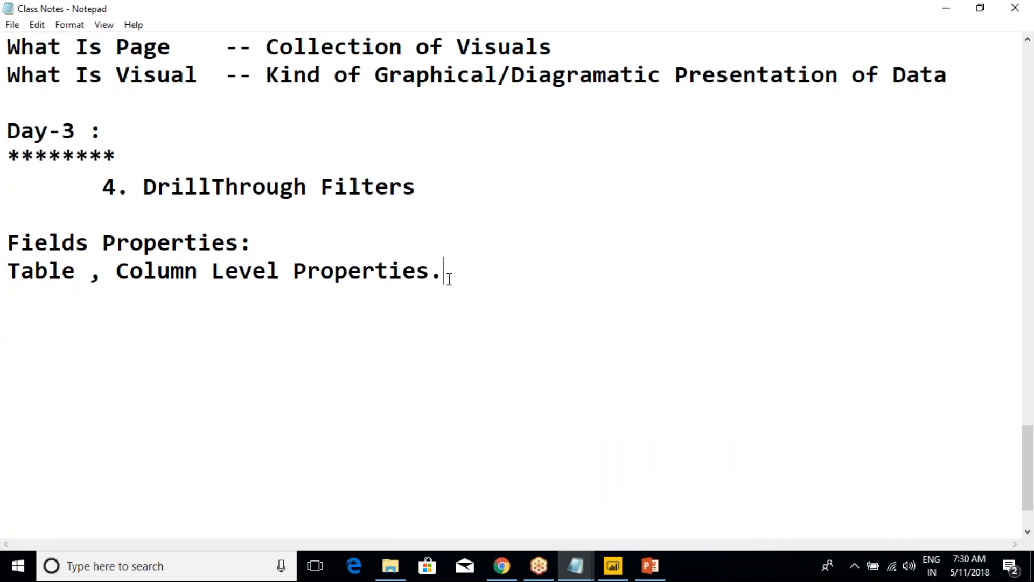
scroll(479, 355, down, 1)
key(Return)
key(Return)
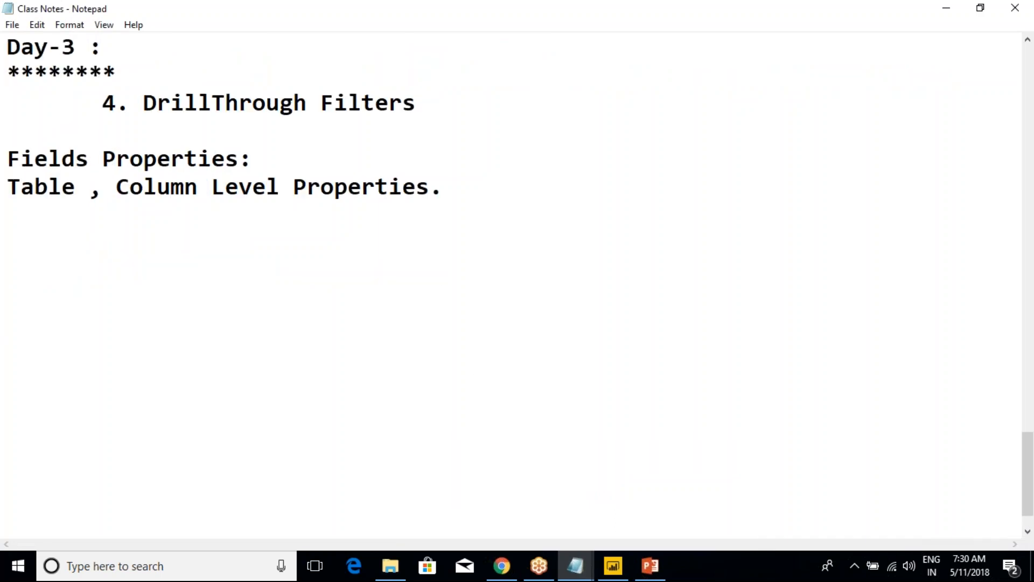
text(New Column Vs N)
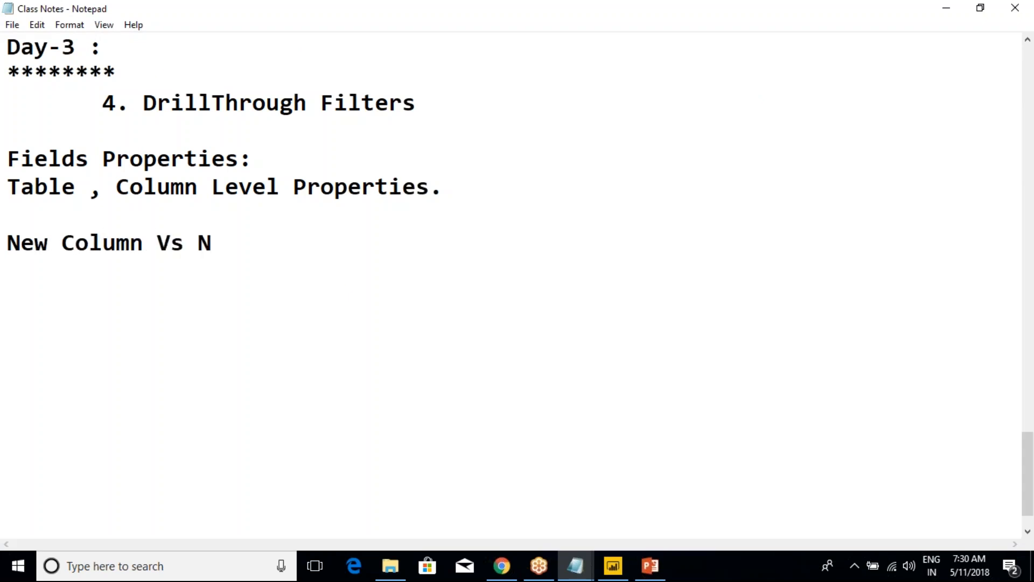
key(BackSpace)
text(Measure)
Check the measure command for the DimCustomer table in Power BI Desktop, and reword the Notepad heading to "New Column Vs New Measure"
key(alt+Tab)
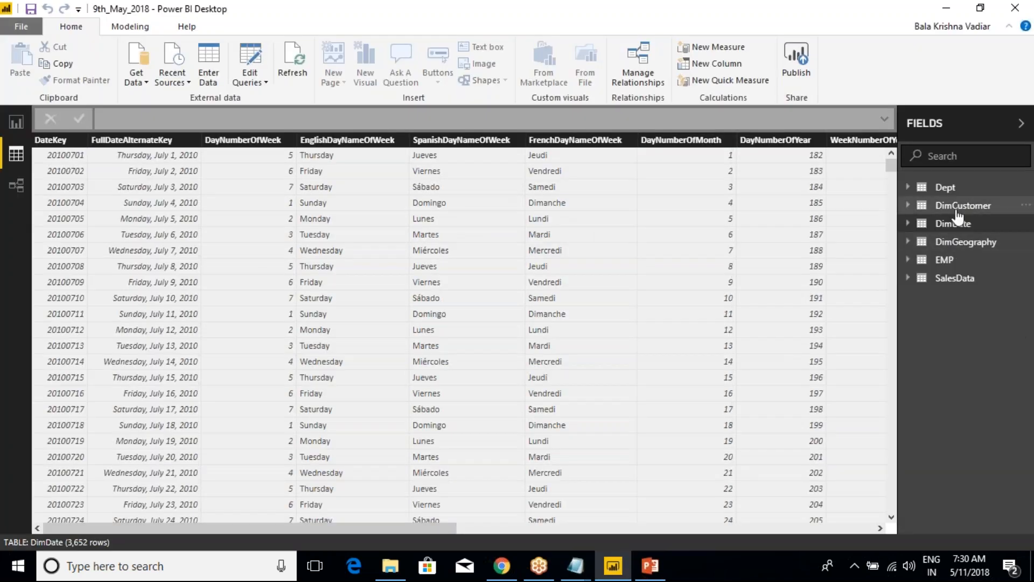
right_click(951, 210)
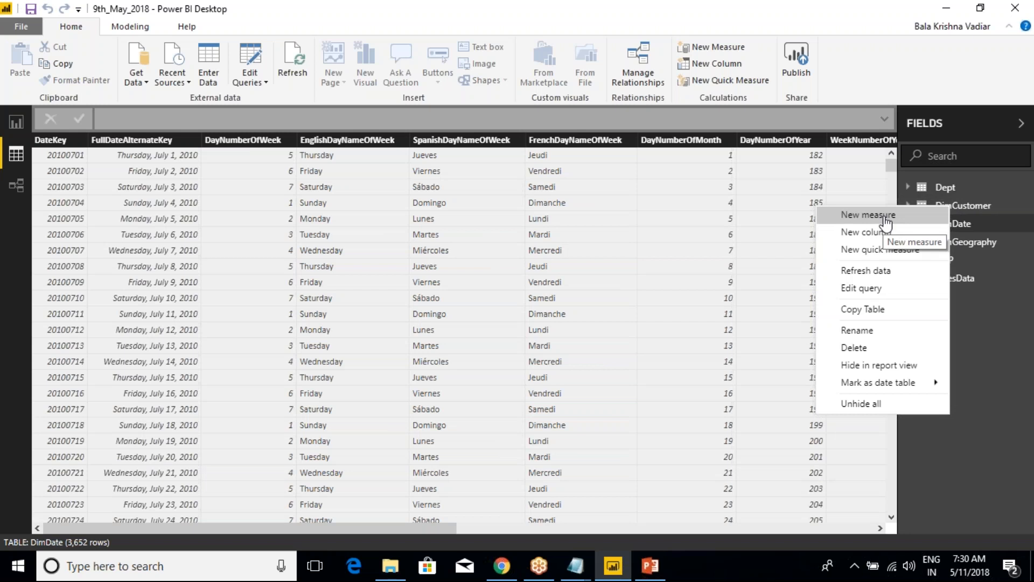
key(alt+Tab)
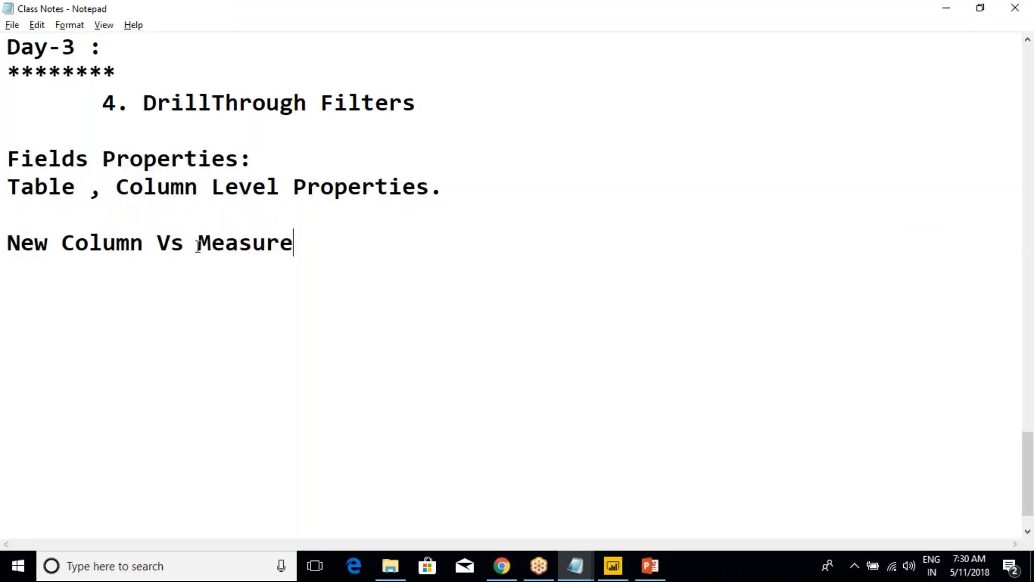
click(198, 243)
text(New)
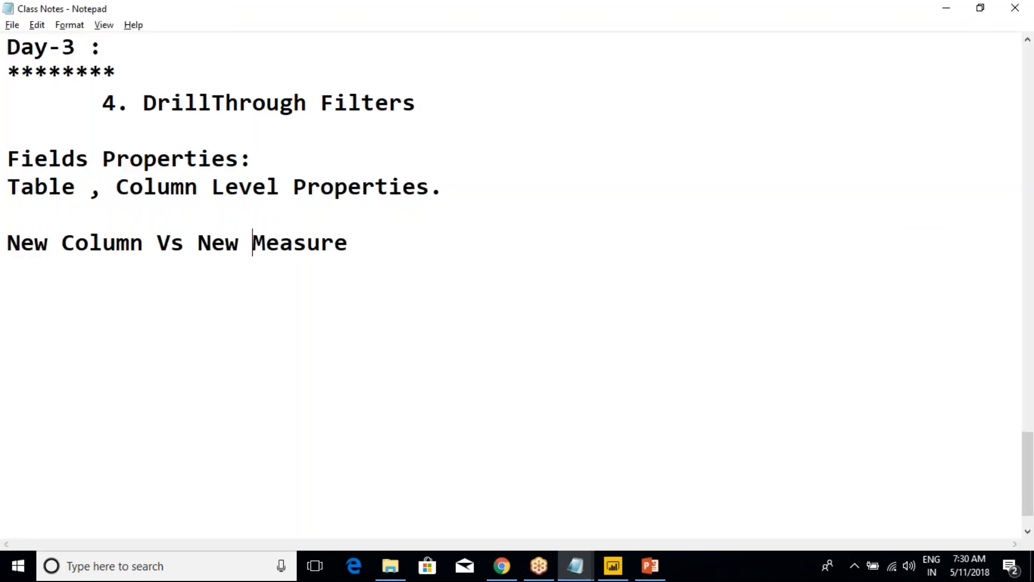
Underline the new heading with a row of dashes and add the line "Example for New Column" beneath it
click(394, 248)
key(Return)
text(---------------------------)
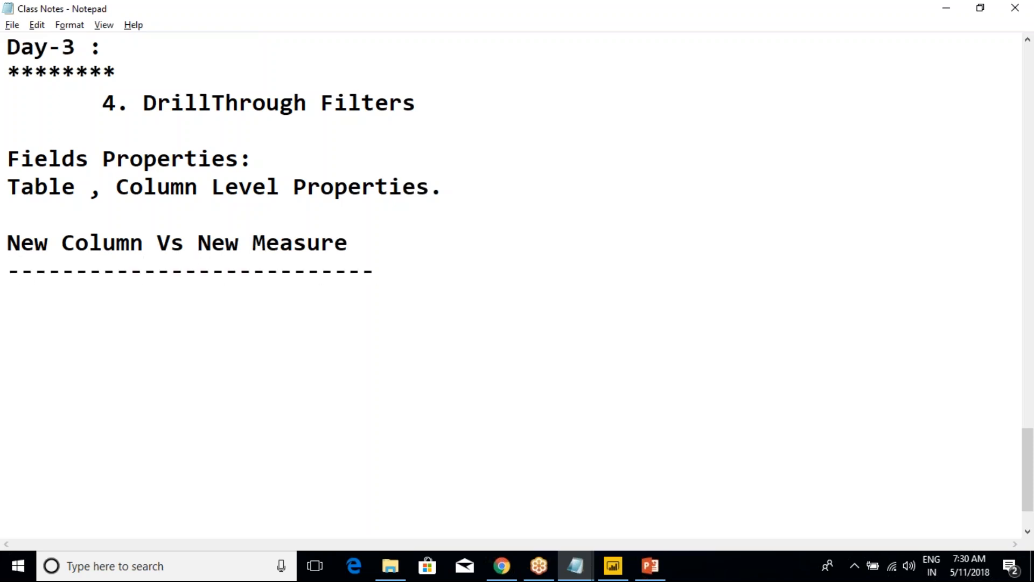
key(Return)
text(Exacp)
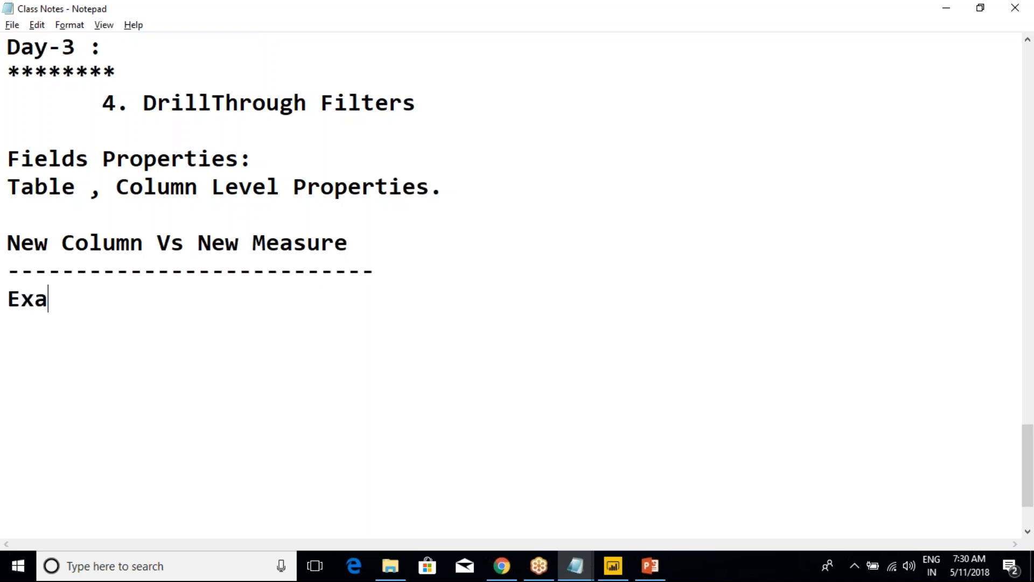
key(BackSpace)
key(BackSpace)
text(mple )
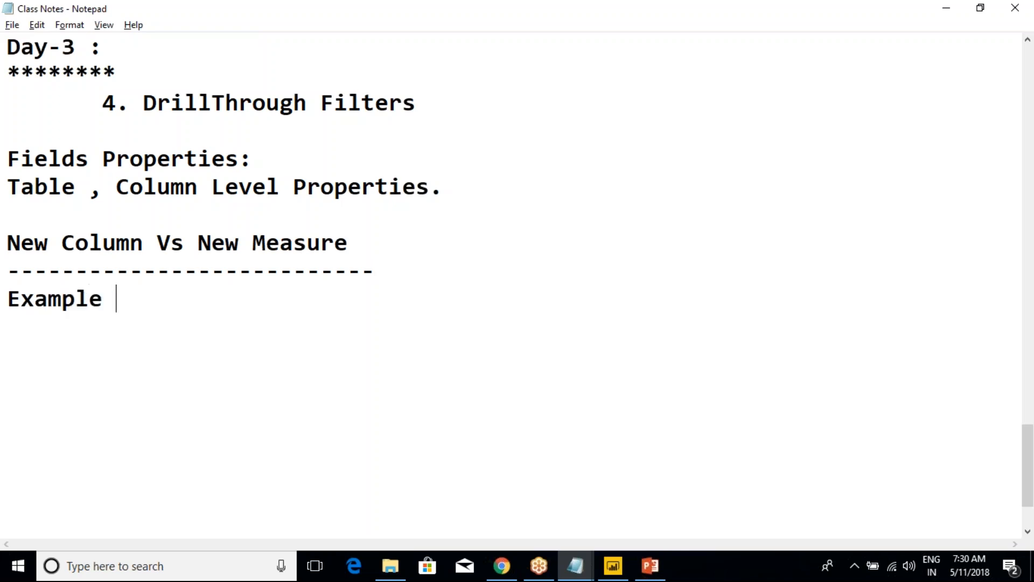
text(for New Column)
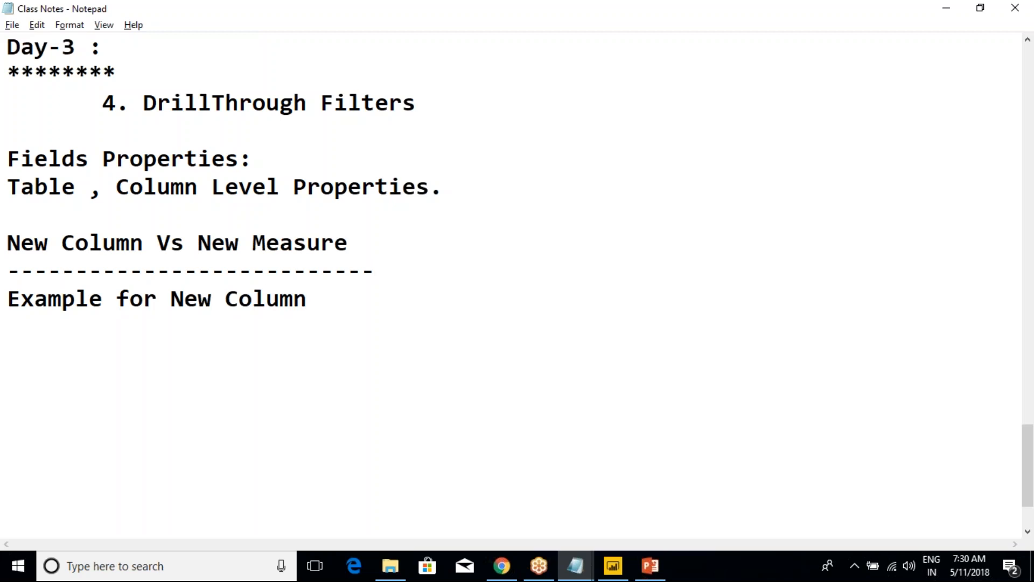
Leave a blank line and add the first example, "1. FullName = FirstName + LastName"
key(Return)
key(Return)
text(1. Ful)
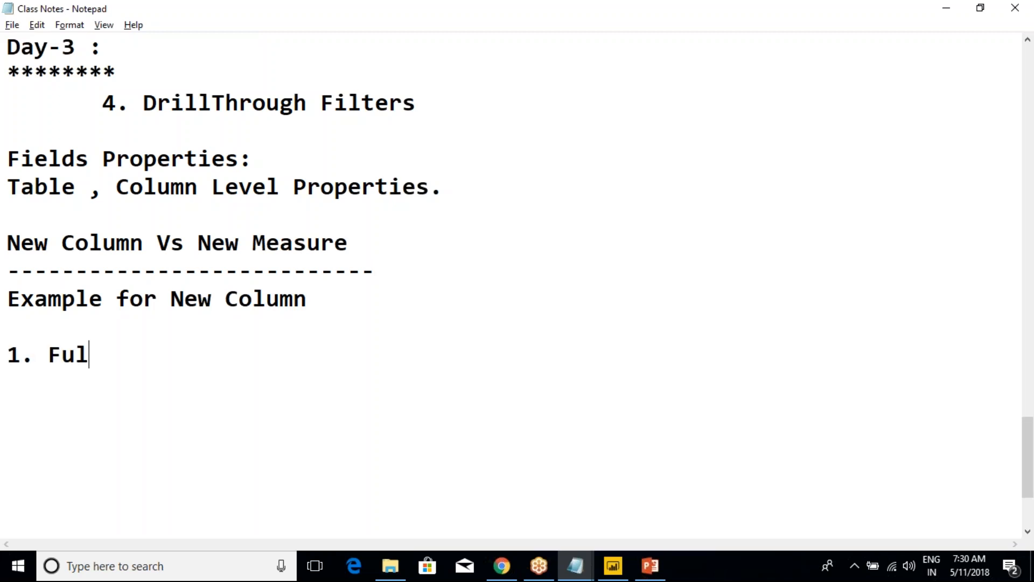
text(lName = )
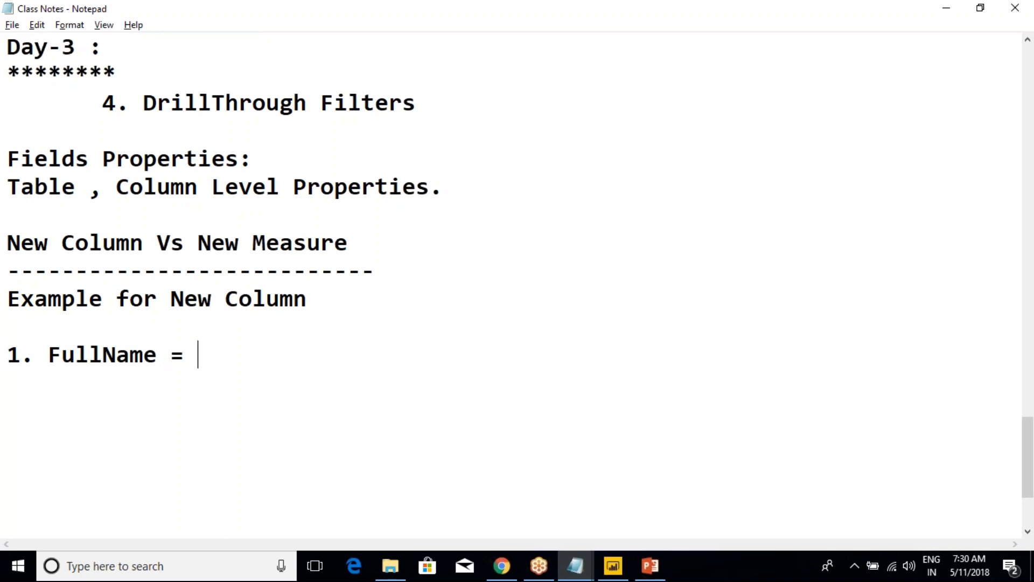
text(F)
key(BackSpace)
text(FirstName)
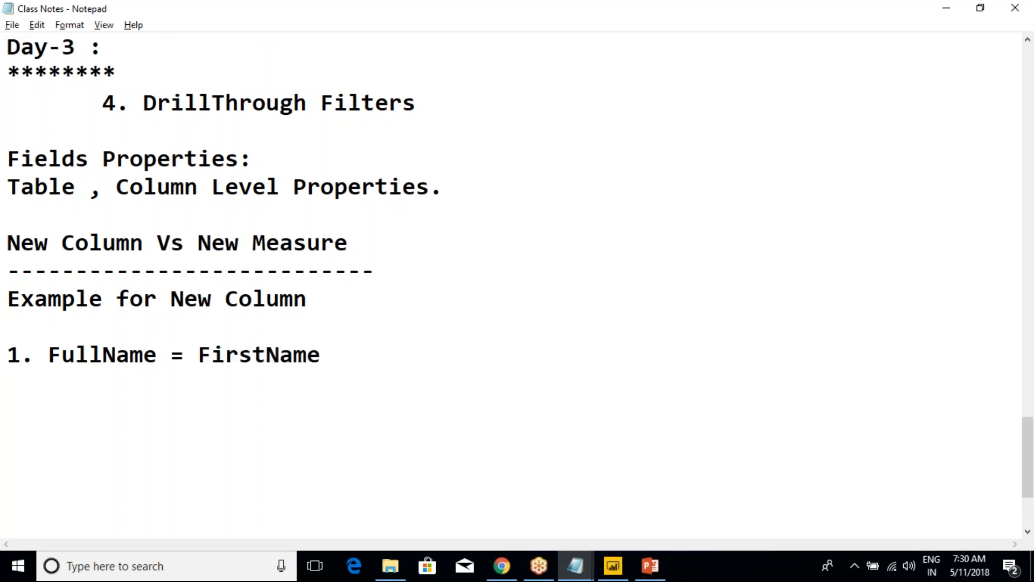
text( + LastName +)
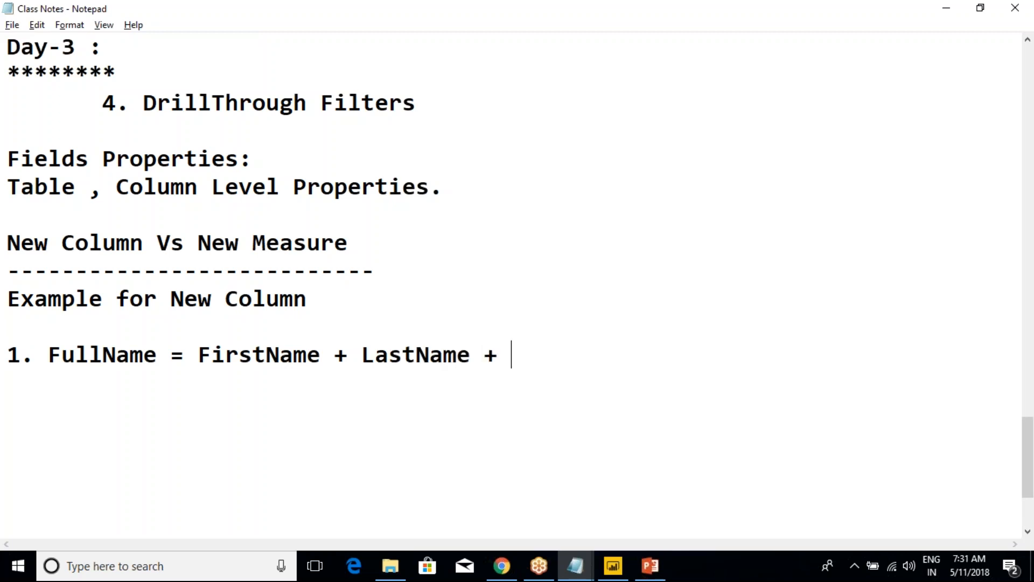
Insert "MiddleName +" before LastName in the FullName formula
key(BackSpace)
key(BackSpace)
key(BackSpace)
text(MiddleN)
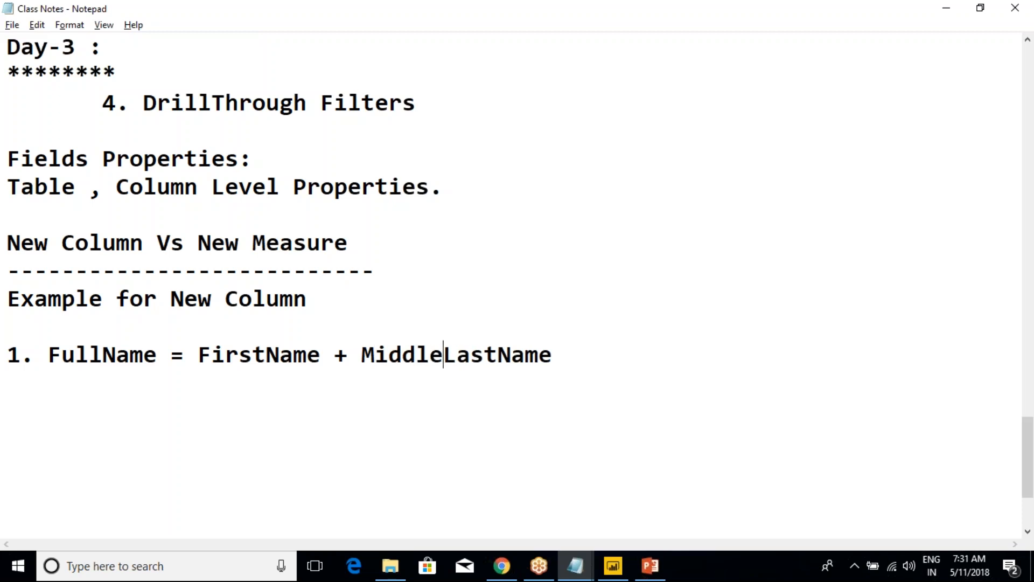
text(ame +)
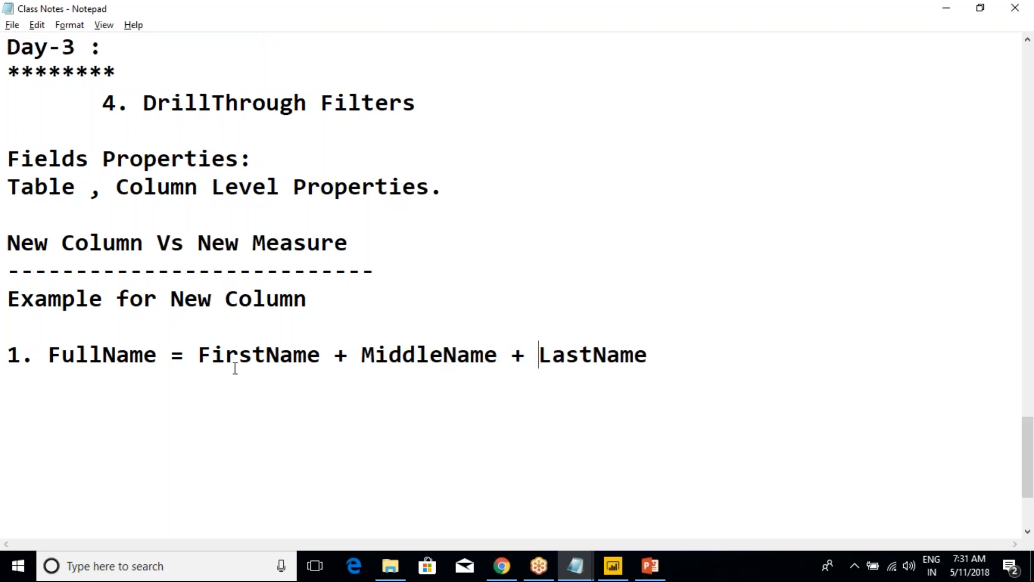
drag(199, 359, 653, 355)
click(654, 355)
drag(158, 355, 105, 357)
drag(199, 357, 337, 358)
Add the second example on a new line, "2. TotalSalesAmt = OrderQty * UnitPrice"
click(336, 358)
key(Return)
text(2. Total)
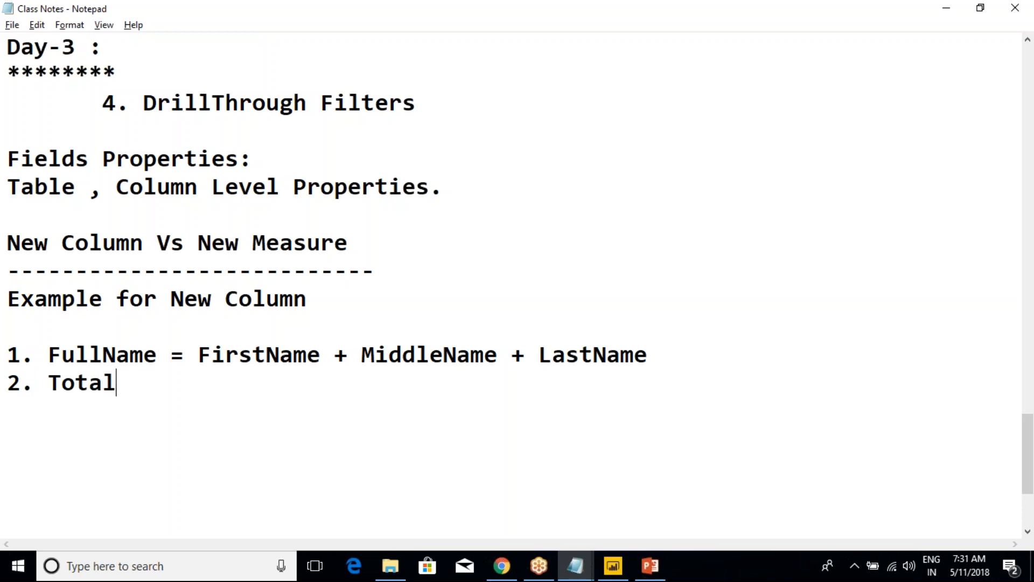
text(SalesAmt )
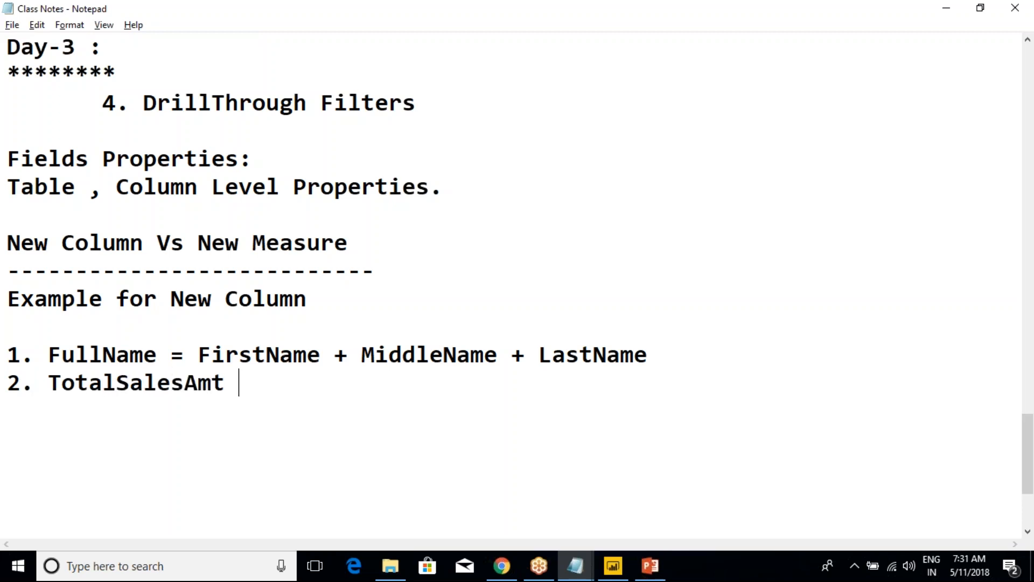
text(= Ord)
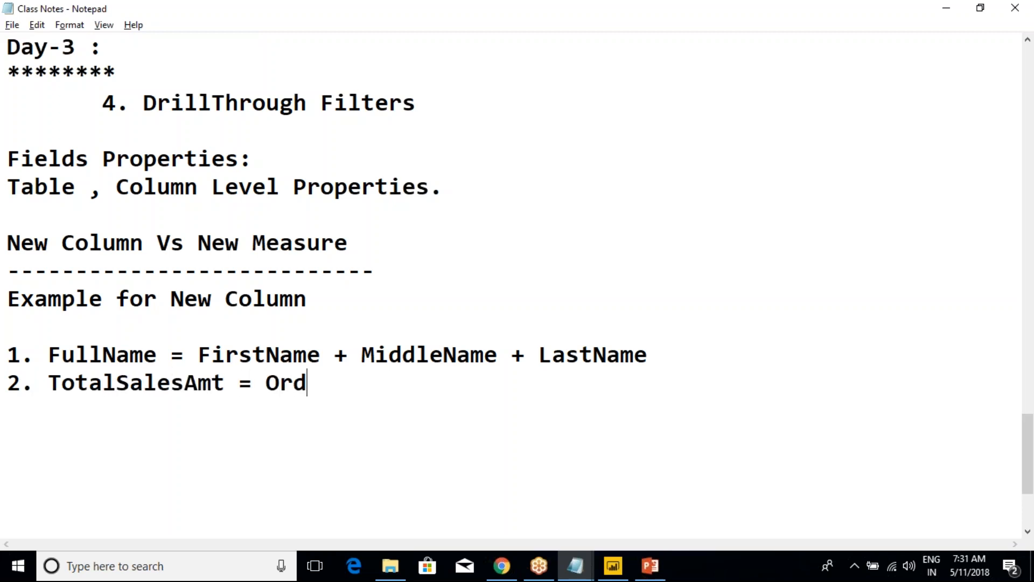
text(erQty)
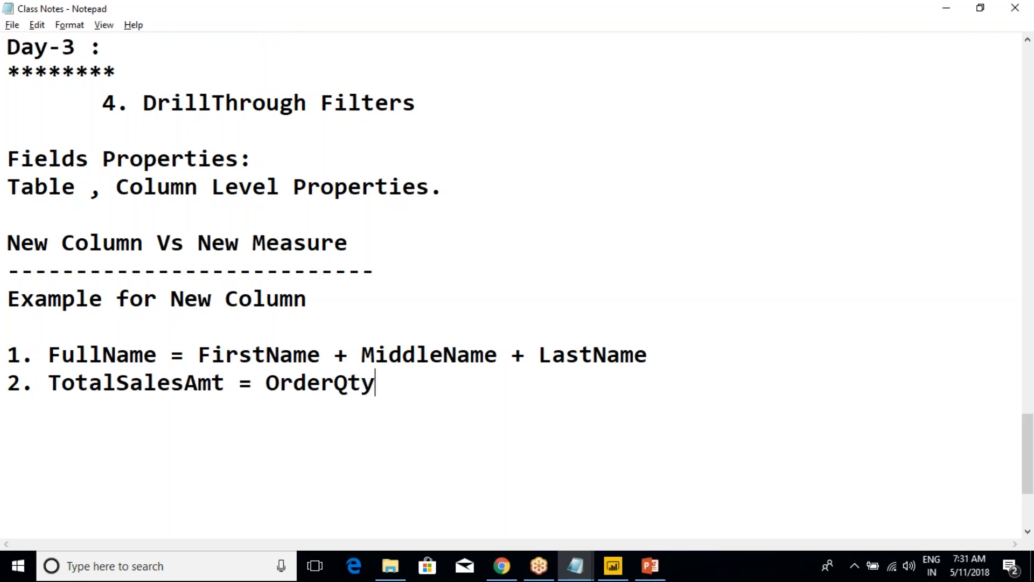
text( * UnitPrice)
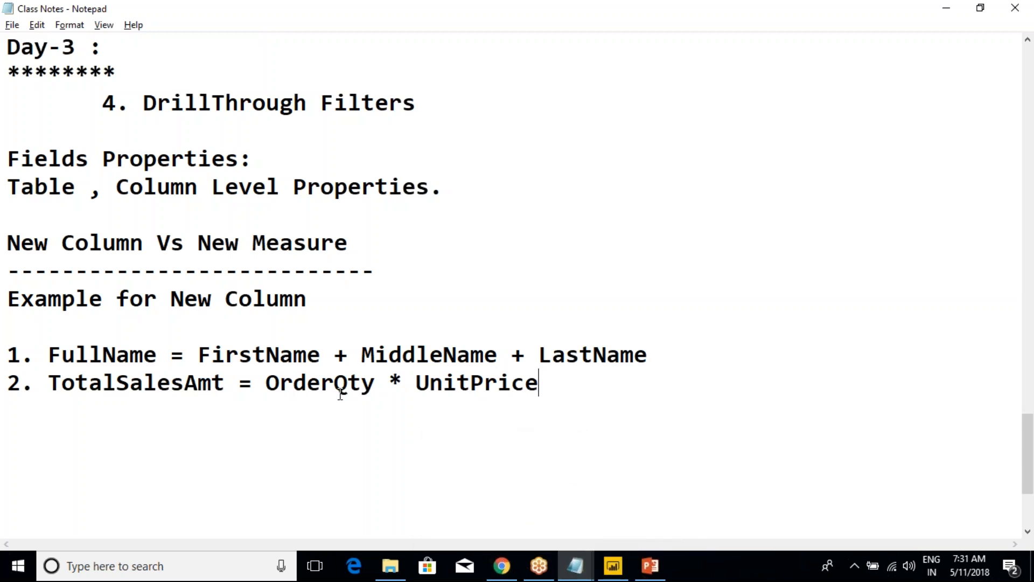
Go over the OrderQty, UnitPrice and TotalSalesAmt terms of the second example by highlighting each one
drag(375, 385, 267, 384)
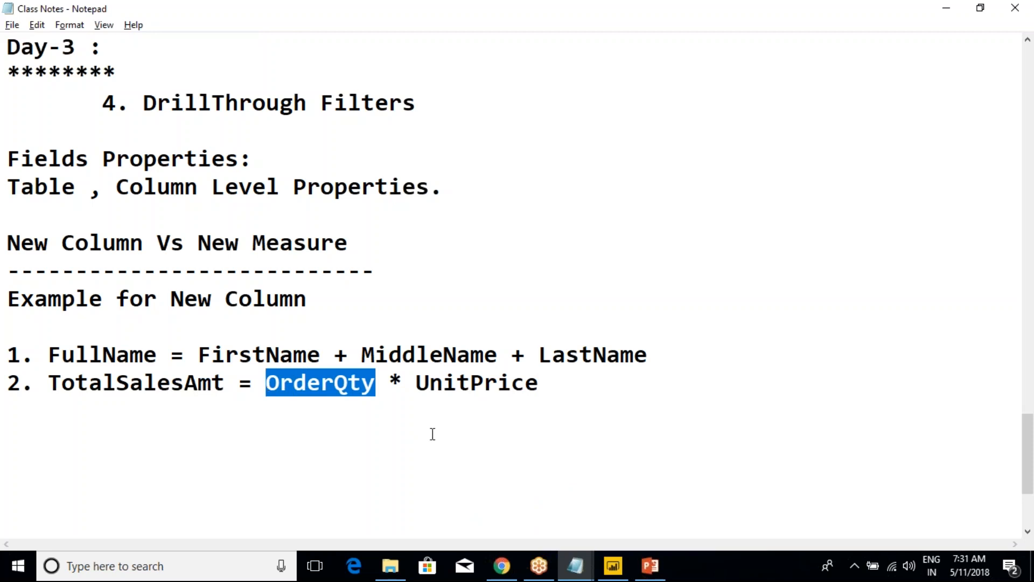
double_click(449, 384)
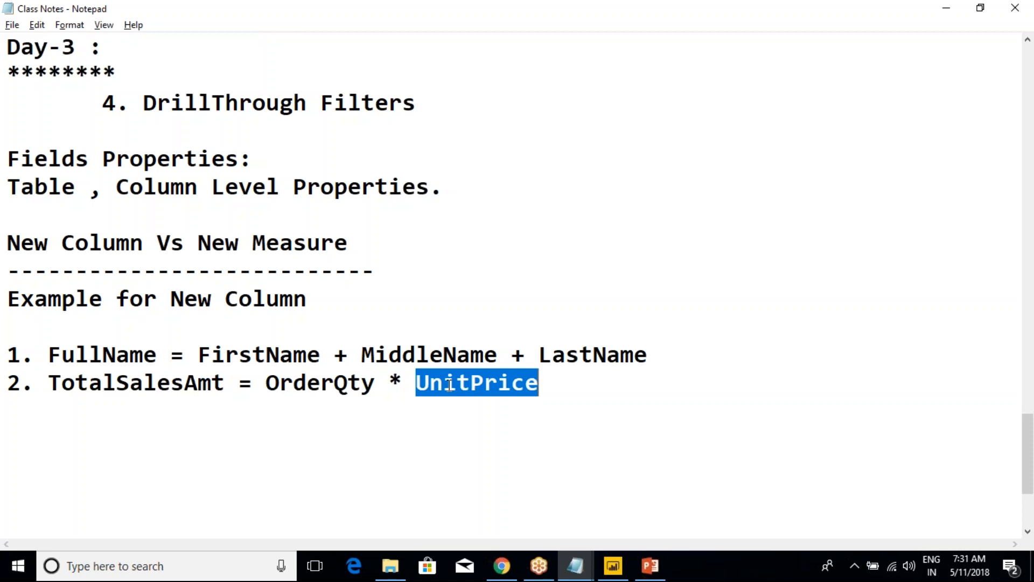
click(471, 384)
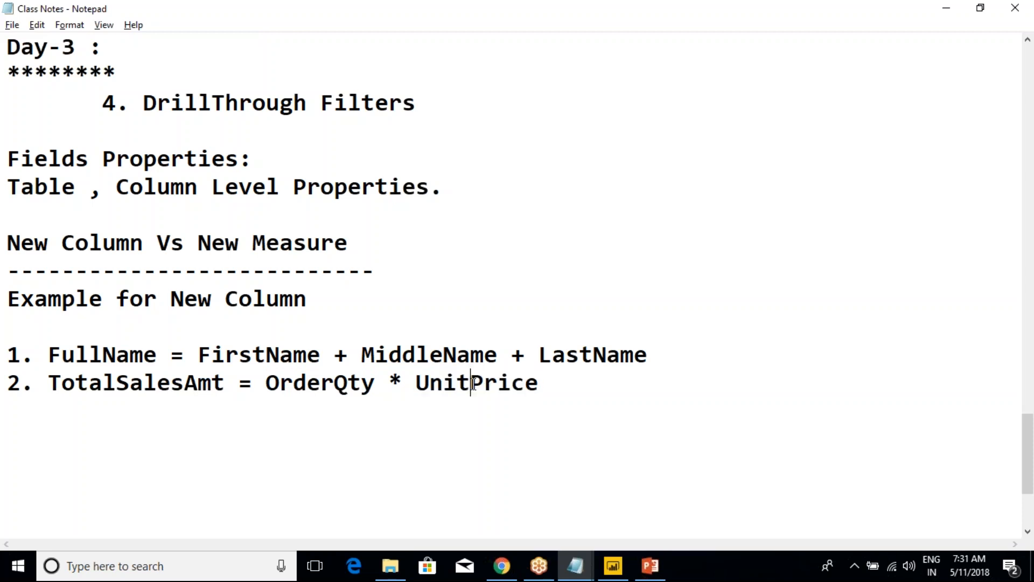
double_click(308, 389)
click(334, 384)
drag(264, 384, 538, 383)
click(538, 384)
double_click(144, 383)
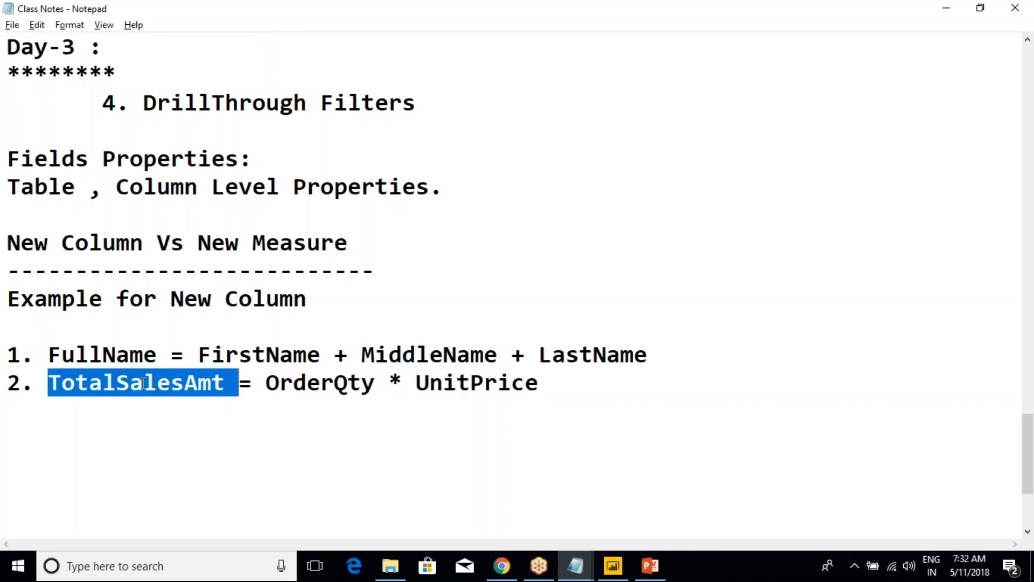
Leave a blank line below the TotalSalesAmt example and add the heading "Example for New Measure"
click(562, 383)
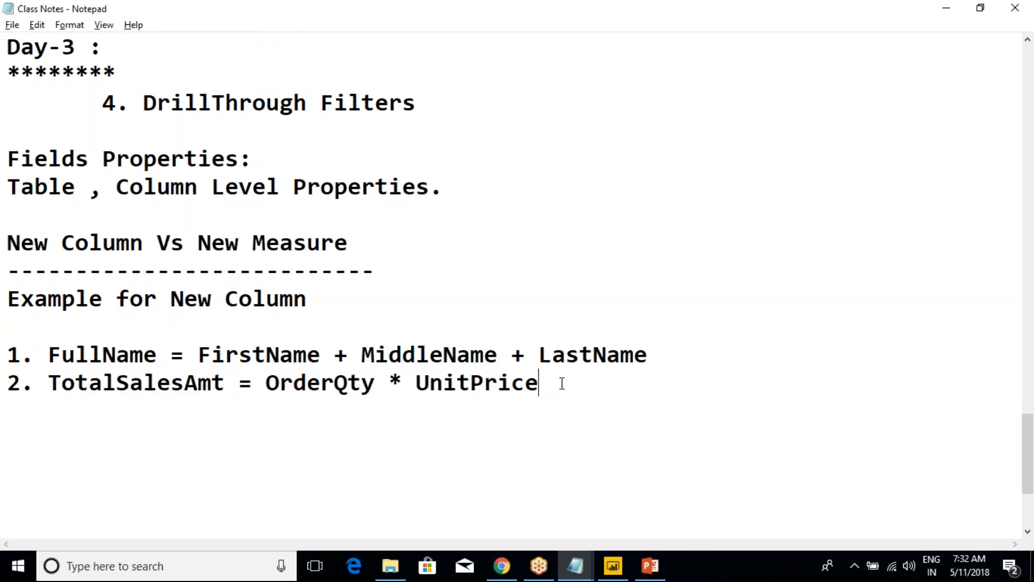
key(Return)
key(Return)
scroll(415, 345, down, 2)
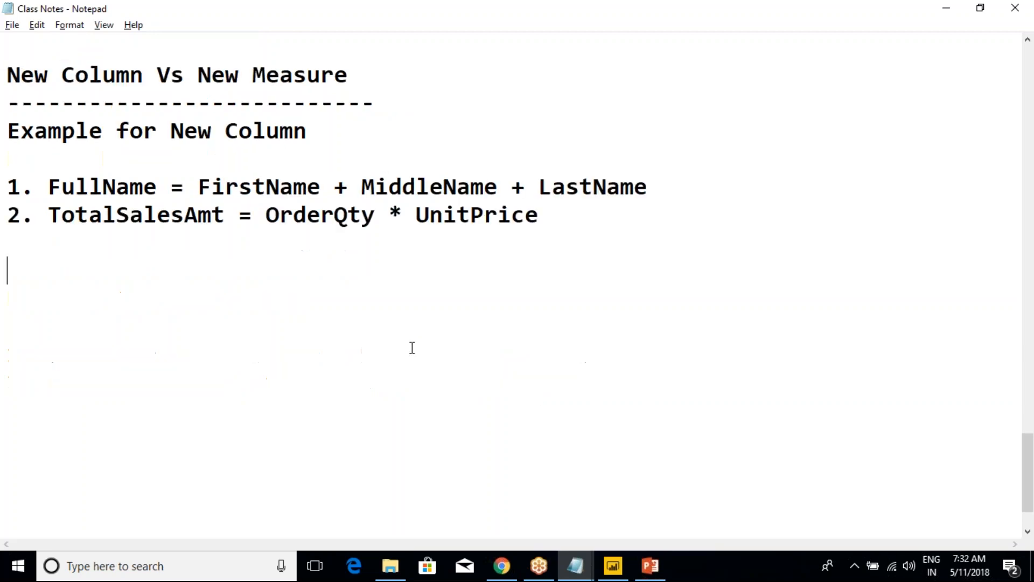
text(Example for New Measure)
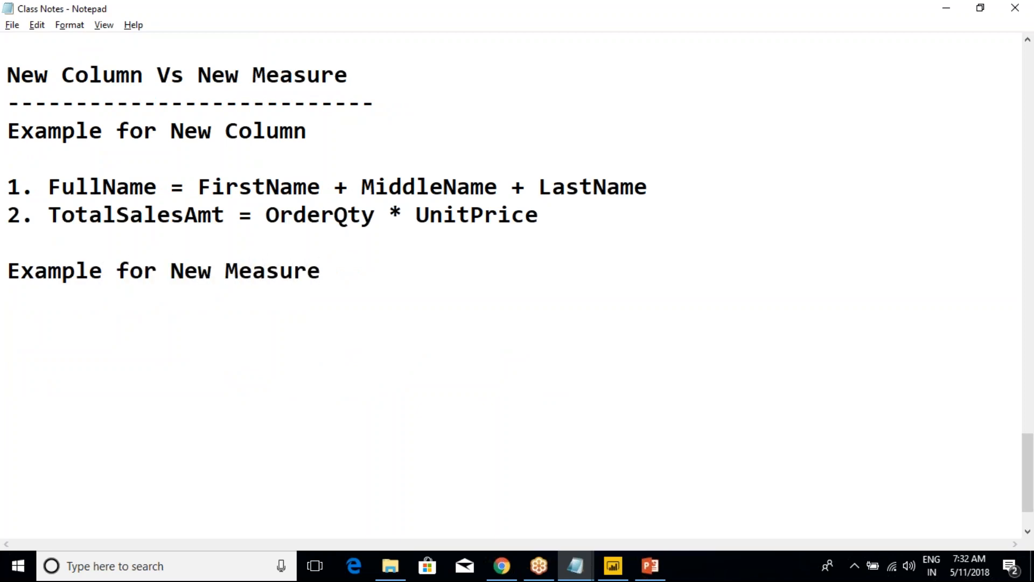
Leave a blank line under the new measure heading and start the first example with "1. SUM(ORDERTQty) ,"
key(Return)
key(Return)
text(1. SUM())
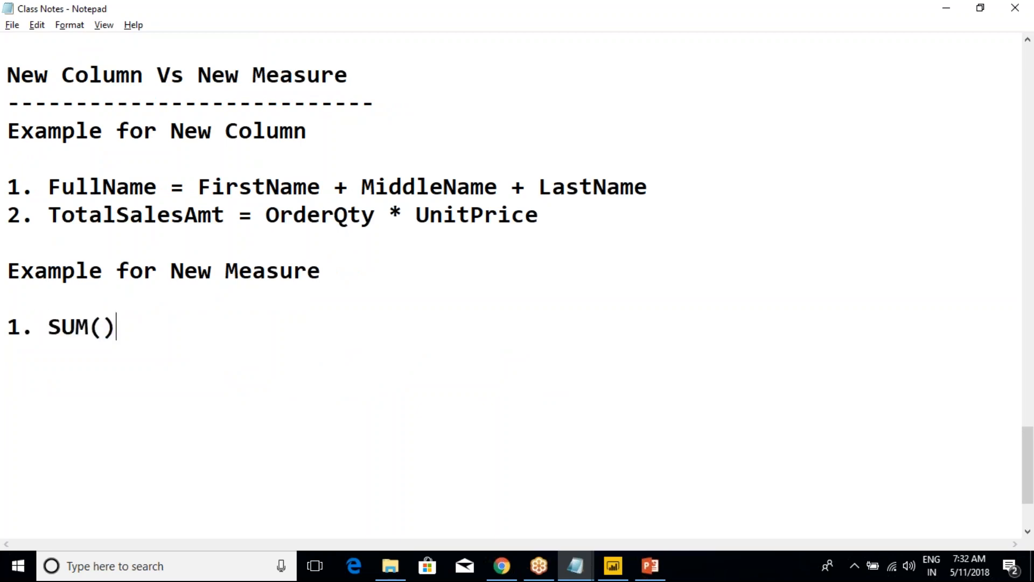
key(shift+Left)
key(Delete)
text(ORD)
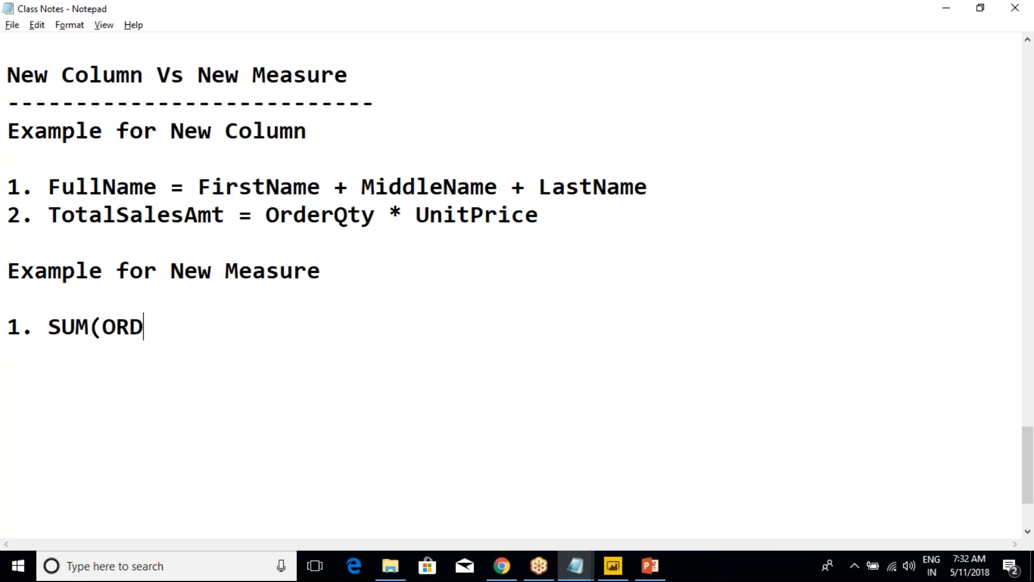
text(ERTQty) , SUMS)
Add "SUM(SalesAMt)" as the second aggregation in the measure example
key(BackSpace)
text(())
key(Left)
text(SalesAM)
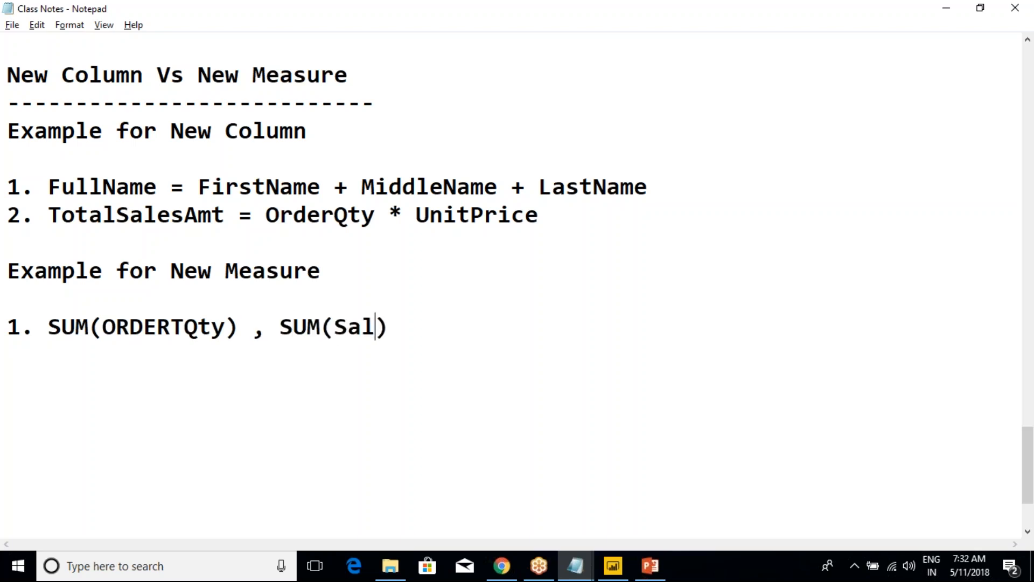
text(t)
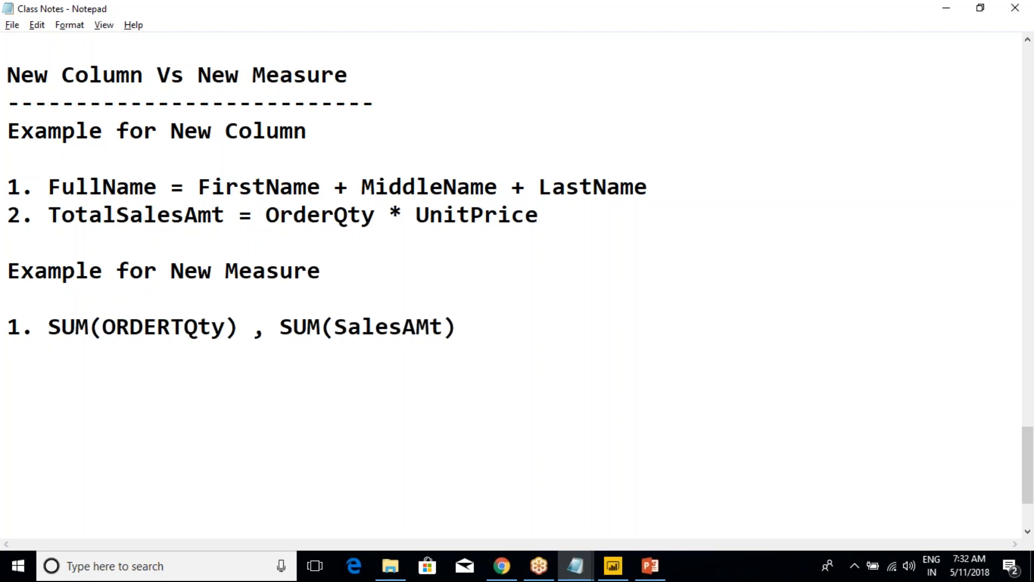
Extend the measure example line with ", Avg , MIn , MAx"
click(489, 328)
text(, Avg )
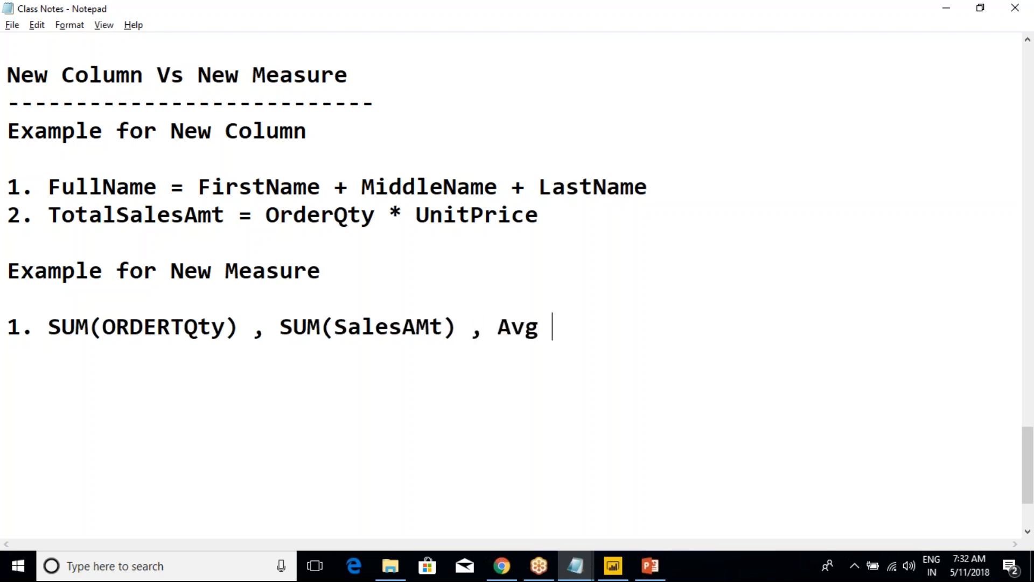
text(, MIn , )
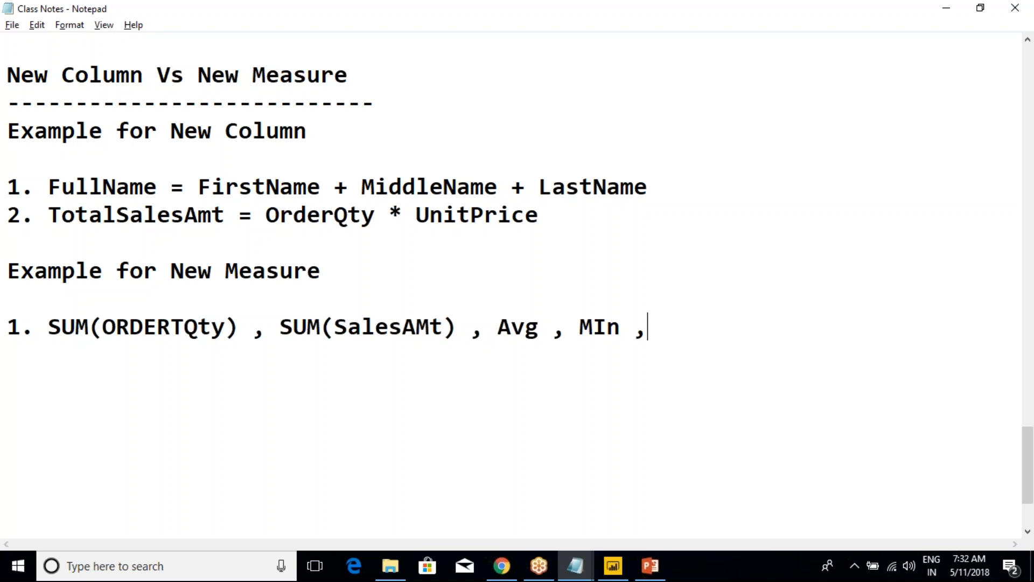
text(MAx)
Go over the list of aggregations by highlighting the measure line and its SUM(ORDERTQty) term
drag(61, 330, 699, 339)
click(699, 339)
drag(239, 330, 51, 332)
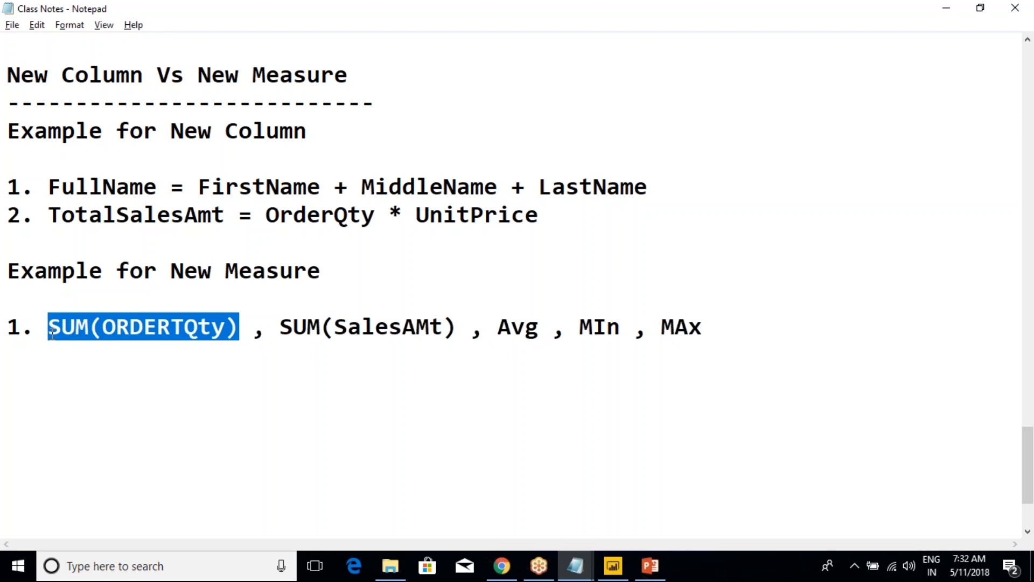
click(68, 338)
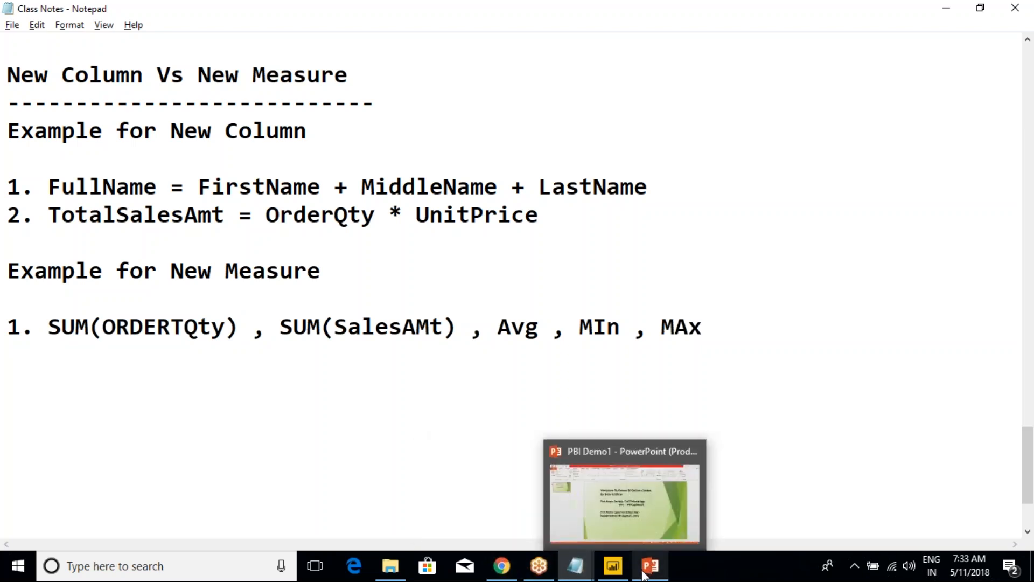
Switch to Power BI Desktop and examine the OrderQuantity column of the SalesData table
click(606, 567)
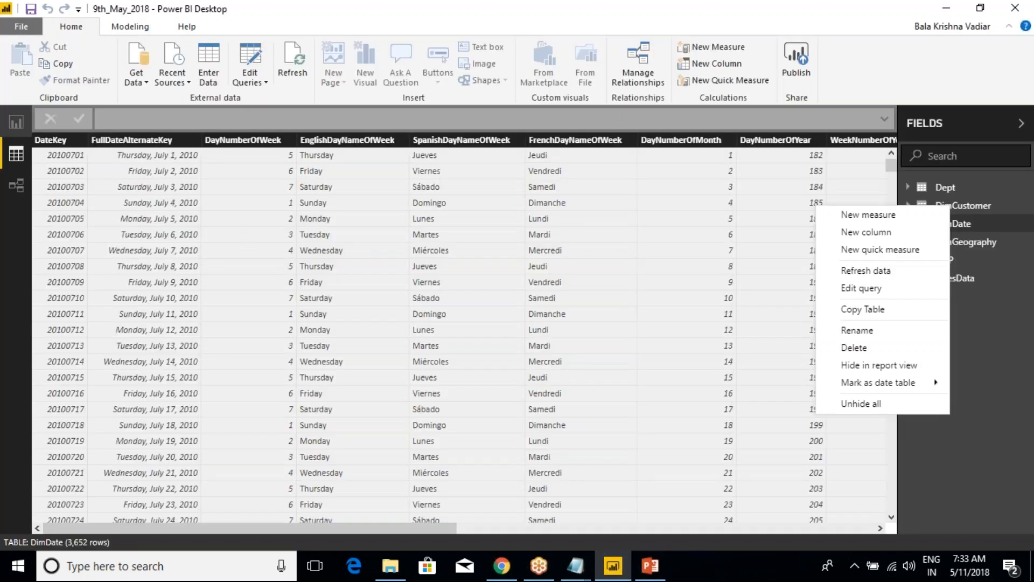
drag(415, 530, 781, 520)
click(954, 277)
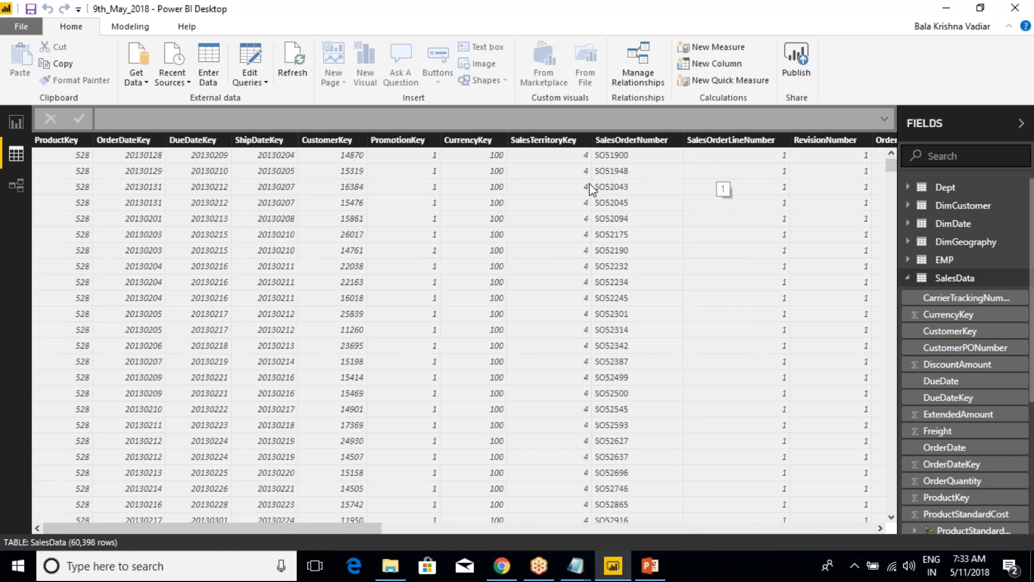
drag(325, 528, 542, 534)
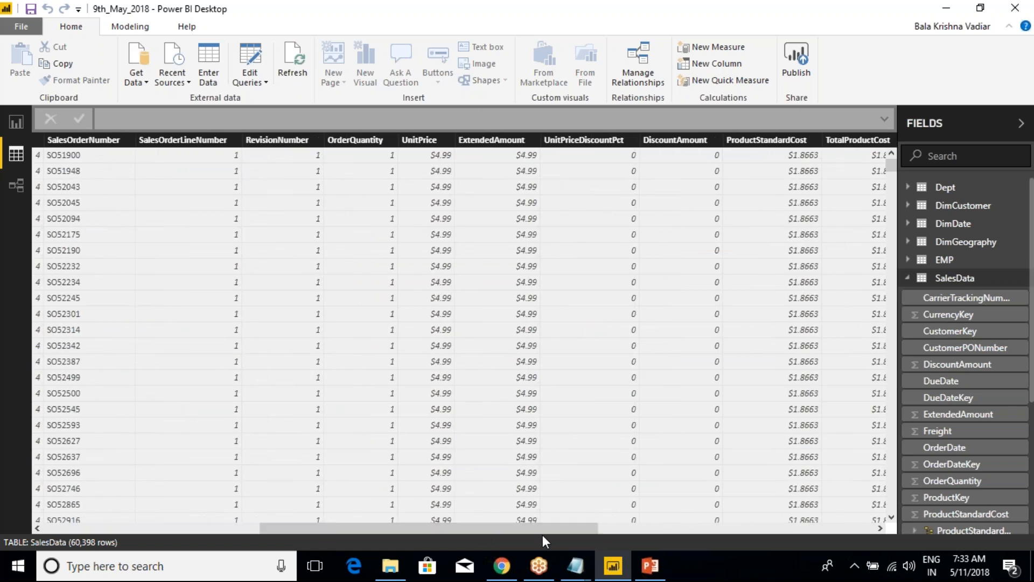
click(380, 140)
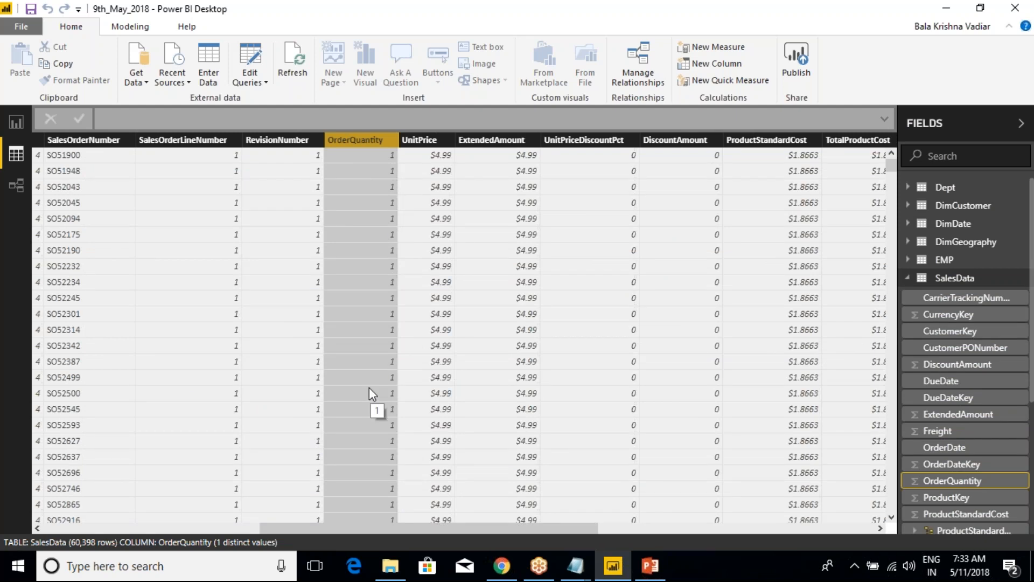
Return to the Notepad class notes and insert "= 60768" after SUM(ORDERTQty)
key(alt+Tab)
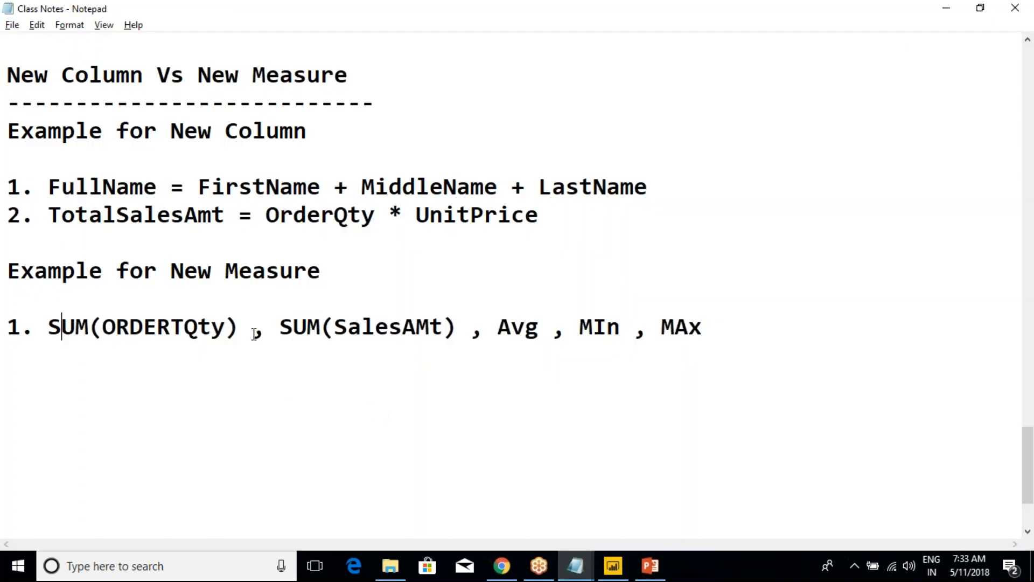
click(246, 335)
text(= )
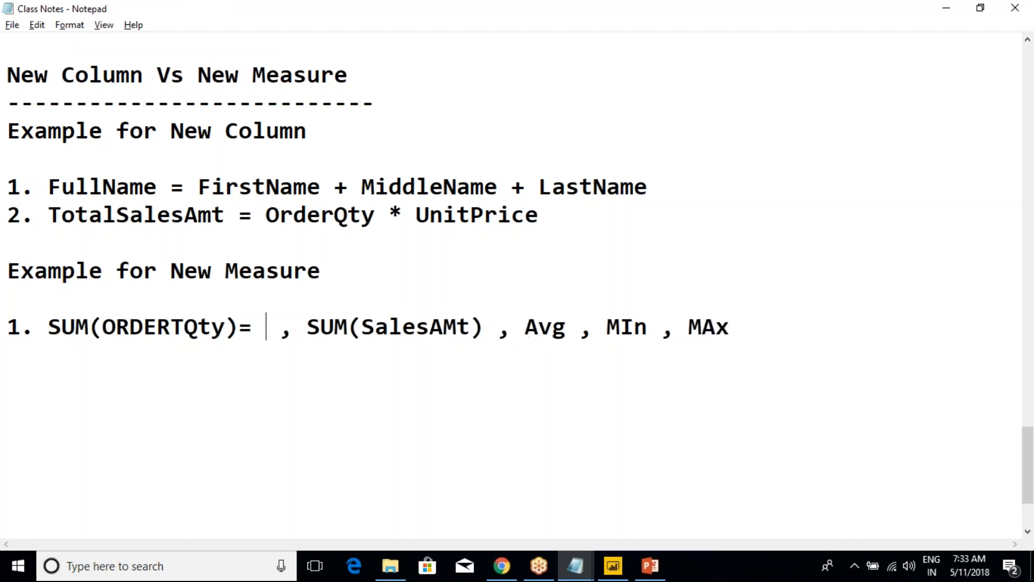
text(60768)
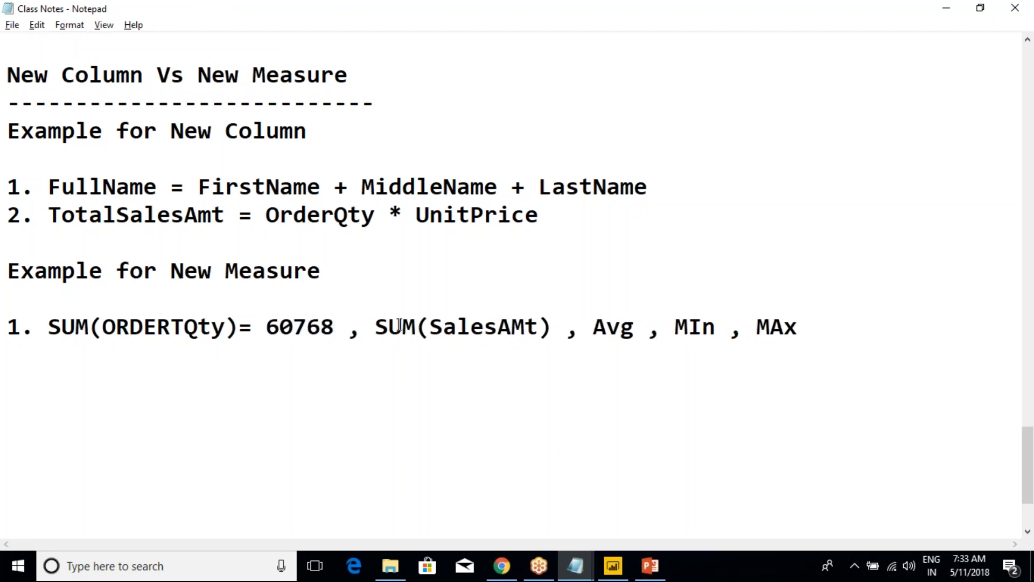
Go over the SUM, Avg, MIn and MAx terms of the measure example by highlighting parts of the line
click(374, 328)
key(shift+End)
click(539, 329)
click(555, 316)
drag(619, 328, 702, 331)
click(677, 333)
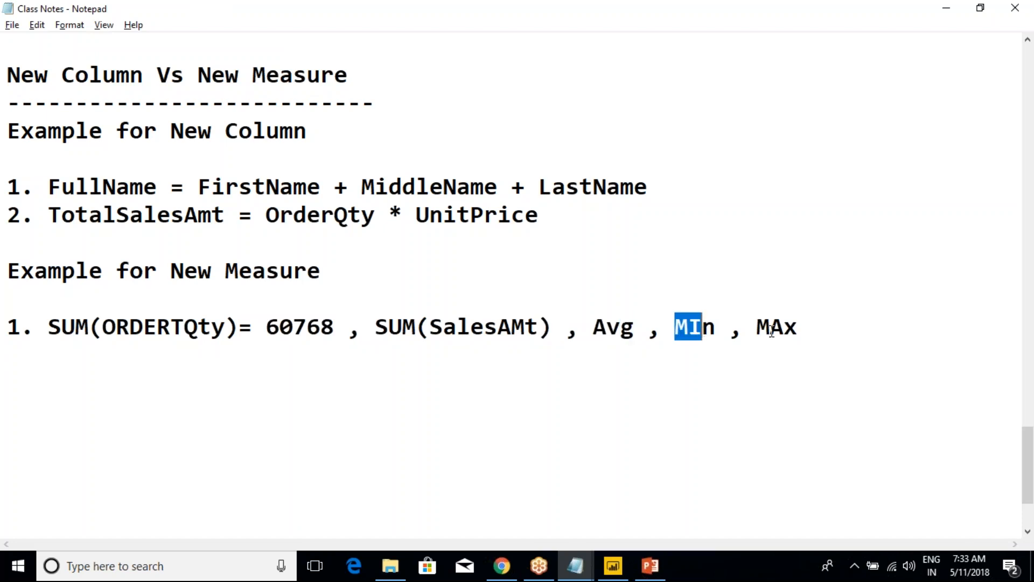
drag(831, 323, 7, 305)
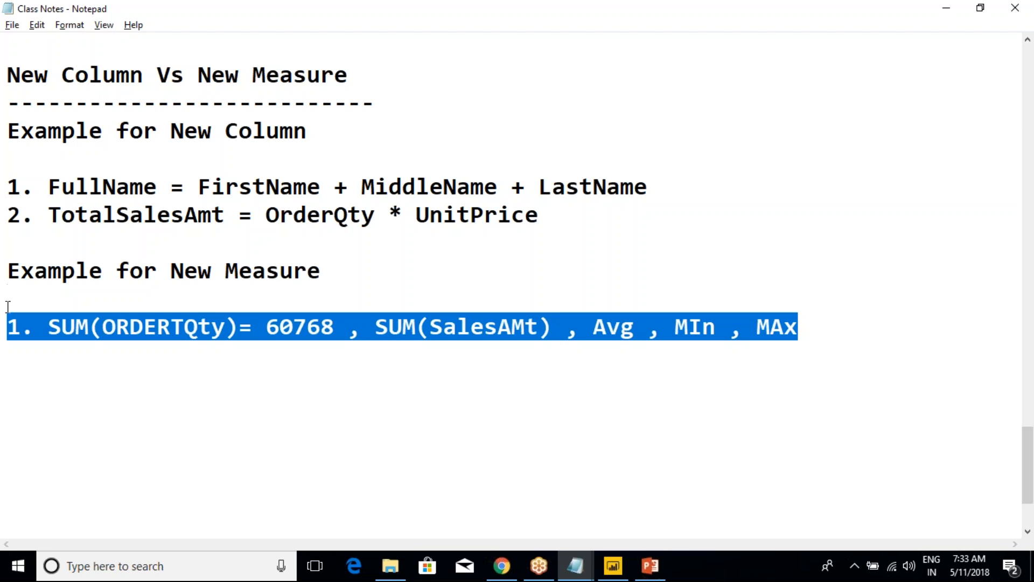
click(115, 215)
drag(16, 329, 403, 328)
click(347, 327)
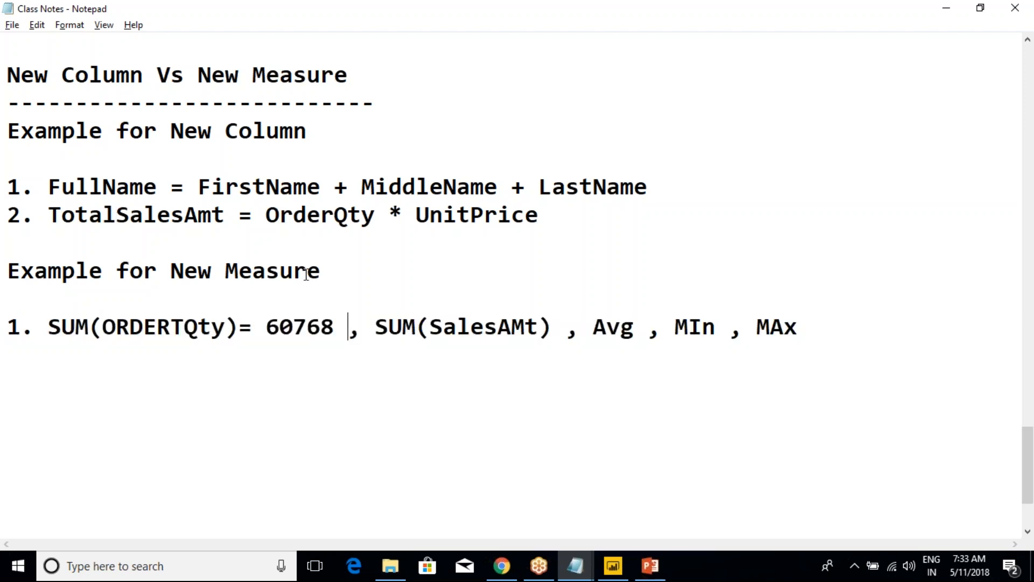
Highlight the "Example for New Measure" heading and the SUM(ORDERTQty) expression with its value to explain them
drag(332, 270, 8, 269)
click(16, 289)
drag(60, 329, 275, 322)
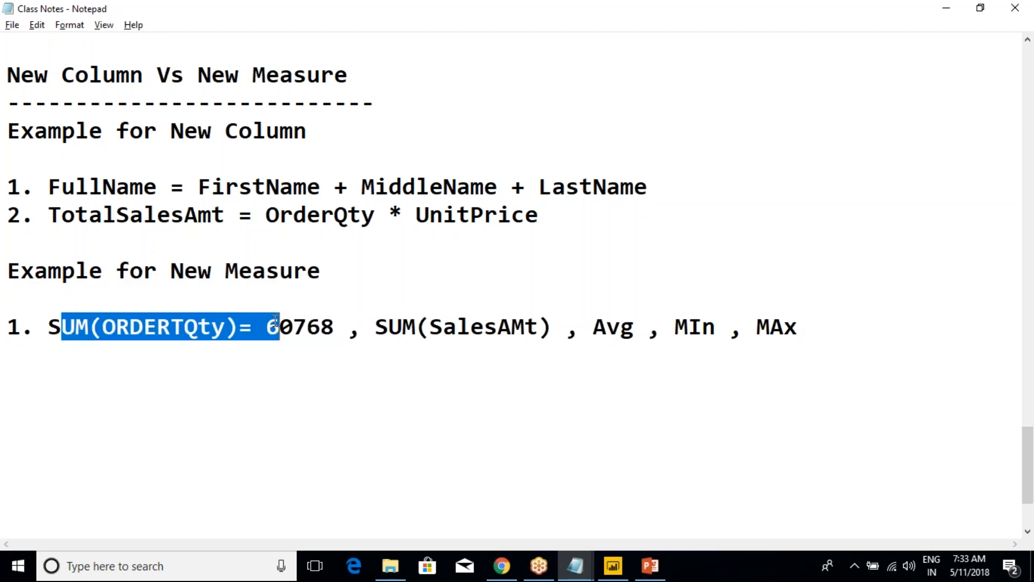
click(275, 322)
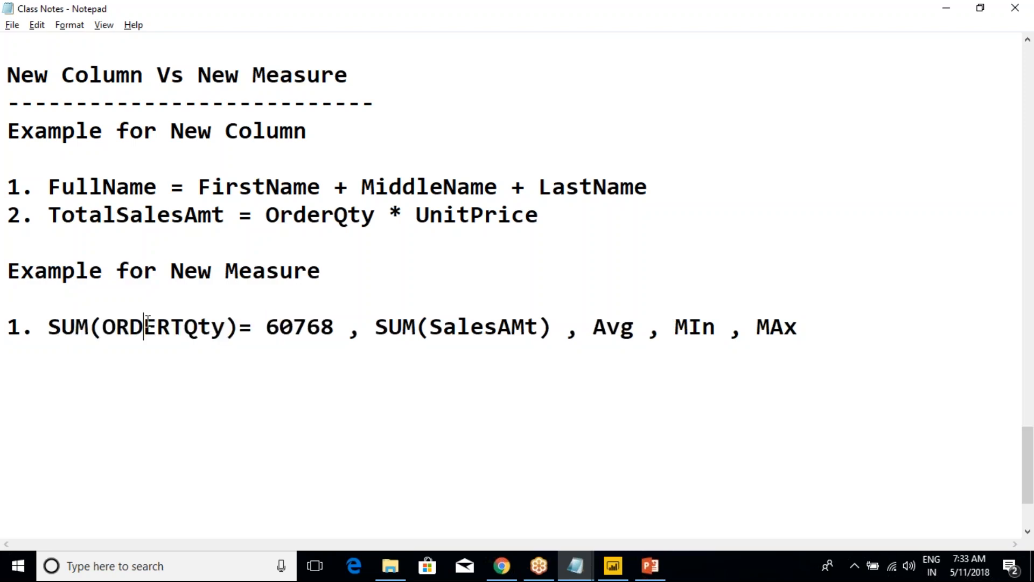
drag(40, 322, 320, 326)
click(320, 326)
Highlight the "Example for New Column" section and the start of its FullName formula to explain them
drag(558, 223, 11, 135)
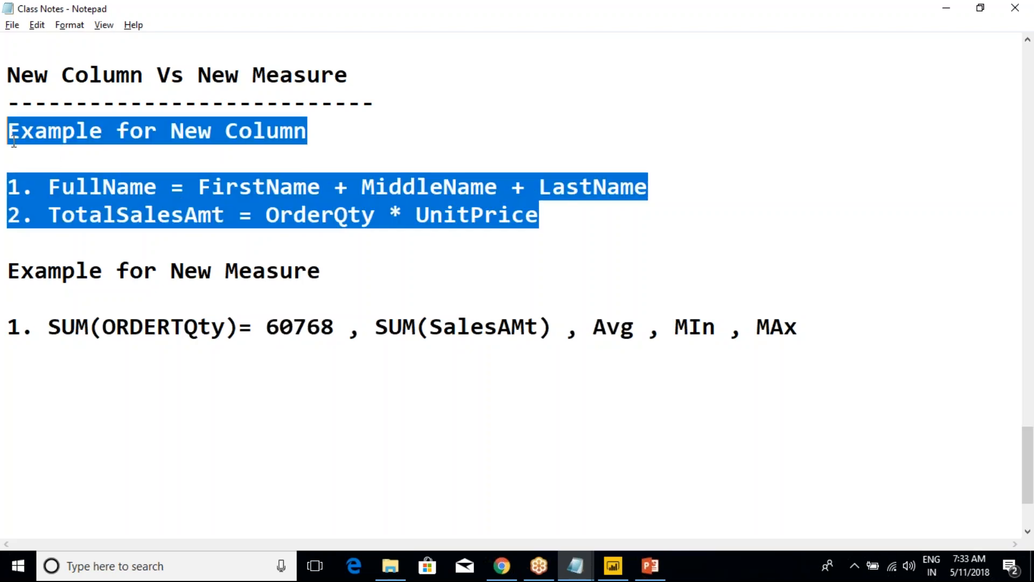
click(116, 215)
drag(49, 188, 251, 192)
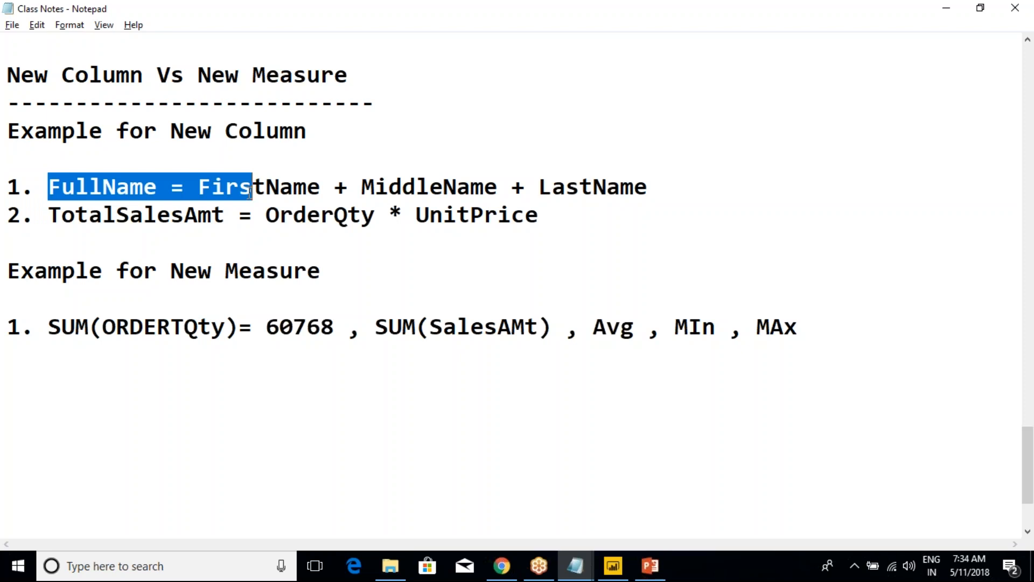
click(283, 233)
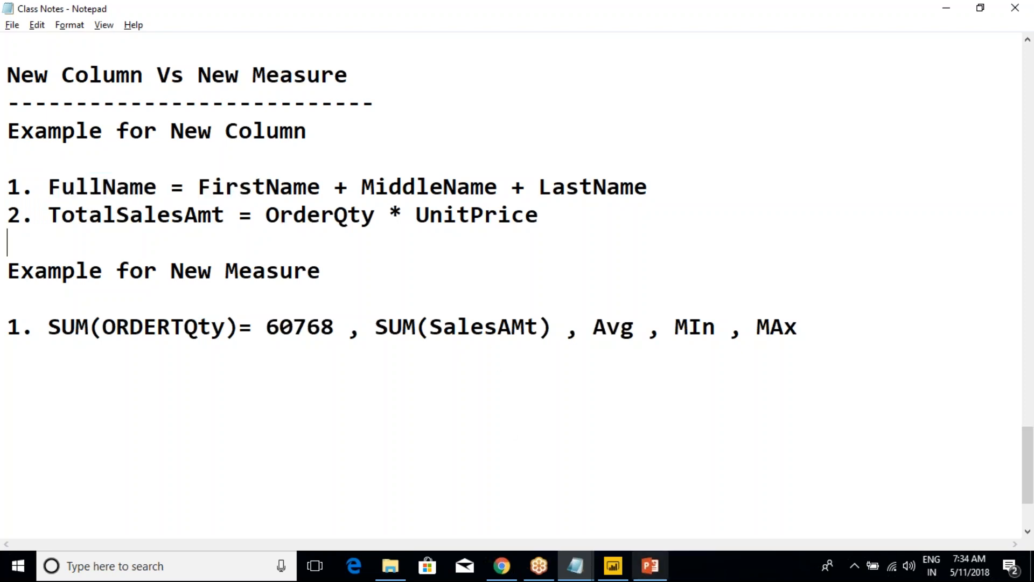
Switch to Power BI Desktop, collapse the SalesData fields and create a new column in the DimCustomer table
mouse_move(621, 574)
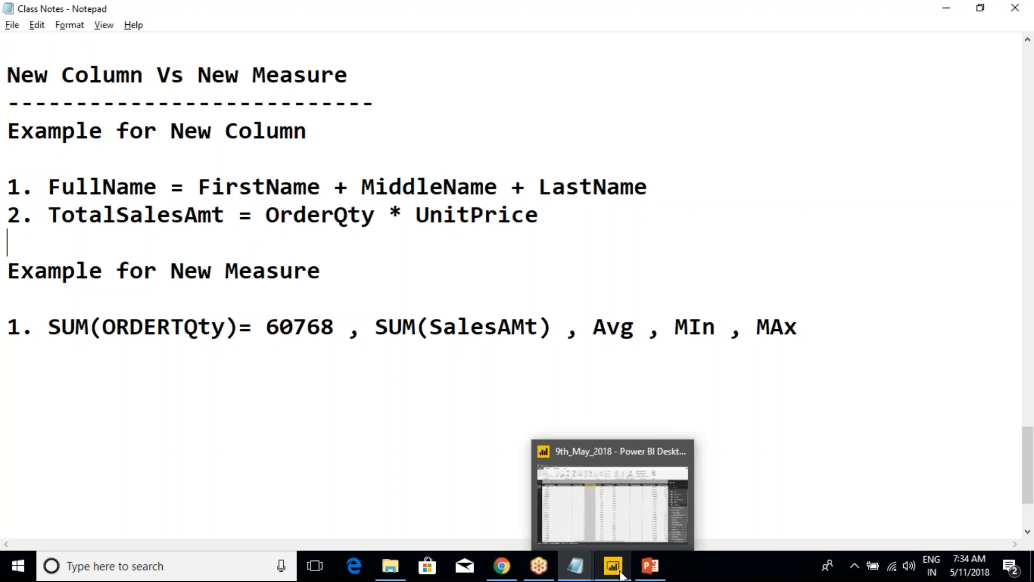
click(605, 528)
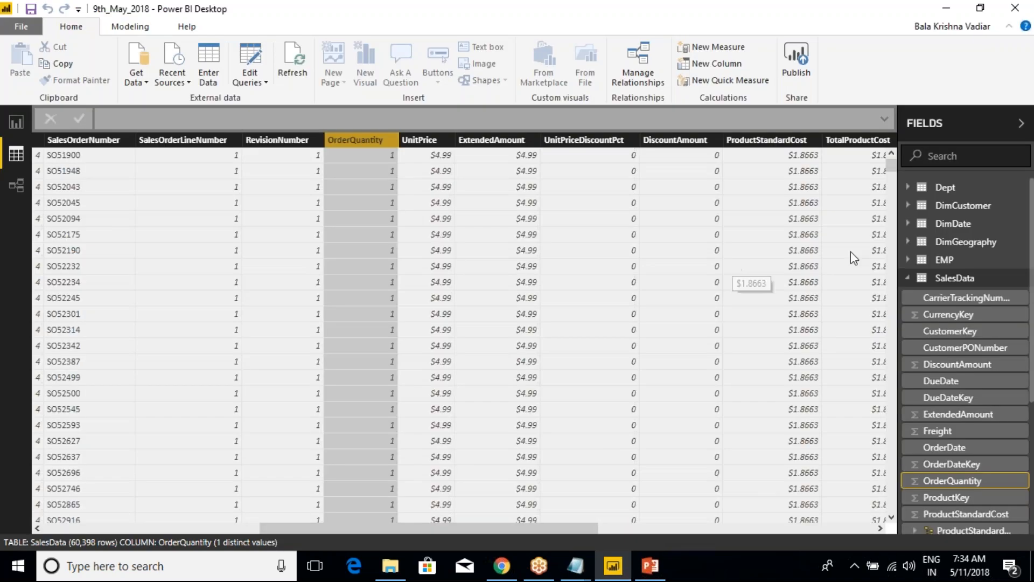
click(908, 278)
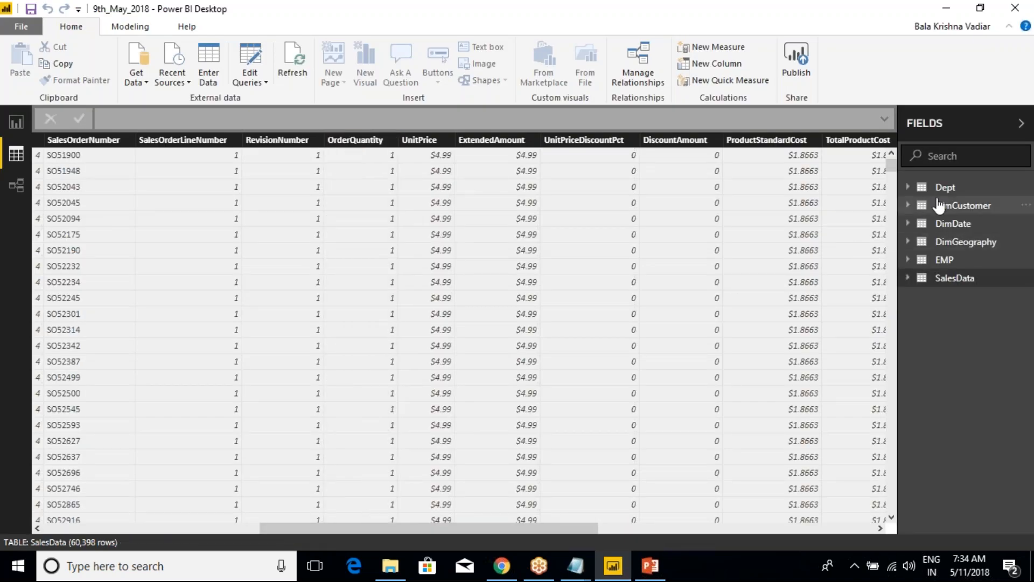
click(939, 207)
right_click(947, 210)
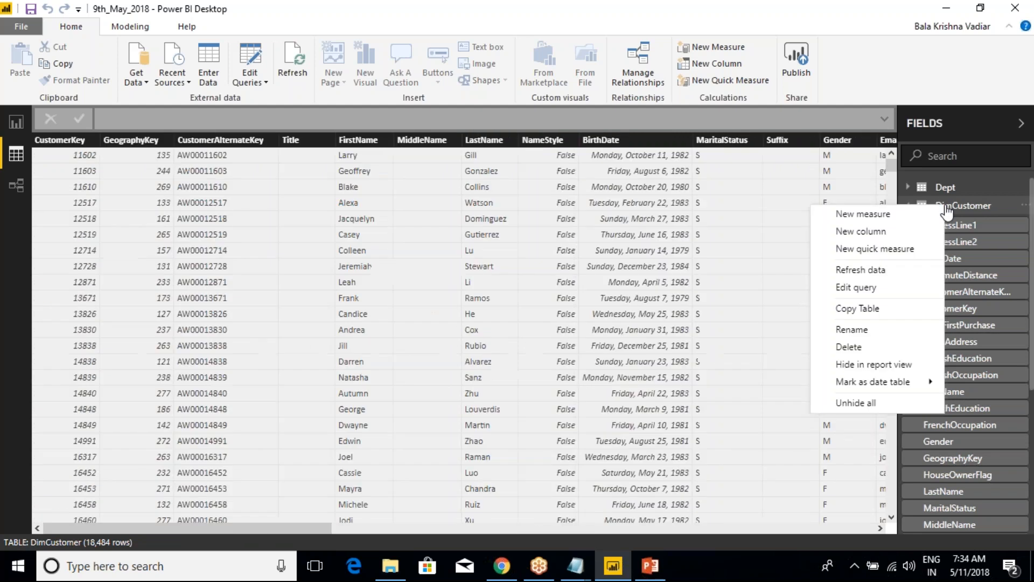
click(857, 232)
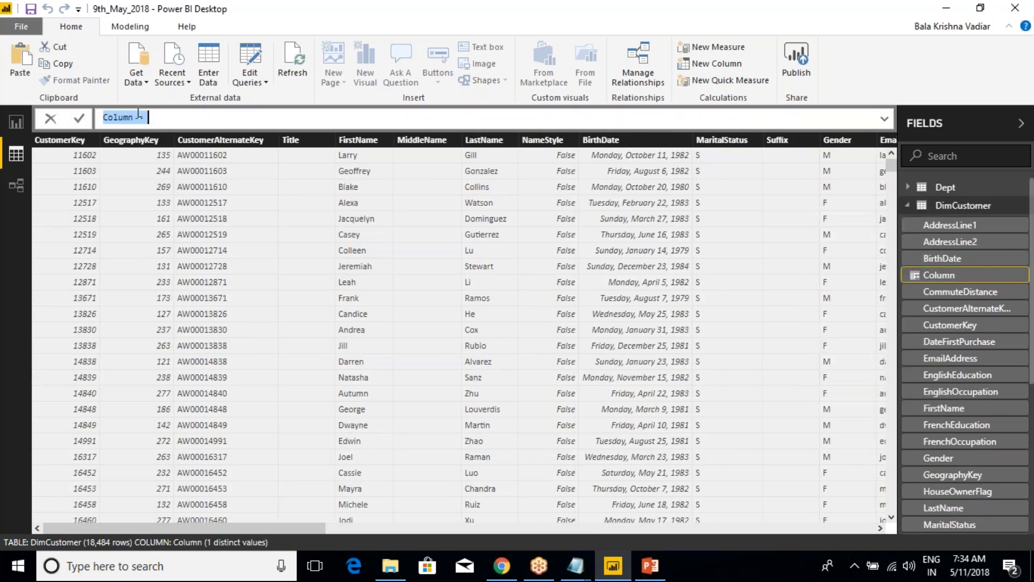
Replace the default column name with "C_FullName =" in the new column's formula
text(C)
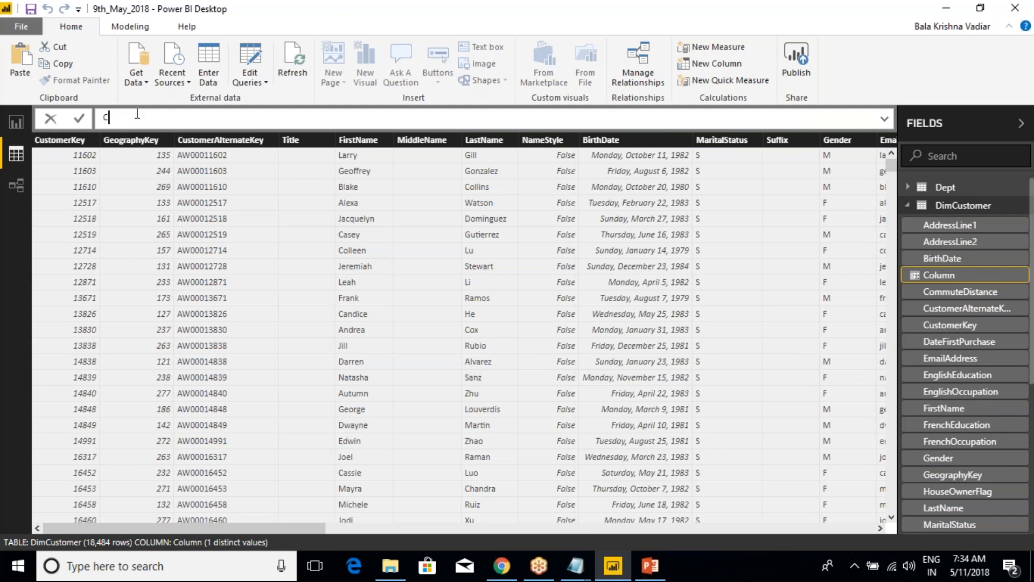
text(_FullName = first)
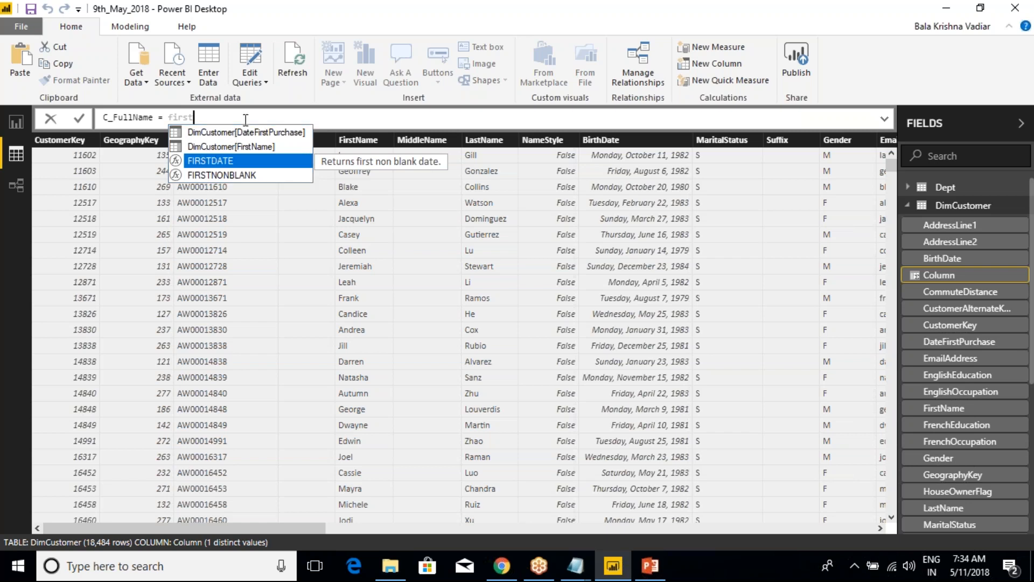
Use DimCustomer[FirstName] as the first term of the C_FullName formula
key(Down)
key(Up)
key(Up)
key(Tab)
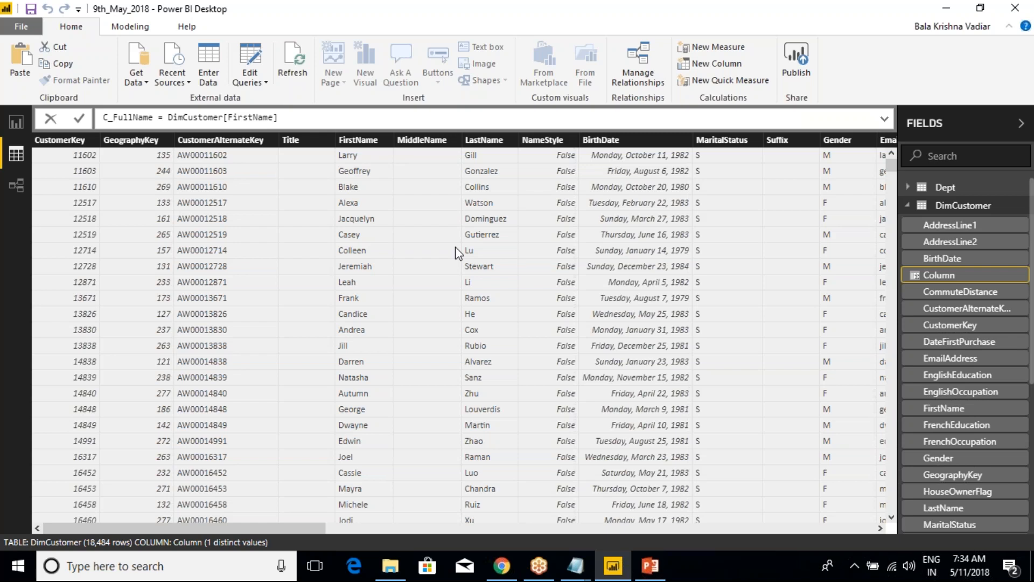
Append DimCustomer[MiddleName] and DimCustomer[LastName] to the C_FullName formula with + operators and commit it
text(+ Mid)
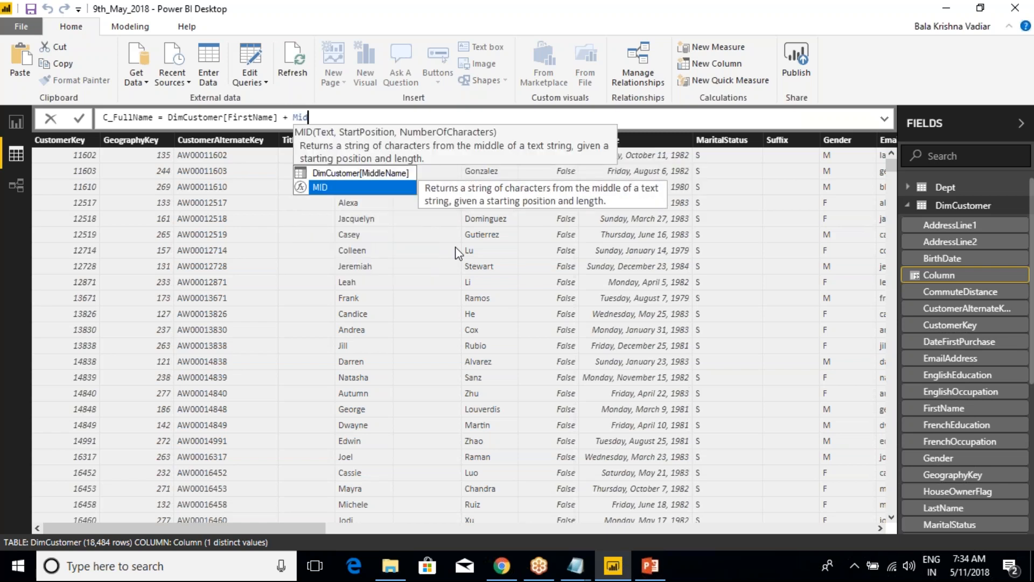
key(Up)
key(Tab)
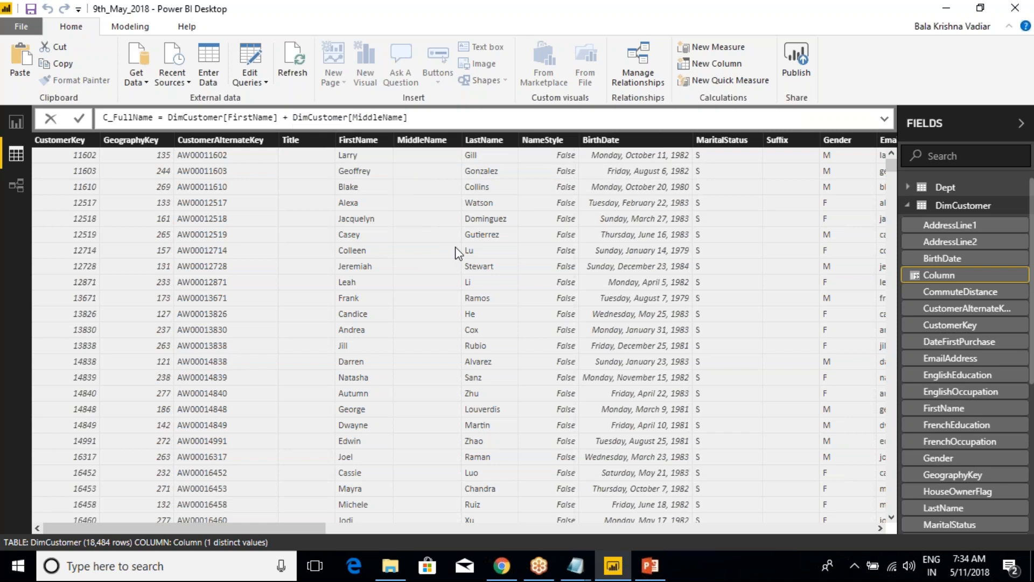
text(+ last)
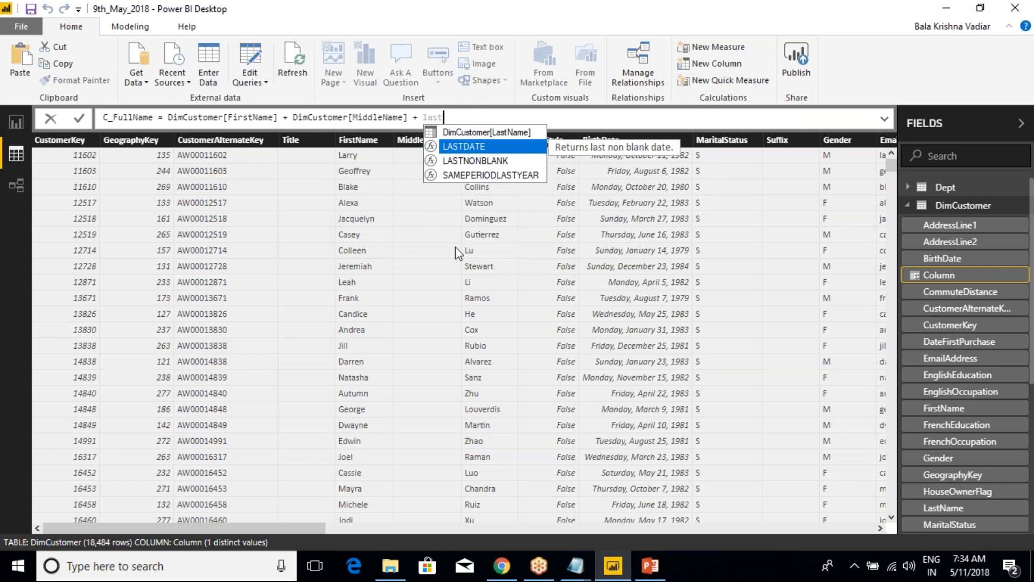
key(Up)
key(Tab)
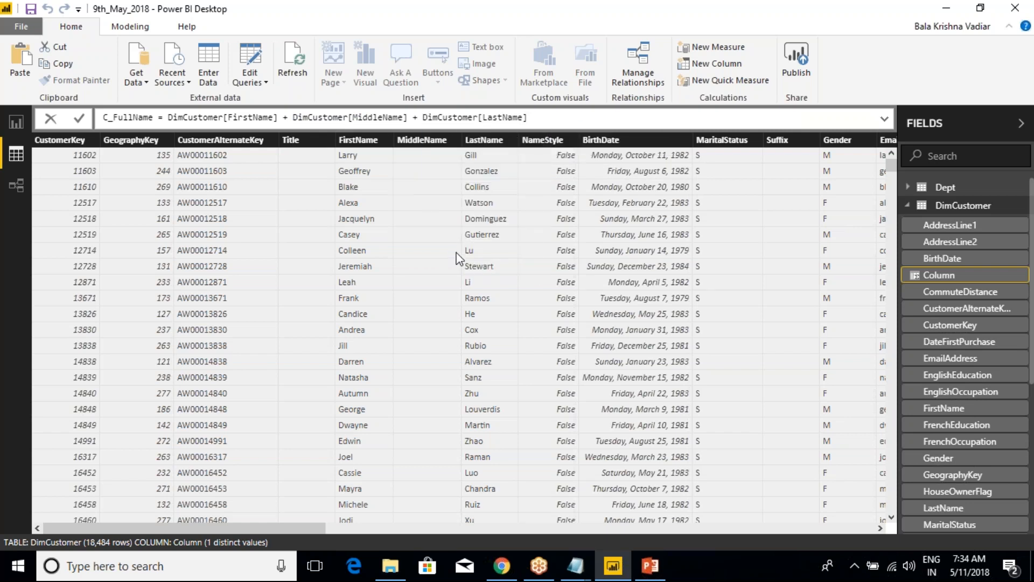
key(Return)
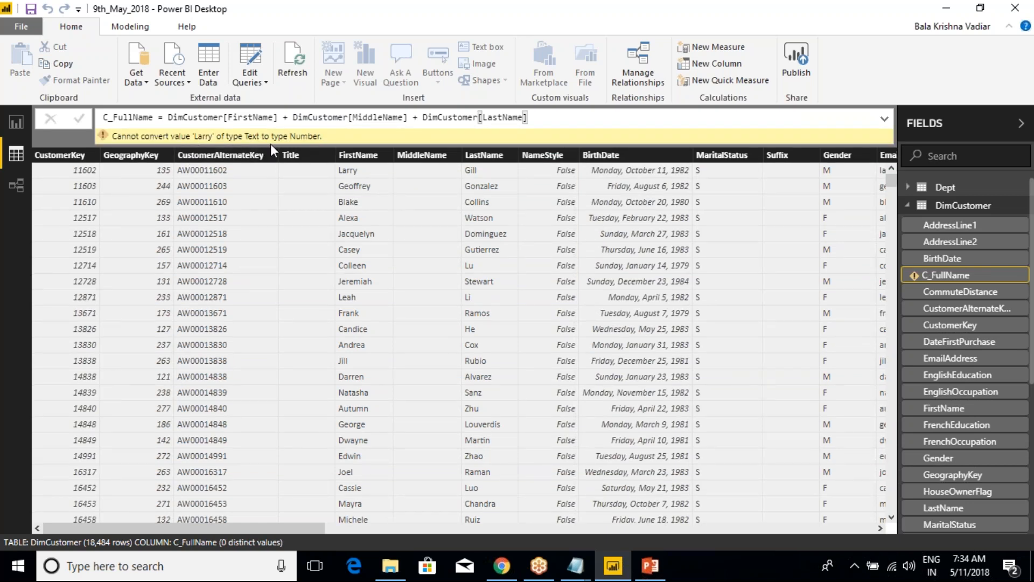
Replace both + operators in the C_FullName formula with &, commit it and view the column's values
click(288, 117)
key(BackSpace)
text(&)
click(418, 117)
key(BackSpace)
text(&)
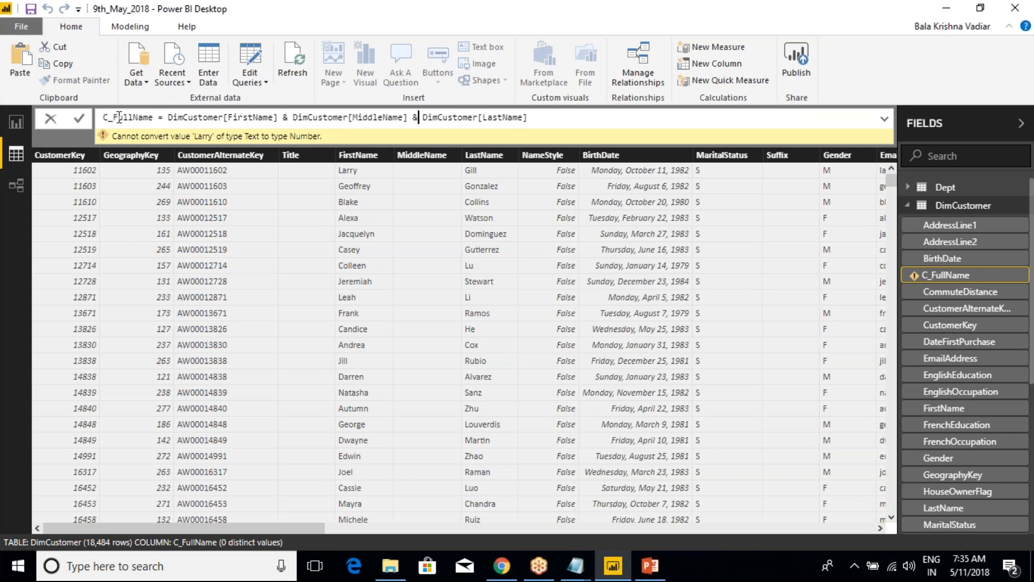
click(542, 116)
key(Return)
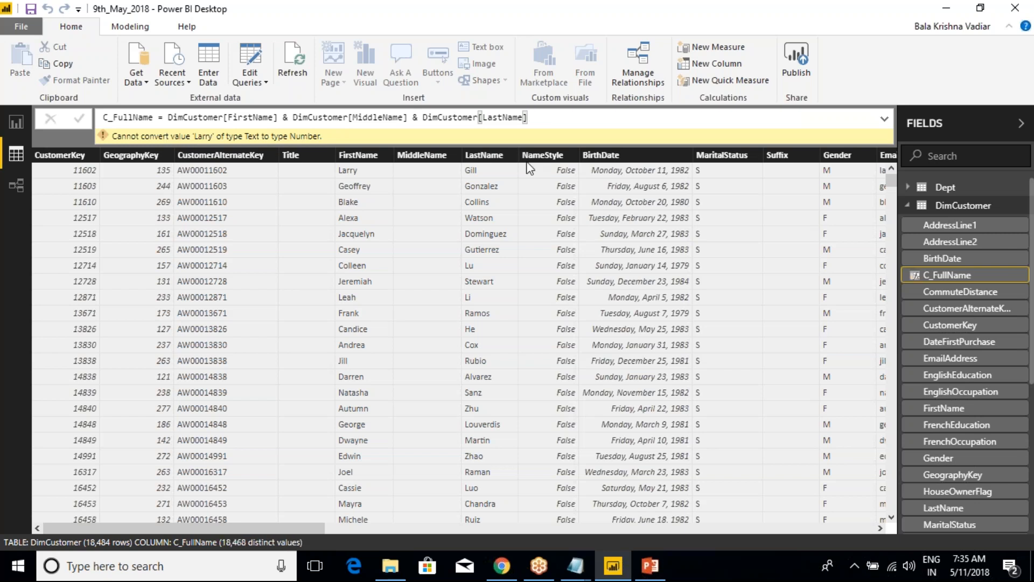
drag(271, 528, 845, 520)
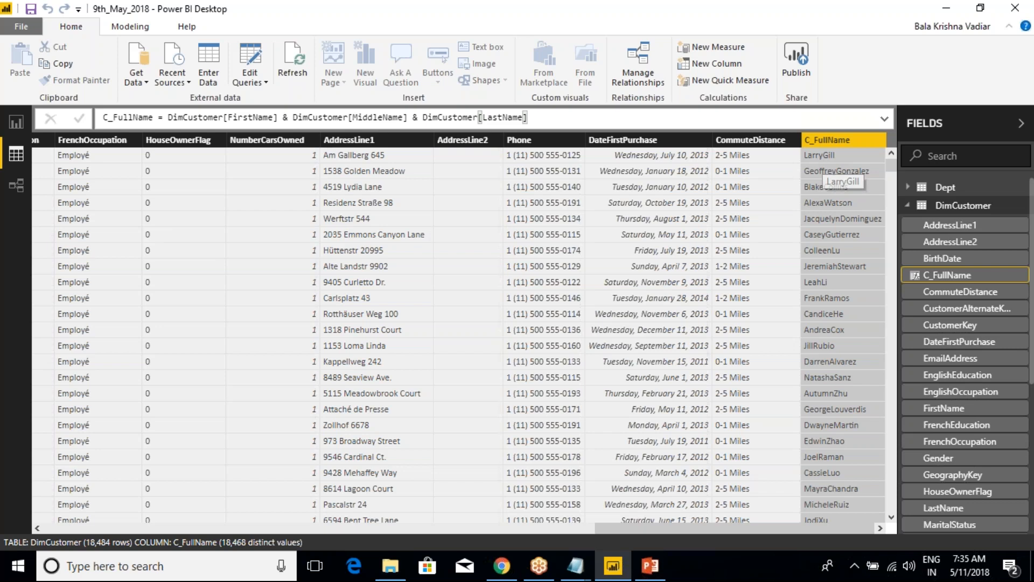
Insert a " " separator between FirstName and MiddleName in the C_FullName formula, commit it and view the column
click(293, 118)
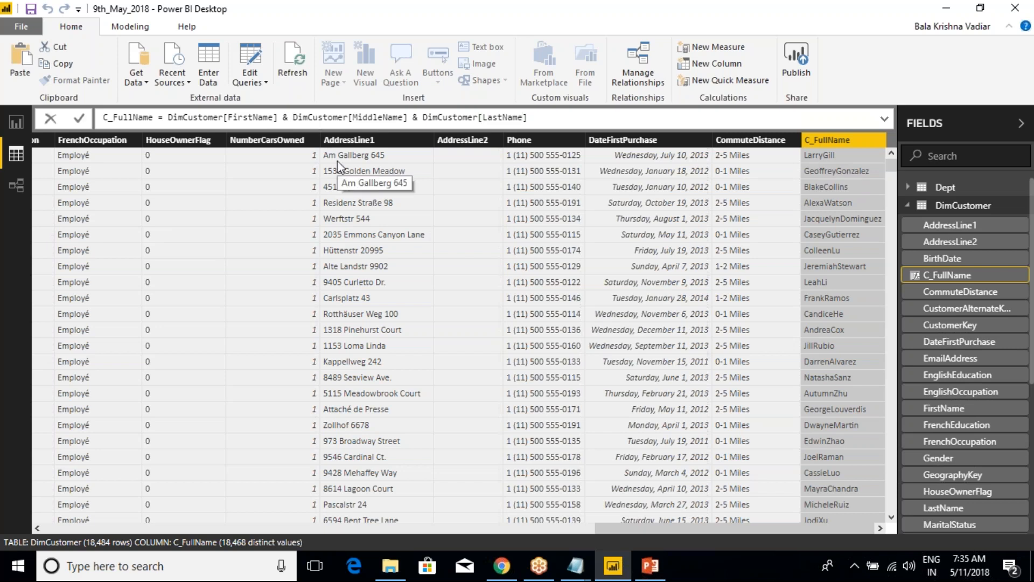
text(&)
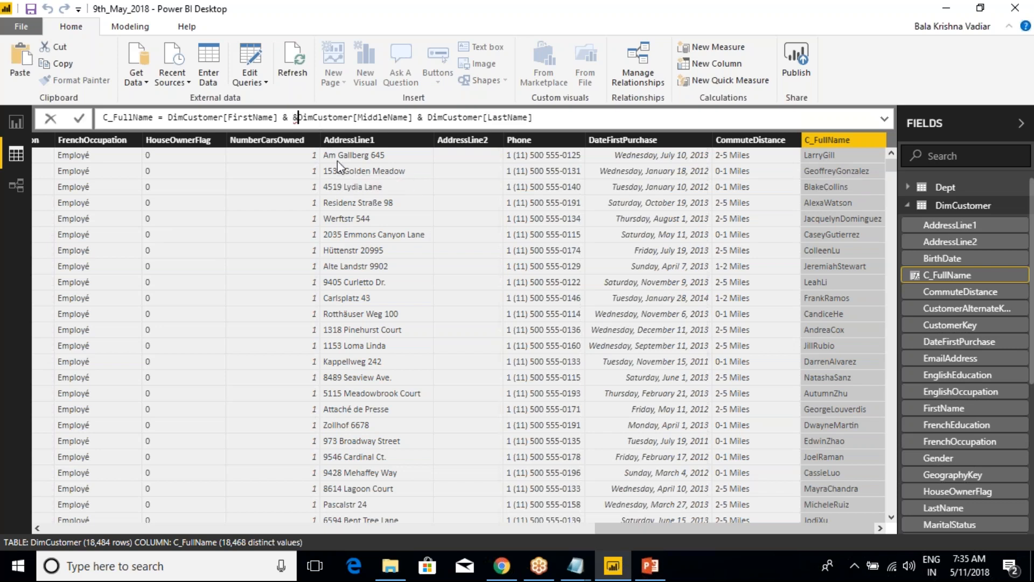
key(BackSpace)
text(")
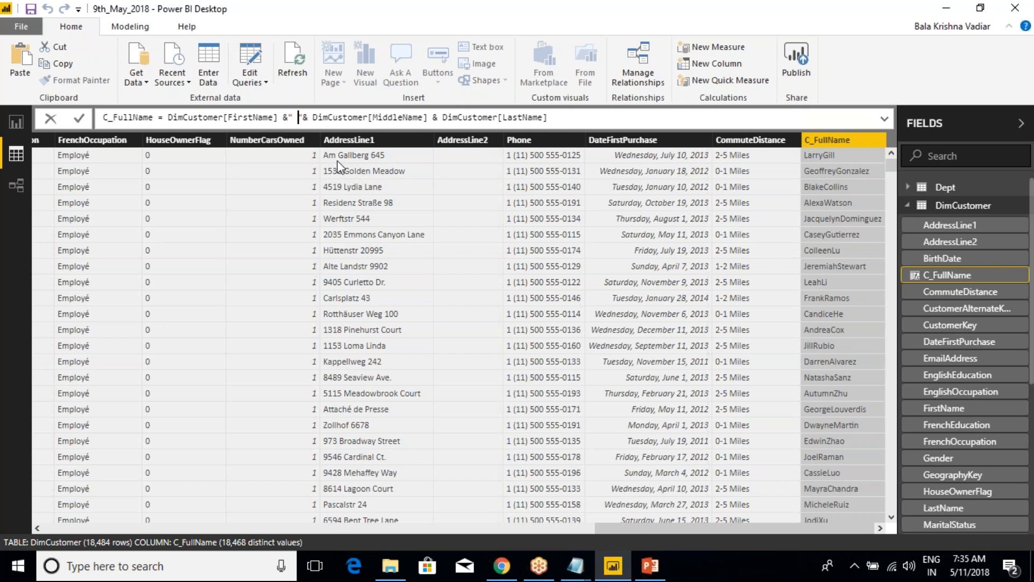
key(Return)
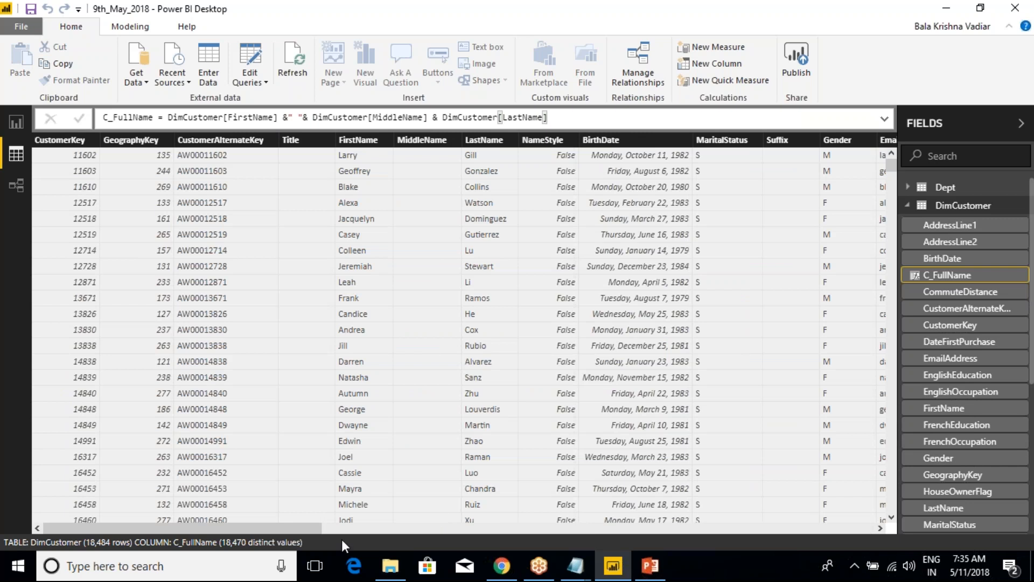
drag(289, 525, 856, 522)
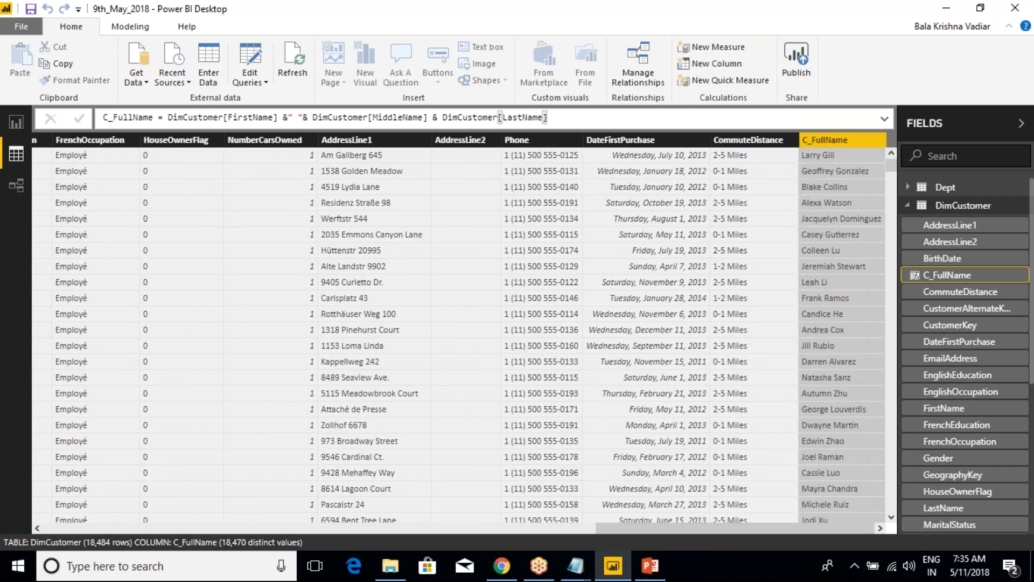
Review the C_FullName formula and the combined names in its column
click(440, 117)
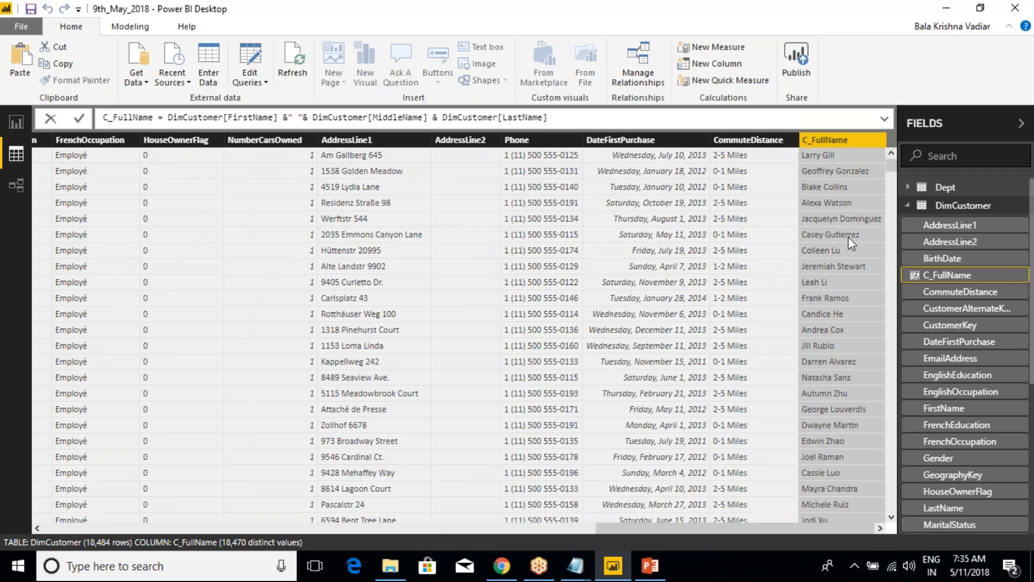
scroll(848, 245, down, 7)
scroll(847, 244, up, 7)
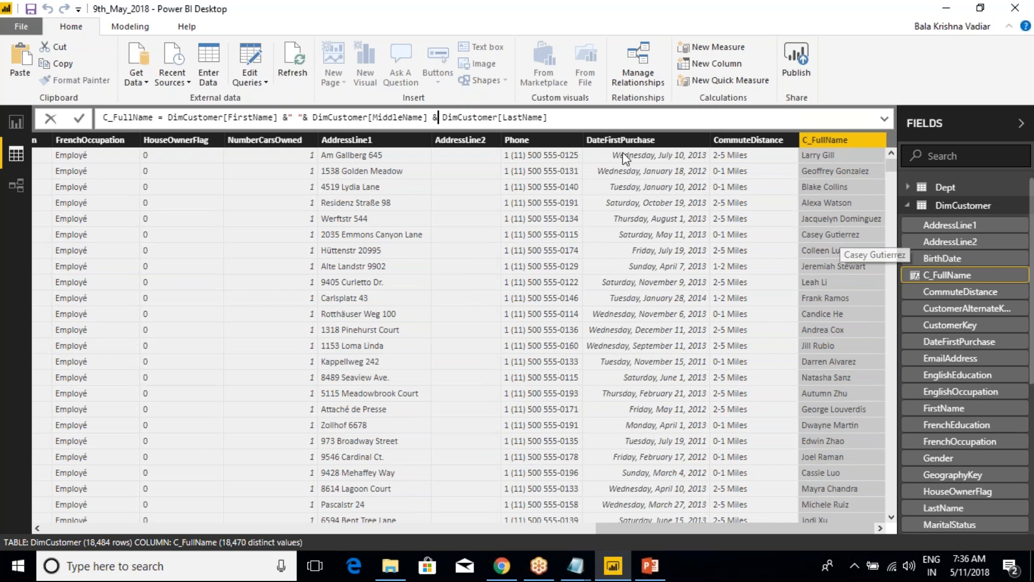
click(555, 120)
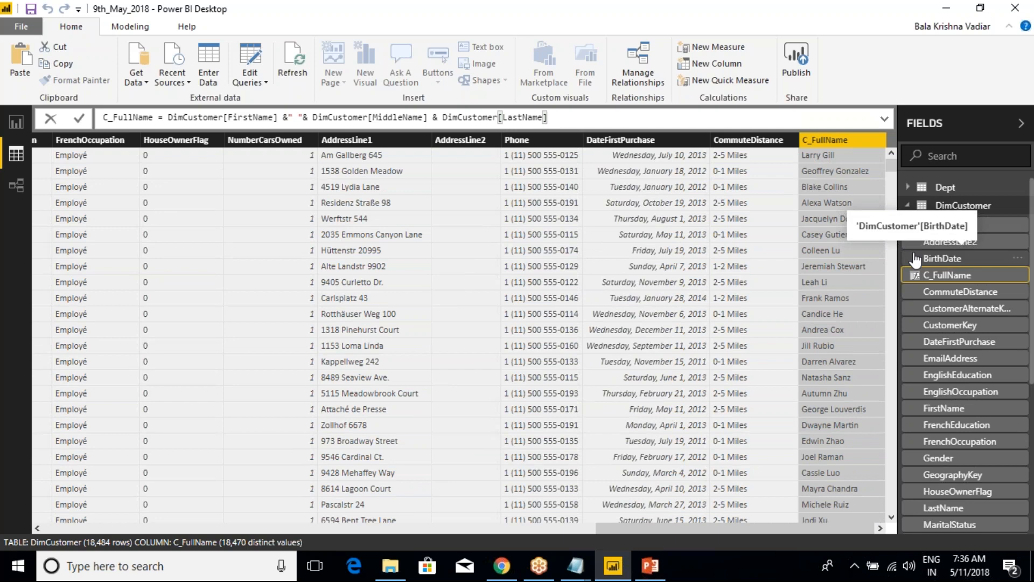
click(907, 209)
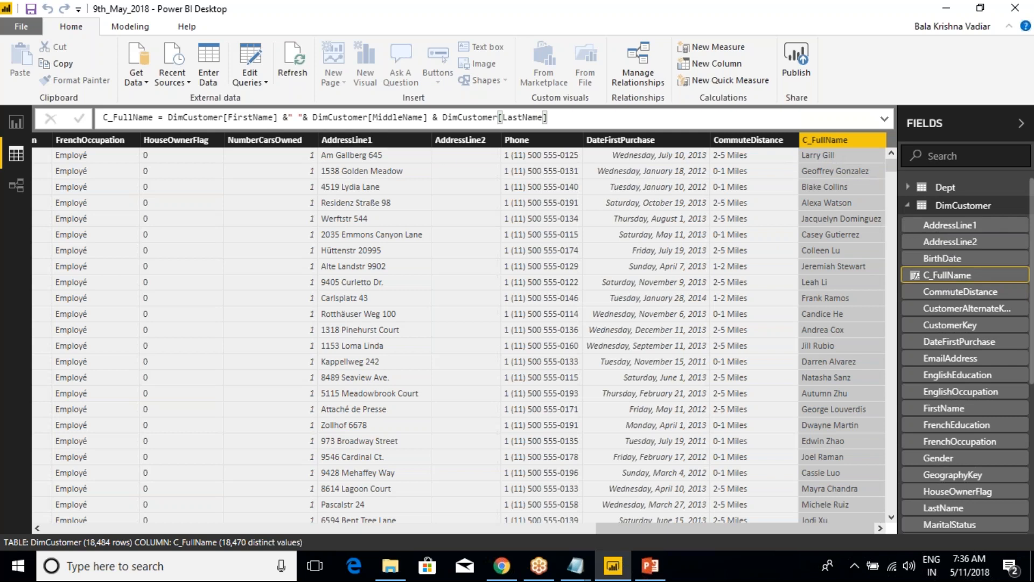
Box the FirstName, MiddleName and LastName columns in red, annotate how they form the full name, and clear the drawing
drag(626, 527, 65, 485)
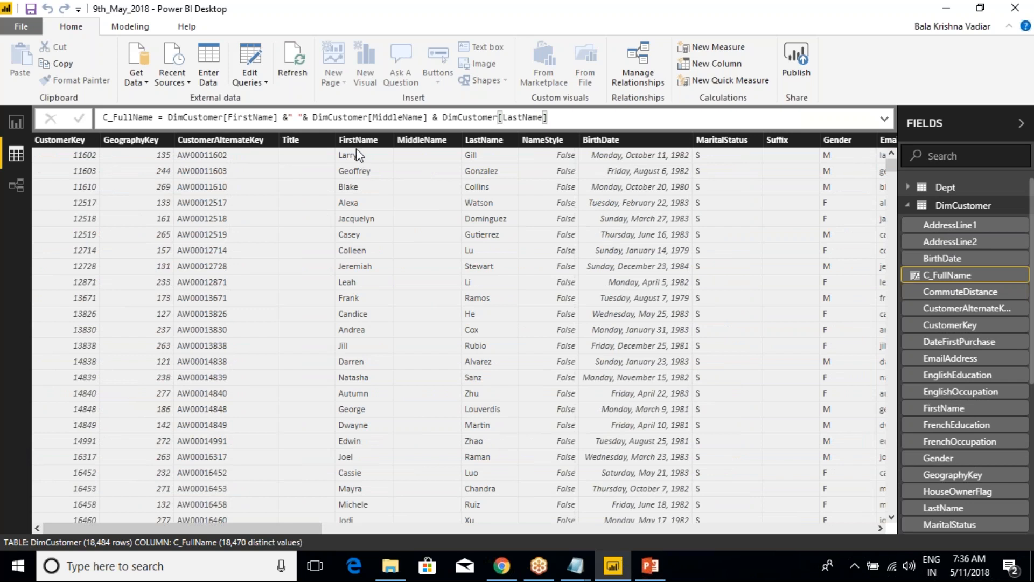
mouse_move(321, 123)
mouse_down()
mouse_move(514, 208)
mouse_move(518, 169)
mouse_up()
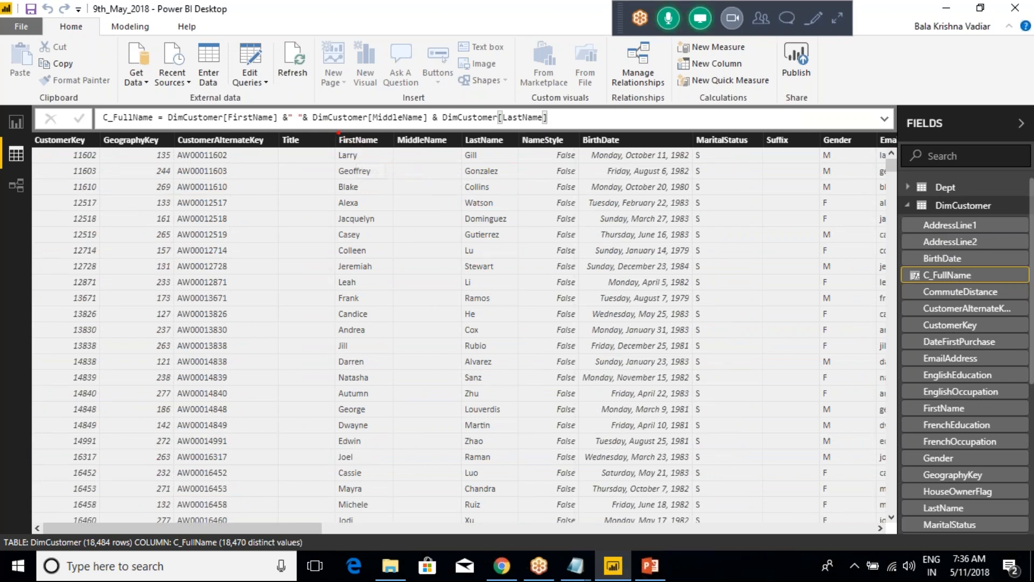
mouse_move(327, 125)
mouse_down()
mouse_move(503, 224)
mouse_move(527, 255)
mouse_up()
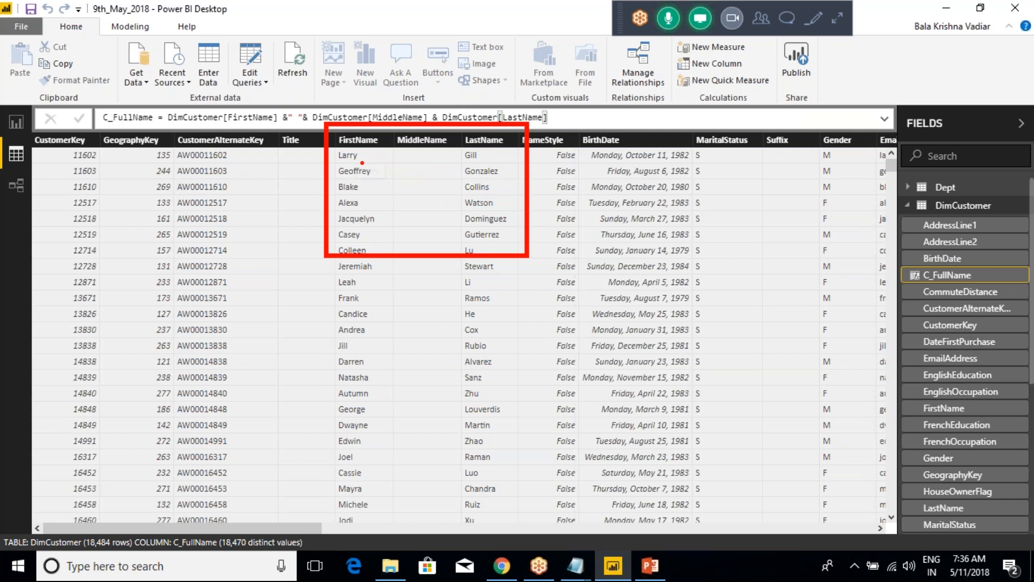
mouse_move(360, 154)
mouse_down()
mouse_move(377, 132)
mouse_move(416, 133)
mouse_up()
drag(470, 151, 477, 141)
mouse_move(384, 161)
mouse_down()
mouse_move(446, 152)
mouse_move(380, 167)
mouse_move(415, 208)
mouse_move(397, 220)
mouse_move(396, 245)
mouse_up()
mouse_move(394, 212)
mouse_down()
mouse_move(423, 209)
mouse_move(412, 221)
mouse_move(444, 232)
mouse_up()
click(425, 226)
drag(458, 208, 461, 233)
click(473, 231)
drag(504, 206, 494, 238)
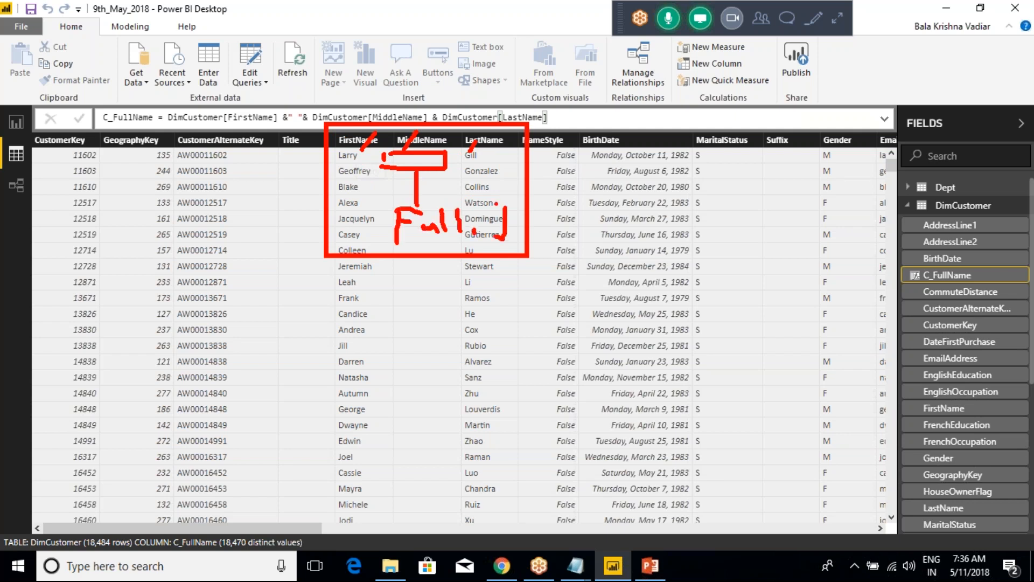
key(Escape)
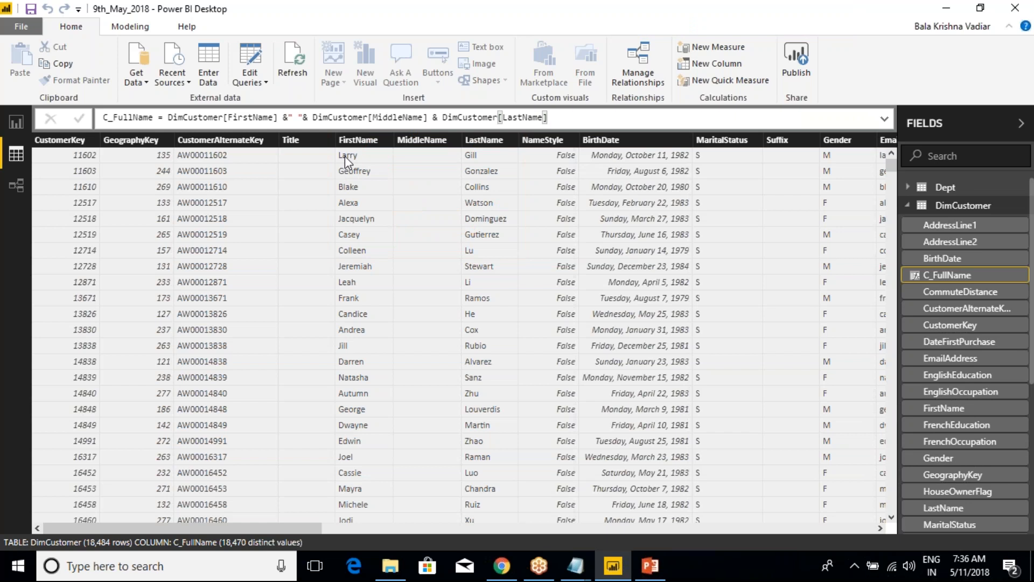
Mark in red how the name parts combine in the first three rows, clear the marks and view C_FullName
mouse_move(345, 156)
mouse_down()
mouse_move(552, 160)
mouse_move(526, 147)
mouse_up()
mouse_move(369, 172)
mouse_down()
mouse_move(560, 173)
mouse_move(472, 188)
mouse_up()
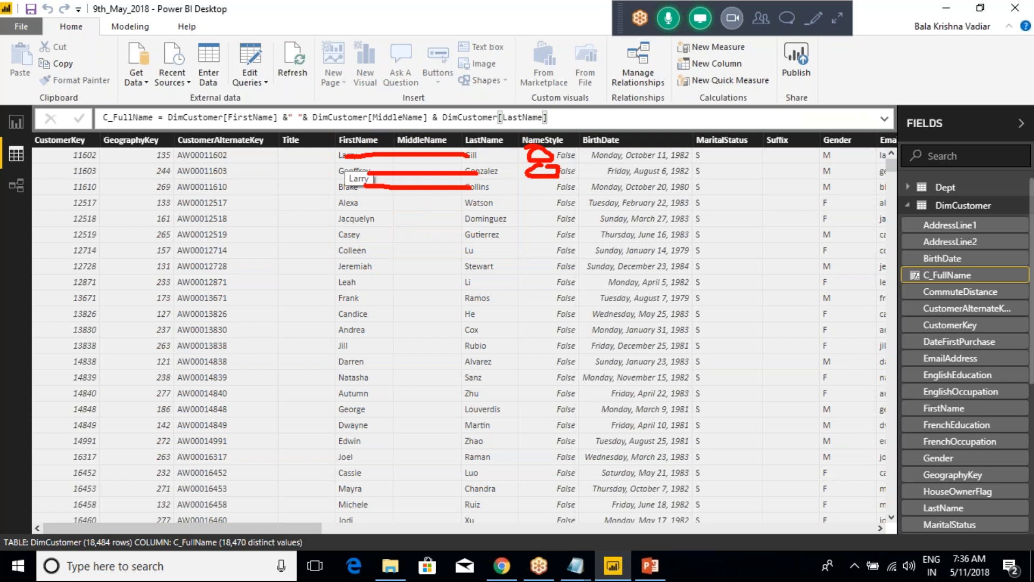
mouse_move(535, 187)
mouse_down()
mouse_move(549, 191)
mouse_move(529, 183)
mouse_up()
key(Escape)
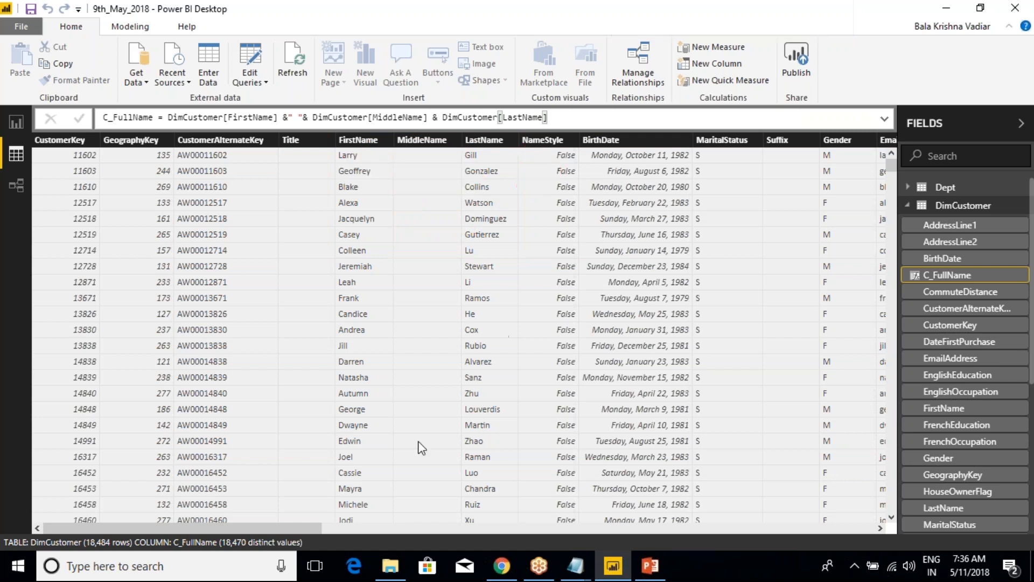
drag(295, 528, 845, 528)
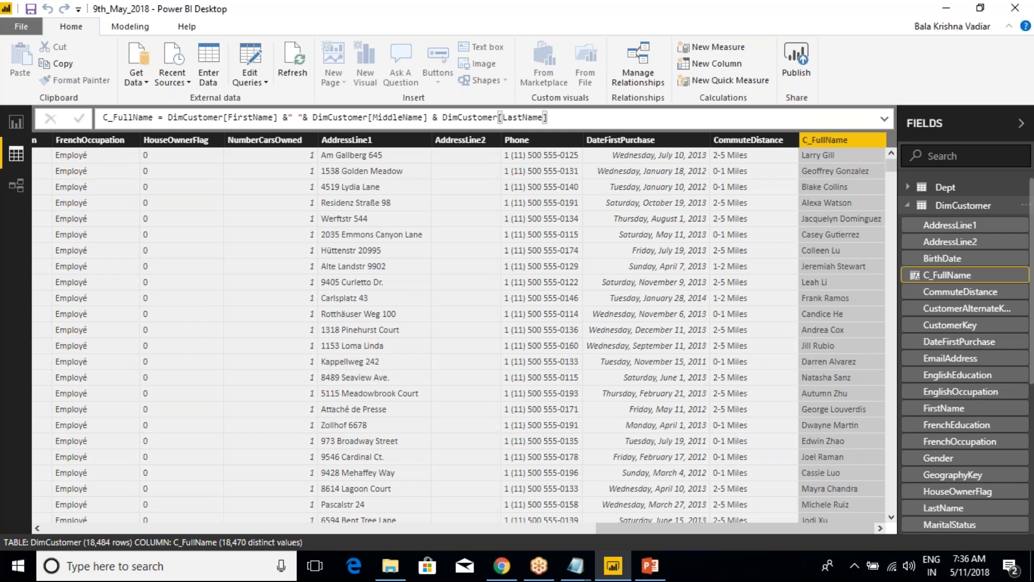
Collapse the DimCustomer fields and create a new column in the SalesData table
click(908, 205)
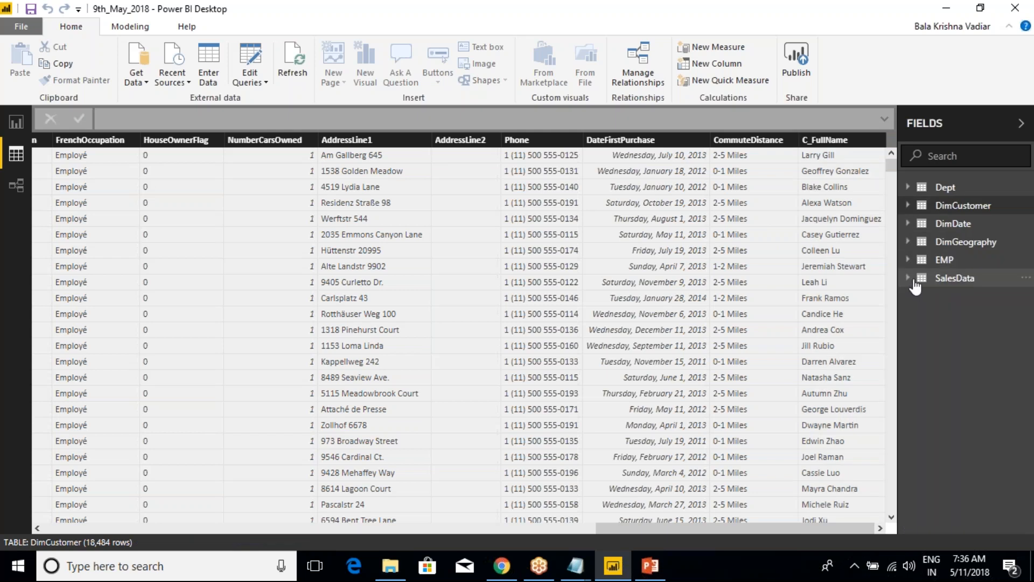
right_click(946, 278)
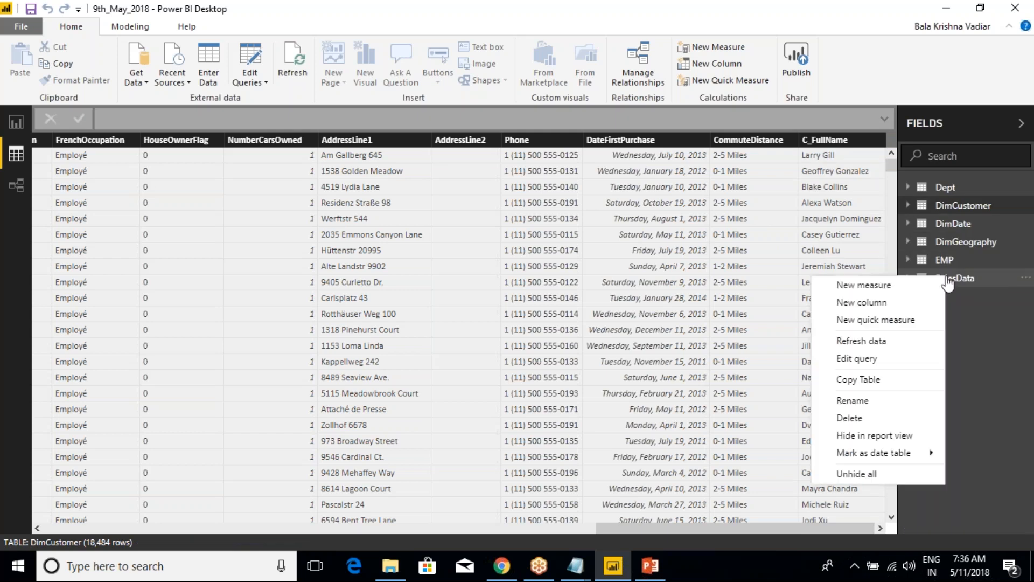
click(877, 308)
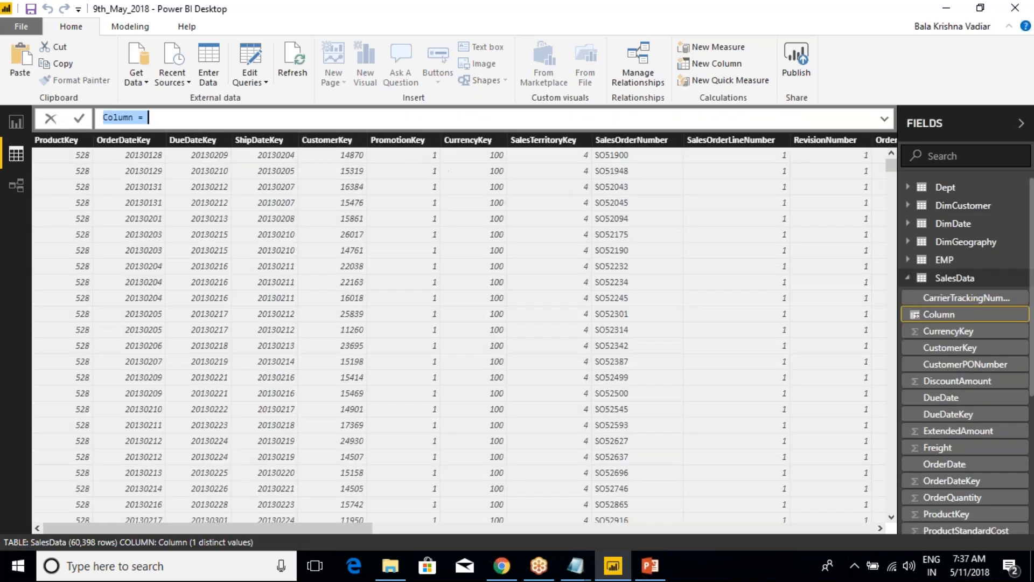
Replace the default column name with "C_TotalSales =" in the new SalesData column's formula
text(C)
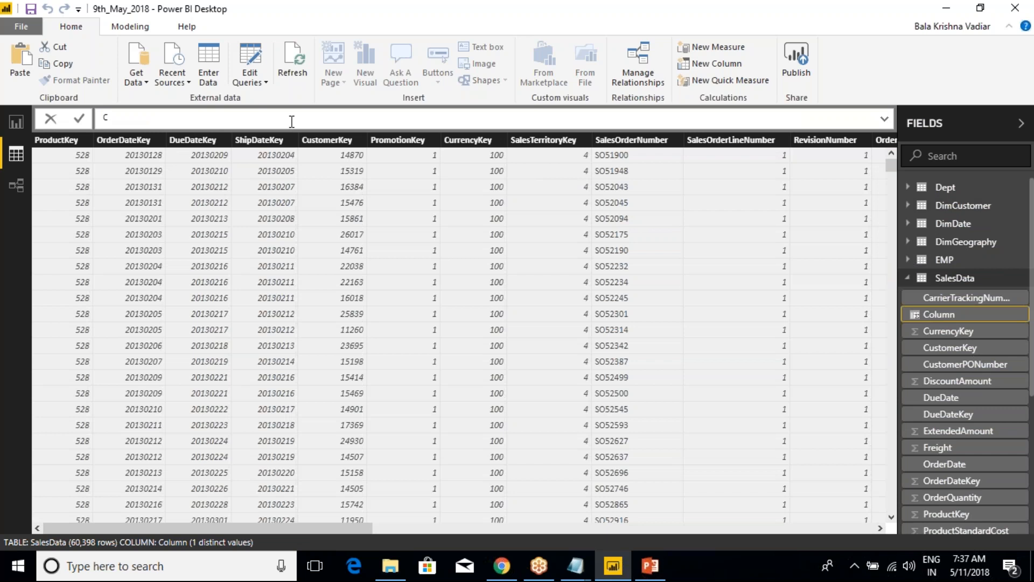
text(_)
text(Sales)
text(Amt)
key(BackSpace)
key(BackSpace)
key(BackSpace)
key(BackSpace)
key(BackSpace)
key(BackSpace)
key(BackSpace)
key(BackSpace)
text(TotalSales = SalesData[UnitPrice])
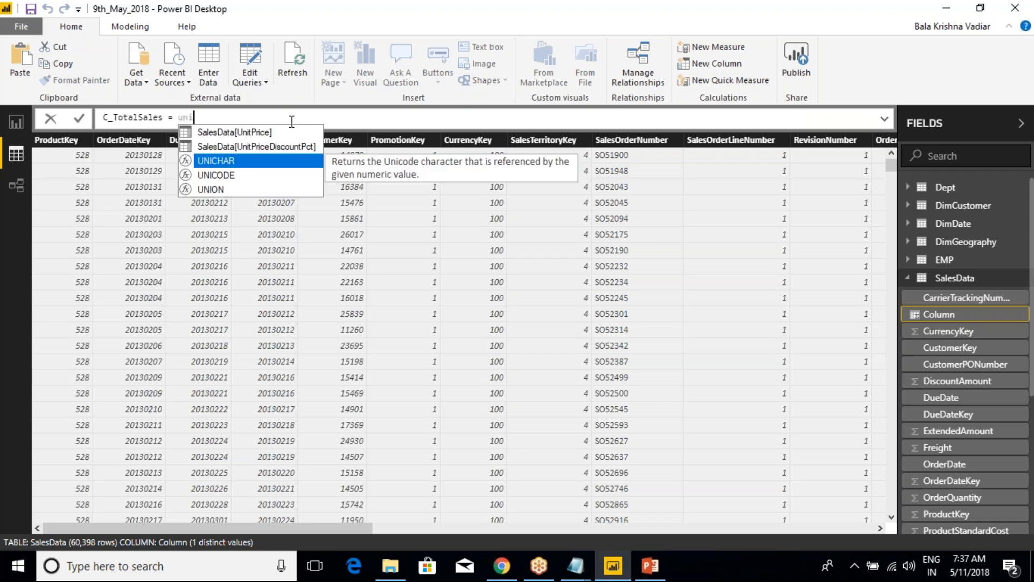
Complete the C_TotalSales formula as SalesData[UnitPrice] * SalesData[OrderQuantity], commit it and view the column
key(Tab)
text(* )
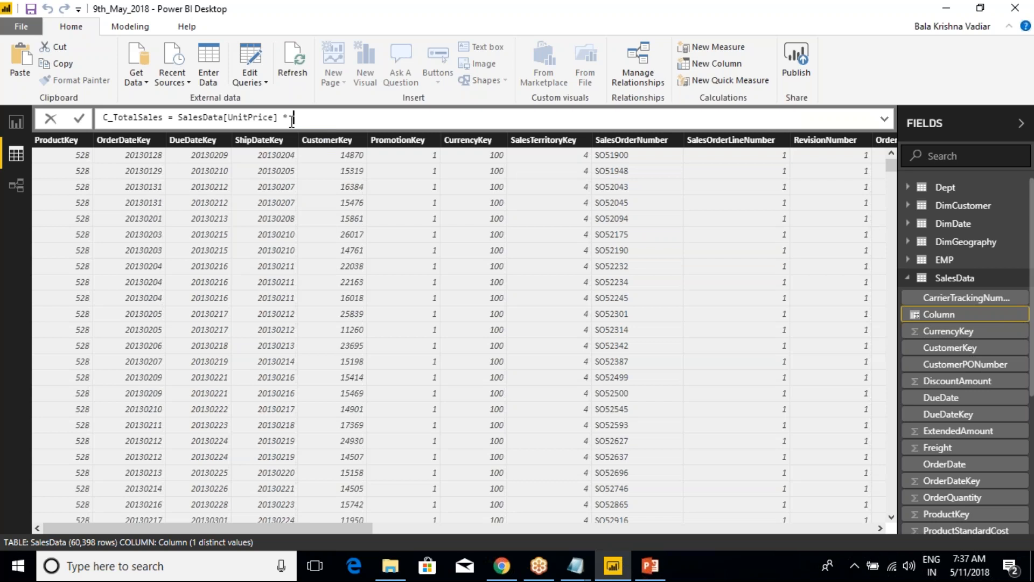
text(Order)
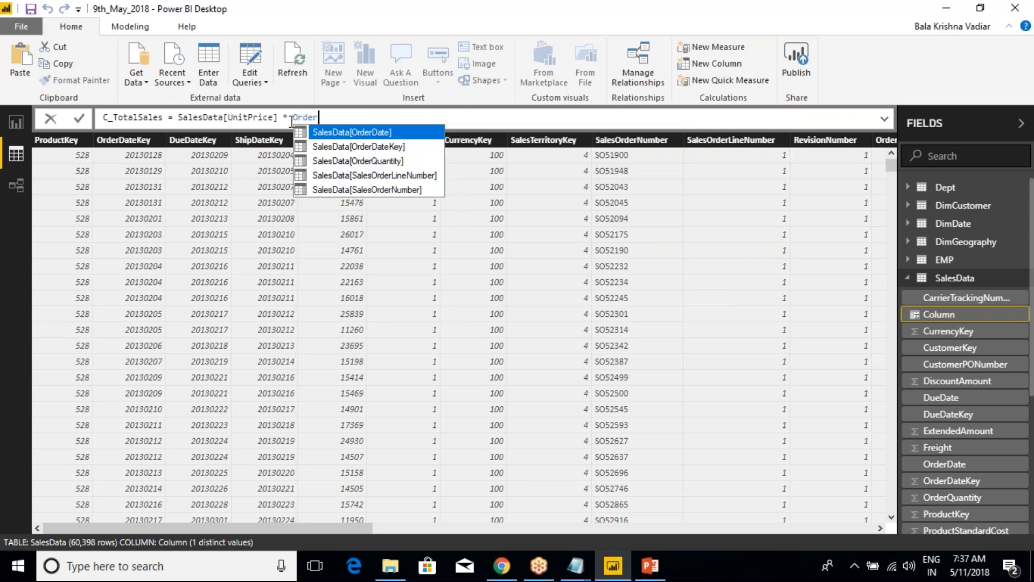
key(Down)
key(Down)
key(Tab)
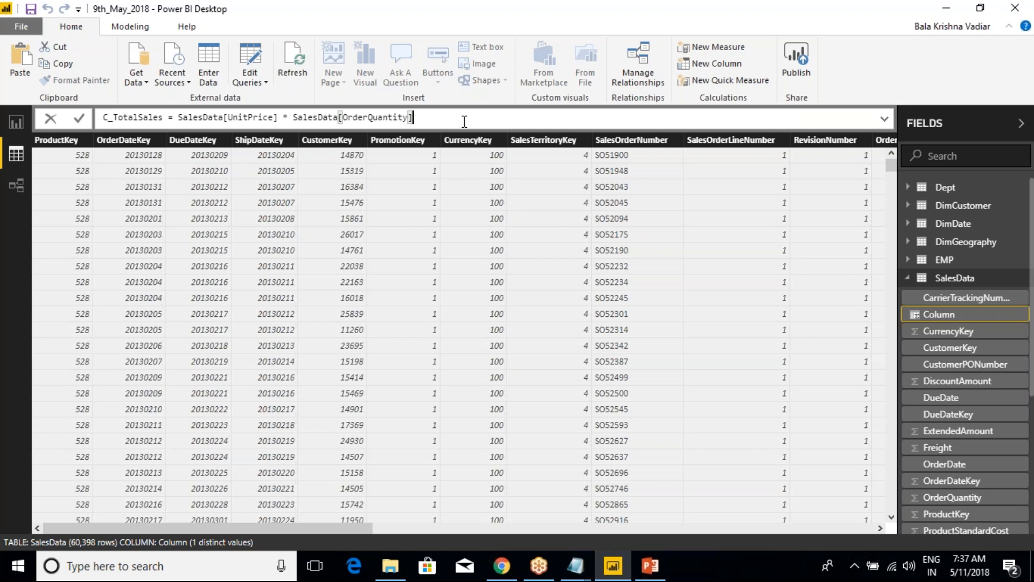
key(Return)
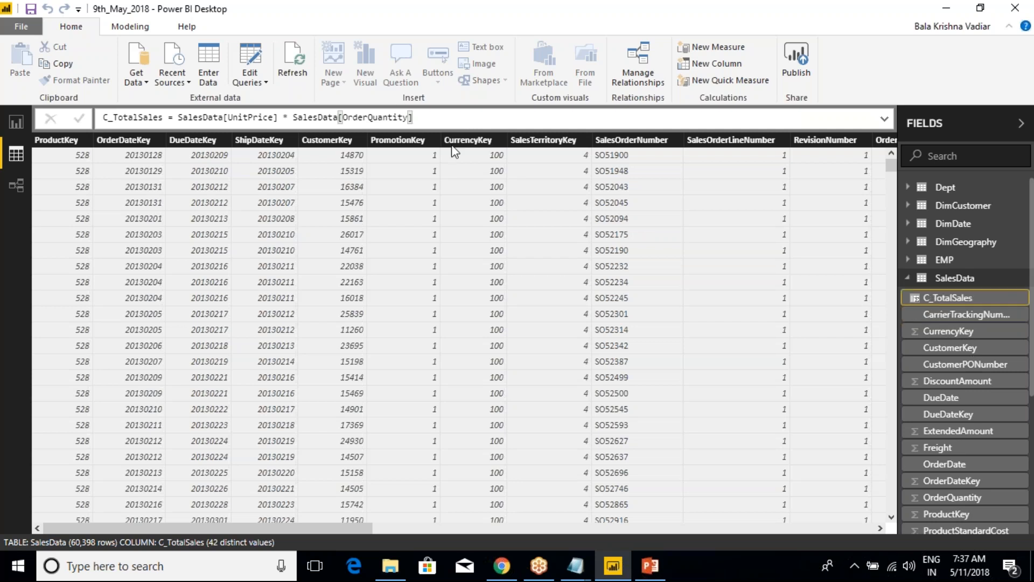
drag(350, 528, 835, 522)
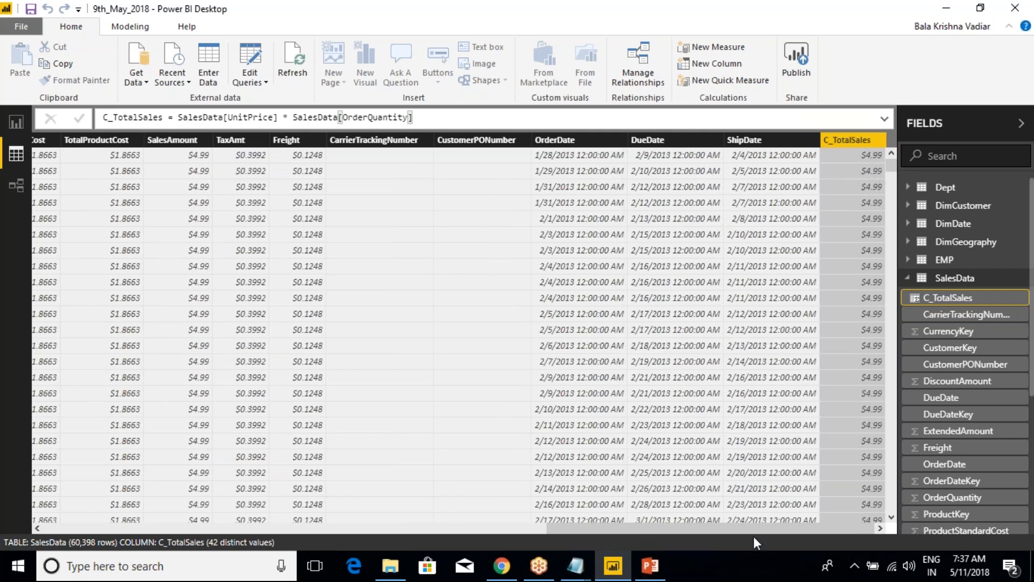
Compare the OrderQuantity and UnitPrice values with the C_TotalSales column in the SalesData table
drag(748, 531, 616, 528)
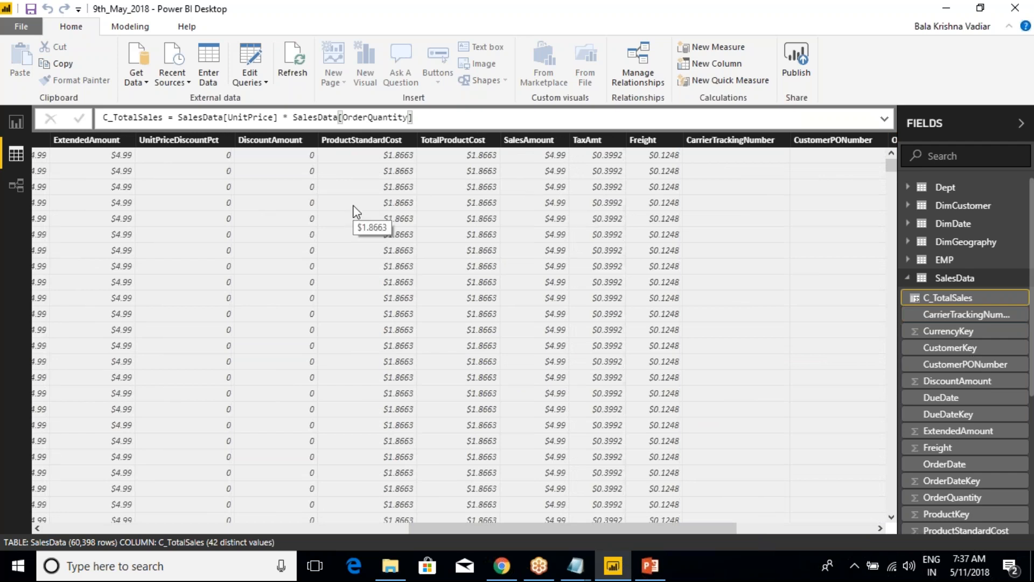
drag(666, 523, 535, 528)
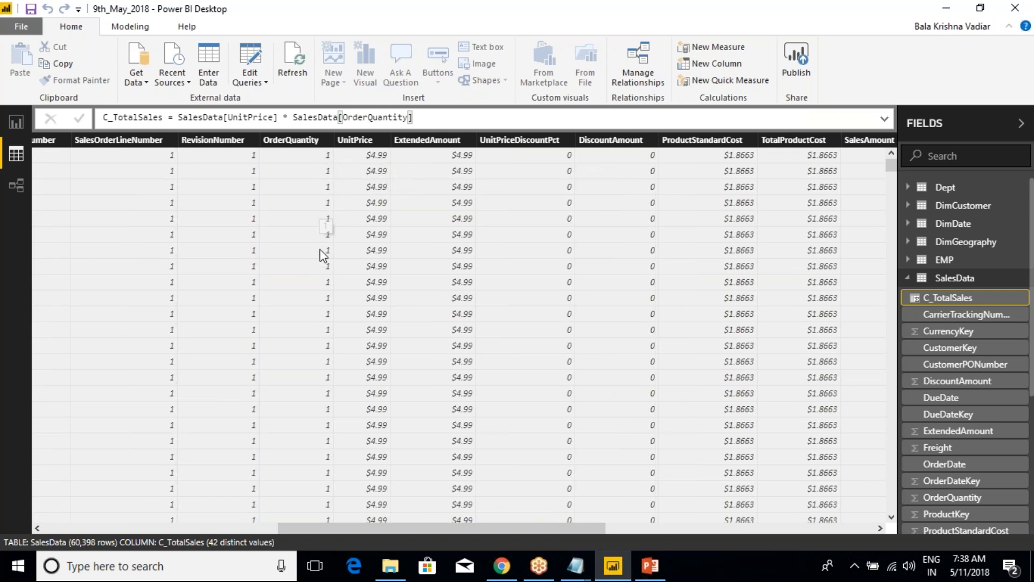
drag(439, 530, 790, 534)
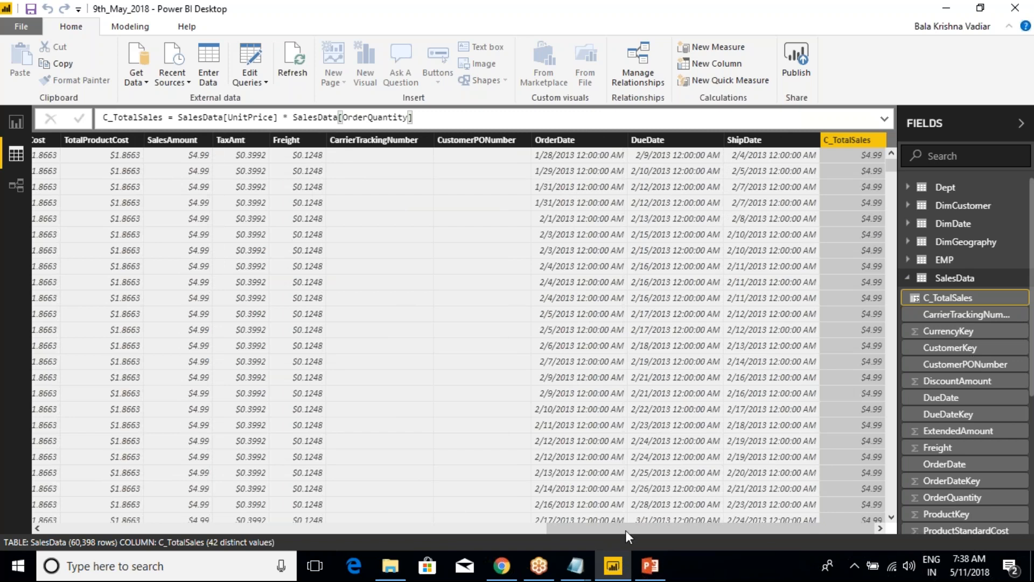
drag(621, 528, 391, 530)
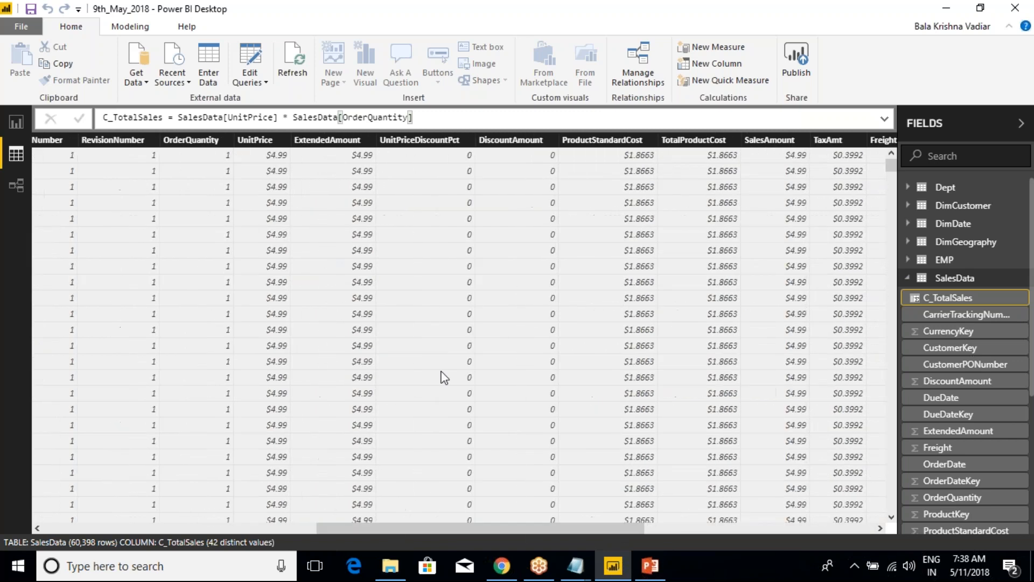
scroll(210, 330, down, 2)
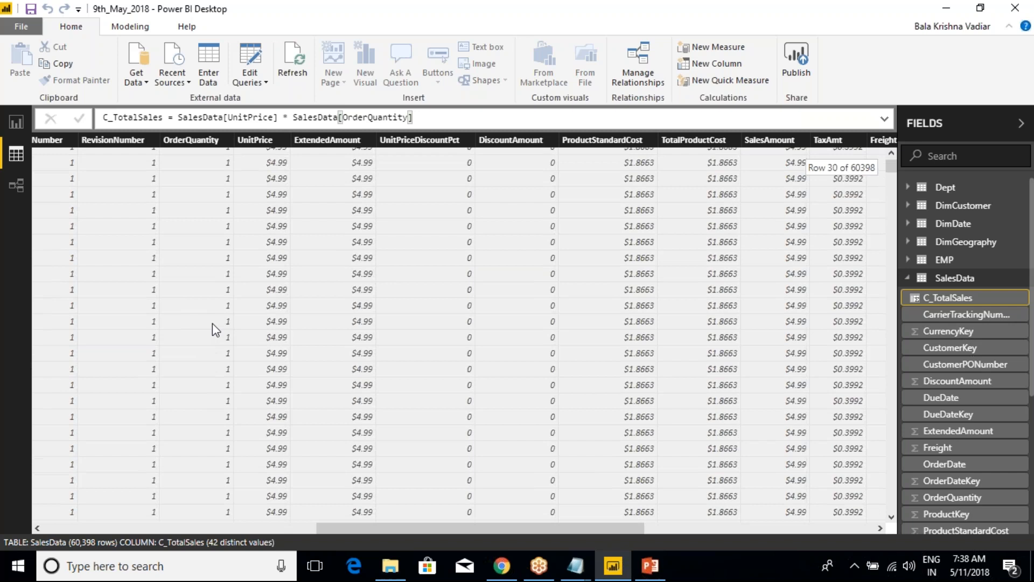
Sort the SalesData table by OrderQuantity in descending order and switch the sort to ascending
right_click(197, 140)
click(202, 143)
right_click(201, 142)
click(239, 170)
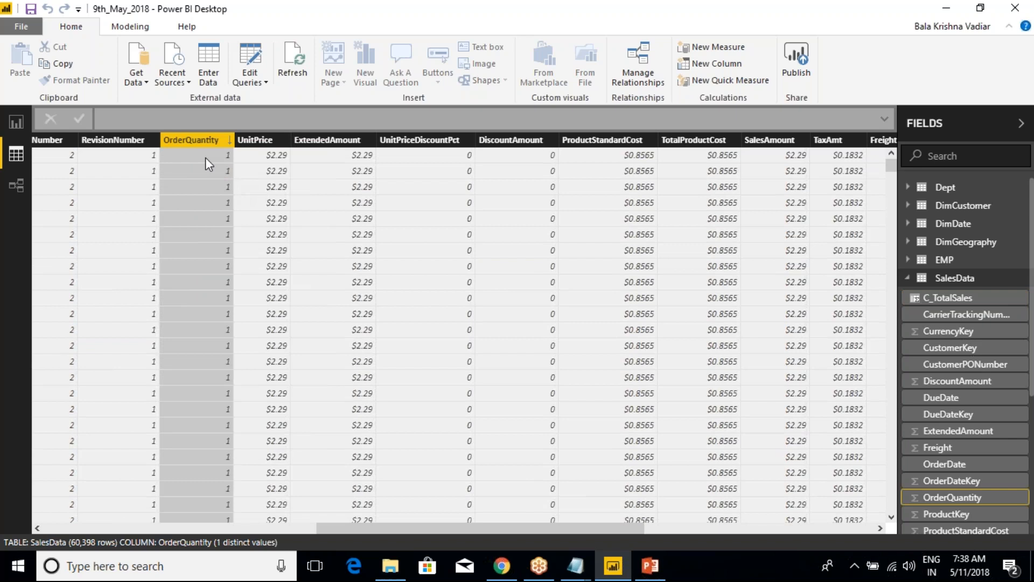
right_click(198, 143)
click(236, 154)
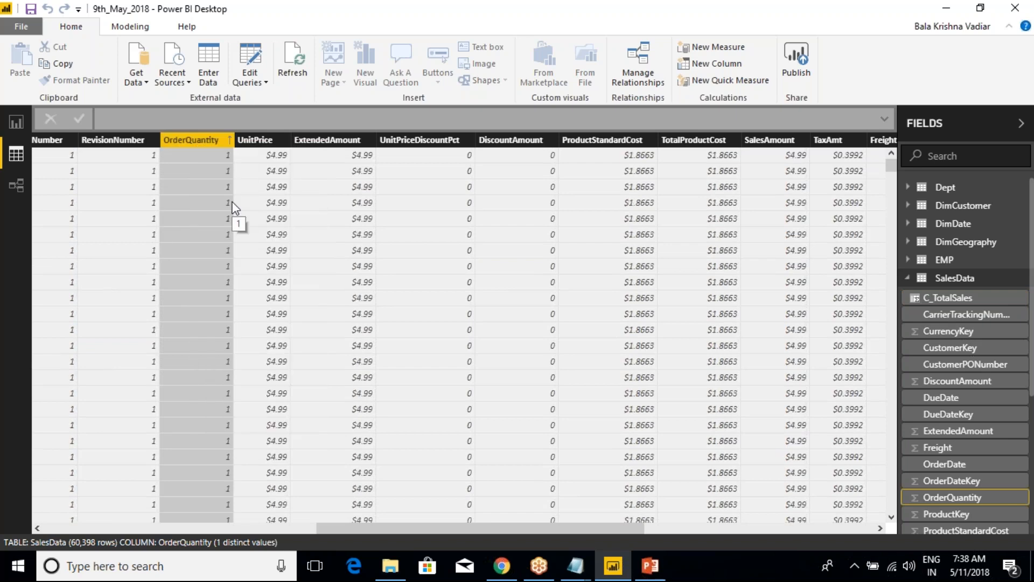
Examine OrderQuantity and UnitPrice in the sorted rows and view the C_TotalSales column with its formula
scroll(219, 215, up, 3)
scroll(516, 525, right, 10)
scroll(490, 493, left, 10)
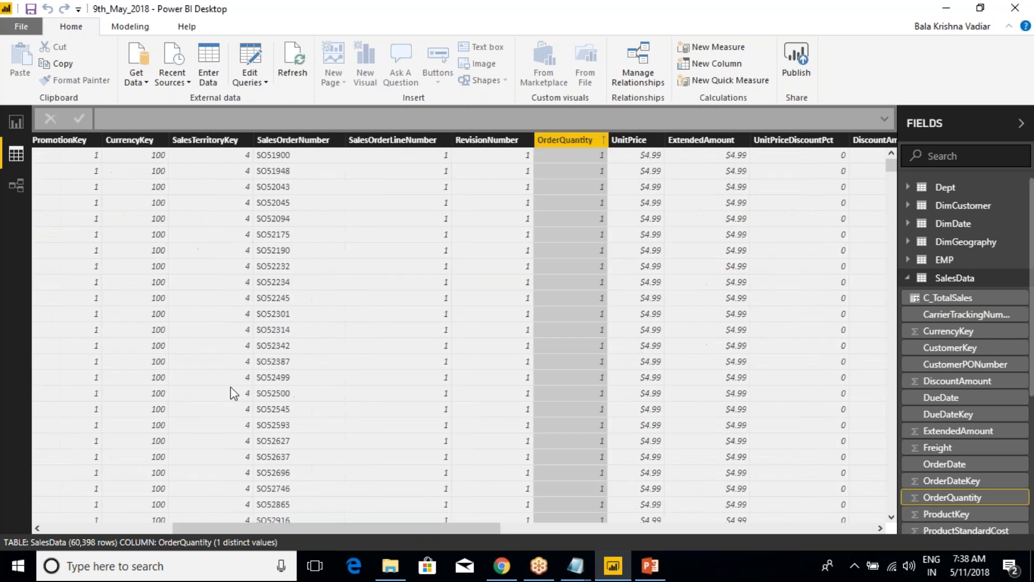
click(499, 154)
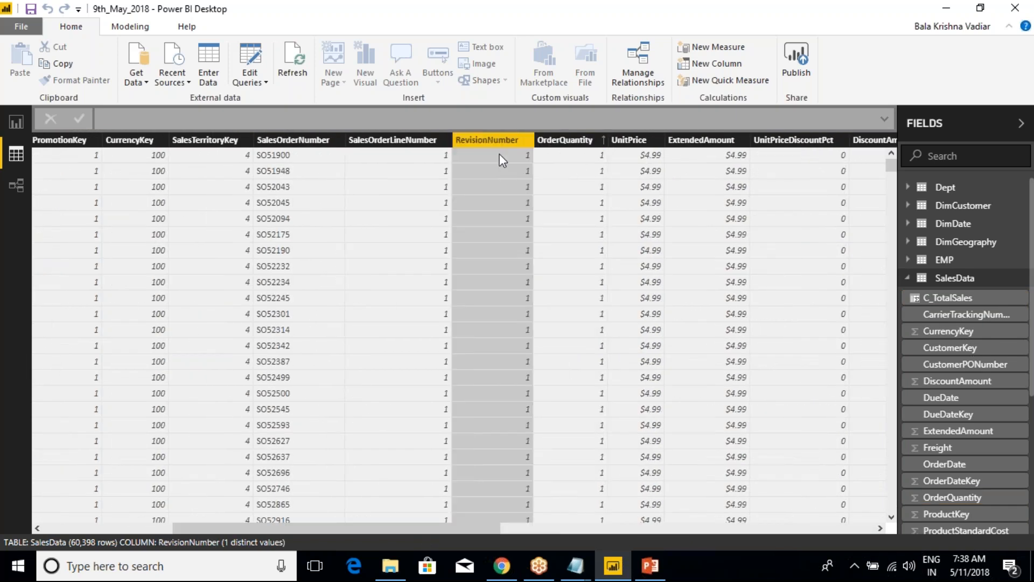
click(581, 156)
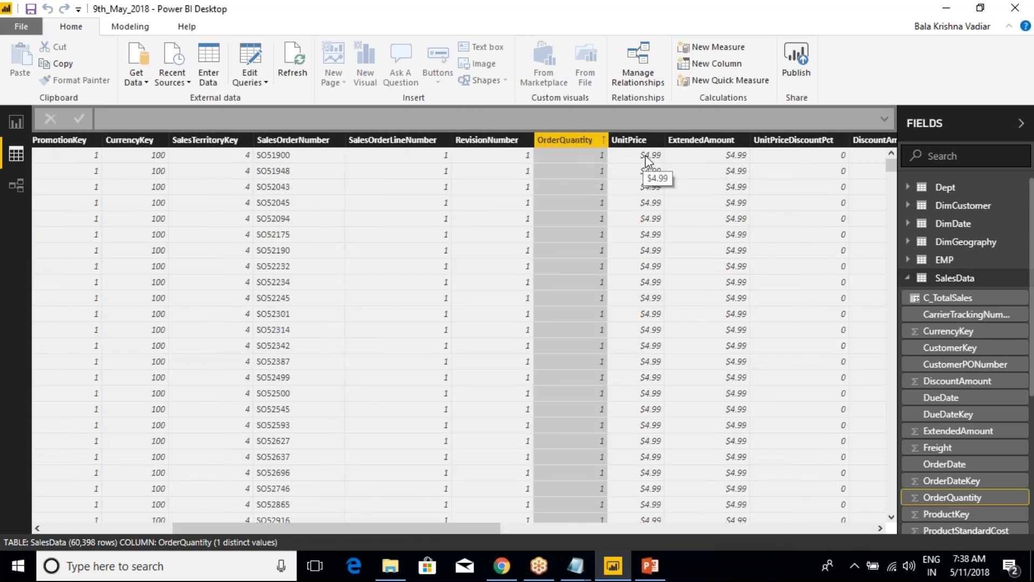
drag(445, 529, 847, 527)
click(858, 141)
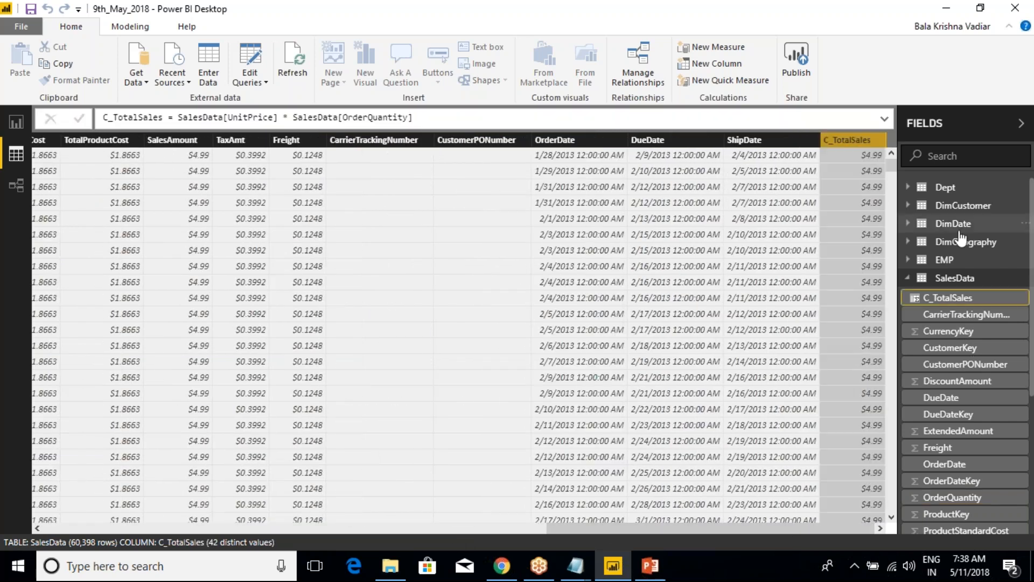
Create a new measure in the SalesData table and replace its default name with "M_Sum ="
click(908, 279)
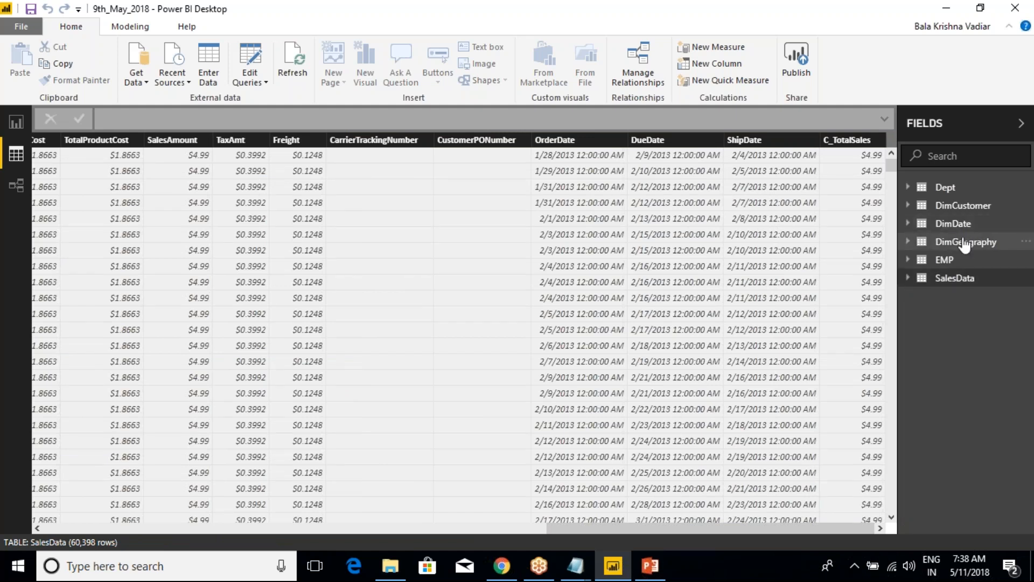
click(947, 285)
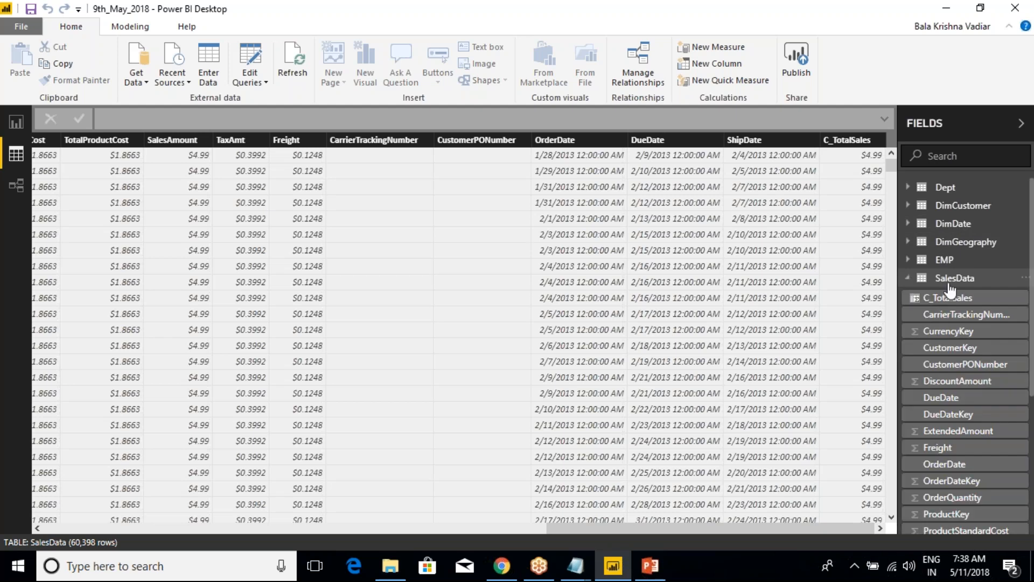
right_click(952, 288)
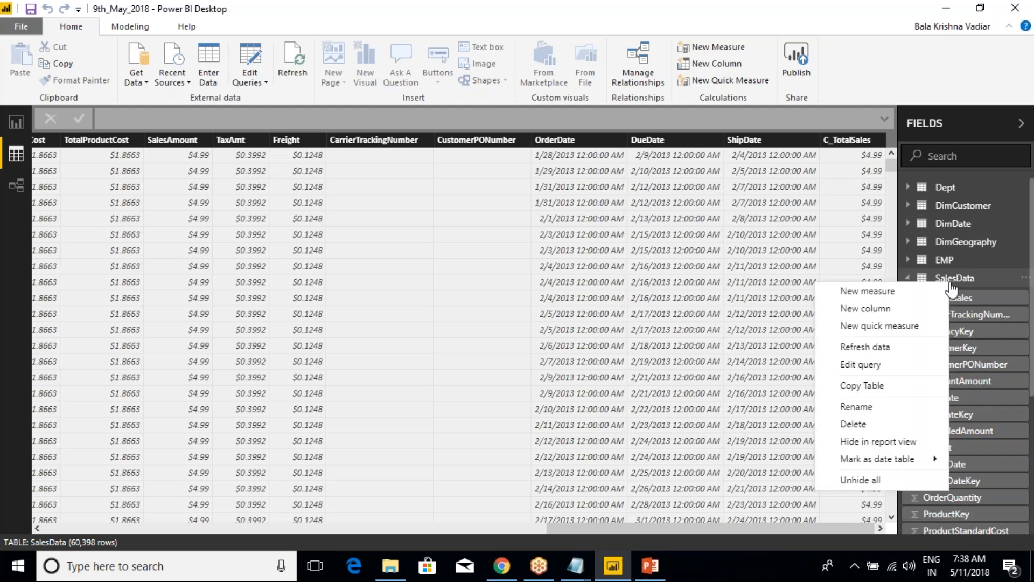
click(883, 295)
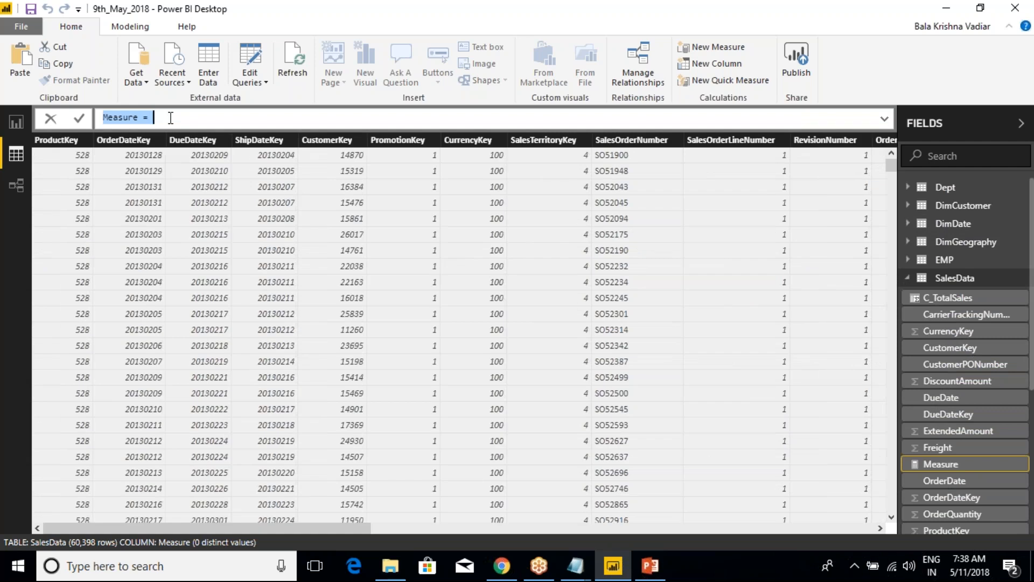
text(M_SUm)
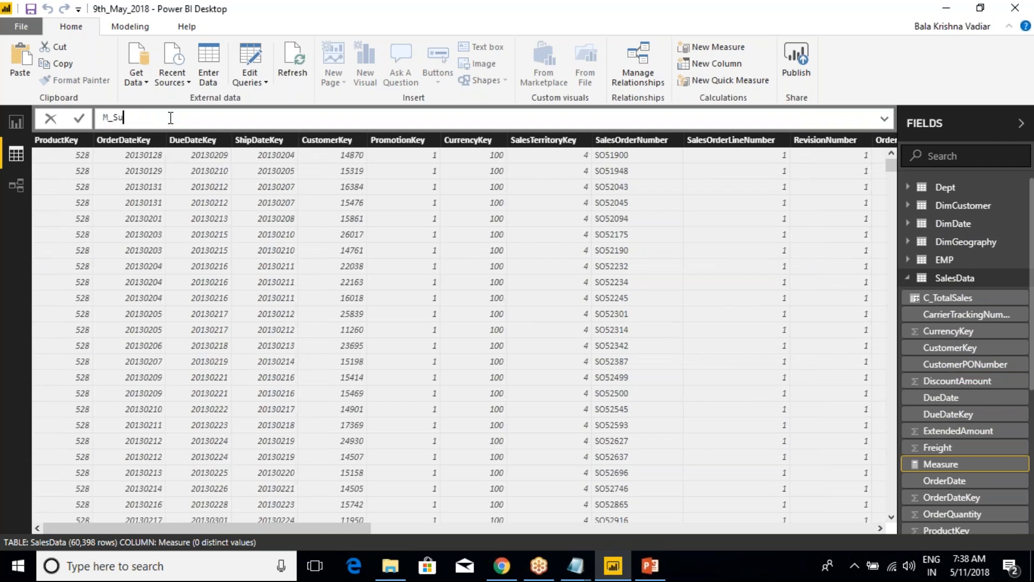
text( = SUM()
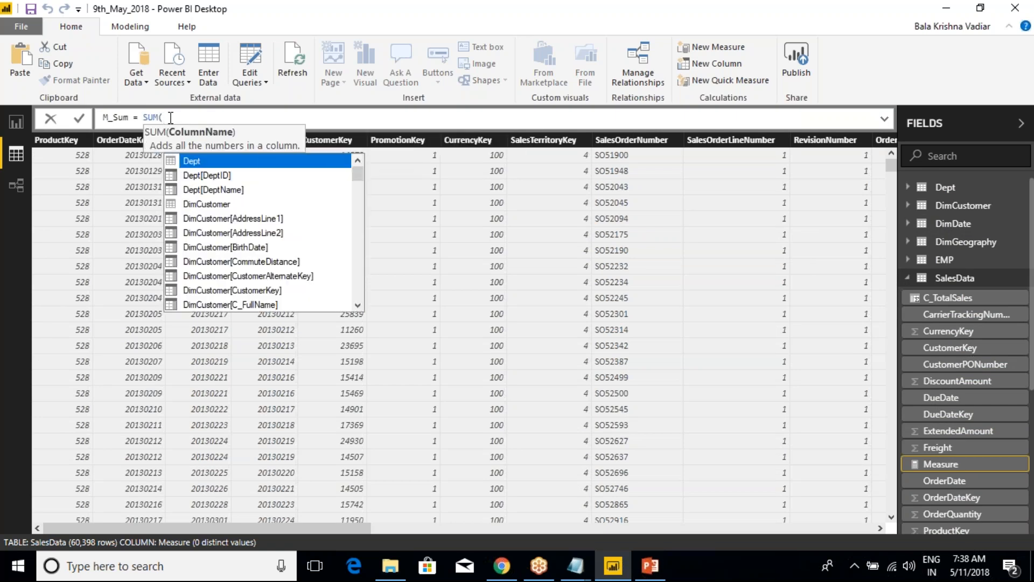
text(sales)
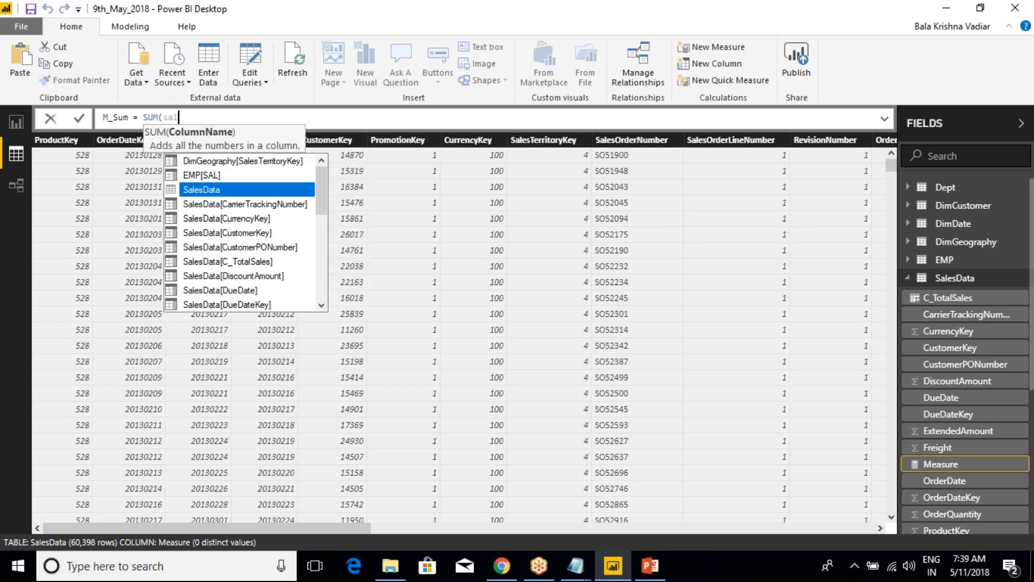
key(Down)
key(Down)
key(Down)
key(Down)
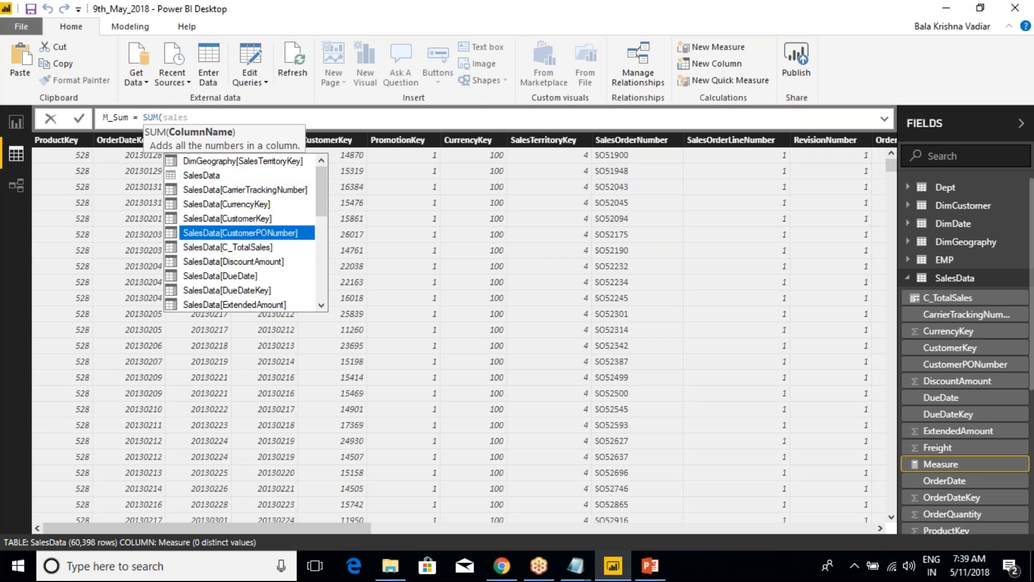
key(Down)
key(Down)
key(Down)
key(Down)
key(Down)
key(Down)
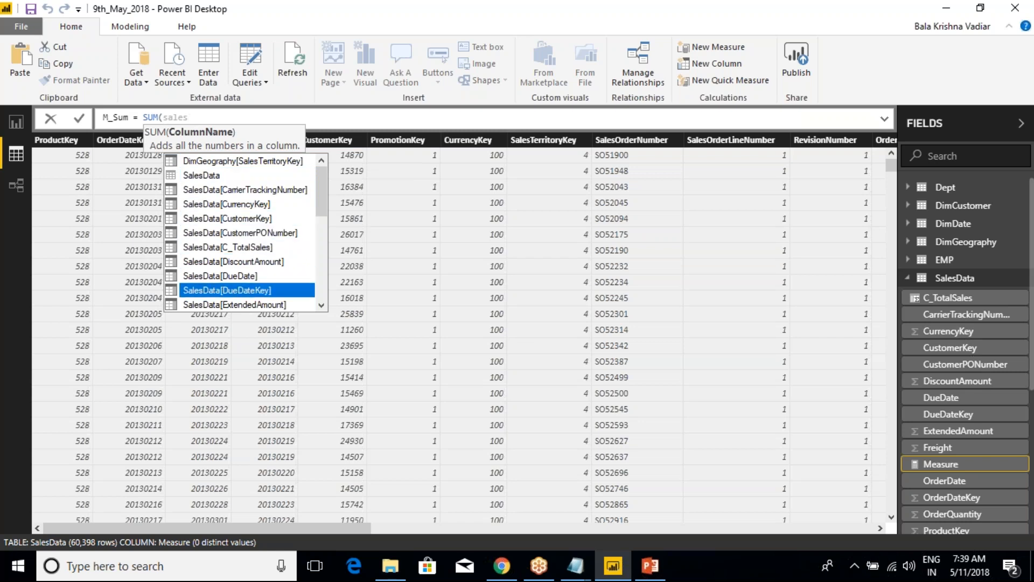
key(Down)
key(Down)
key(Down)
key(Down)
key(Down)
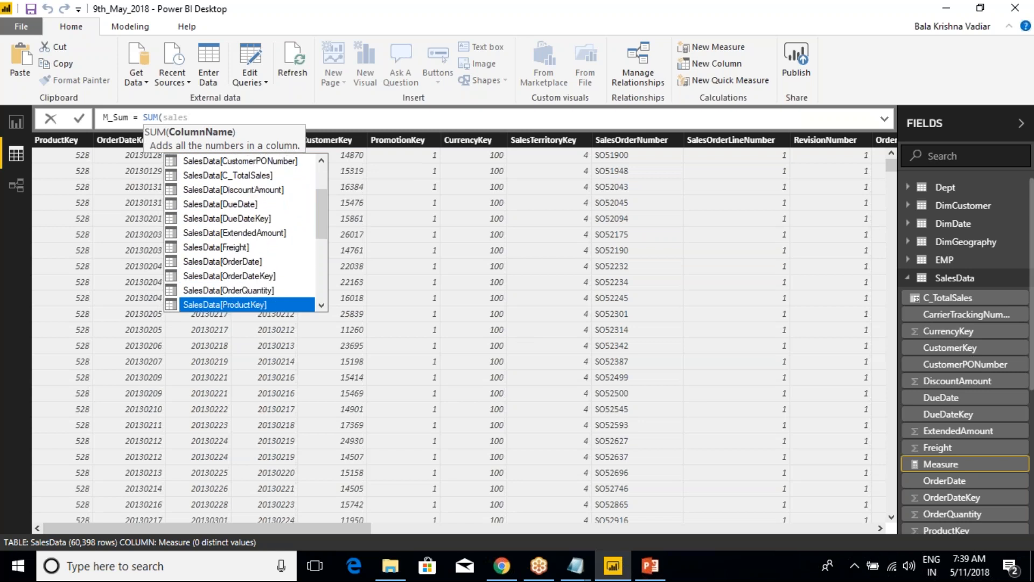
key(ctrl+a)
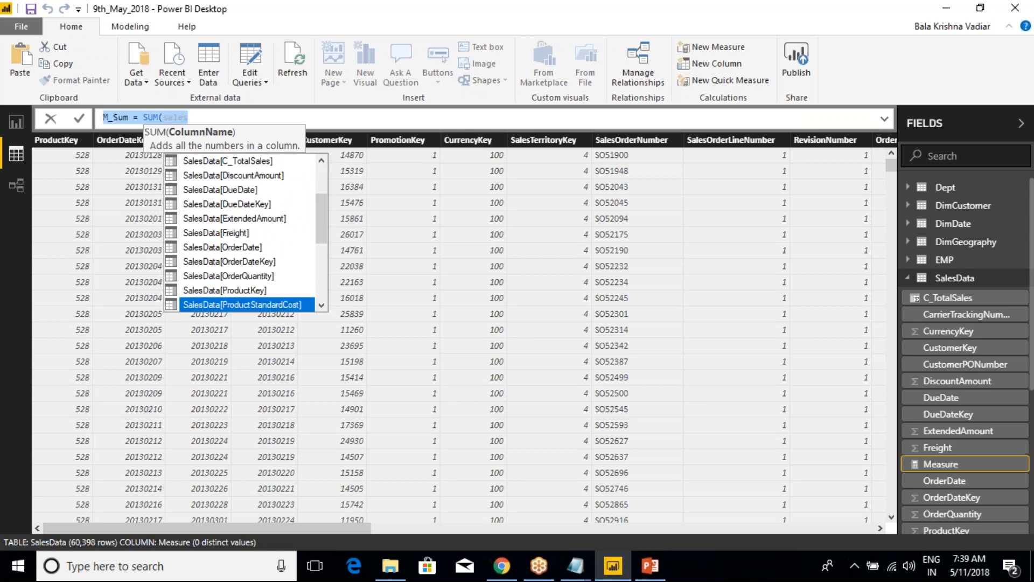
key(End)
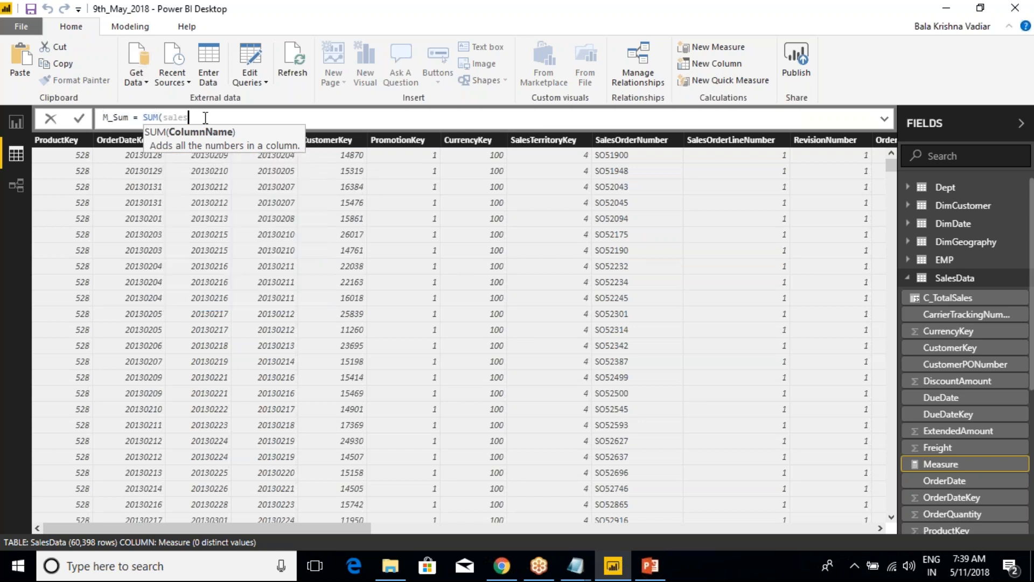
key(BackSpace)
key(BackSpace)
key(BackSpace)
key(BackSpace)
key(BackSpace)
key(BackSpace)
key(BackSpace)
key(BackSpace)
key(BackSpace)
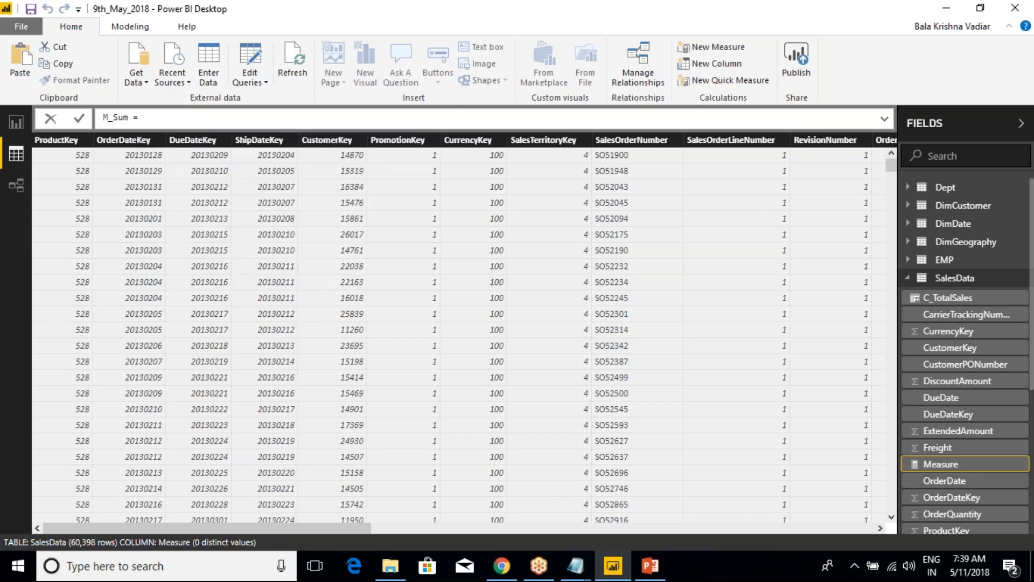
Complete the M_Sum measure's formula as SUM(SalesData[SalesAmount]) and commit it
text(SUM)
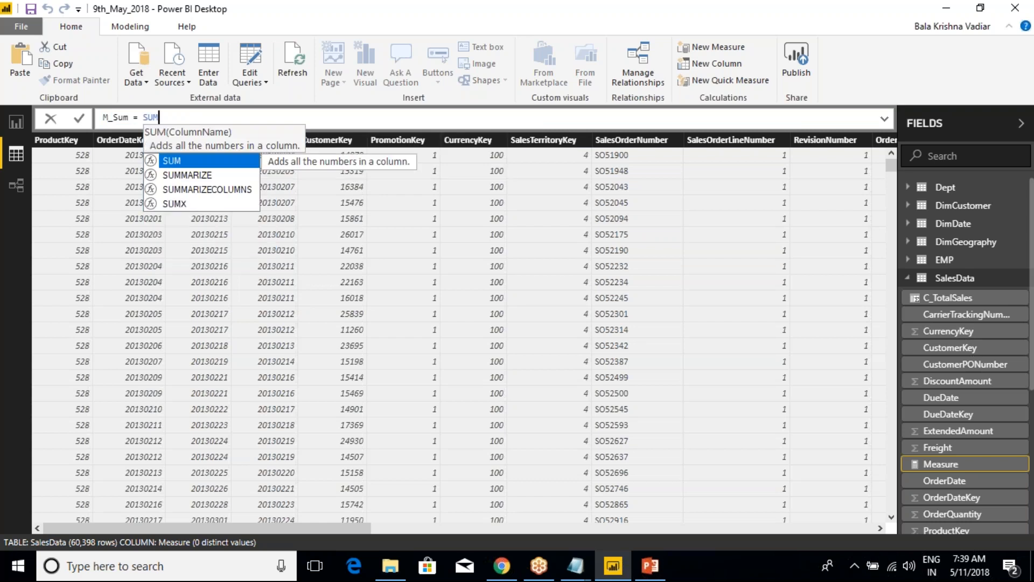
text(()
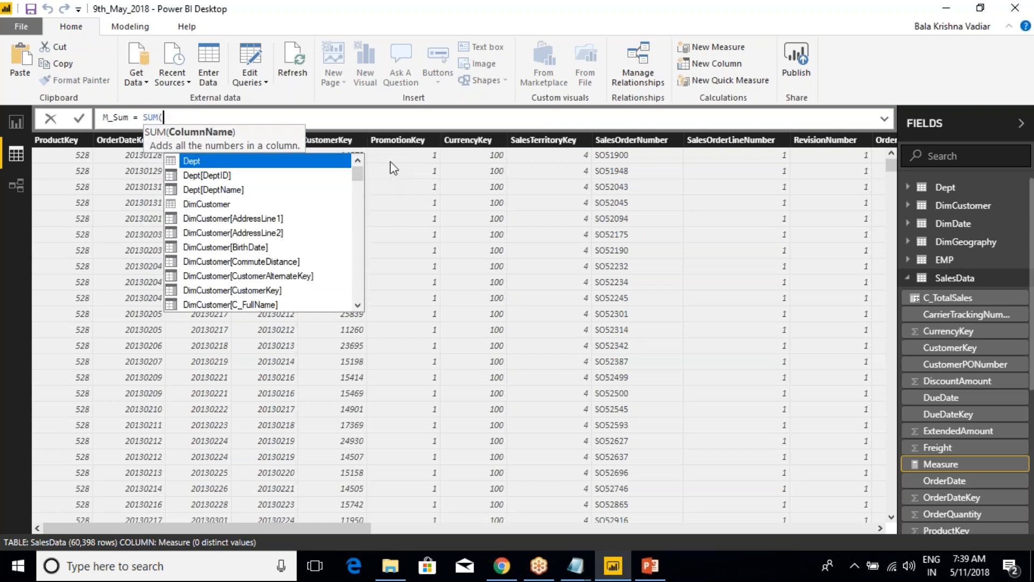
text(SALESDATA)
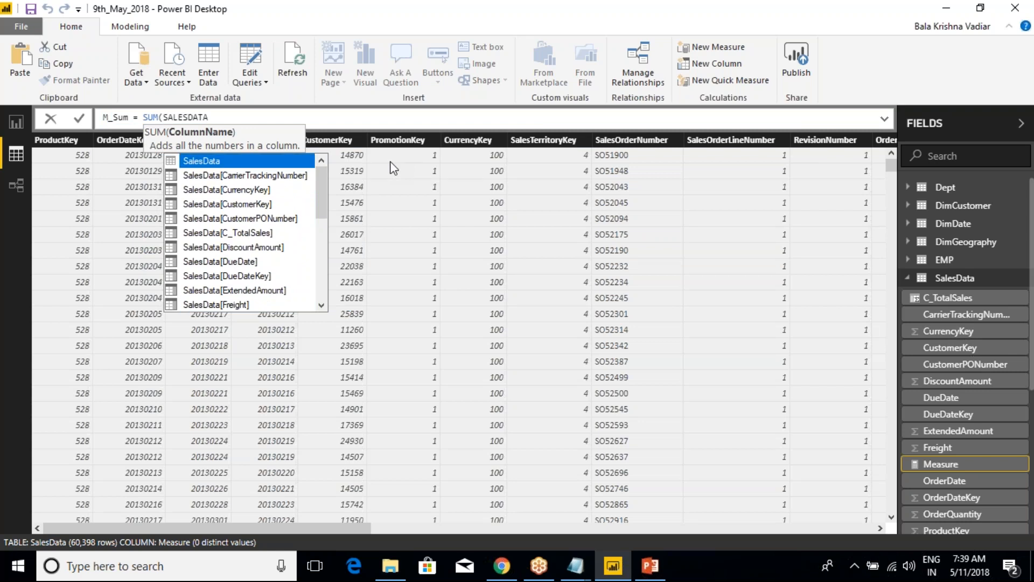
text([)
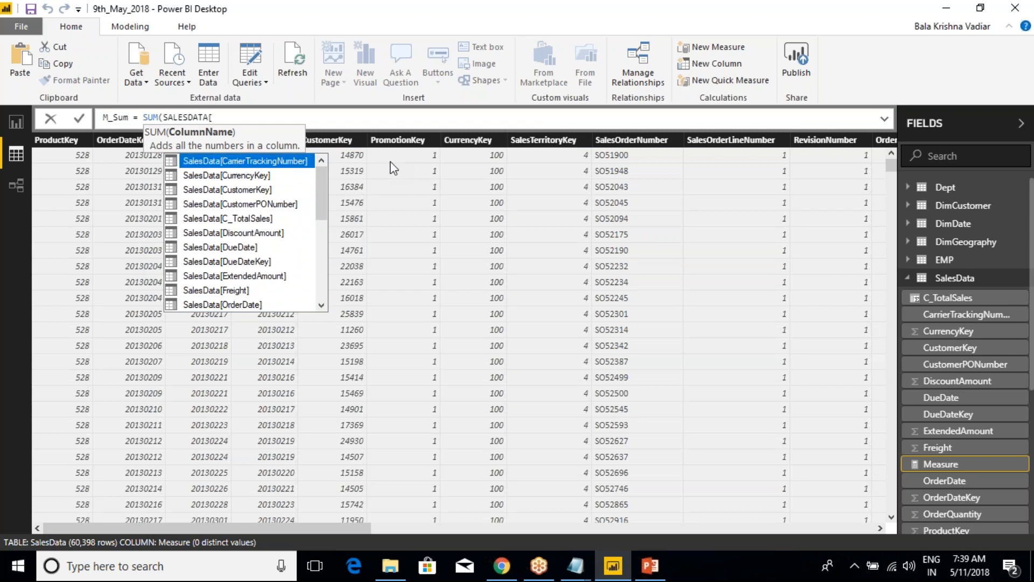
text(sal)
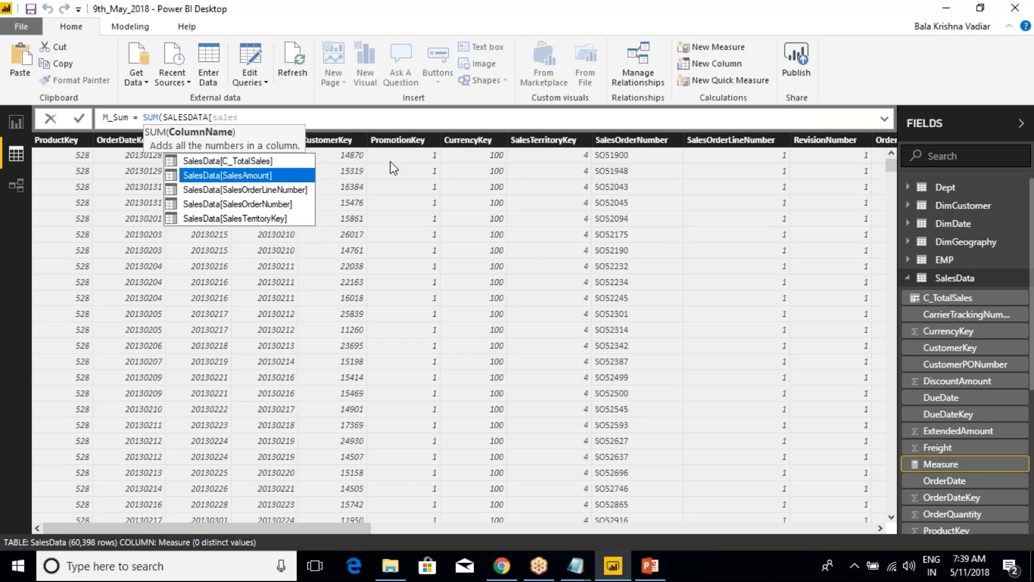
text(es)
key(Tab)
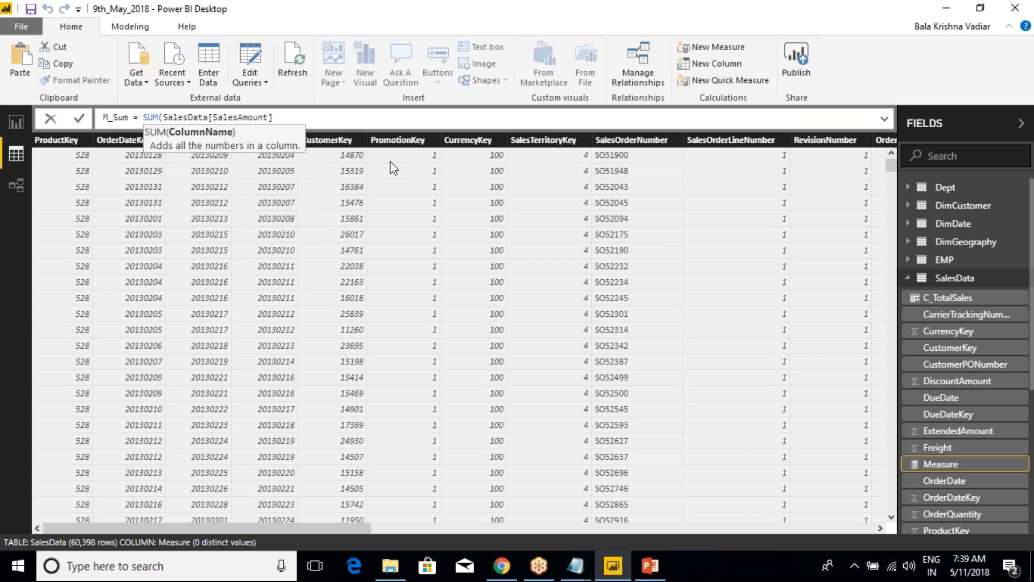
text())
key(Return)
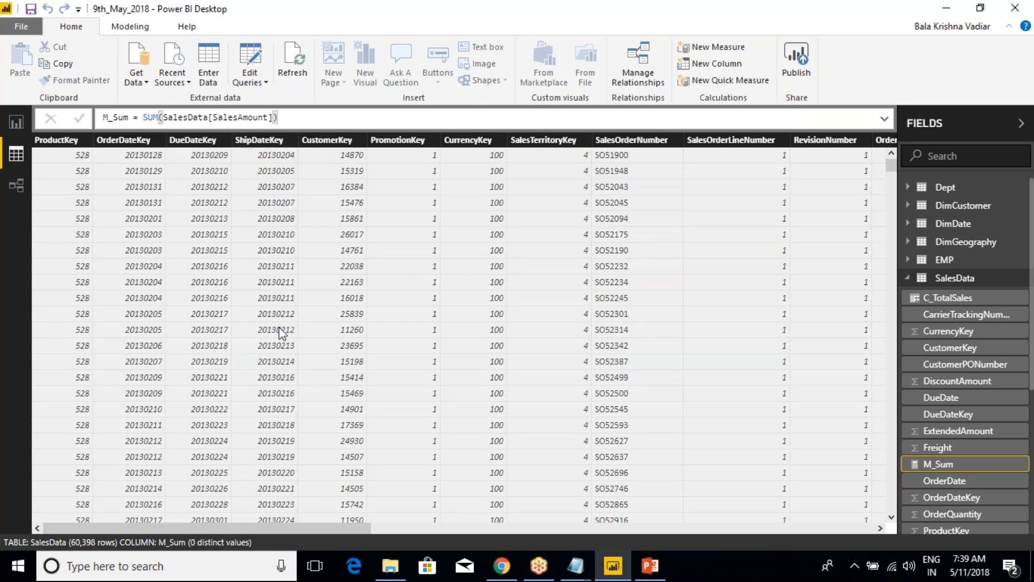
Mark the SalesData field list and the M_Sum measure in red, and view the CurrencyKey column and M_Sum's formula
drag(299, 532, 813, 551)
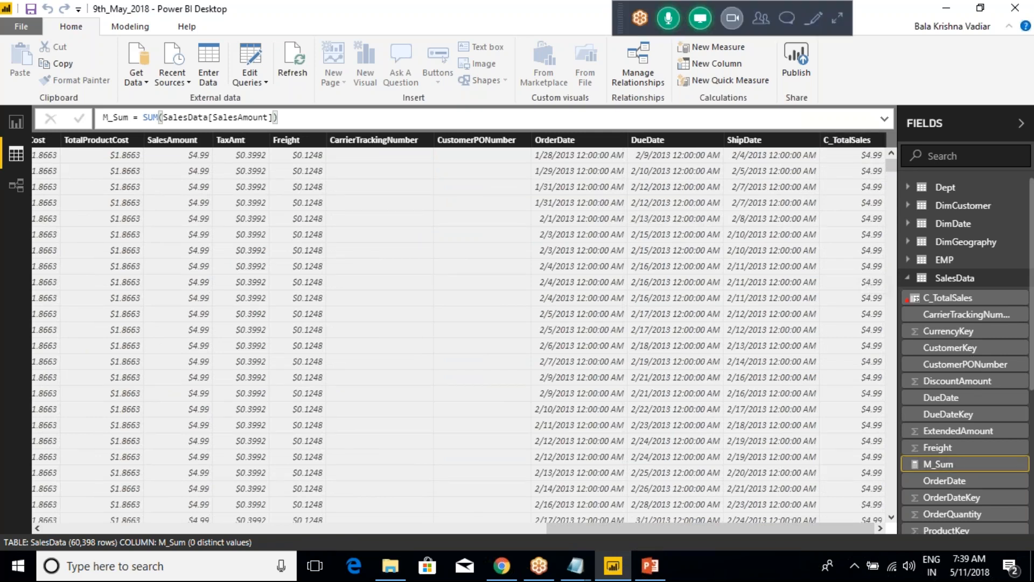
mouse_move(876, 261)
mouse_down()
mouse_move(986, 311)
mouse_move(1017, 512)
mouse_up()
mouse_move(960, 456)
mouse_down()
mouse_move(978, 471)
mouse_move(1000, 434)
mouse_up()
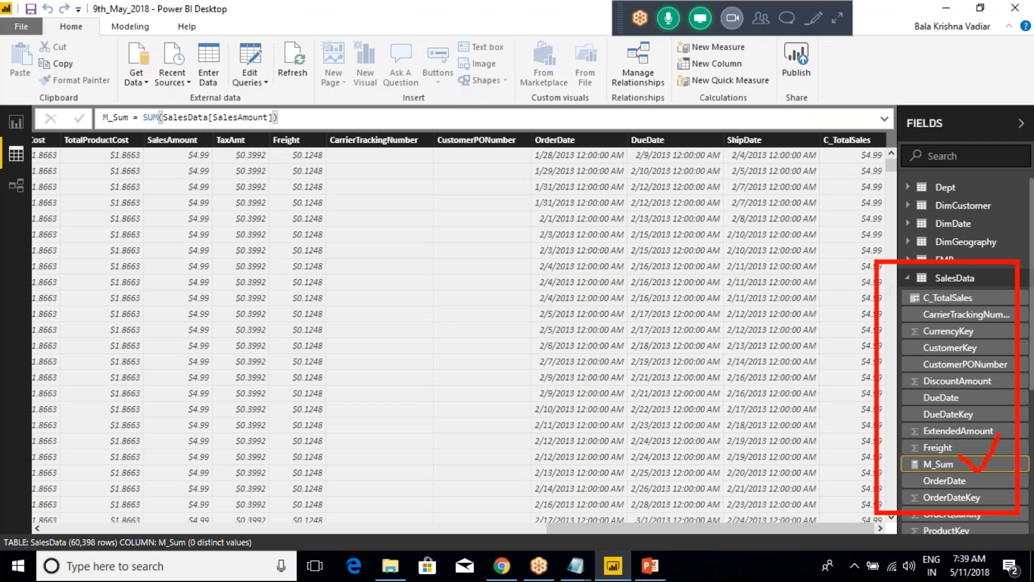
click(958, 330)
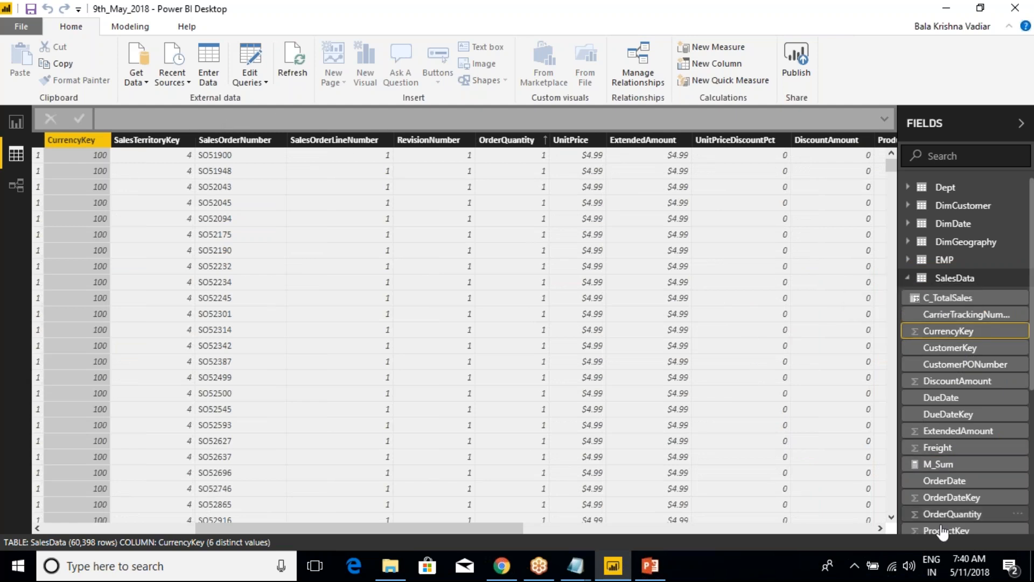
click(920, 464)
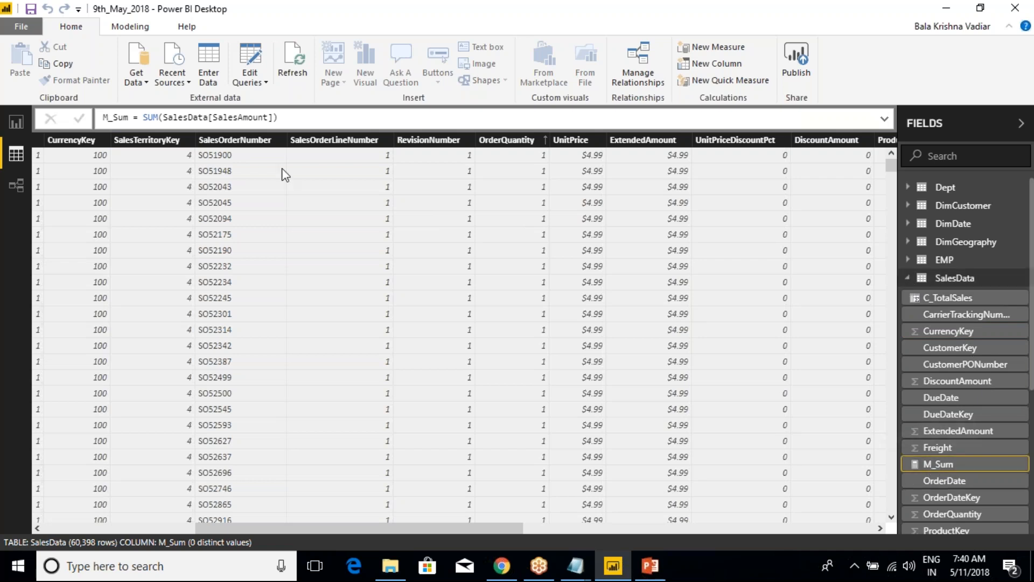
Add a new report page and place a wide card visual near the top centre of its canvas
click(16, 121)
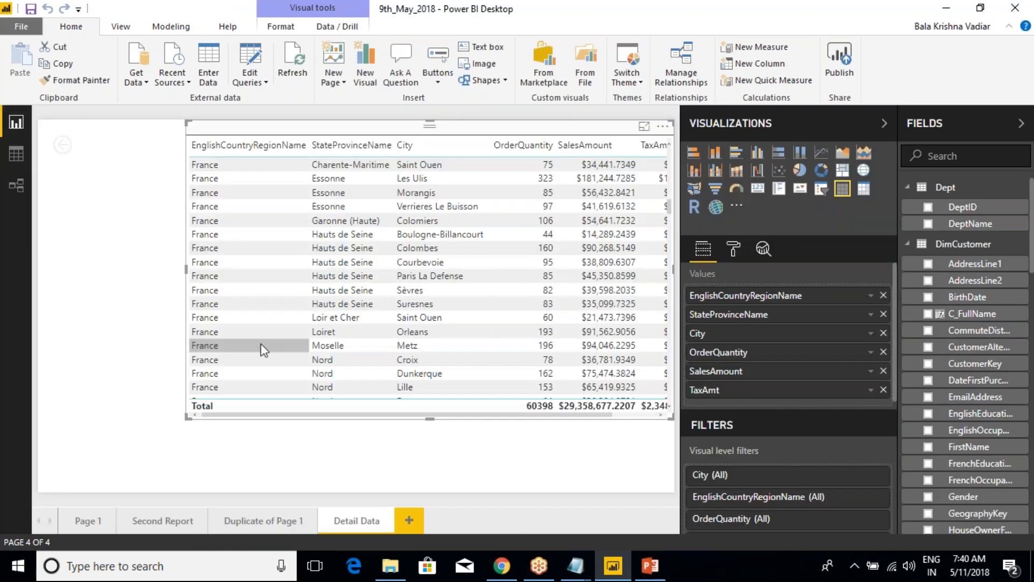
click(409, 520)
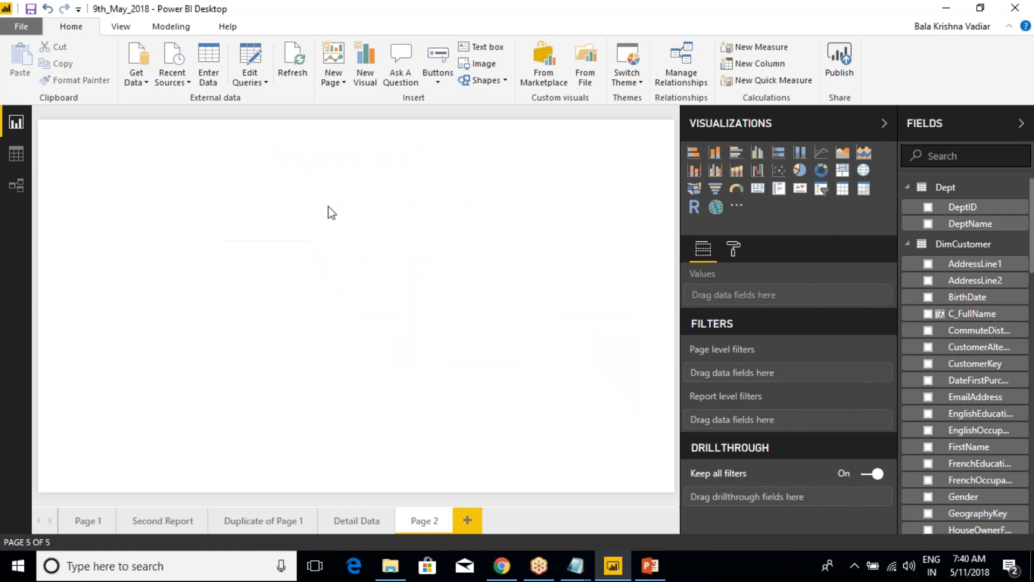
click(758, 188)
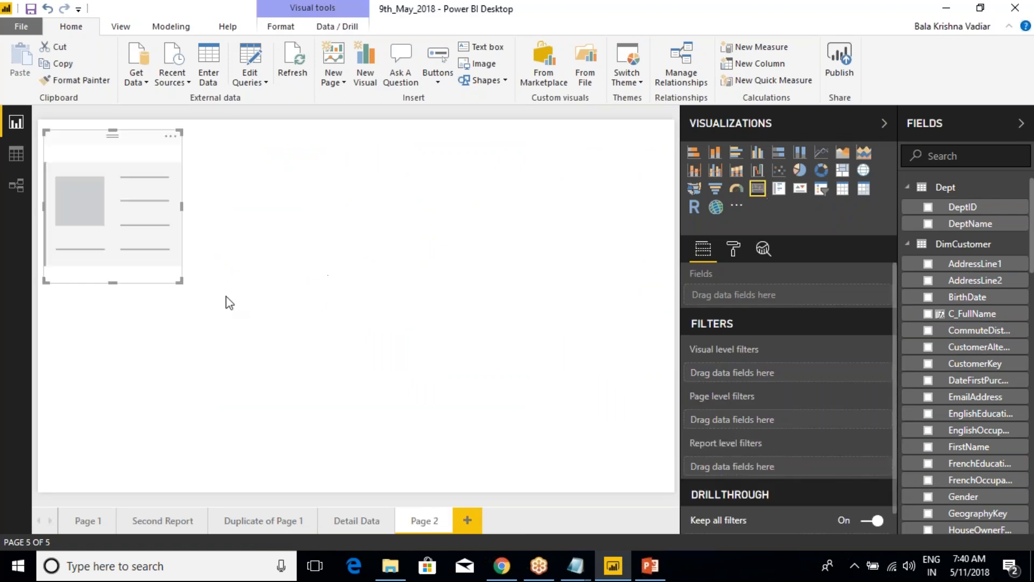
drag(181, 285, 231, 262)
drag(213, 162, 416, 160)
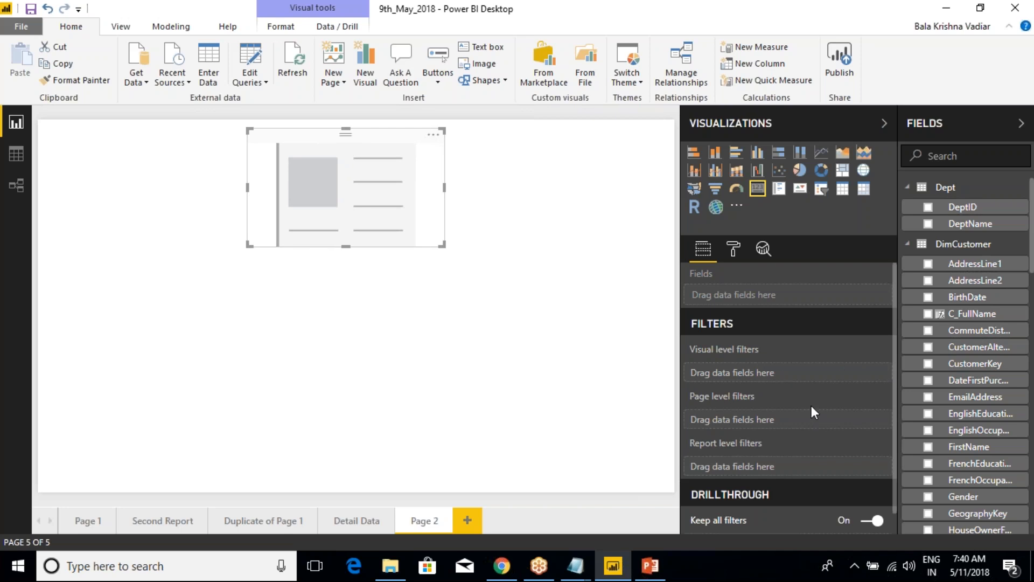
Collapse the Dept, DimCustomer and DimGeography tables and show SalesAmount from SalesData in the card
click(907, 243)
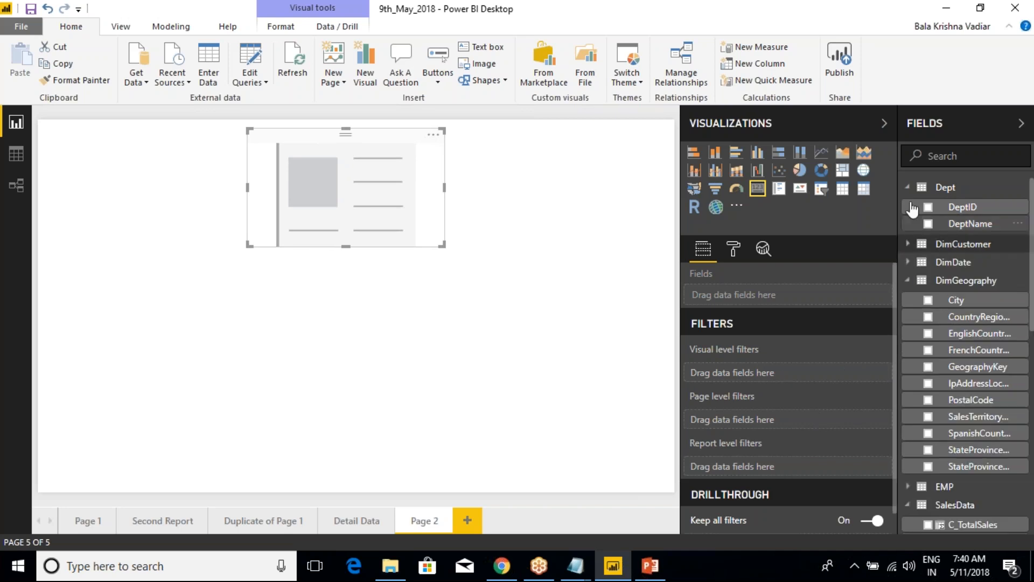
click(907, 187)
click(908, 241)
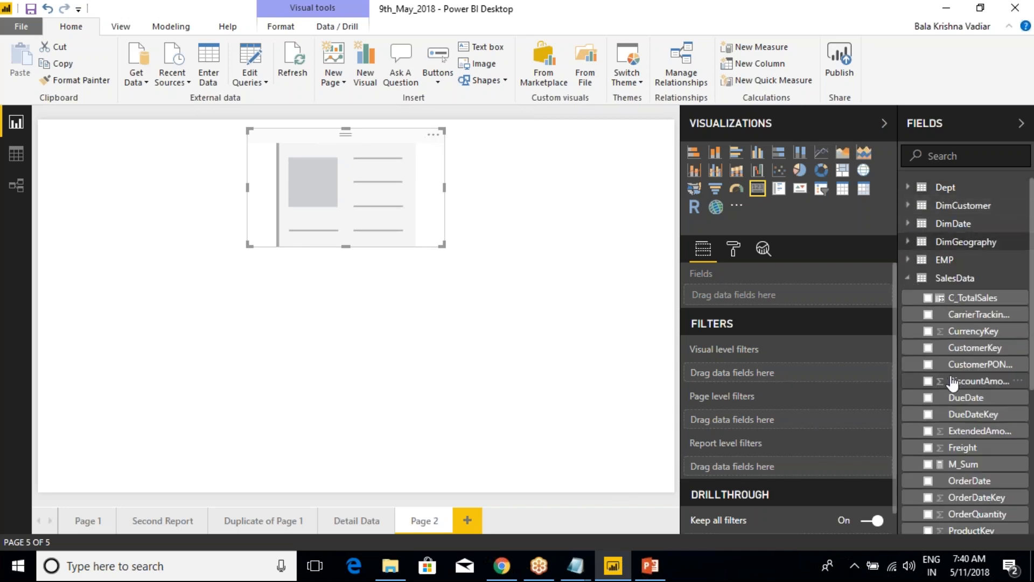
scroll(958, 437, down, 3)
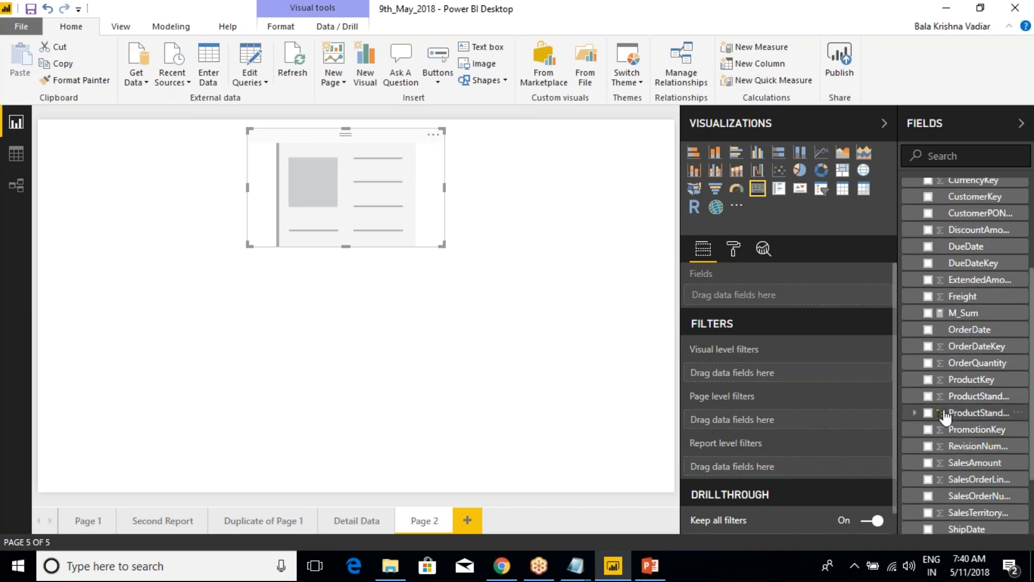
click(928, 463)
Set the data label display units of the SalesAmount card to None
click(734, 250)
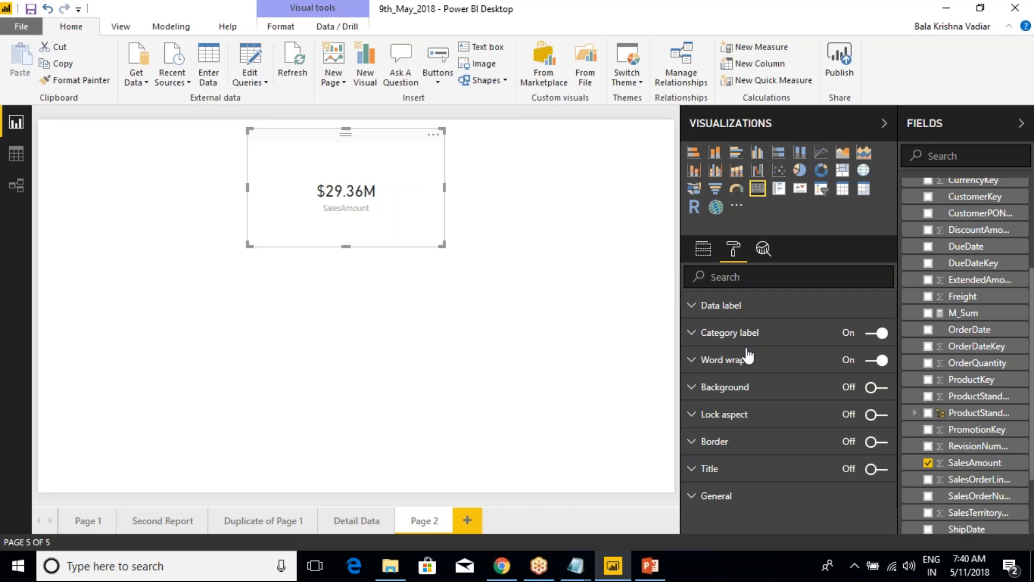
click(699, 312)
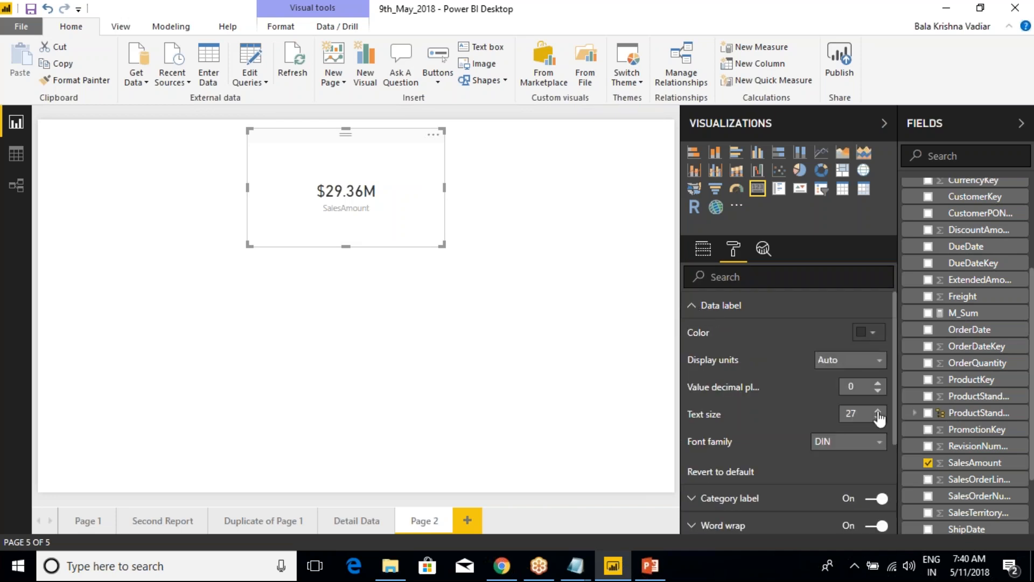
click(832, 361)
click(832, 394)
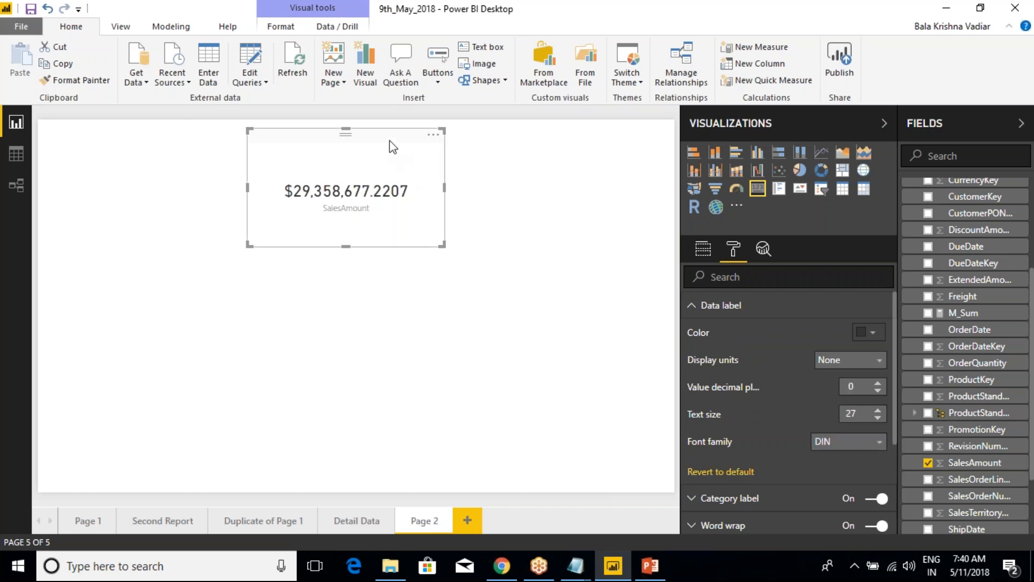
Narrow the SalesAmount card so that it fits more closely around its value, and deselect it
drag(440, 244, 395, 249)
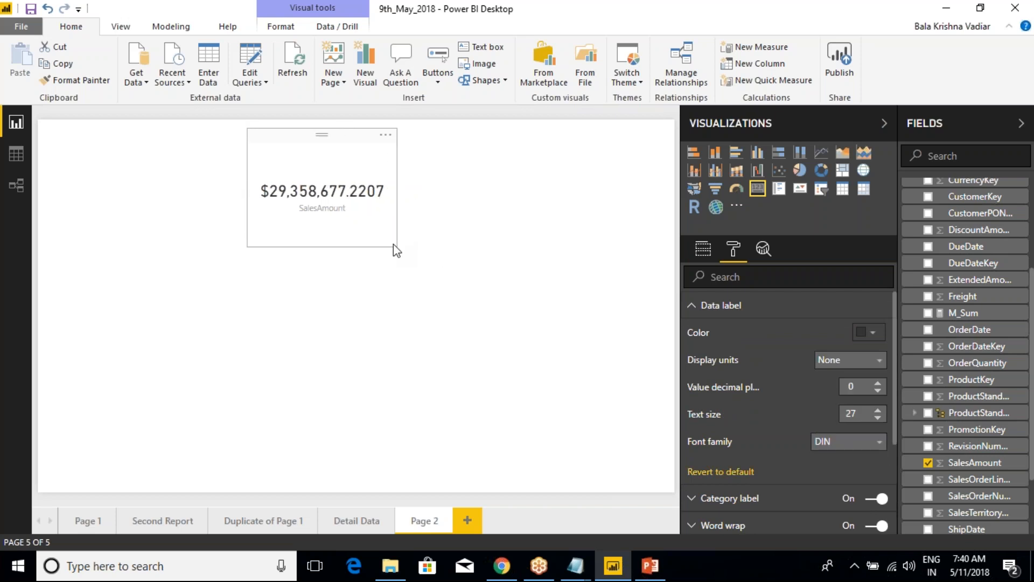
click(360, 125)
click(366, 149)
click(536, 174)
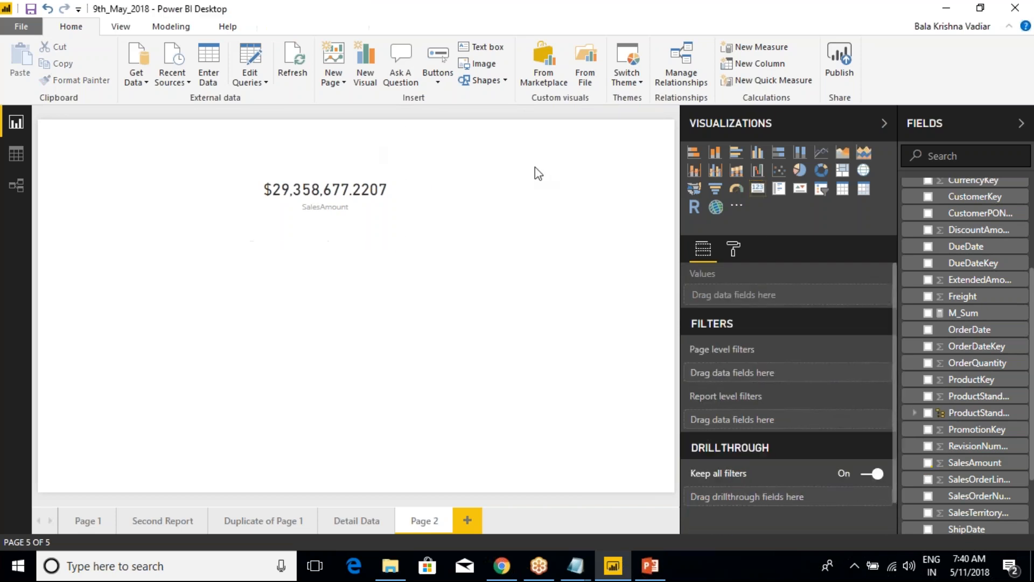
click(377, 153)
click(571, 208)
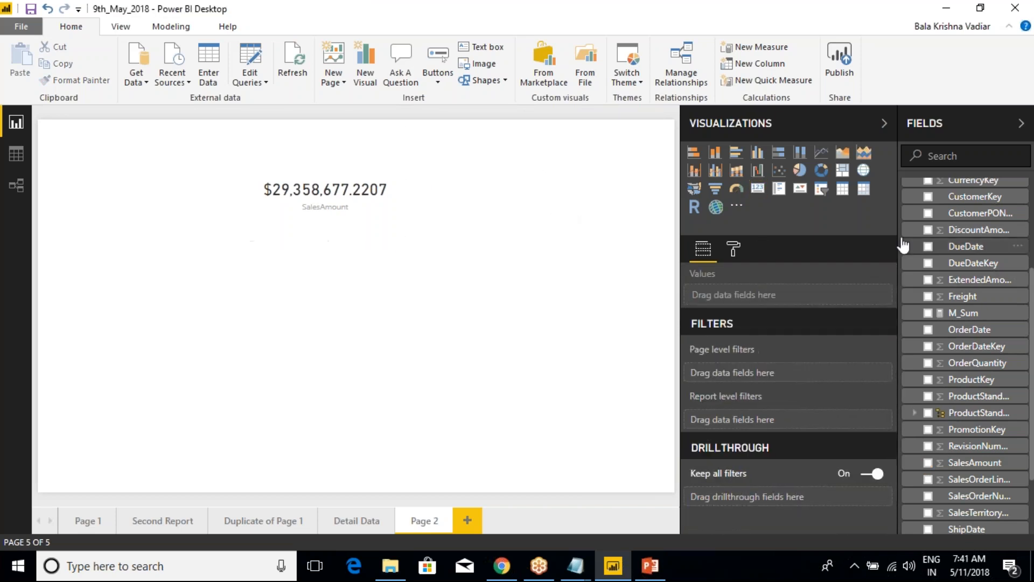
Add a second card visual to the page and show the M_Sum measure in it
click(758, 188)
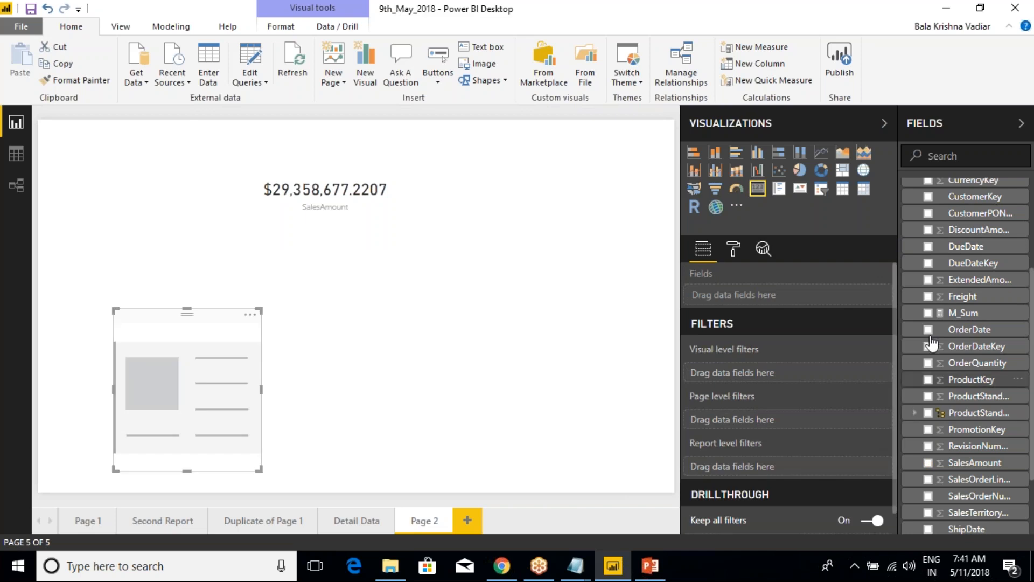
scroll(929, 335, up, 3)
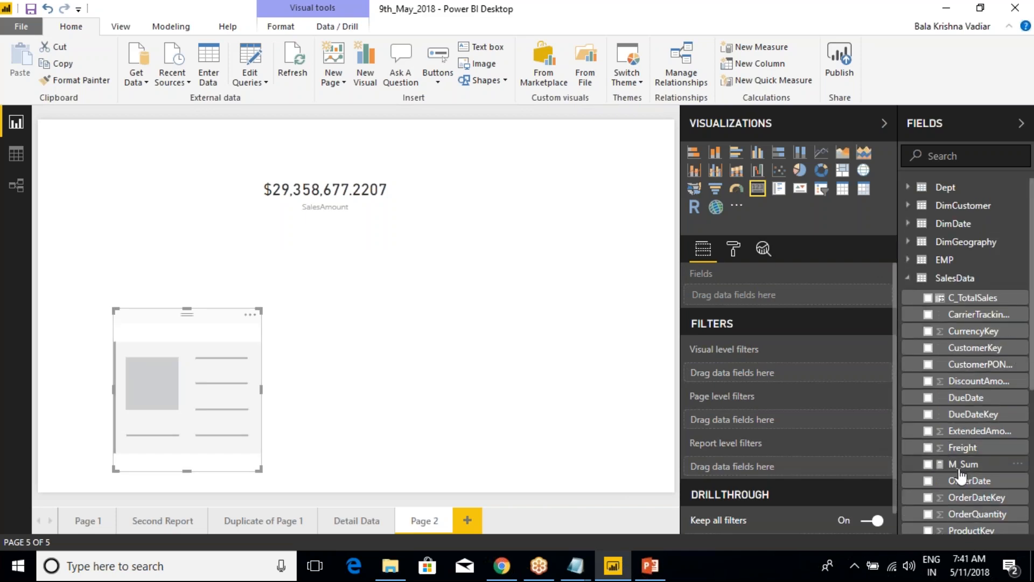
click(927, 464)
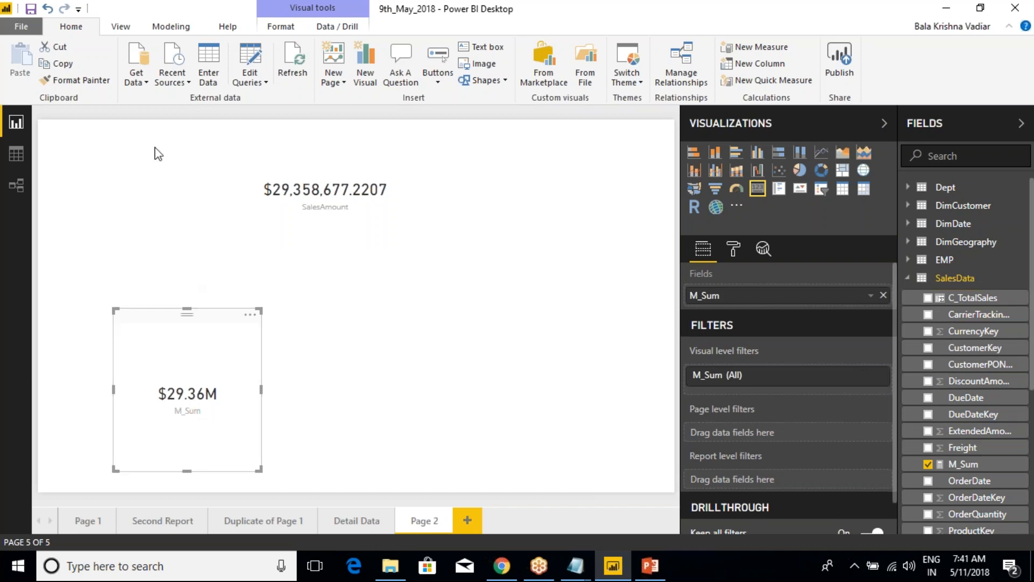
Copy the SalesAmount card's formatting to the M_Sum card with Format Painter
click(279, 168)
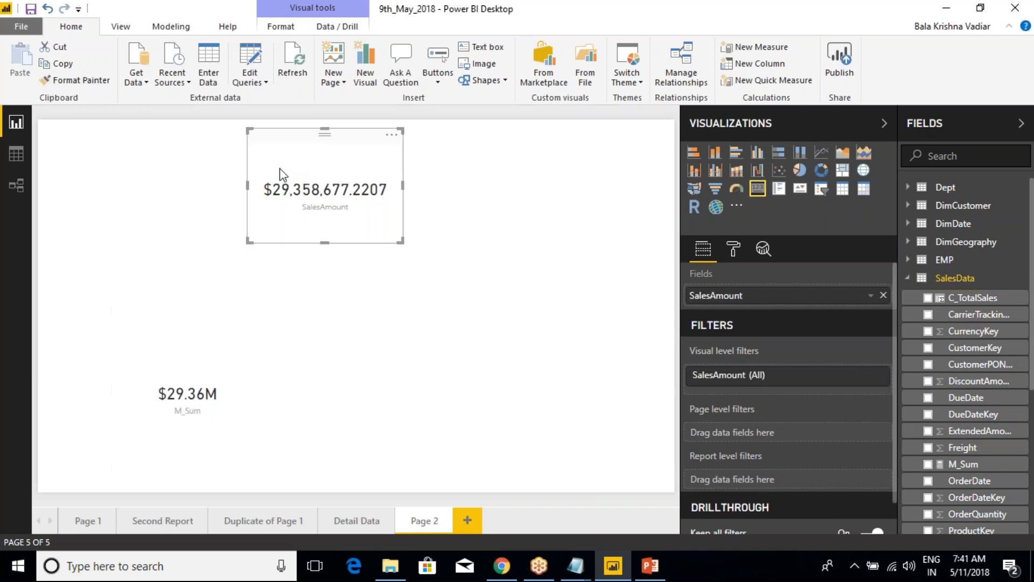
click(77, 84)
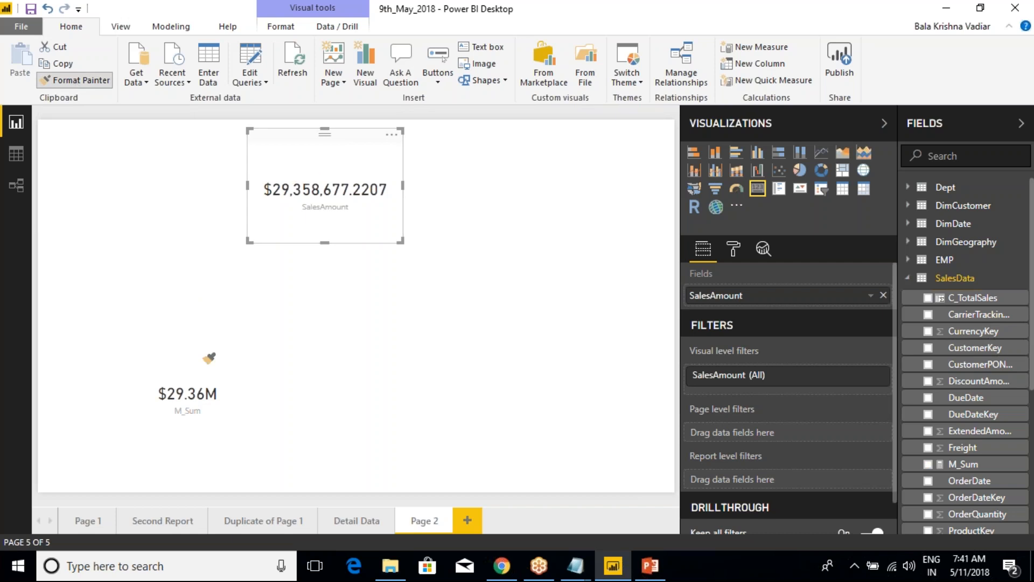
click(187, 377)
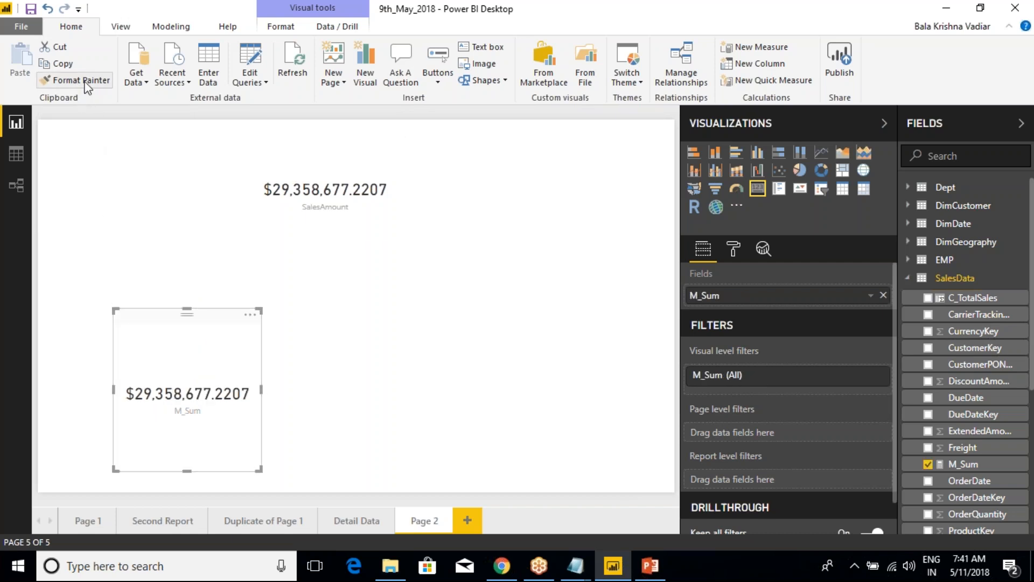
click(322, 178)
click(220, 332)
Turn on the border of the SalesAmount card
click(377, 212)
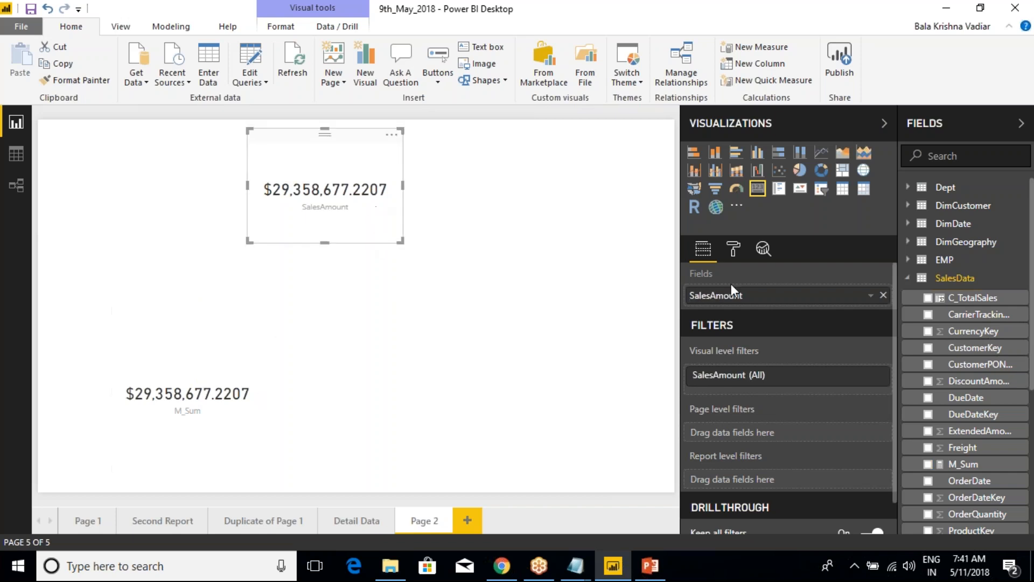
click(733, 249)
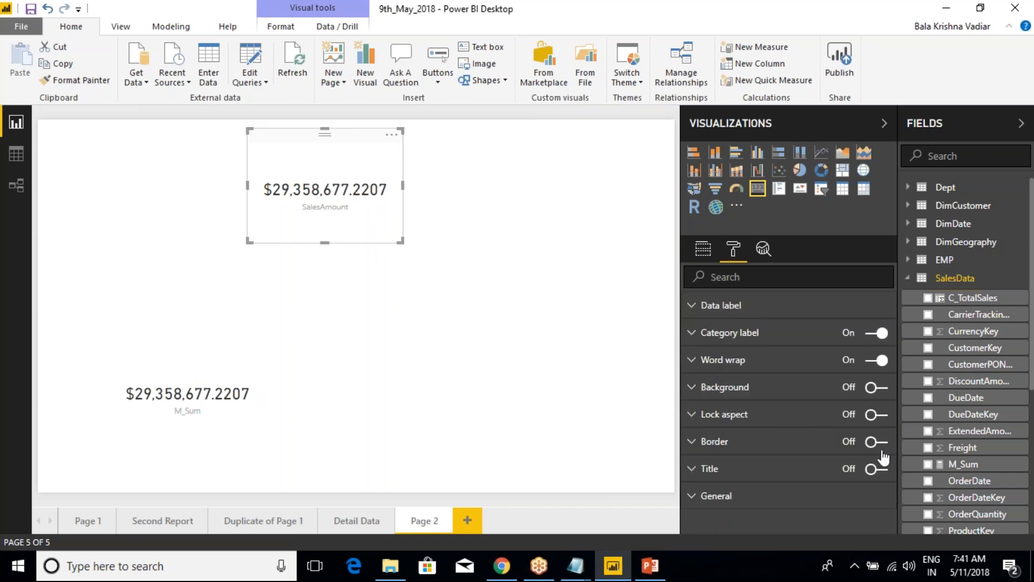
click(363, 267)
click(363, 196)
click(518, 303)
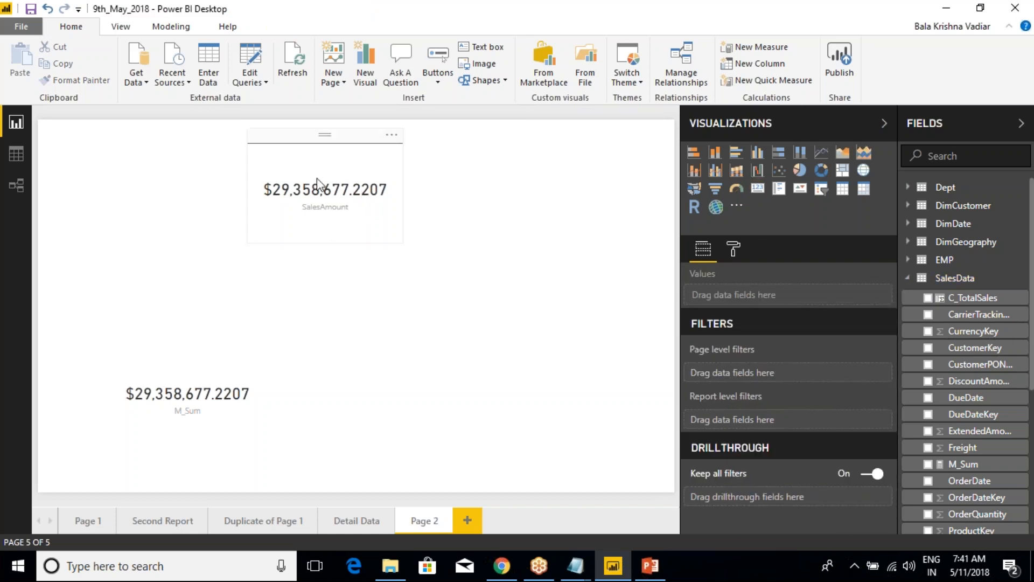
Apply the SalesAmount card's border formatting to the M_Sum card with Format Painter
click(393, 208)
click(99, 81)
click(221, 444)
click(418, 402)
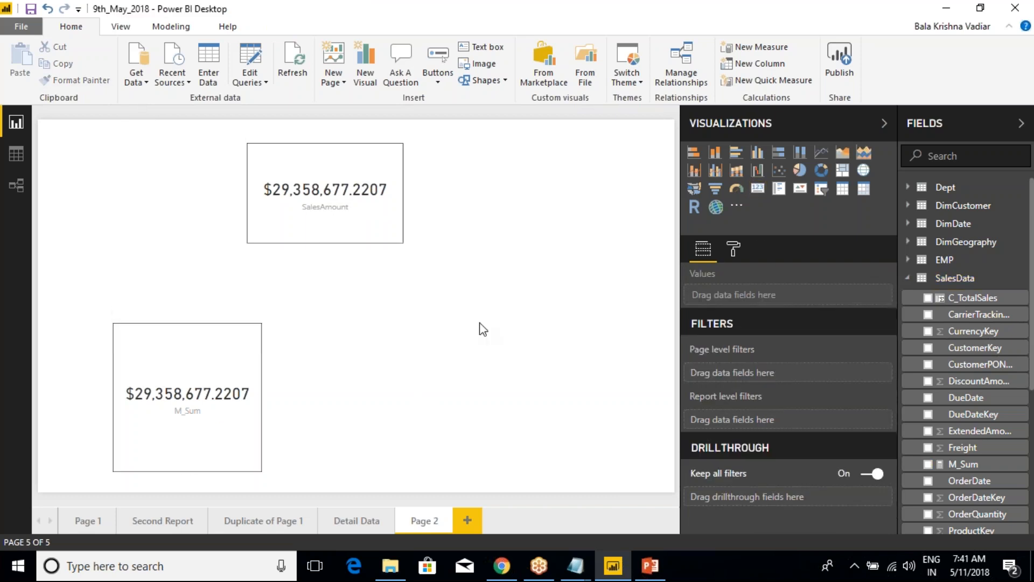
Make the M_Sum card wider and shorter, and move it directly below the SalesAmount card
click(249, 462)
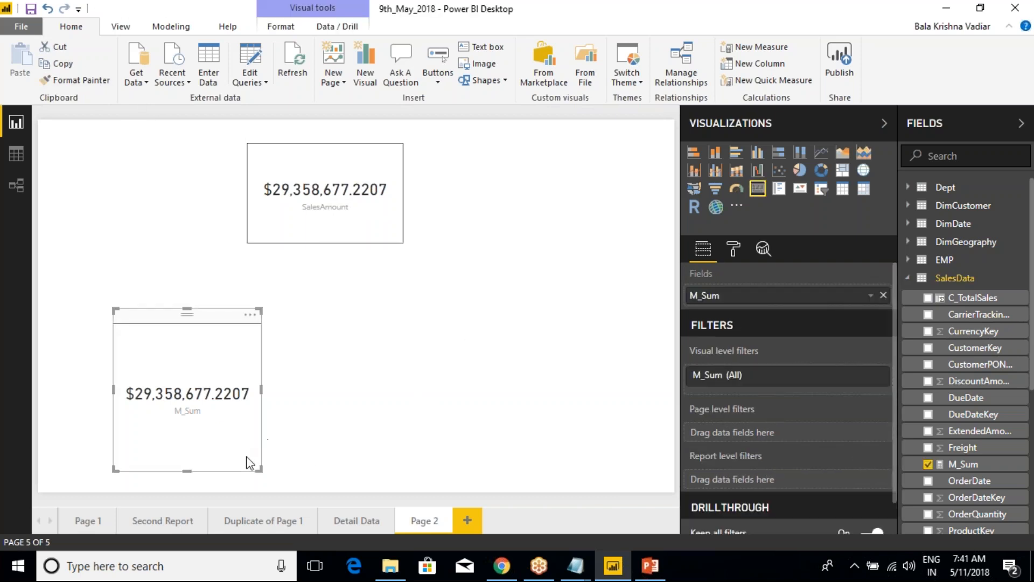
drag(261, 470, 279, 439)
drag(231, 317, 366, 288)
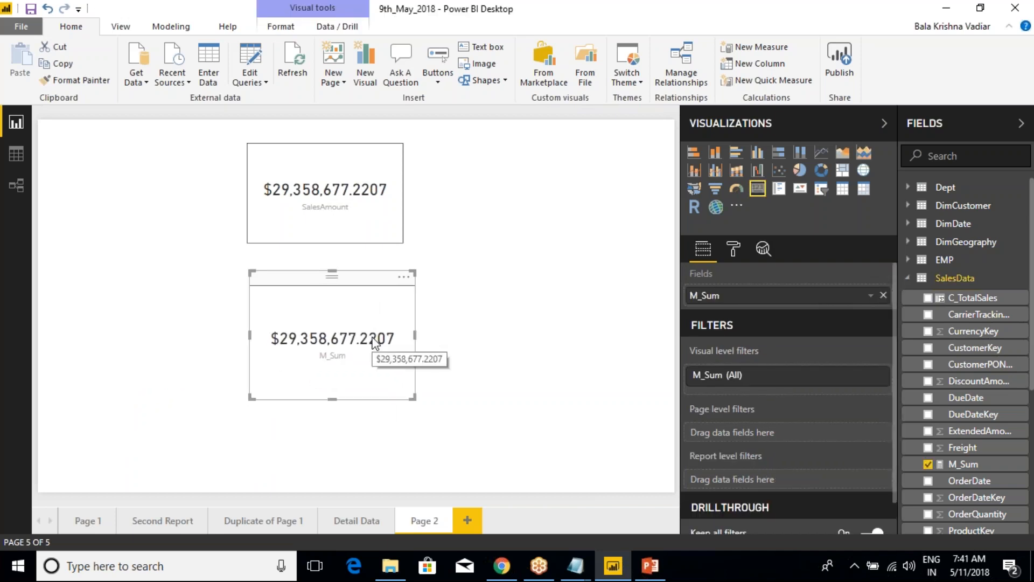
Locate the SalesAmount field and the M_Sum measure in SalesData and view M_Sum's formula
scroll(972, 485, down, 1)
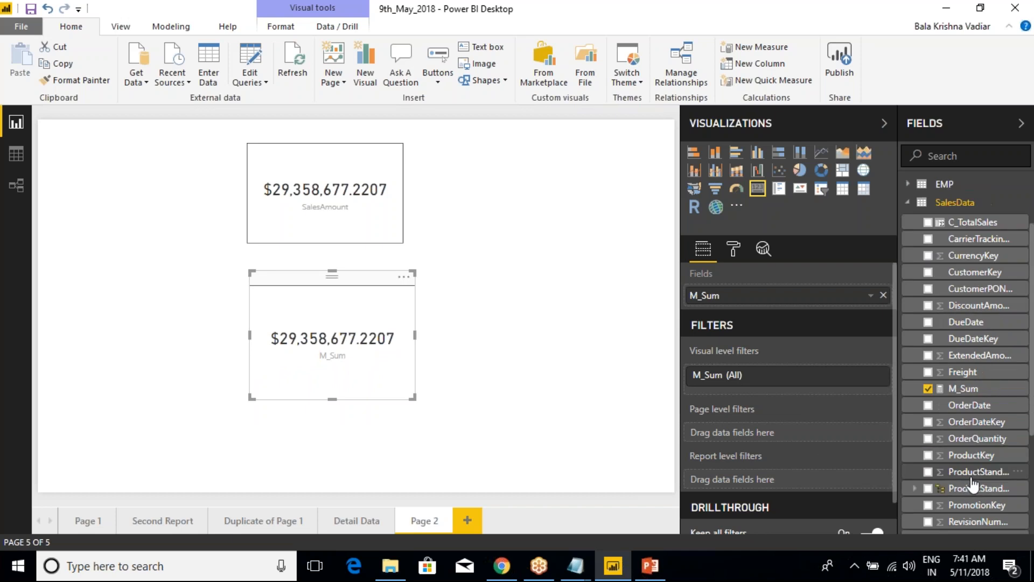
scroll(977, 454, down, 2)
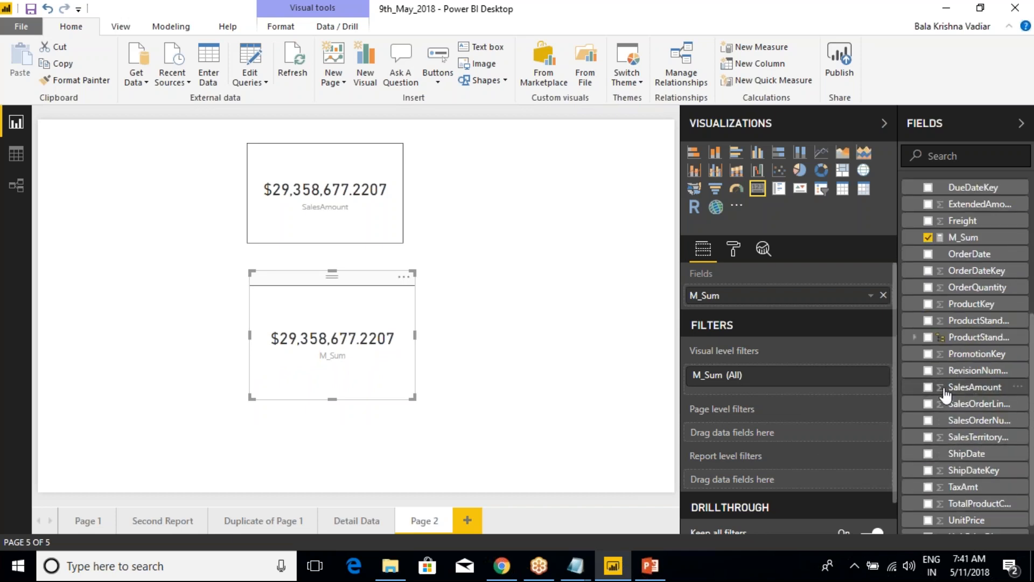
scroll(946, 391, up, 1)
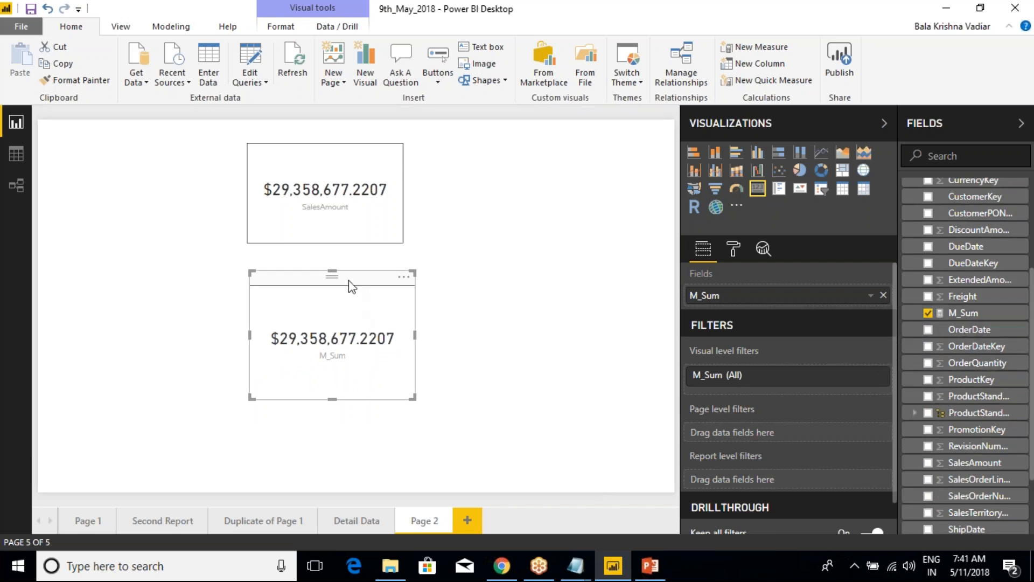
click(951, 312)
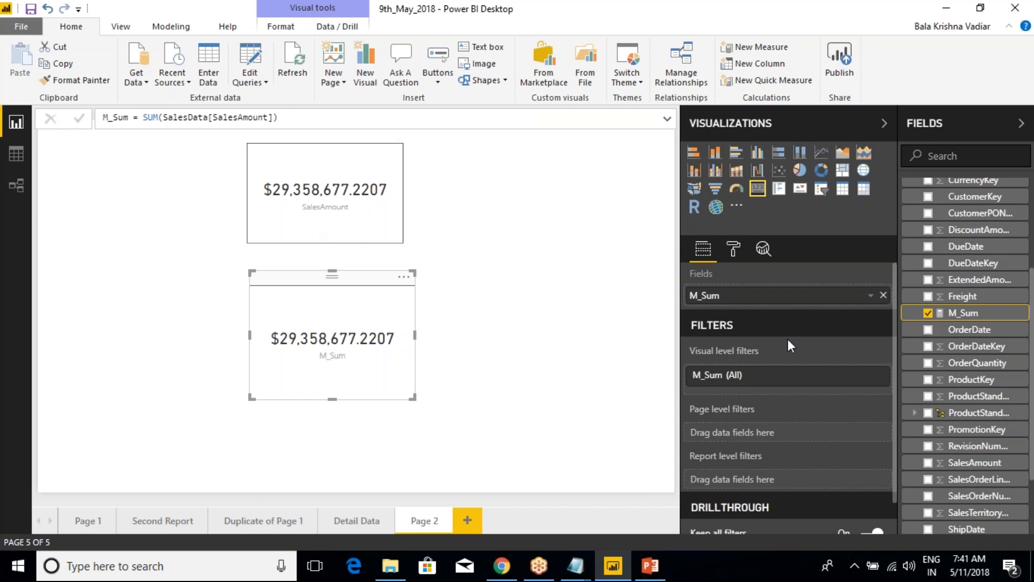
Sort the SalesData table's rows by SalesAmount in descending order in the data view
click(16, 154)
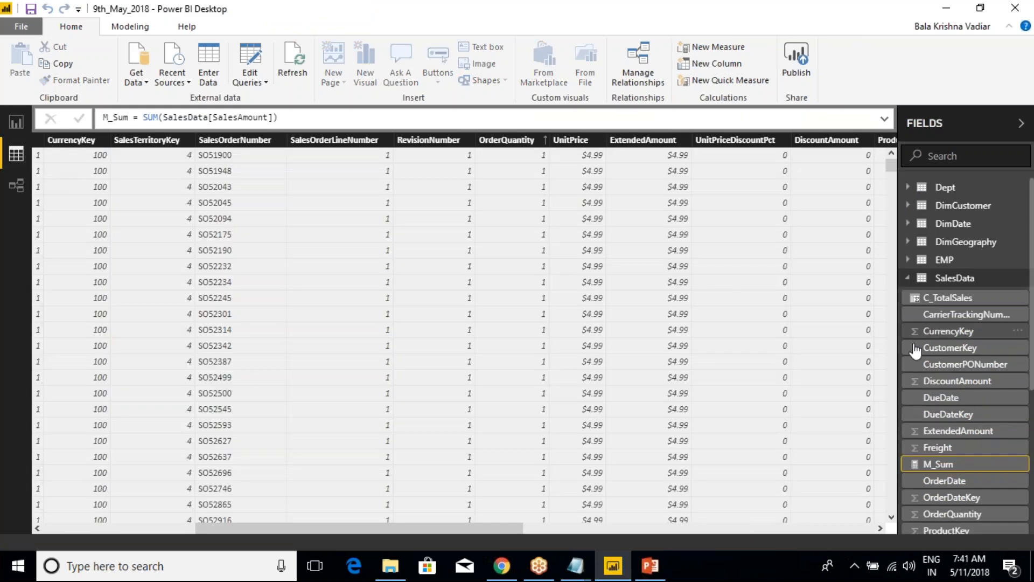
drag(339, 530, 545, 530)
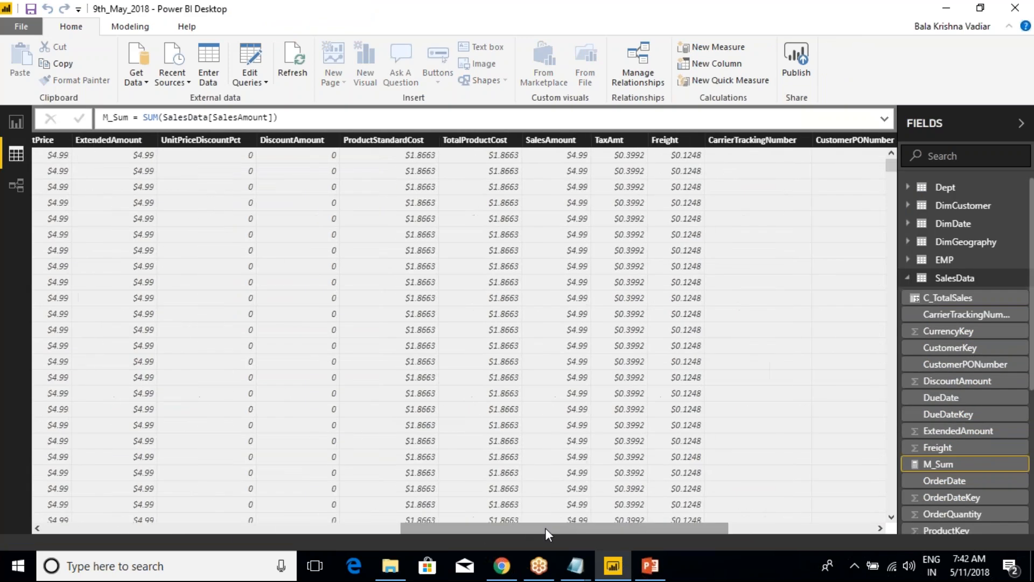
click(551, 140)
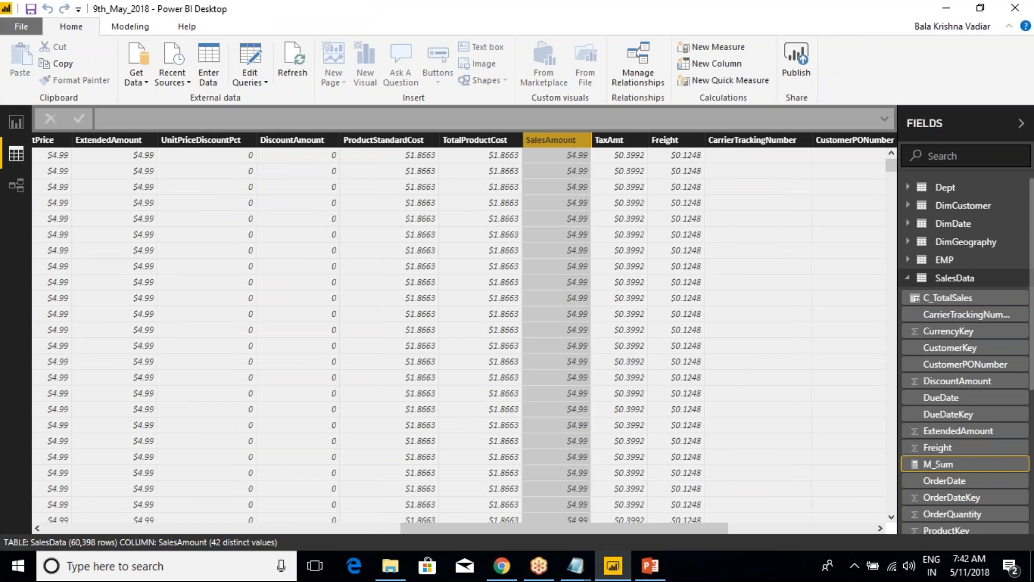
right_click(545, 138)
click(587, 167)
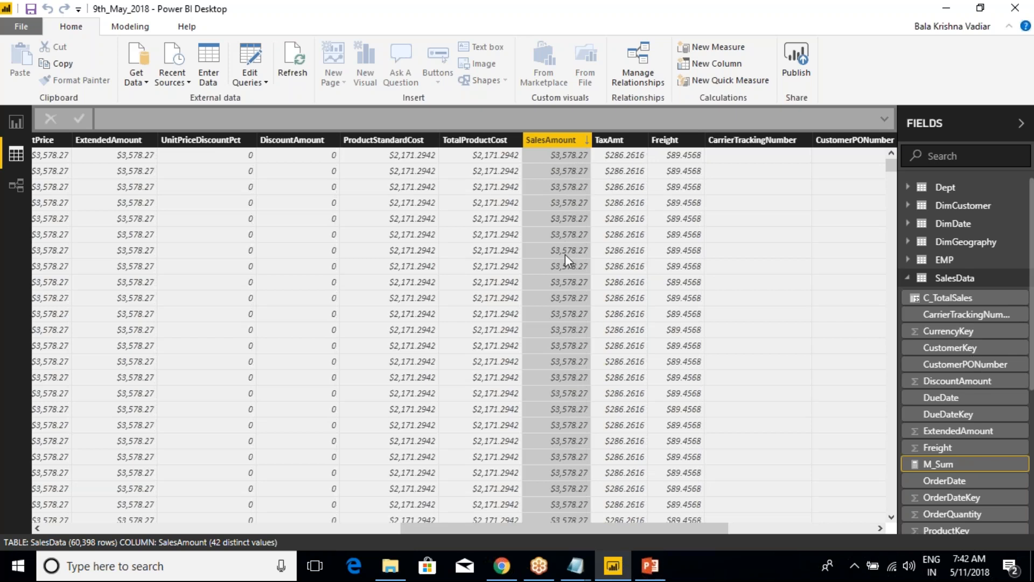
Browse the sorted SalesAmount values and return to the report page with the two cards
scroll(886, 219, down, 3)
drag(886, 166, 886, 322)
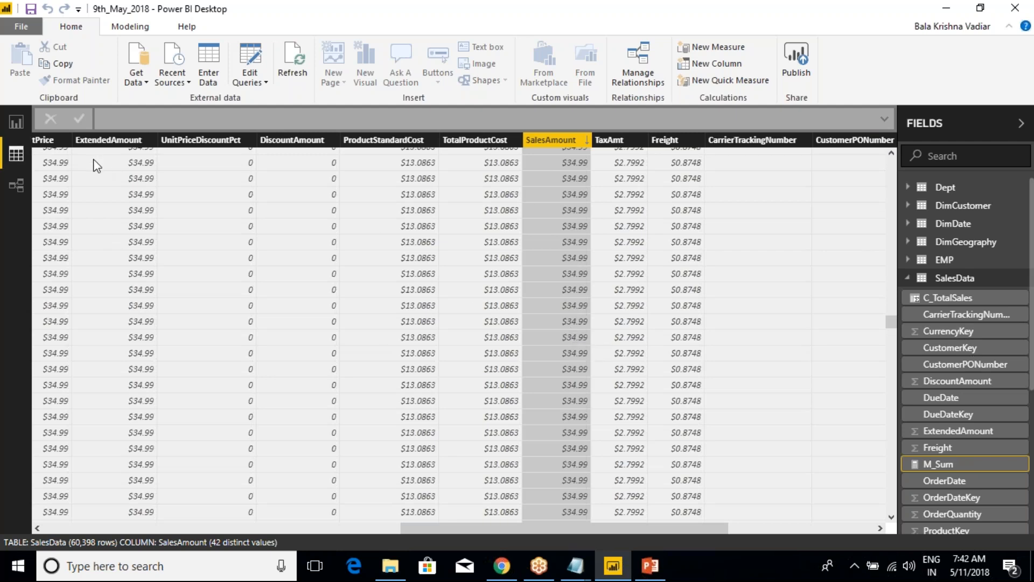
click(16, 122)
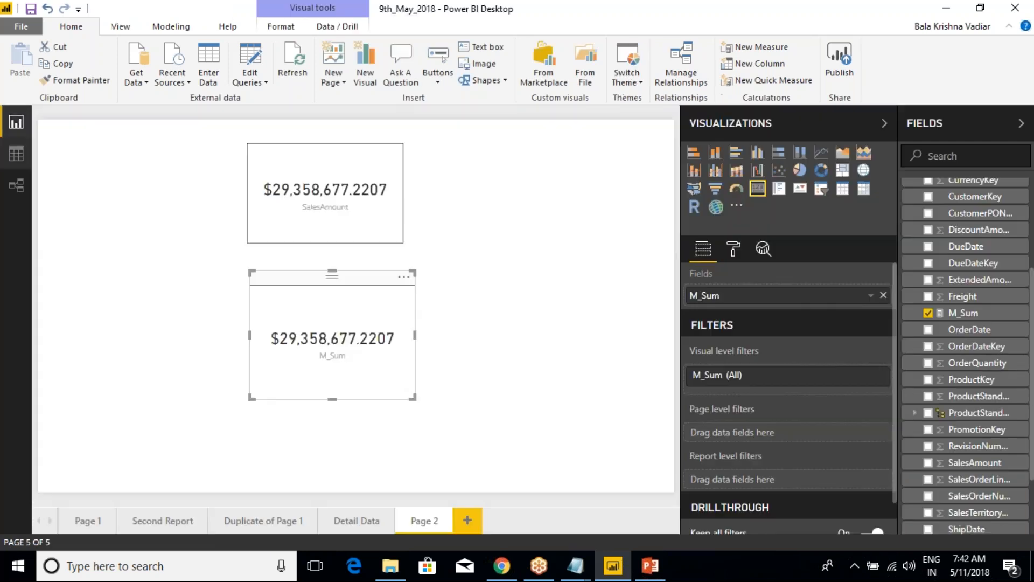
Change the M_Sum measure's formula to MAX(SalesData[SalesAmount])
click(381, 186)
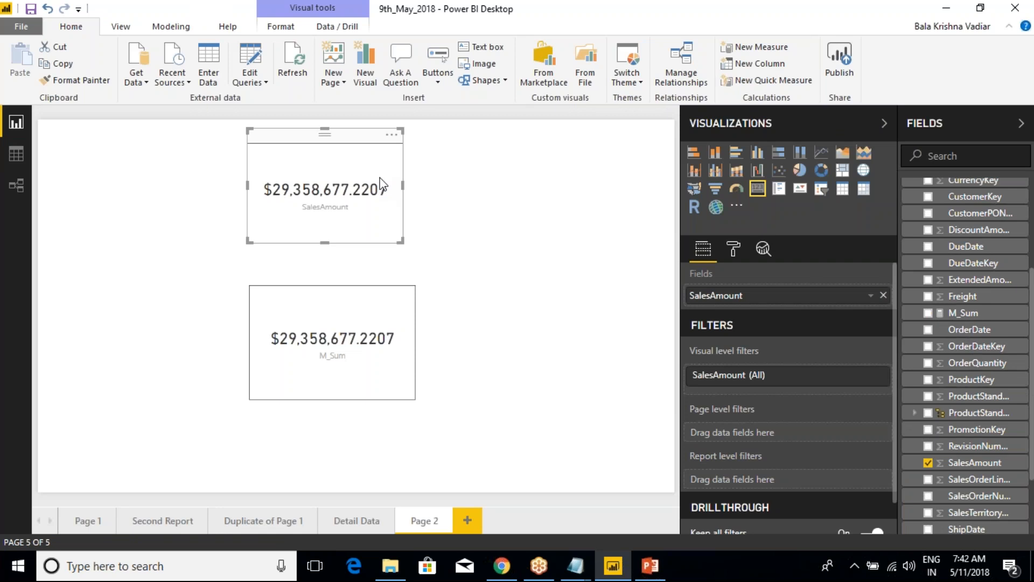
click(338, 343)
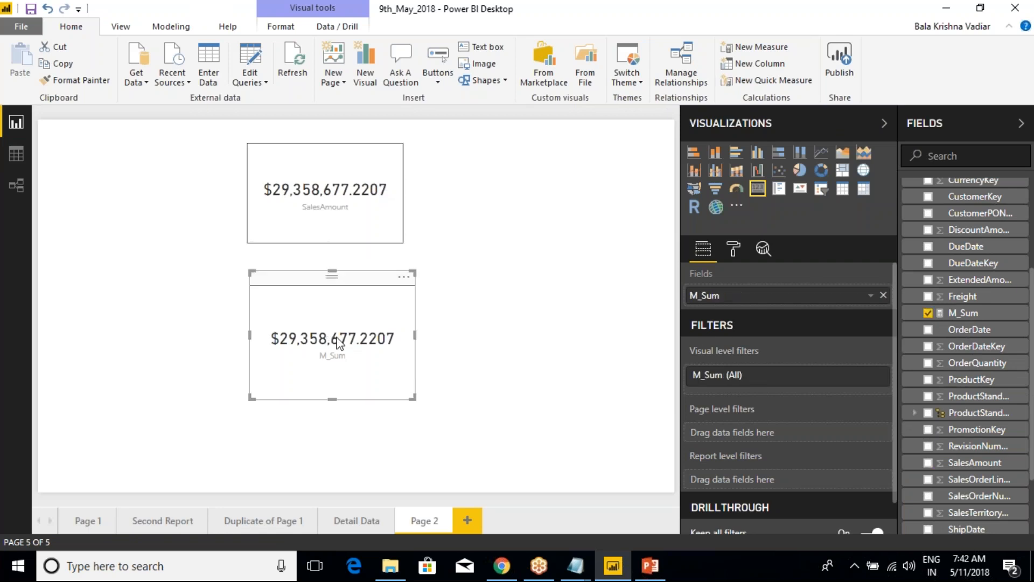
click(978, 319)
double_click(147, 118)
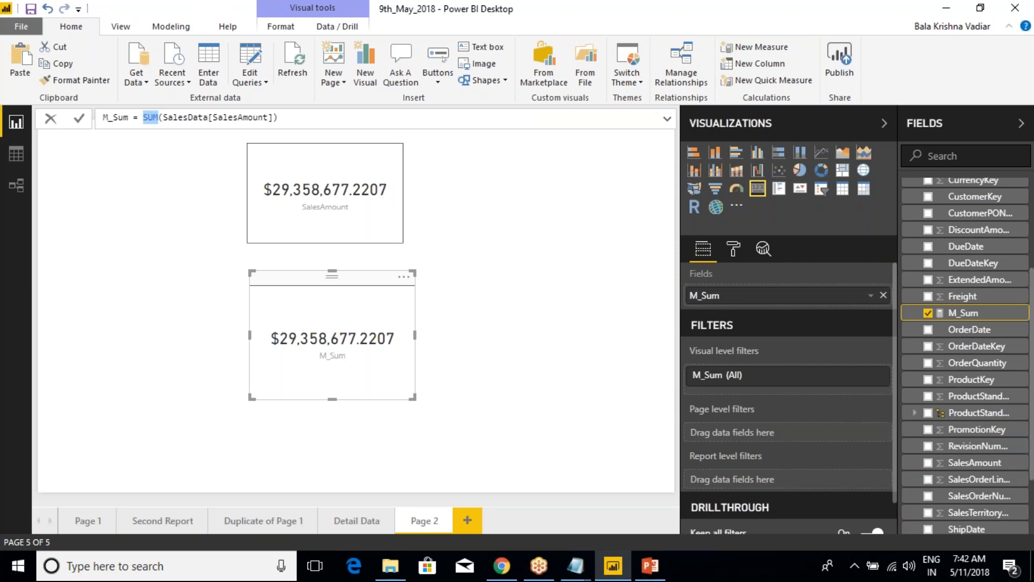
text(MAX)
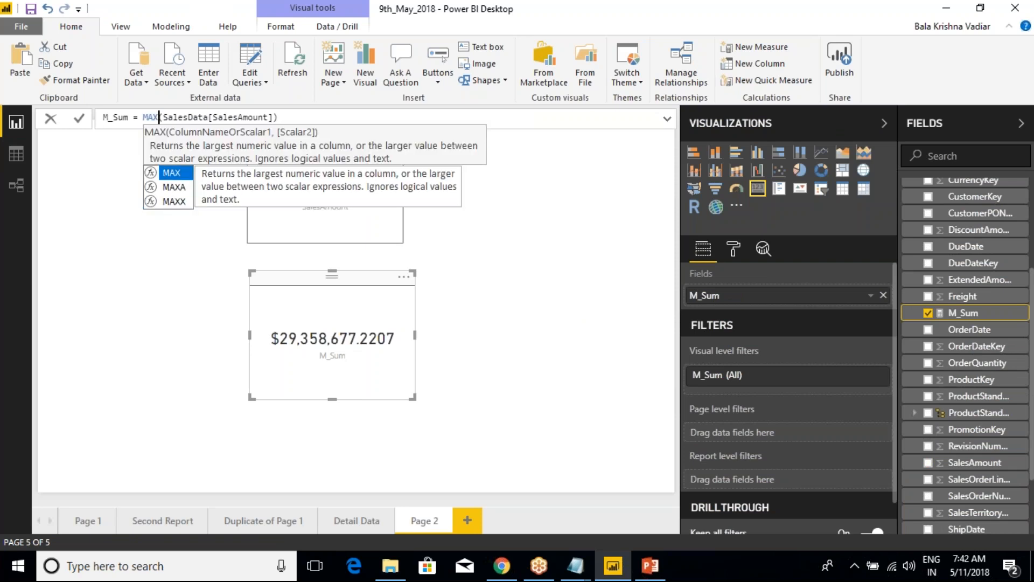
key(End)
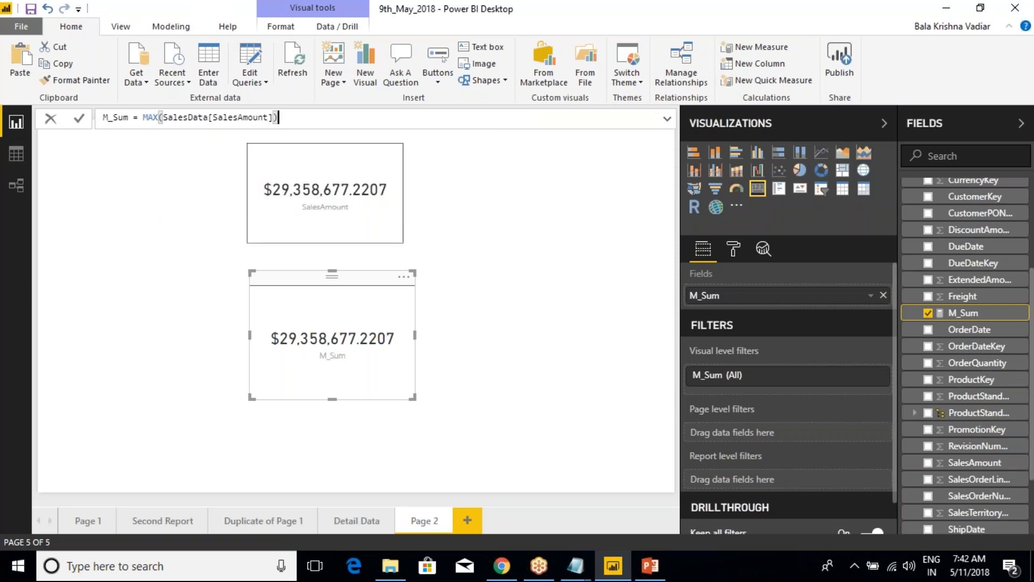
key(Return)
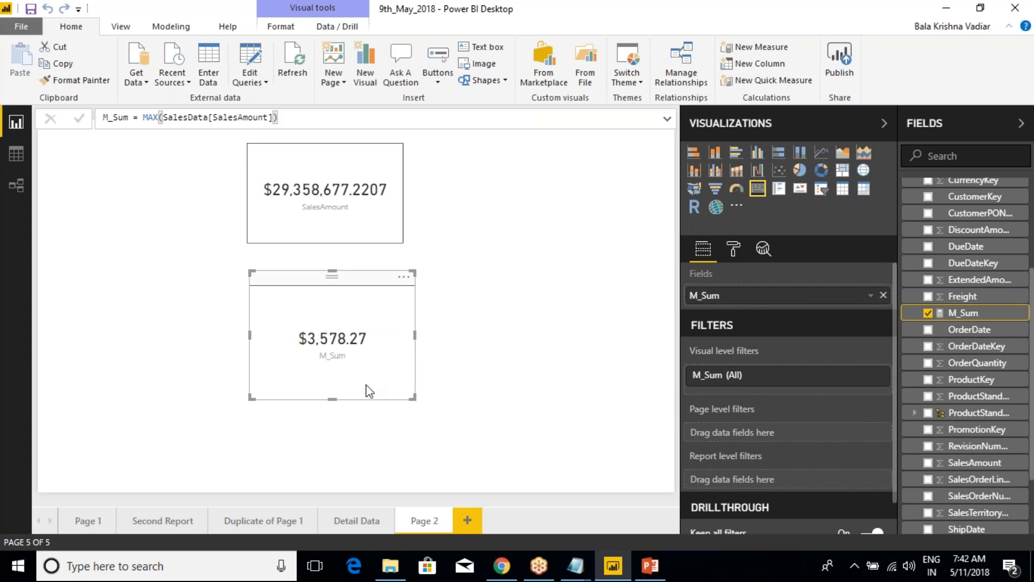
View the aggregation options for the SalesAmount card's field without changing them, and save the report with the M_Sum card selected
click(368, 195)
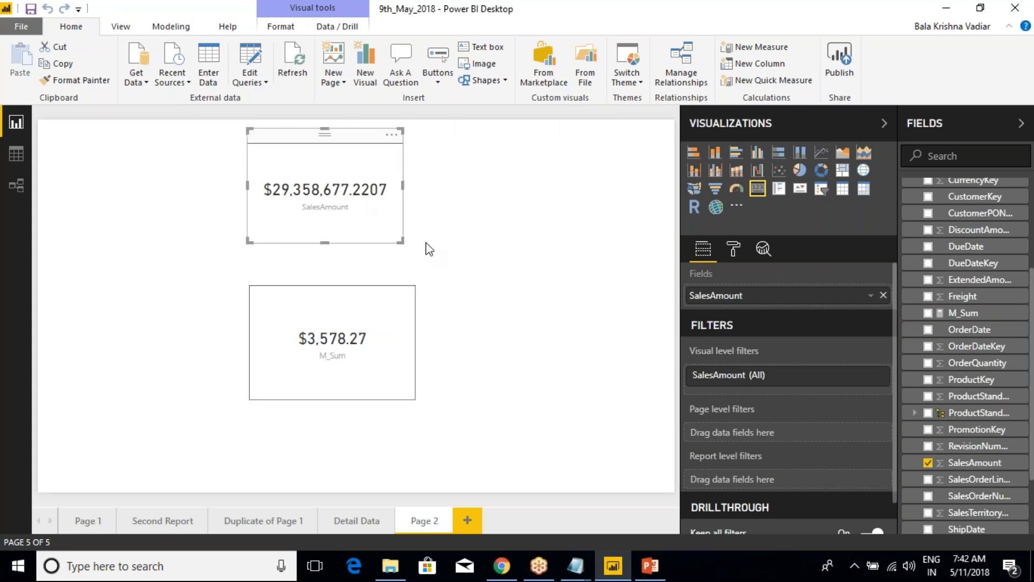
right_click(728, 300)
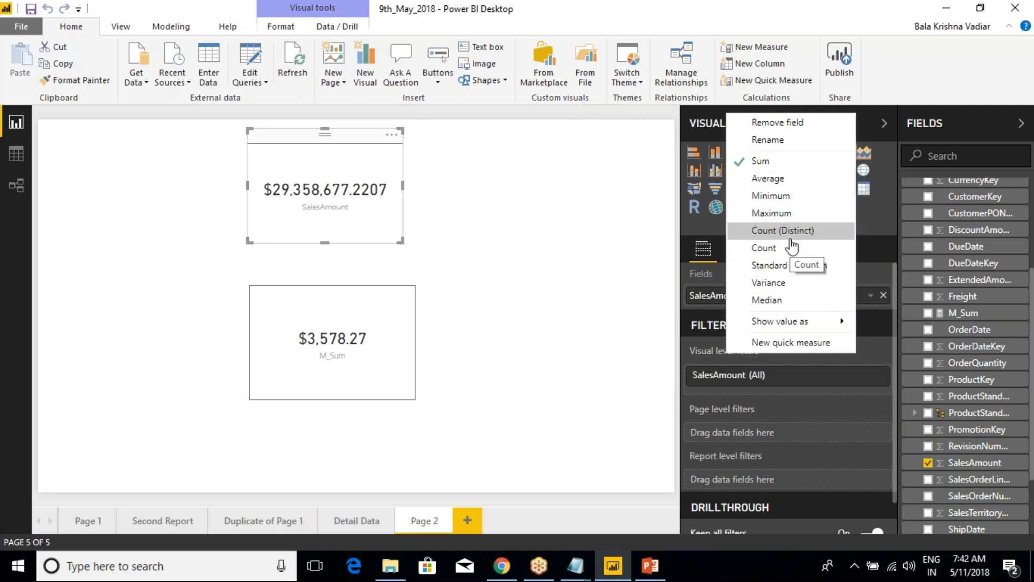
click(602, 259)
click(362, 233)
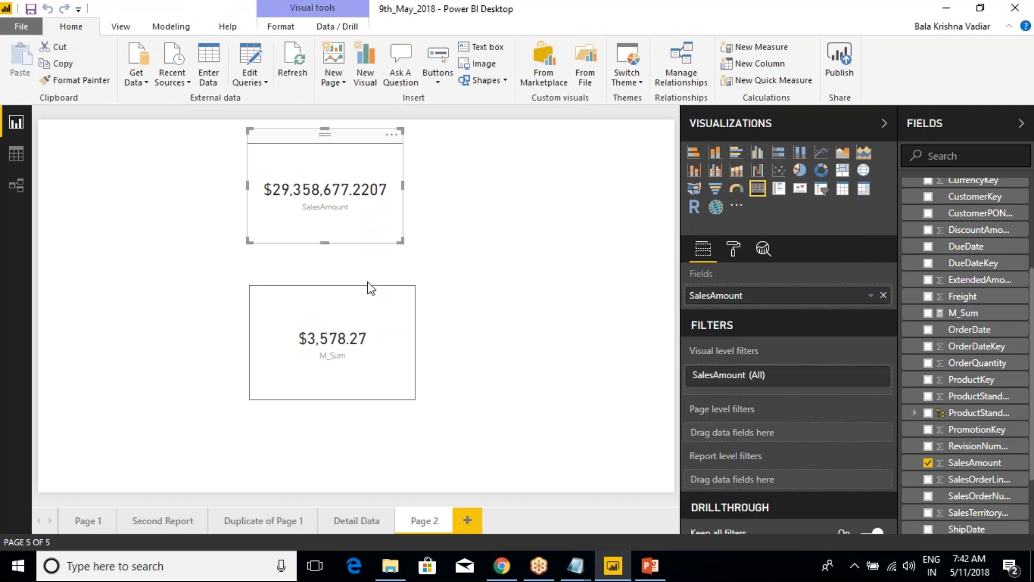
click(375, 314)
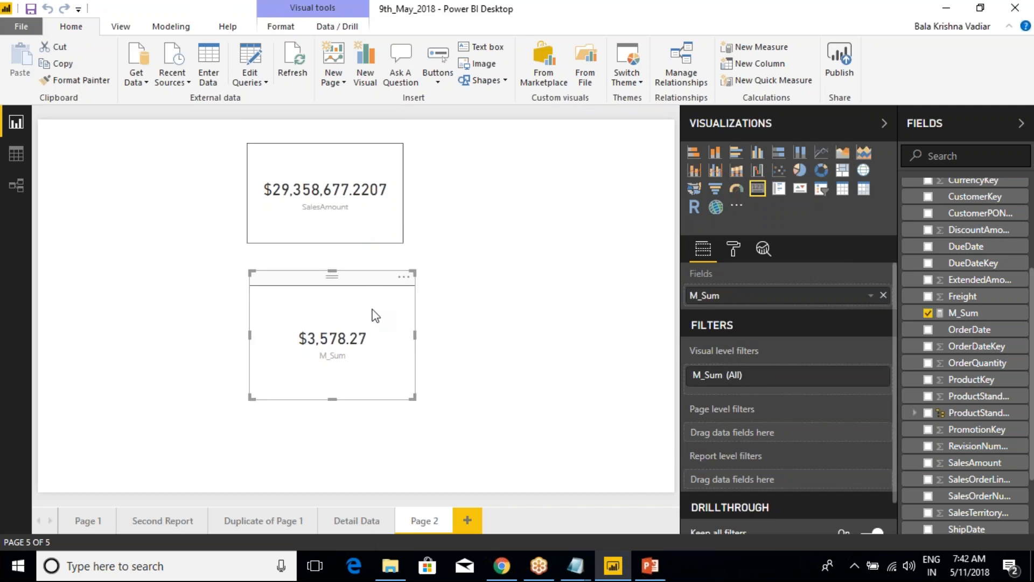
click(32, 9)
Switch to the Class Notes file in Notepad and add "This will calculated @ Refresh Level" below the New Column examples
click(575, 565)
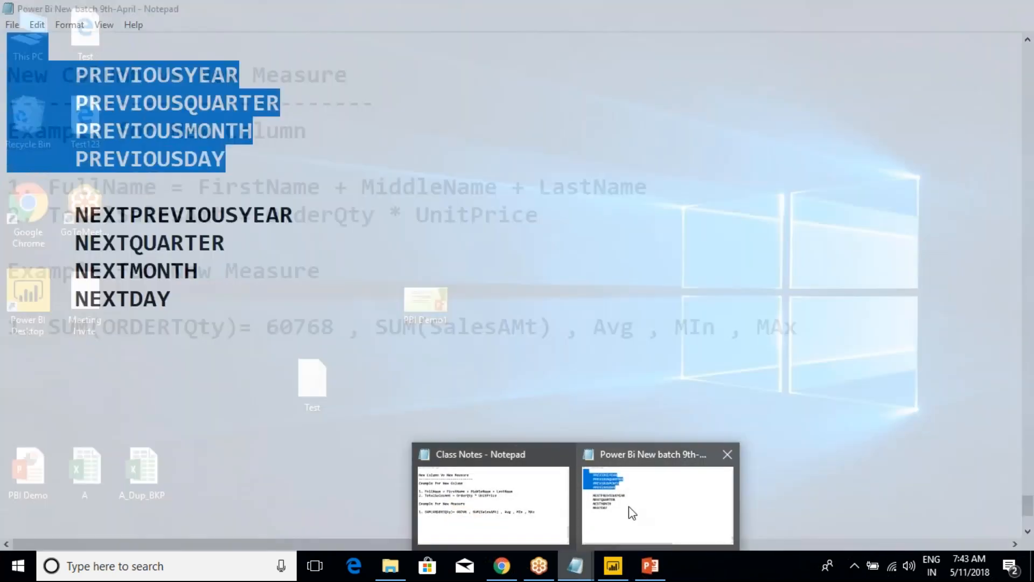
click(628, 509)
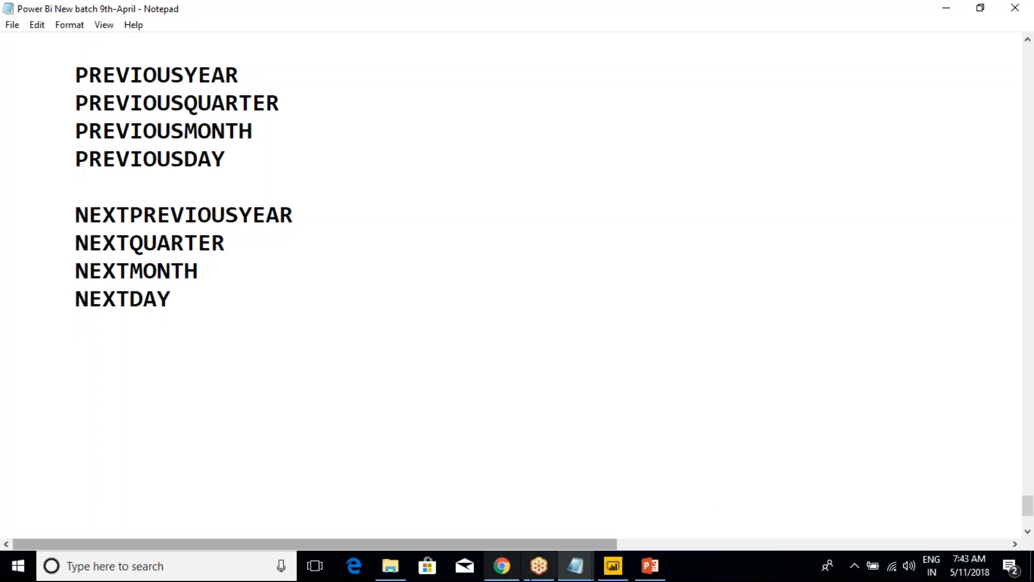
click(575, 566)
click(532, 536)
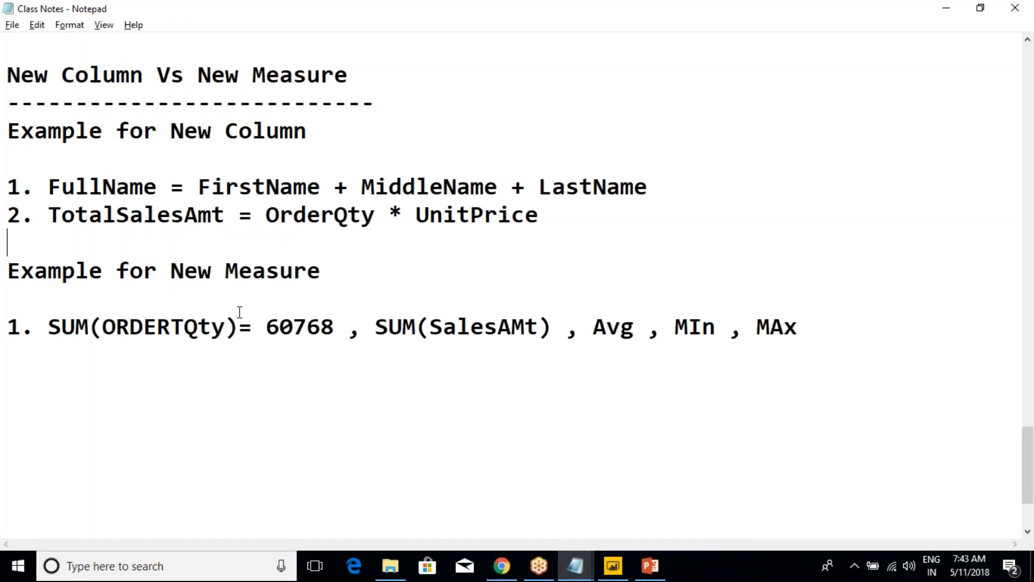
key(Return)
key(Return)
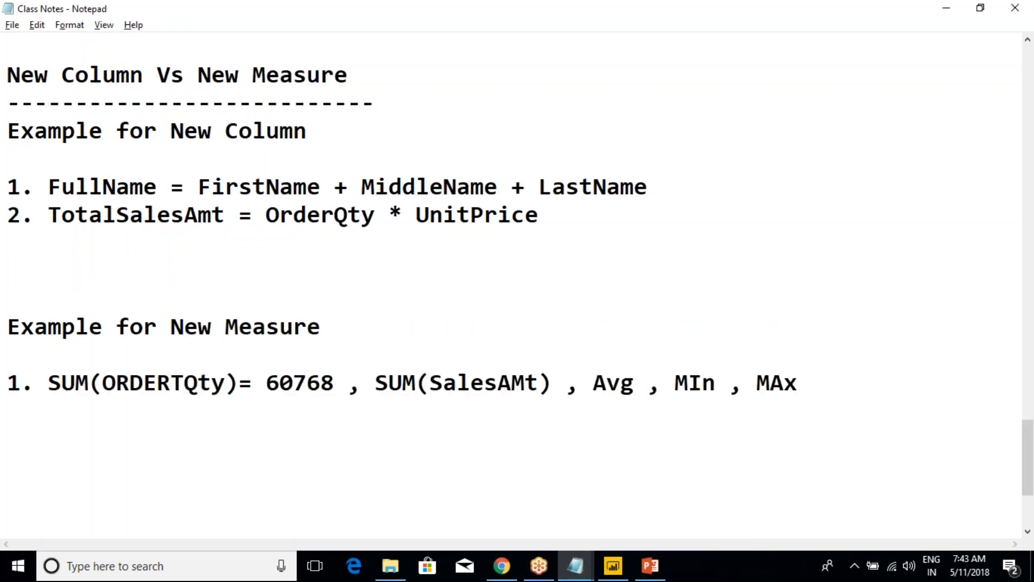
text(This will cal)
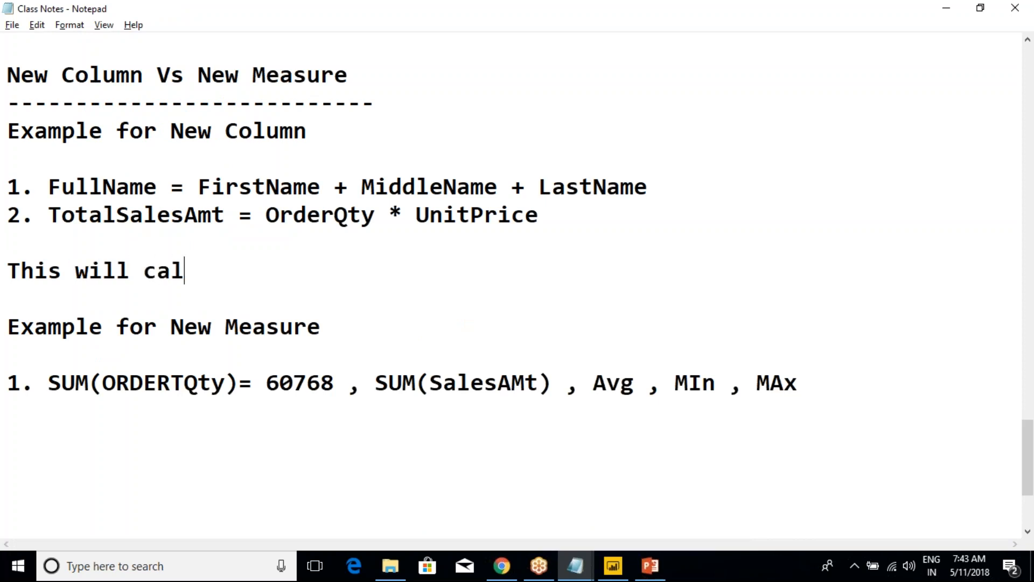
text(culated )
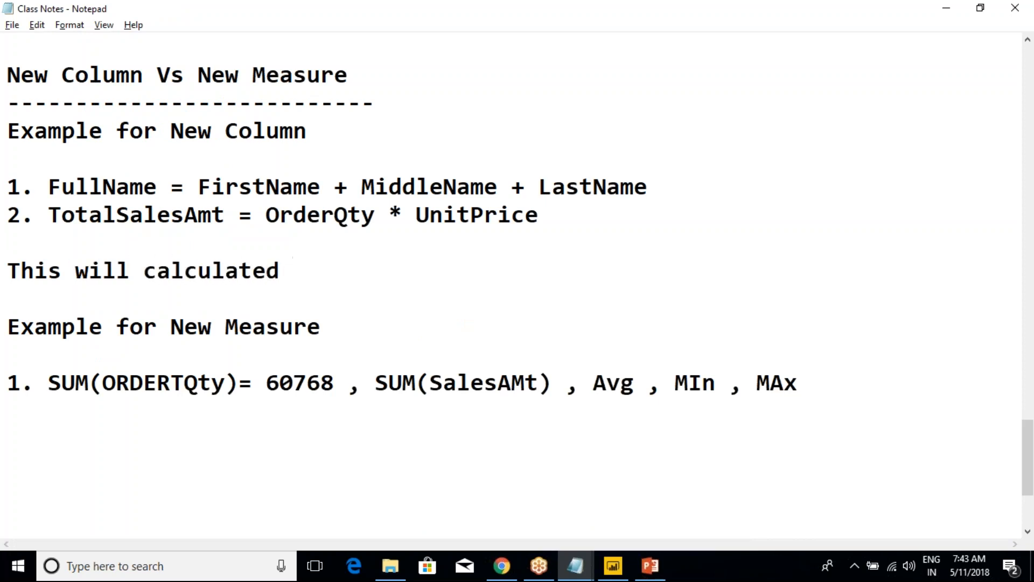
text(@ Refresh )
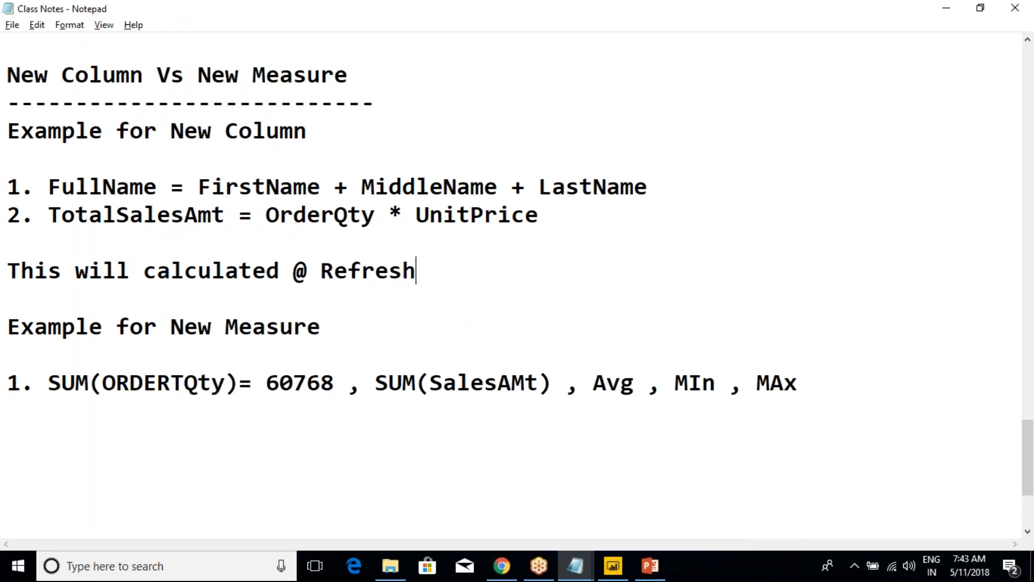
text(Level)
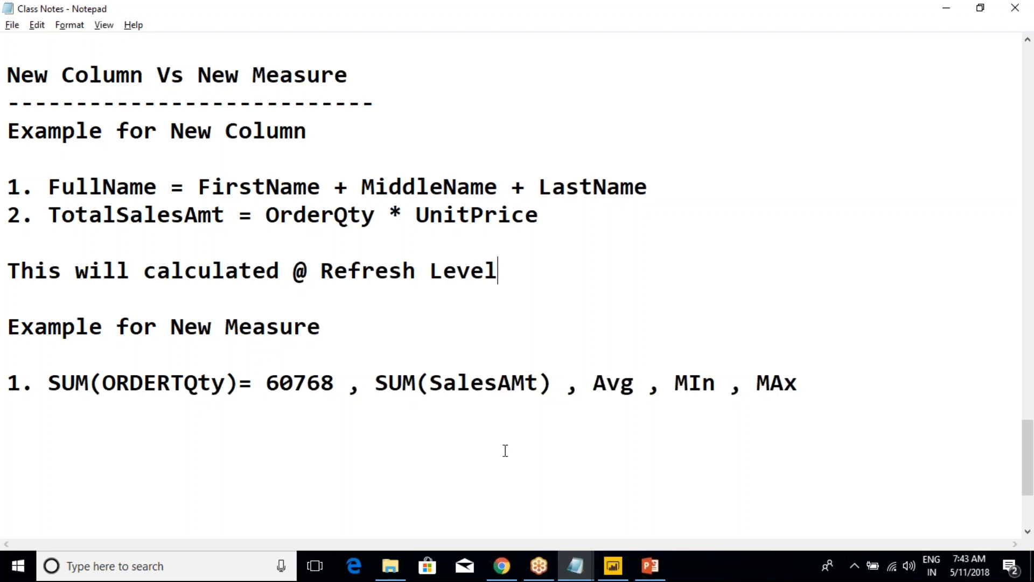
key(Return)
key(Return)
text(This Values would be calcul)
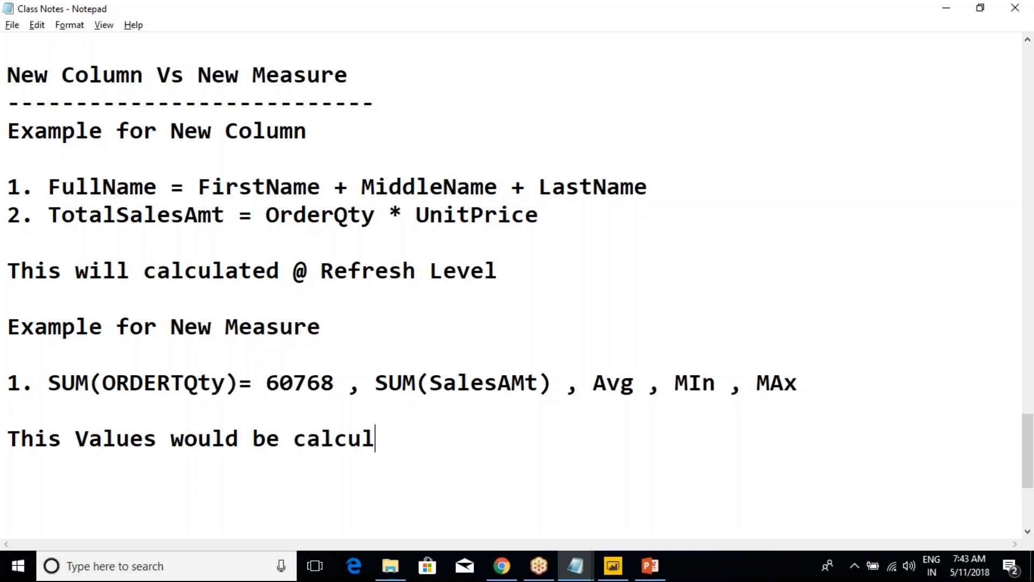
text(ating @)
key(BackSpace)
text(Run )
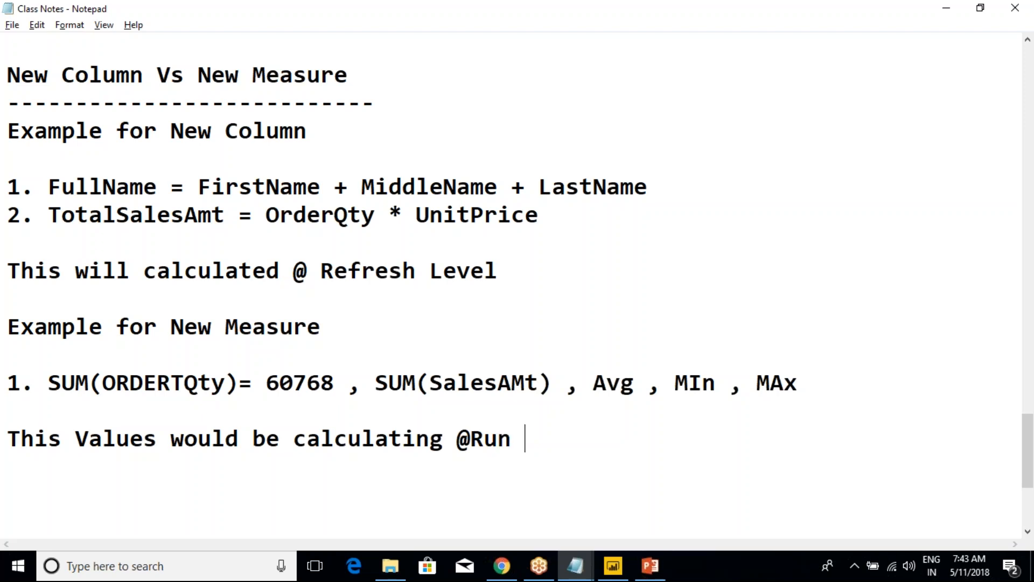
text(time)
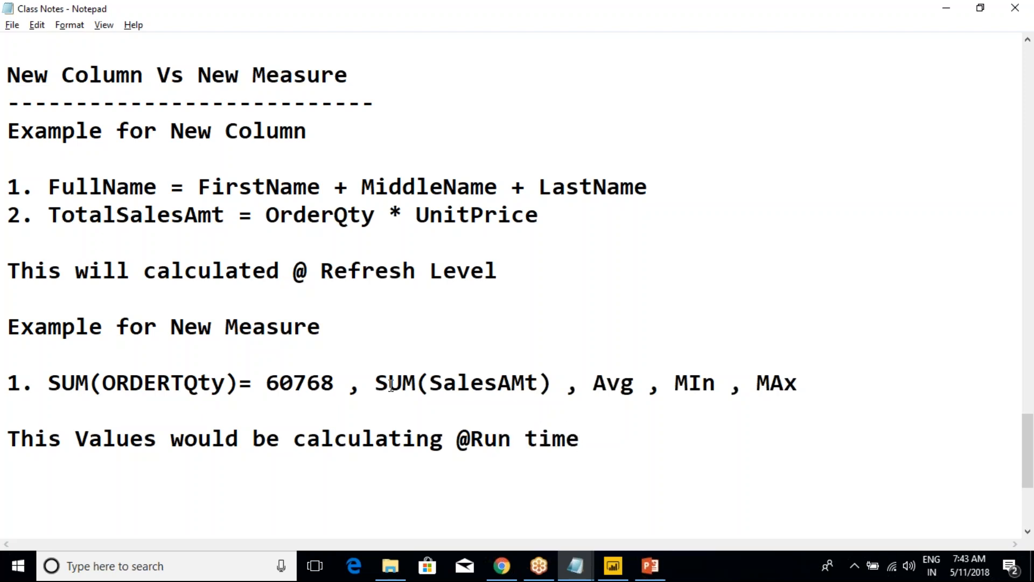
key(Return)
drag(83, 469, 12, 444)
click(211, 436)
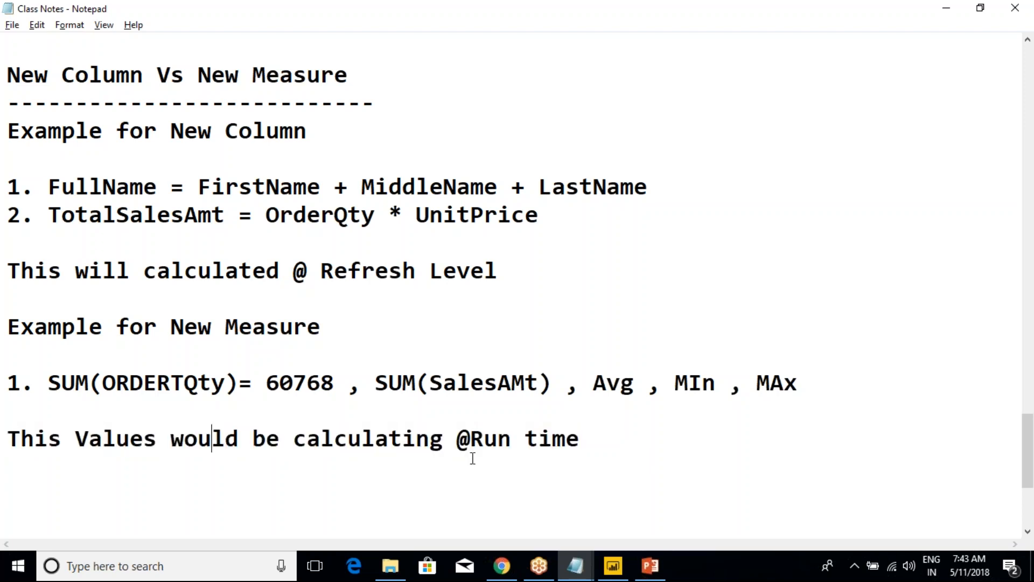
Switch back to Power BI Desktop and inspect the fields used by the SalesAmount and M_Sum cards
click(613, 565)
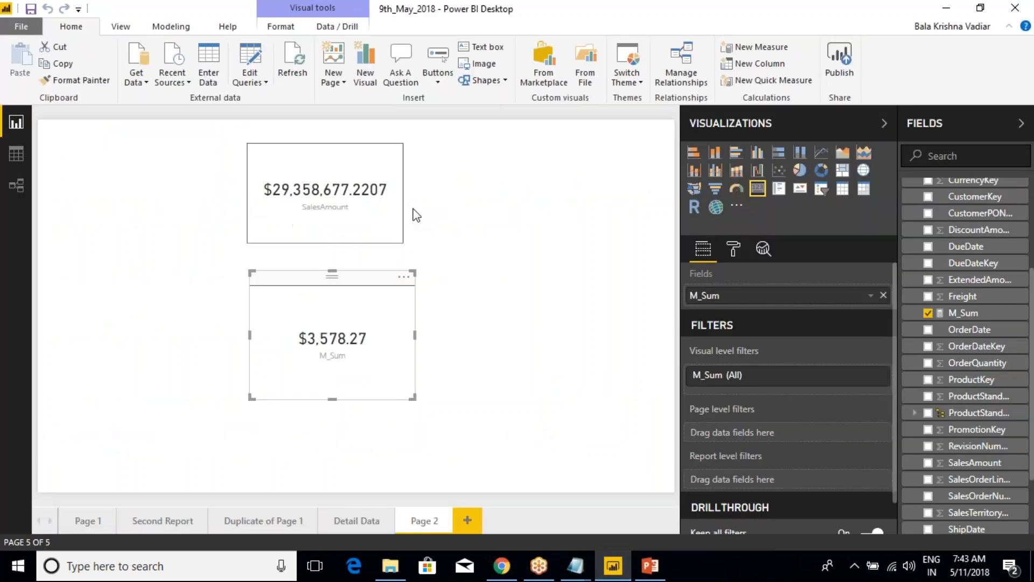
click(363, 194)
click(331, 293)
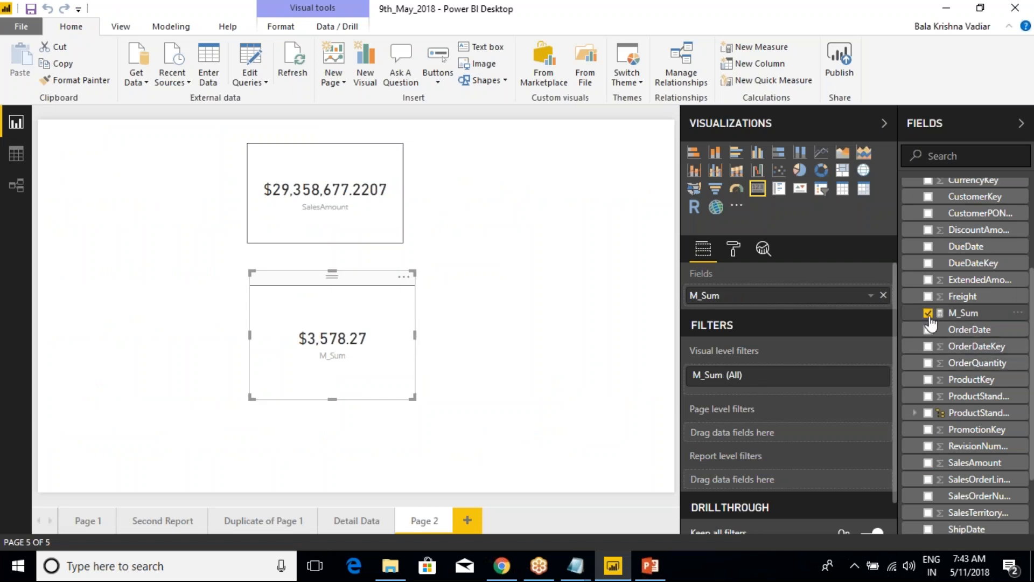
drag(967, 321, 762, 301)
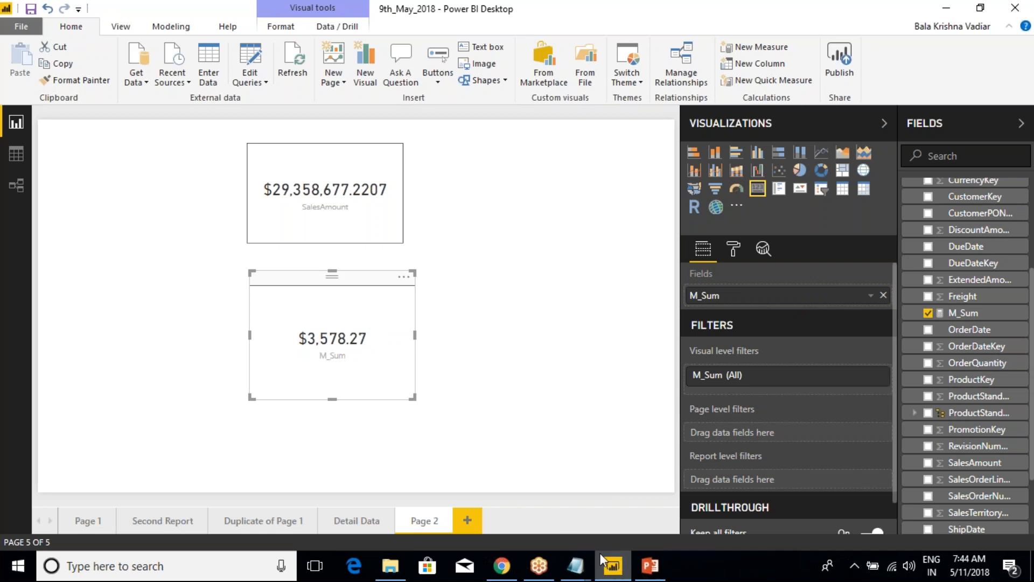
Return to Class Notes in Notepad and review the New Measure example with its run-time calculation note
mouse_move(576, 565)
click(567, 503)
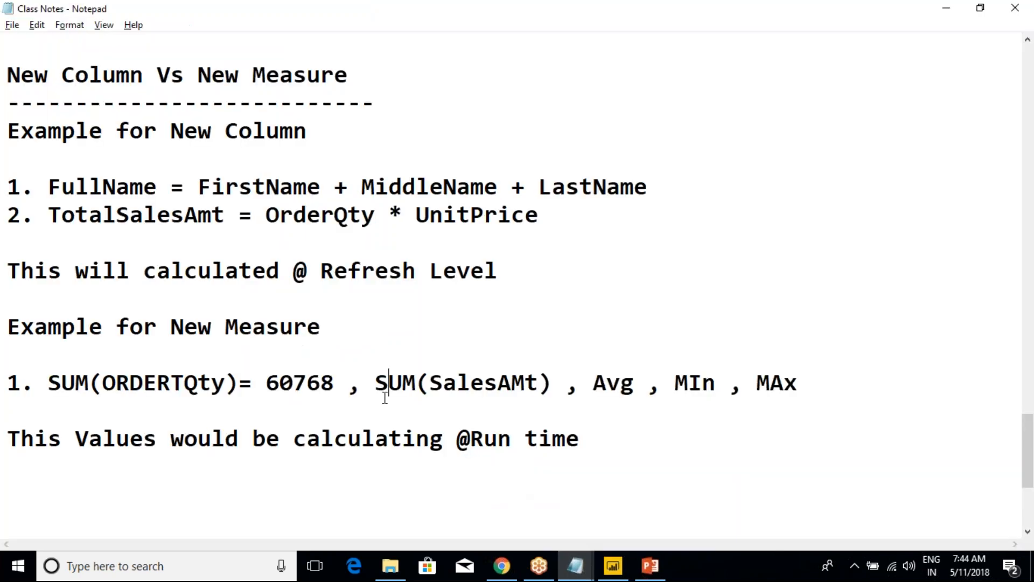
drag(601, 443, 7, 417)
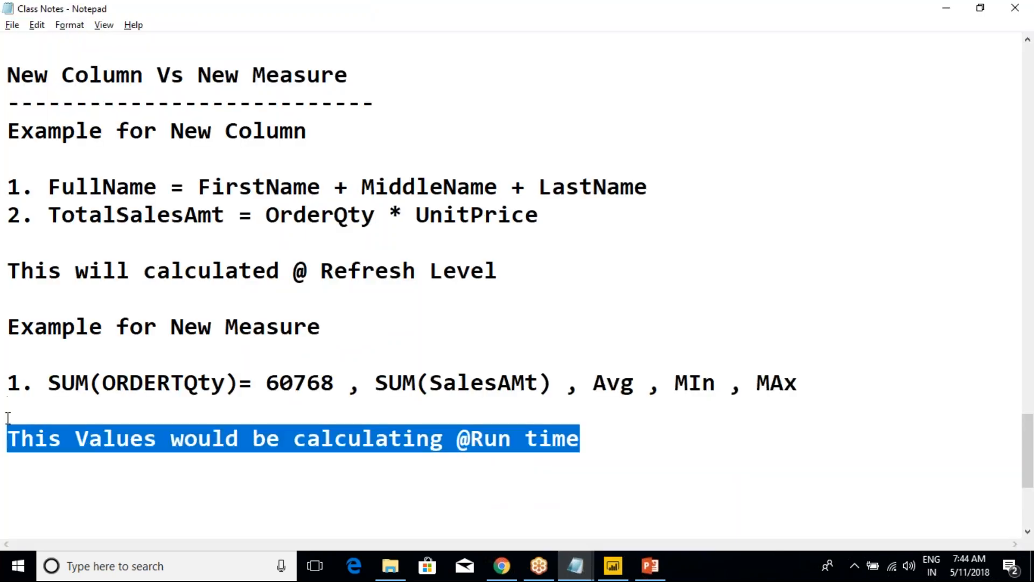
drag(48, 329, 334, 377)
click(568, 441)
click(48, 383)
click(333, 376)
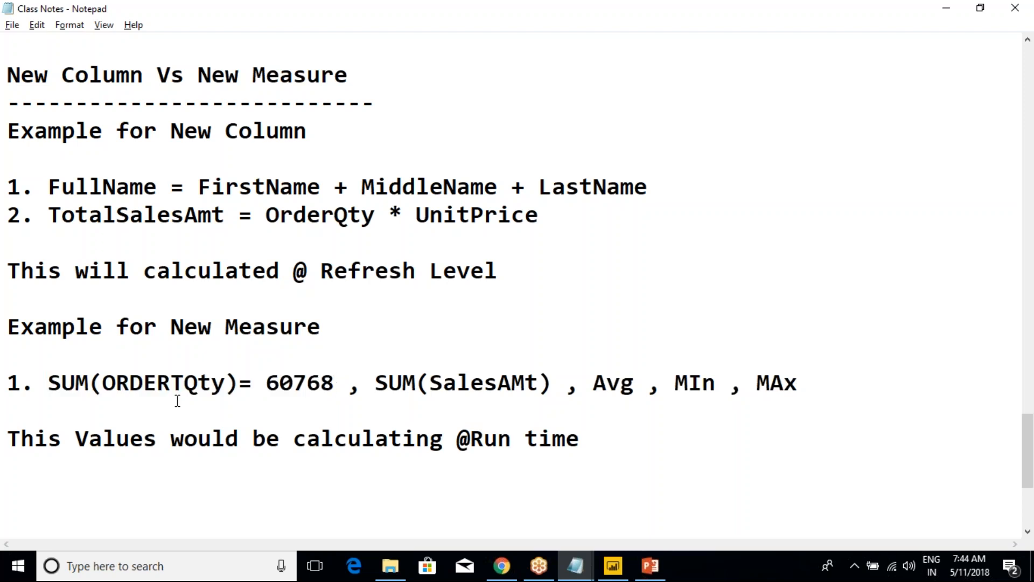
drag(8, 380, 7, 327)
click(597, 450)
click(67, 372)
drag(597, 450, 7, 349)
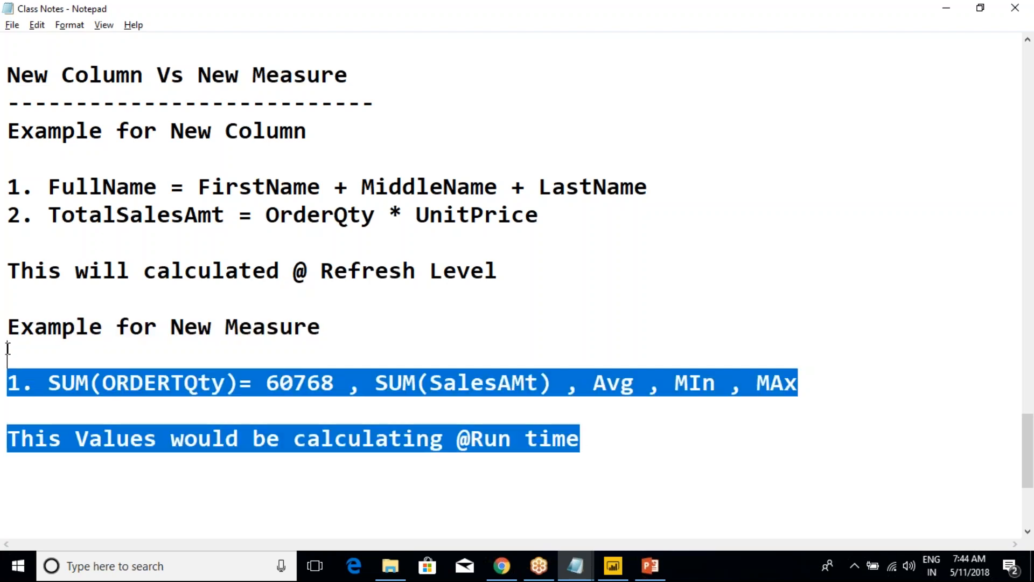
click(179, 365)
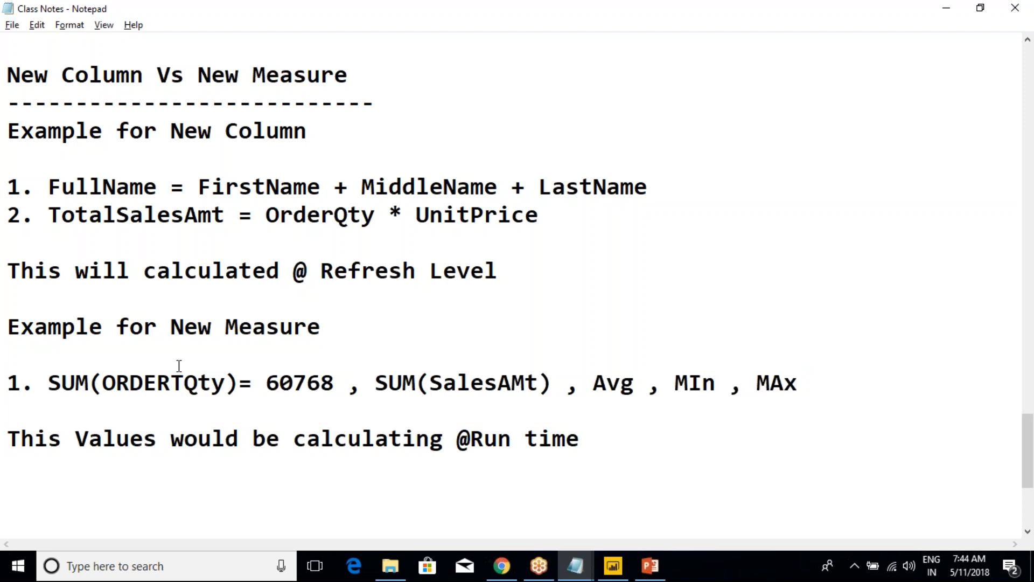
Review the New Column examples in the notes and highlight the refresh-level calculation line
scroll(179, 365, up, 2)
click(9, 299)
click(264, 301)
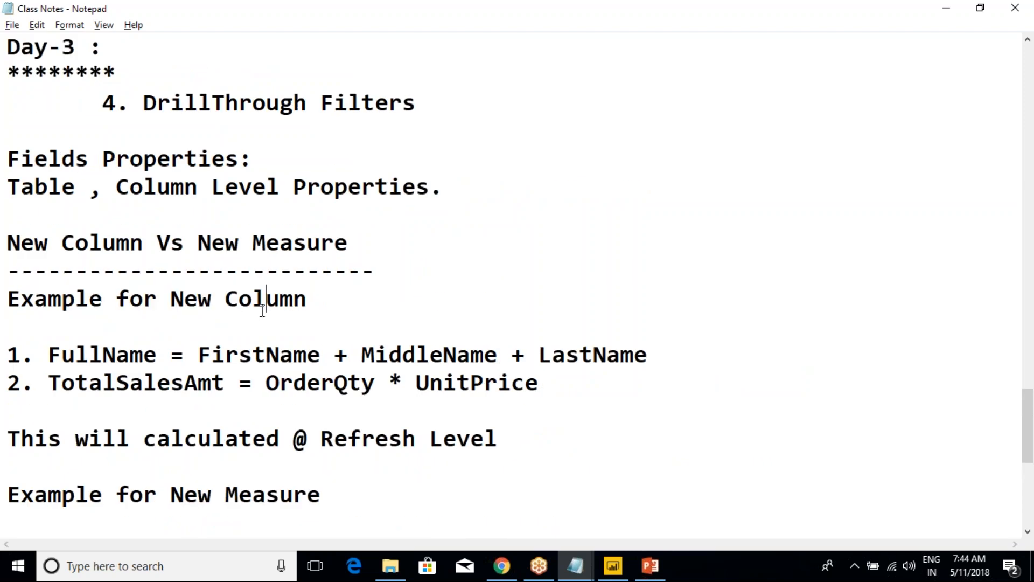
drag(500, 439, 289, 420)
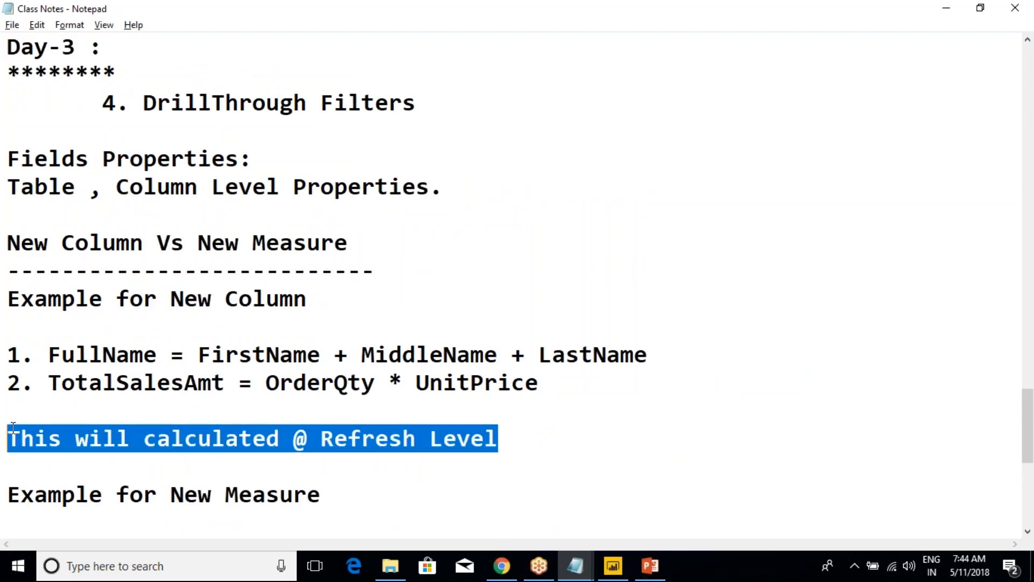
Switch to Power BI Desktop, check the SalesAmount card's field, and clear the selection on the report page
key(alt+Tab)
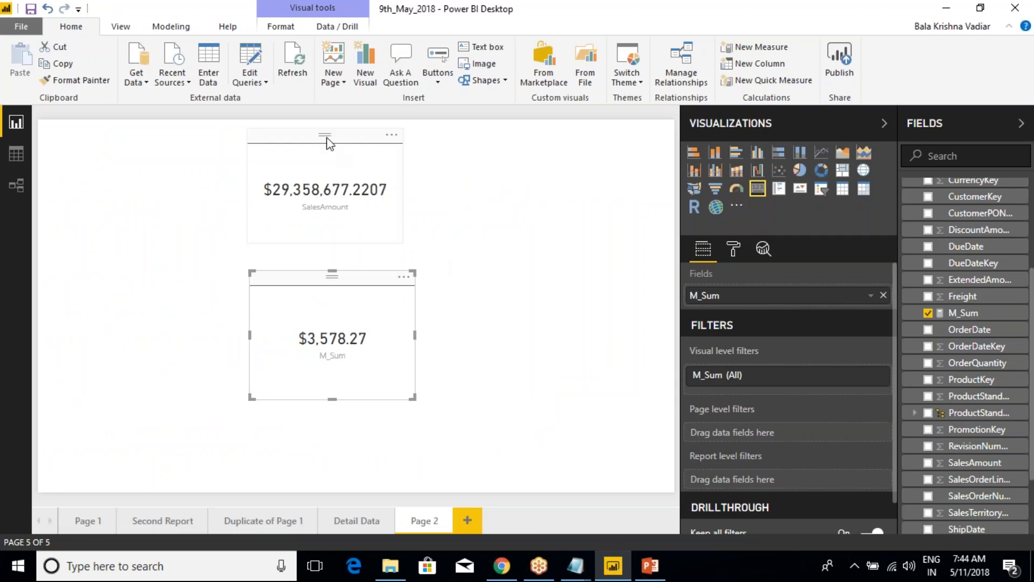
click(305, 146)
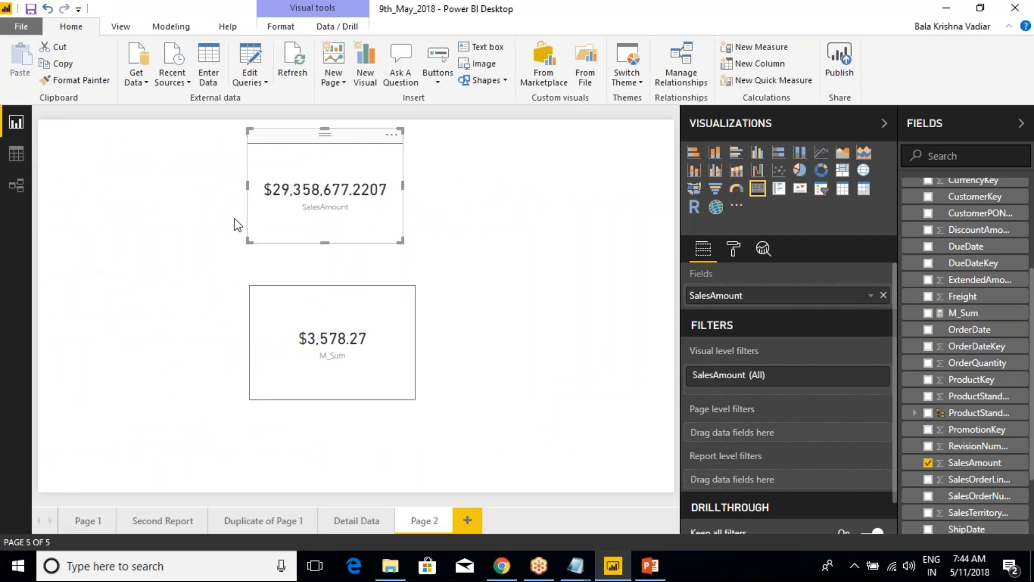
click(441, 183)
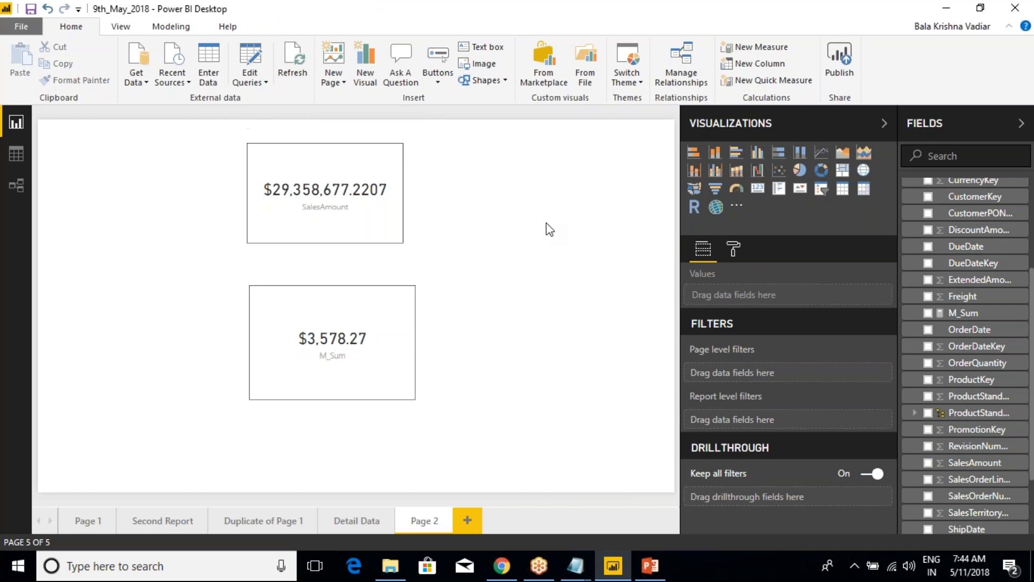
Collapse the SalesData table and expand DimCustomer to view its calculated column C_FullName
scroll(948, 302, up, 3)
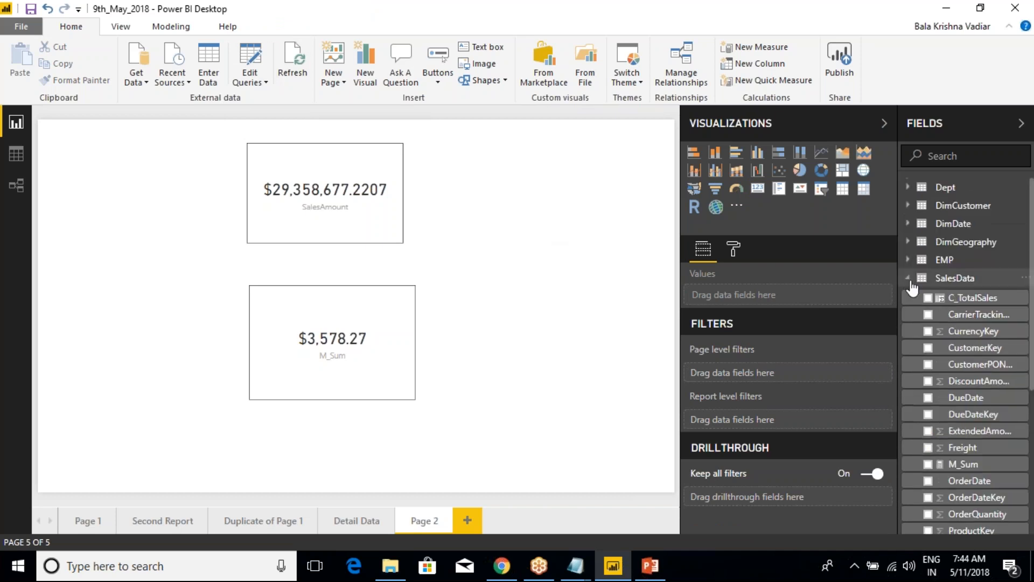
click(909, 277)
click(907, 205)
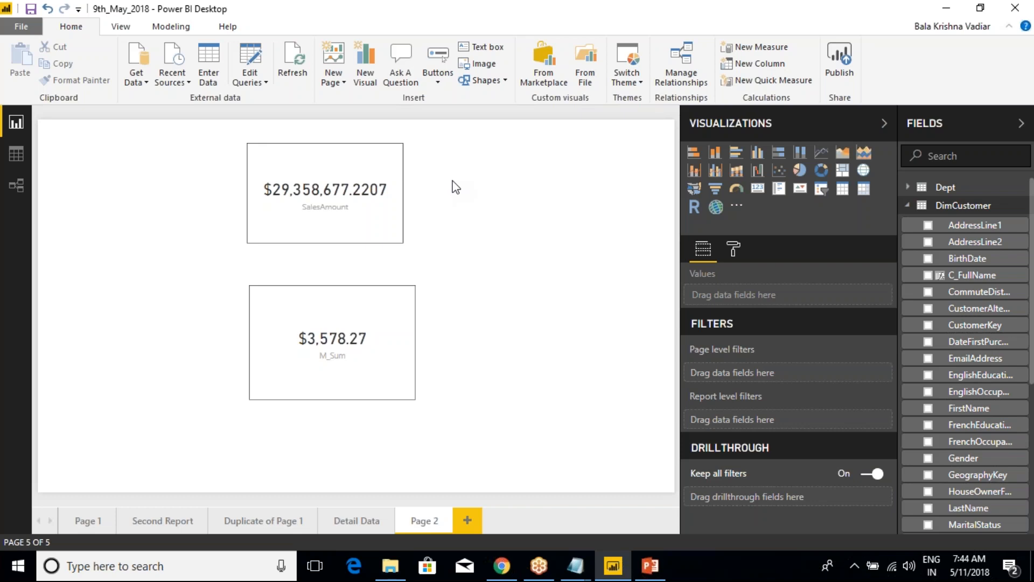
Switch to Class Notes in Notepad and review the New Column and New Measure examples
click(575, 565)
click(521, 507)
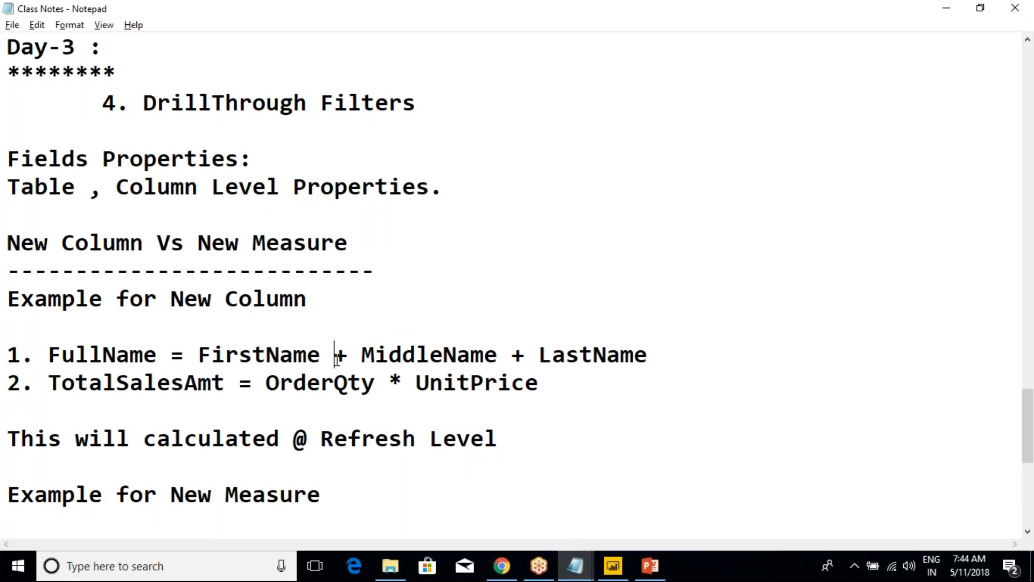
scroll(336, 358, down, 2)
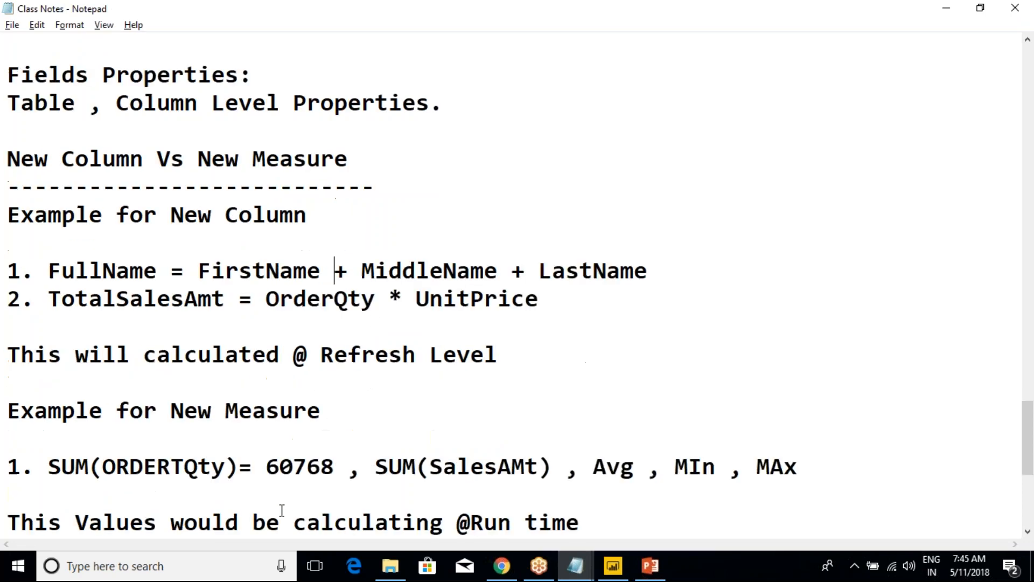
drag(197, 326, 295, 422)
scroll(313, 426, up, 2)
Highlight the New Column section and its refresh-level calculation line in the notes, and clear the highlight
drag(197, 244, 374, 438)
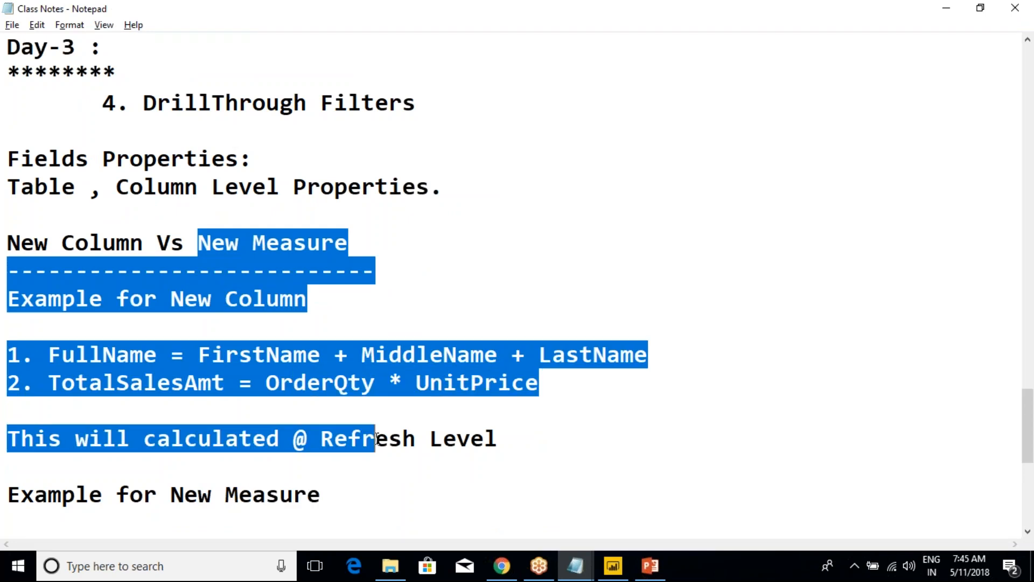
click(373, 438)
drag(294, 438, 509, 437)
click(520, 435)
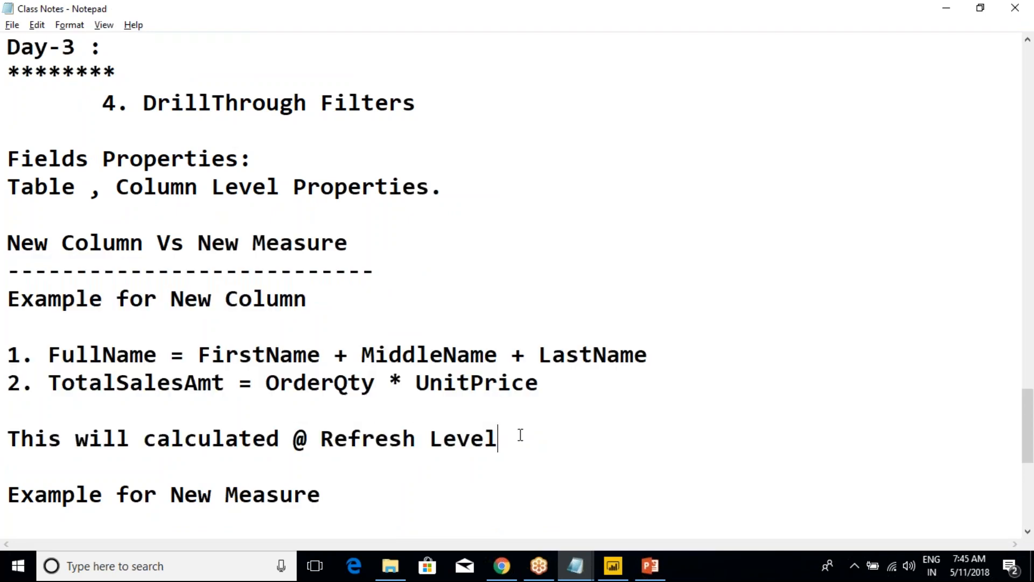
drag(252, 436, 499, 437)
click(498, 440)
click(135, 237)
Switch back to Power BI Desktop, collapse DimCustomer, and review the options available for the SalesData table
key(alt+Tab)
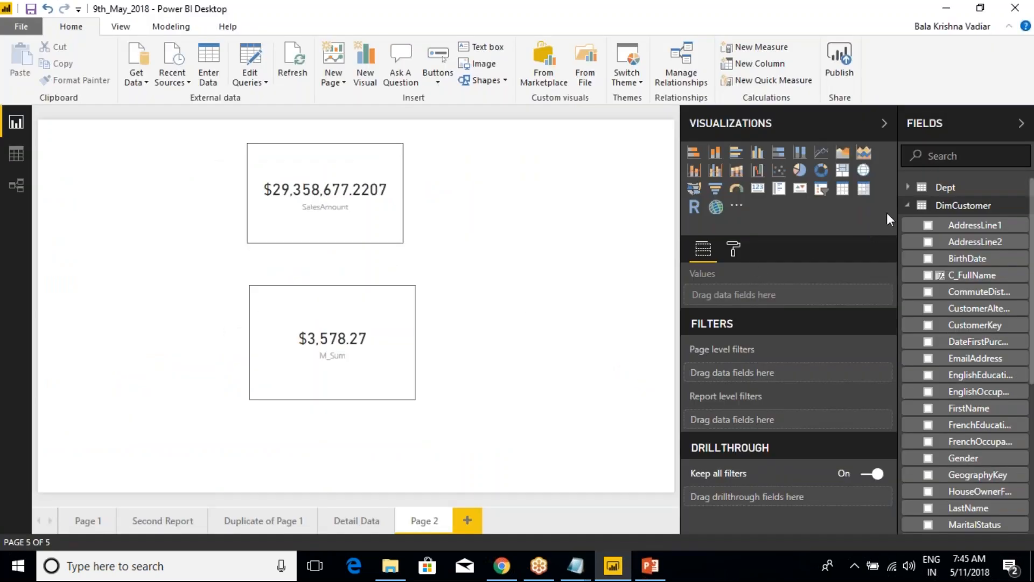
click(907, 205)
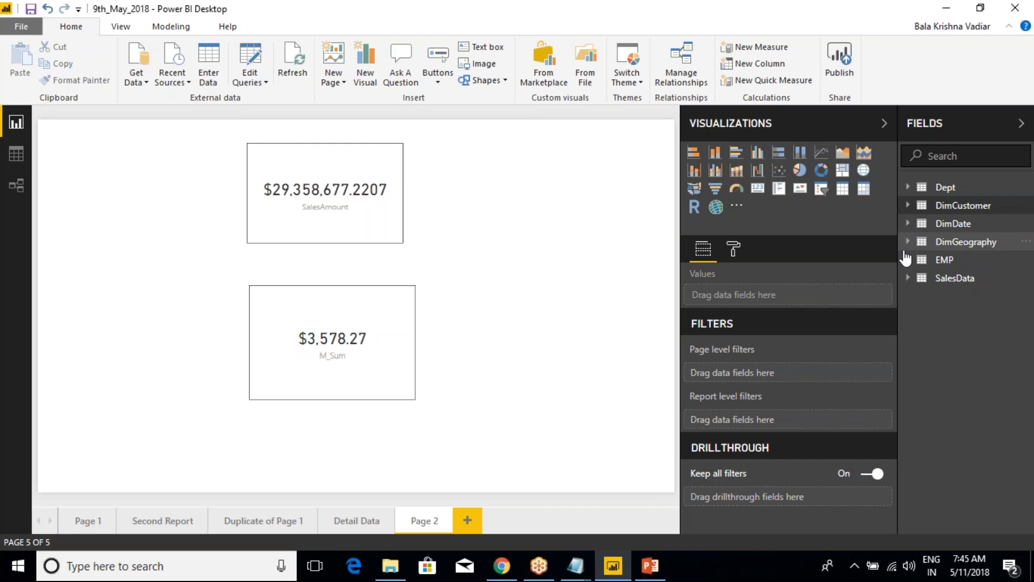
right_click(963, 283)
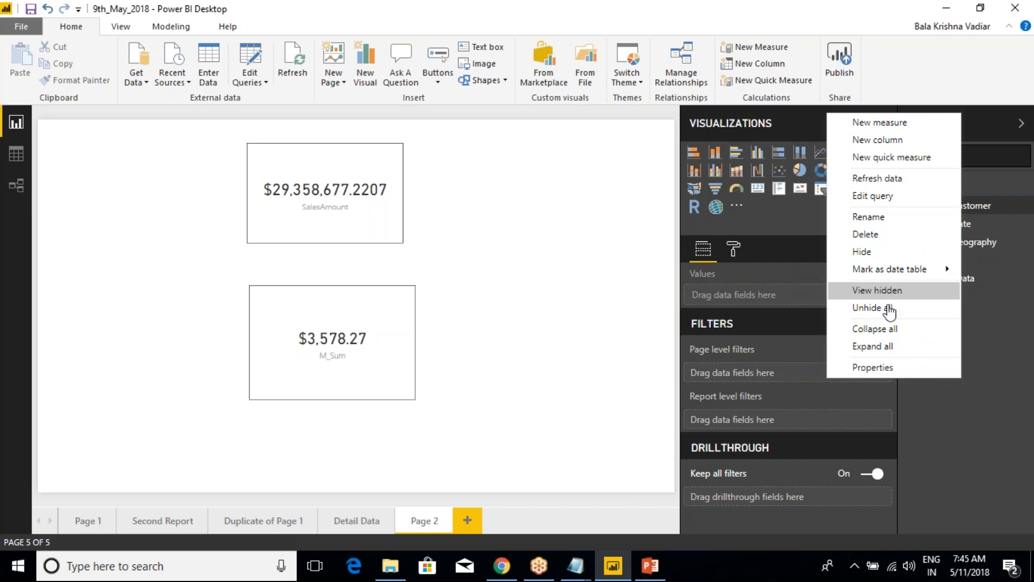
click(1024, 337)
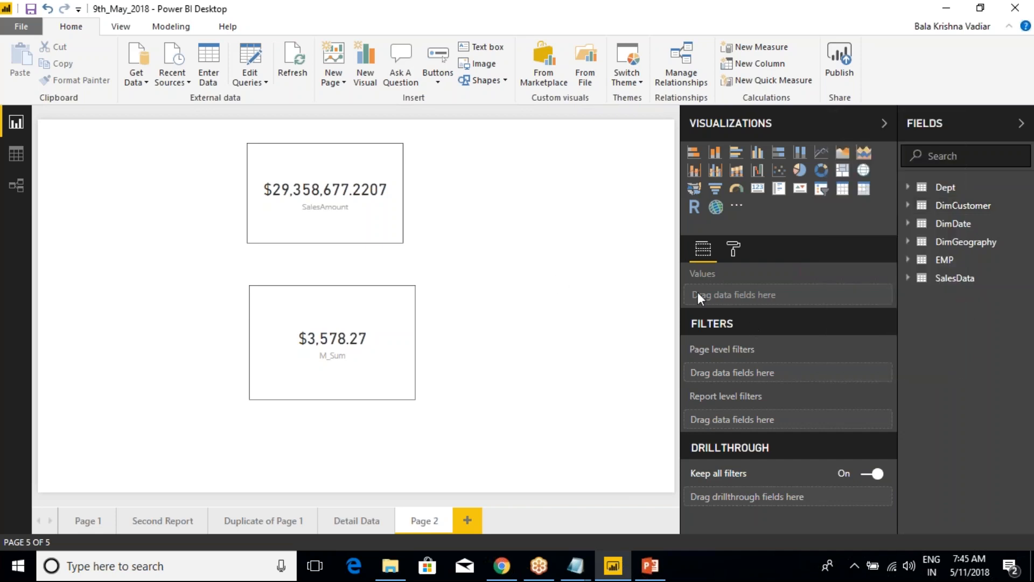
right_click(961, 279)
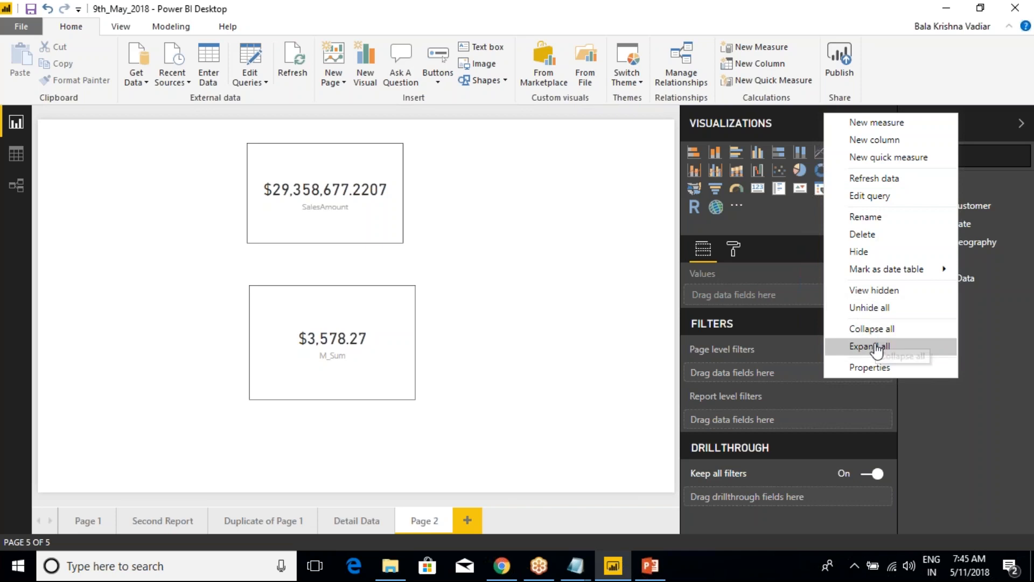
click(972, 349)
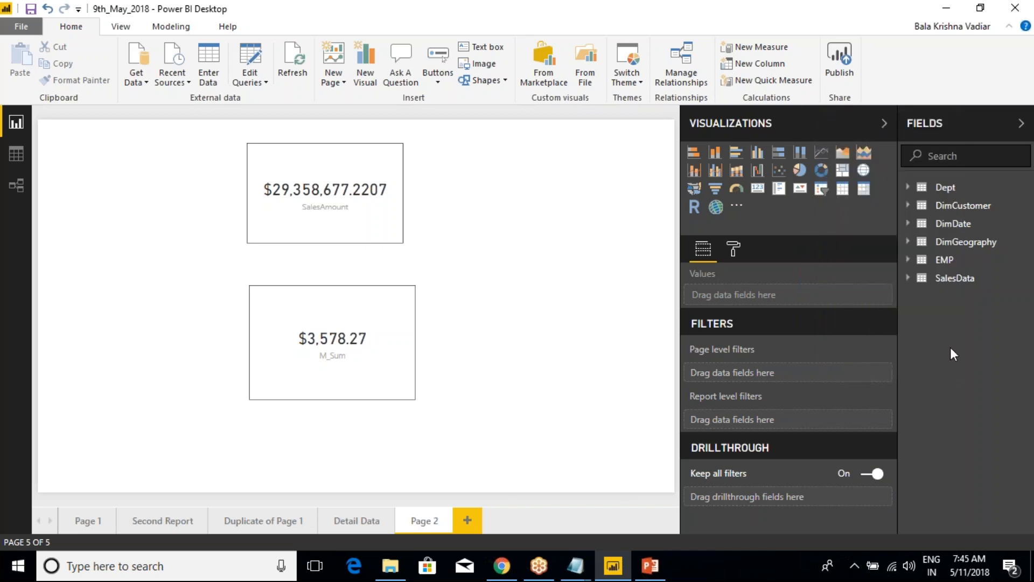
Expand SalesData, check the options of the SalesData and DimDate tables, and select the SalesAmount card
click(908, 279)
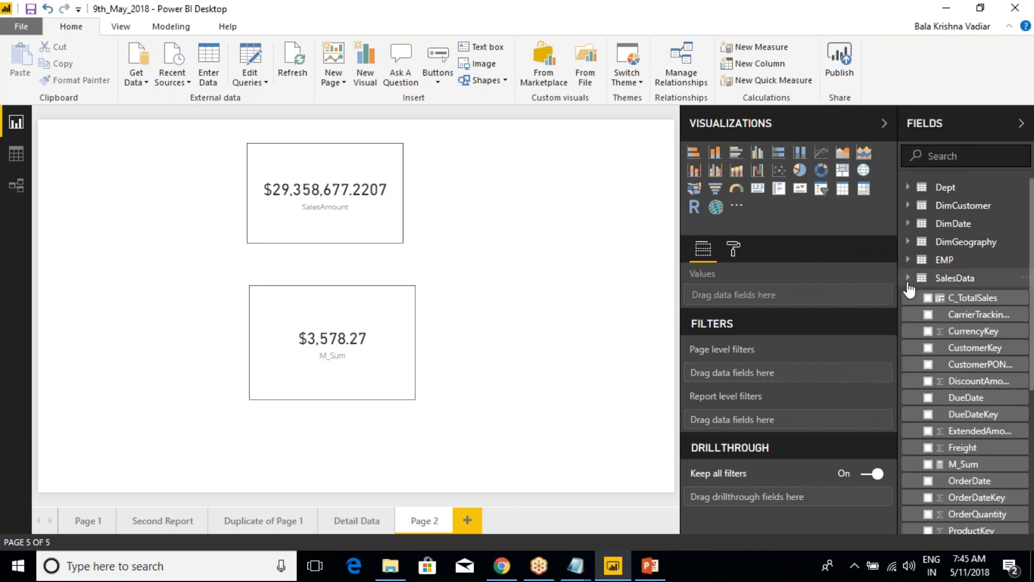
right_click(947, 283)
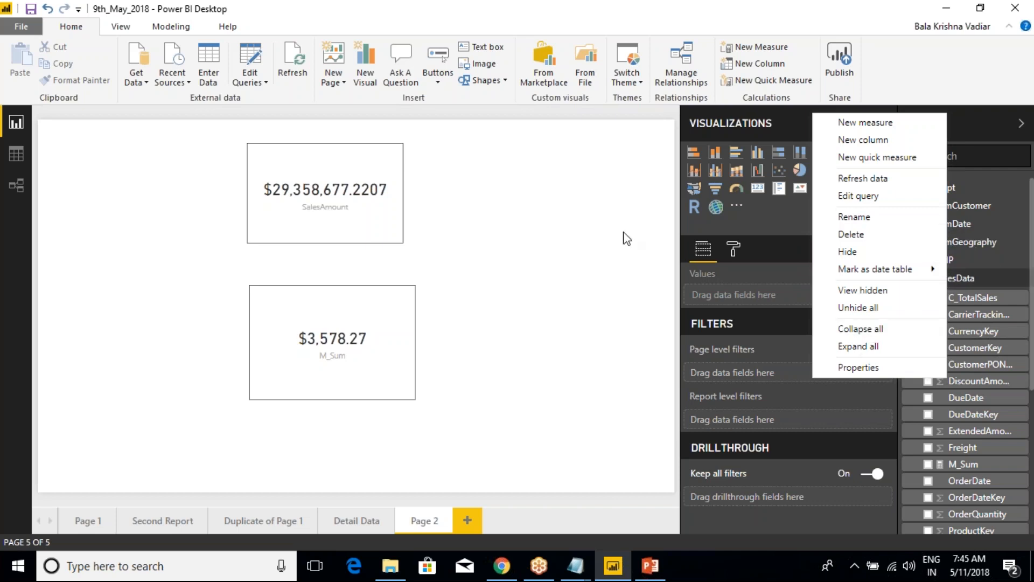
click(591, 234)
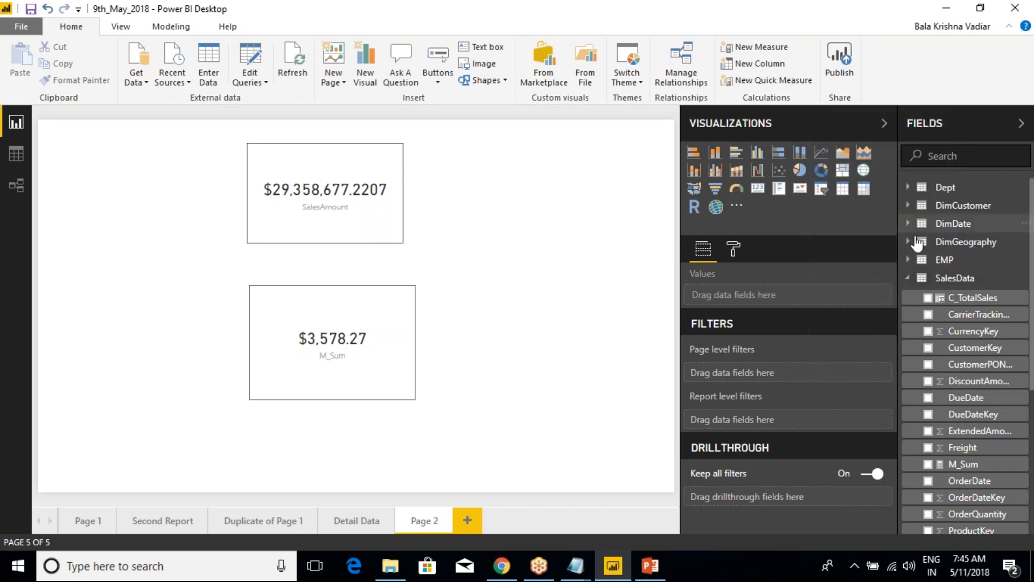
right_click(953, 225)
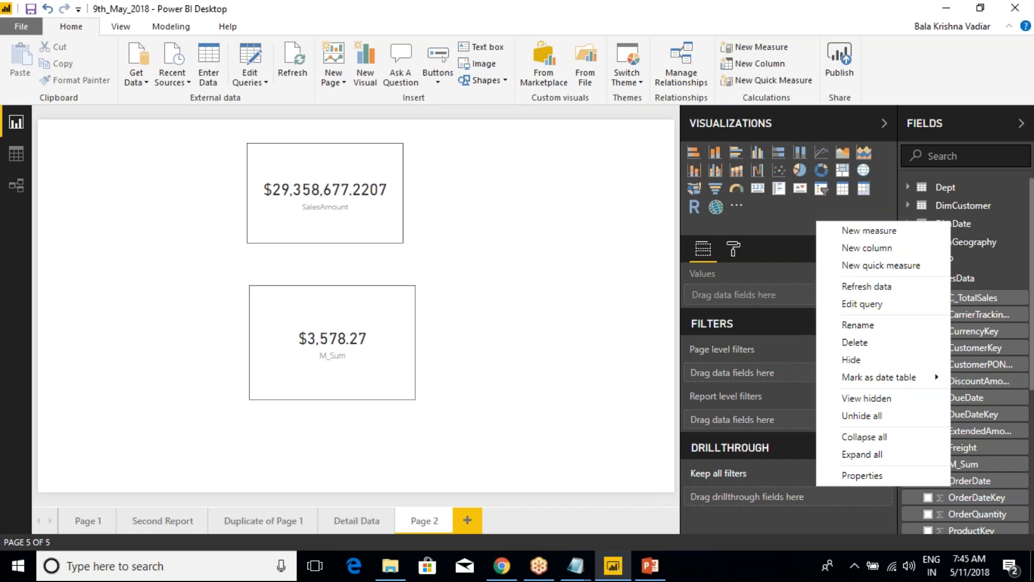
click(260, 210)
click(272, 166)
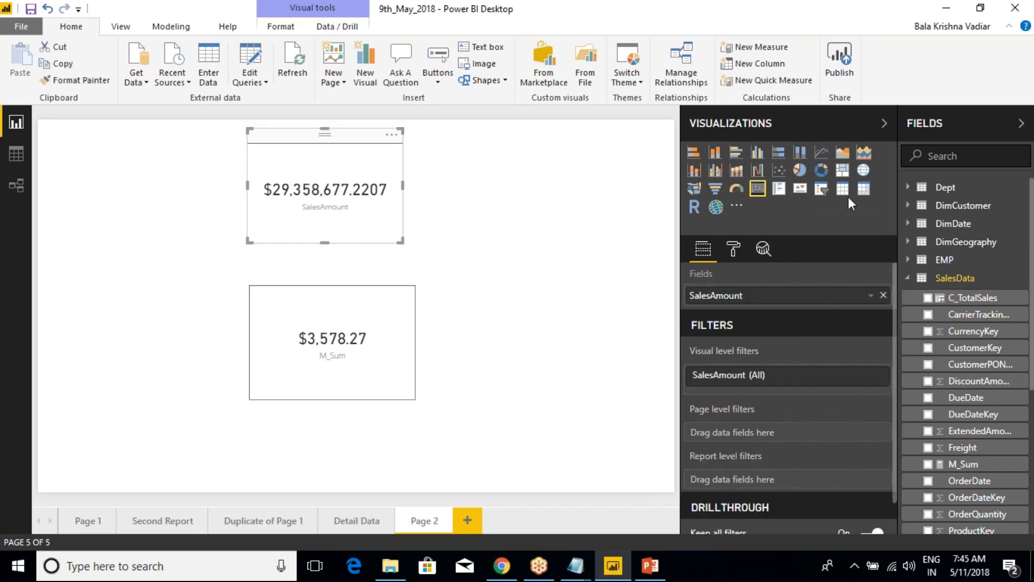
Compare the DimDate table's options in Report view and Data view, and return to Report view
right_click(955, 226)
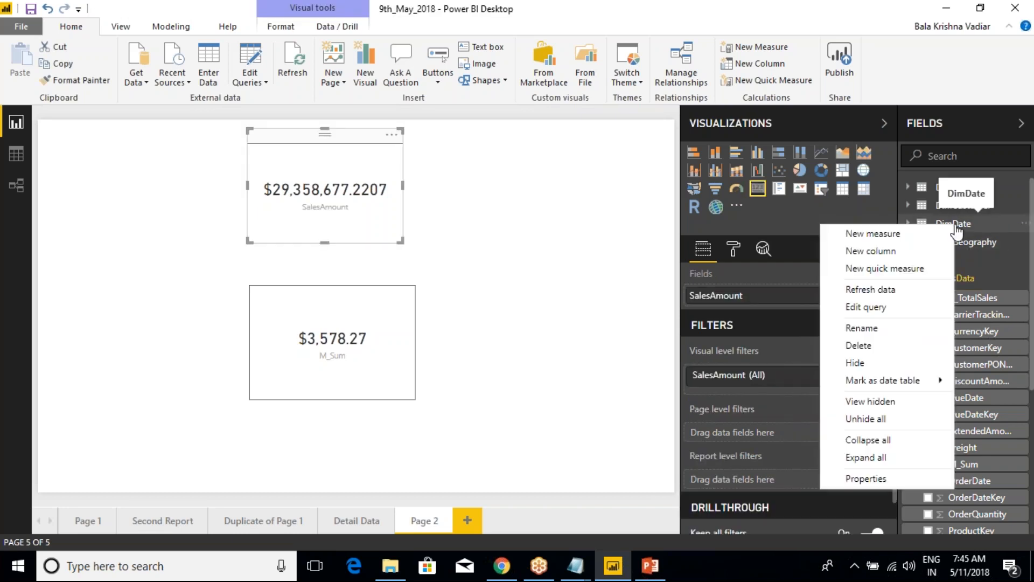
click(16, 154)
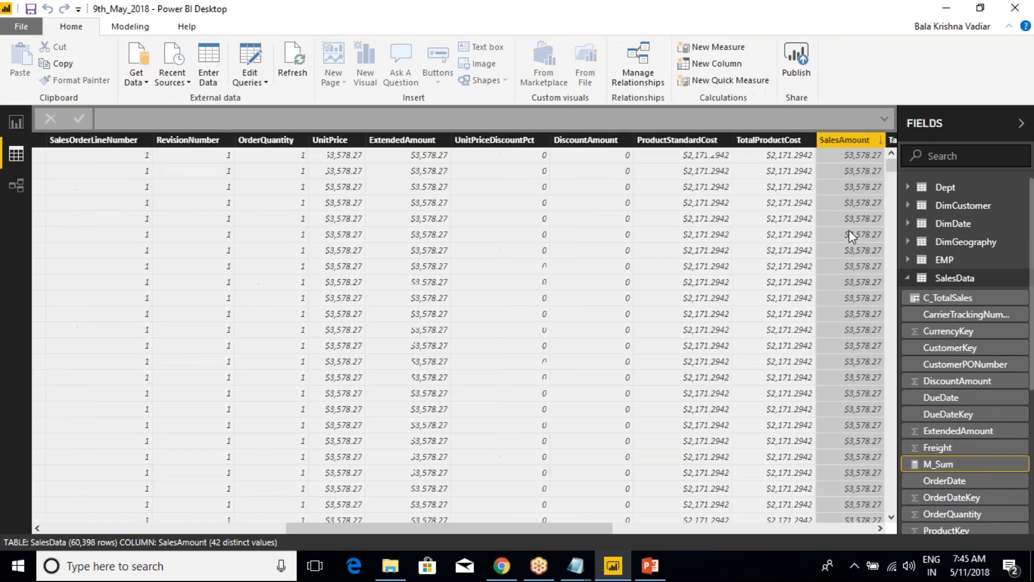
right_click(957, 224)
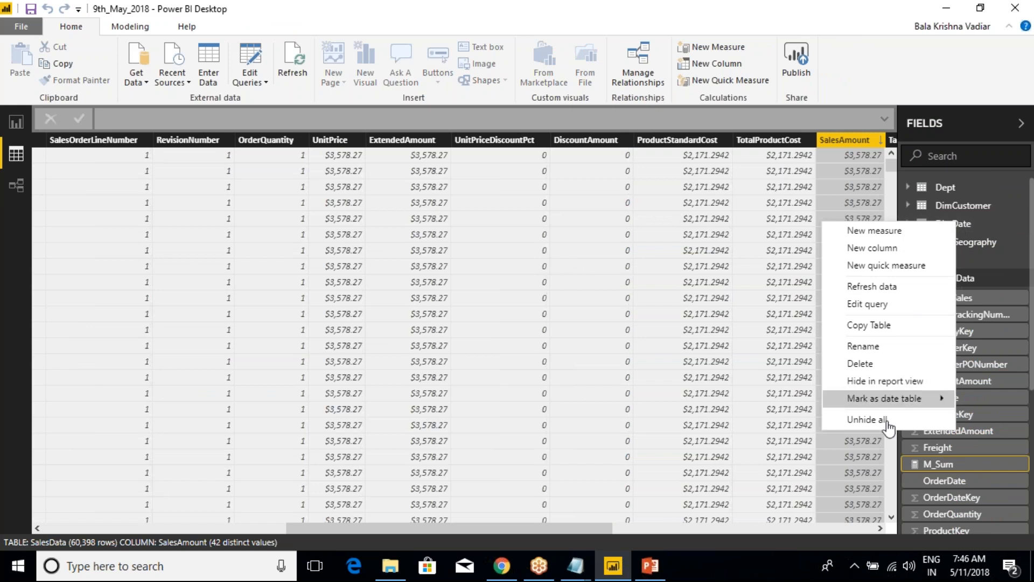
click(16, 123)
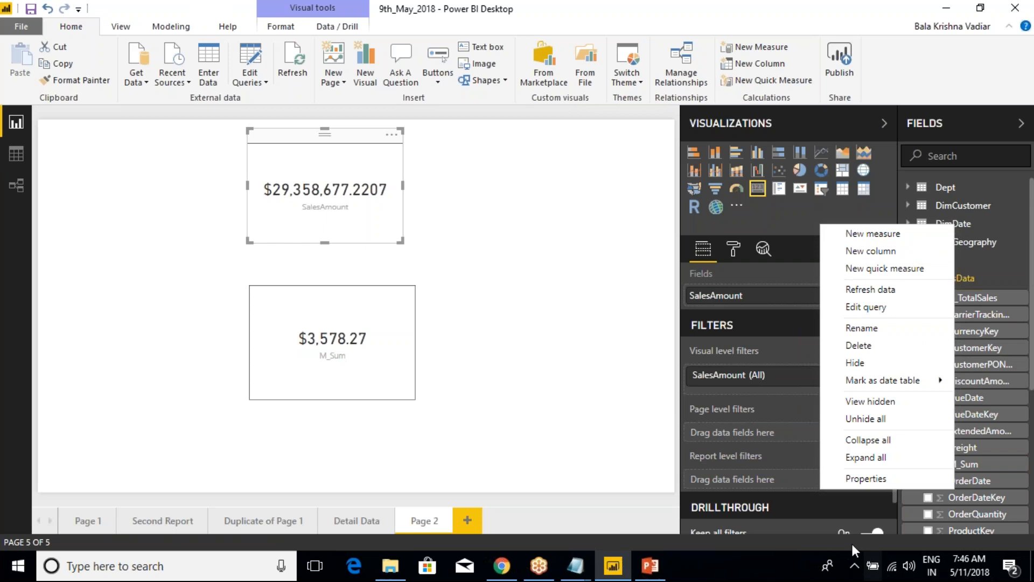
Try collapsing and expanding all tables in the field list, and leave them all collapsed
click(876, 448)
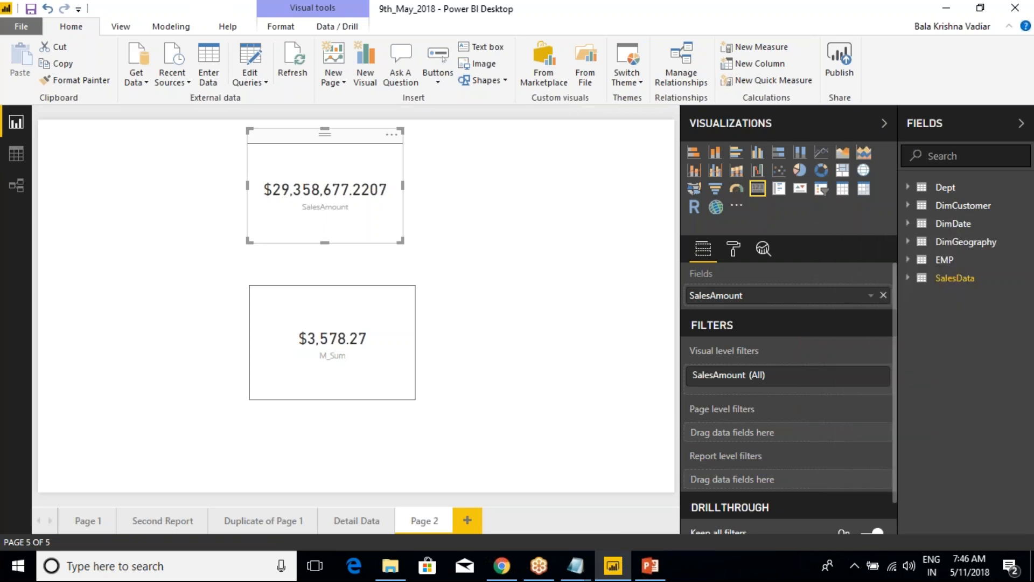
right_click(949, 285)
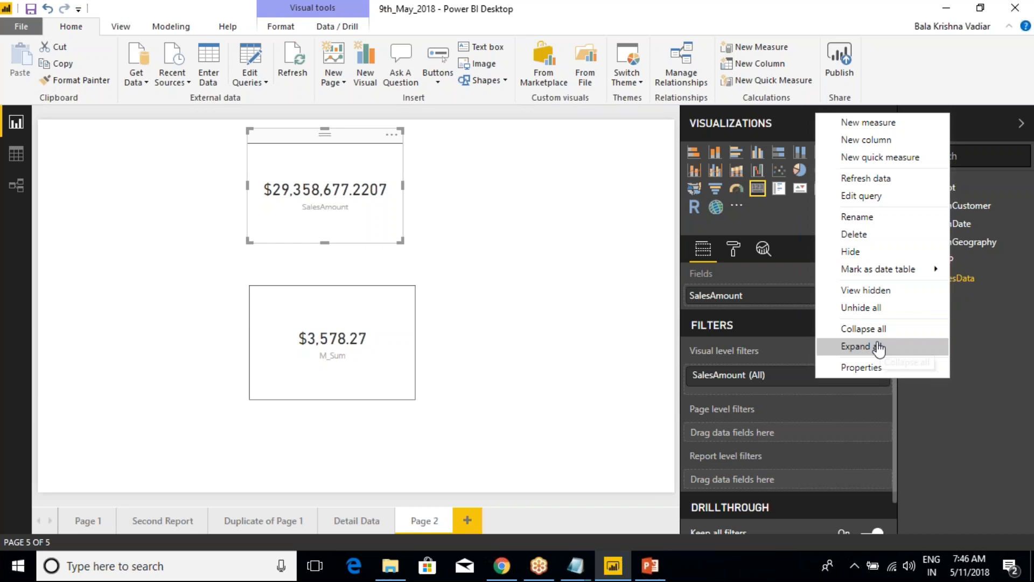
click(878, 348)
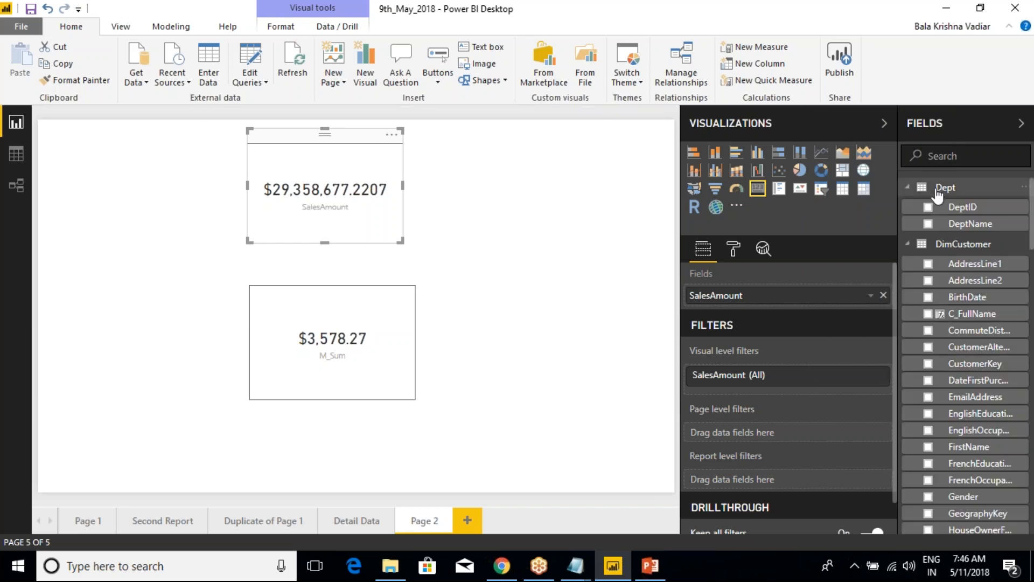
scroll(951, 323, down, 6)
scroll(950, 330, down, 4)
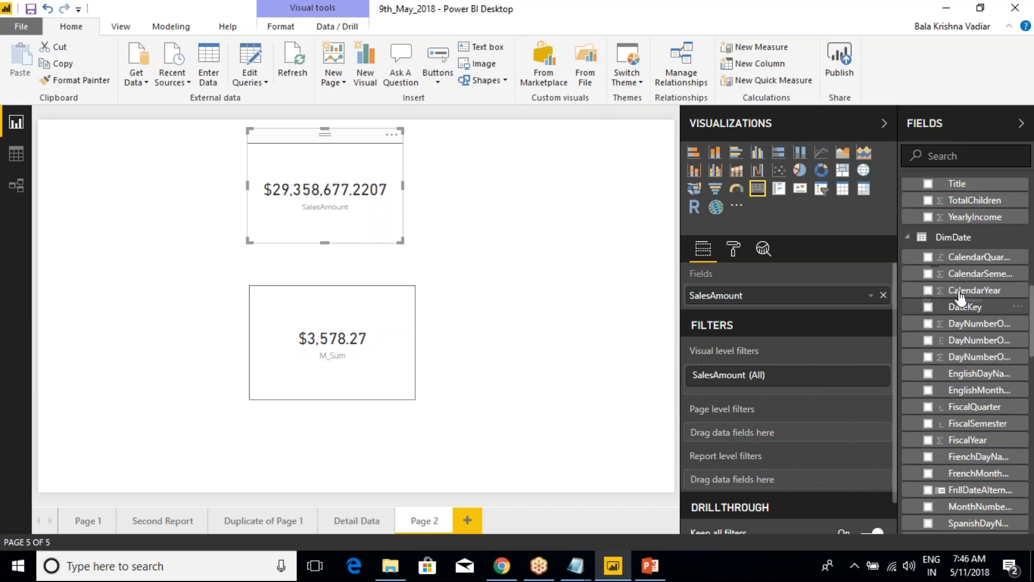
right_click(955, 237)
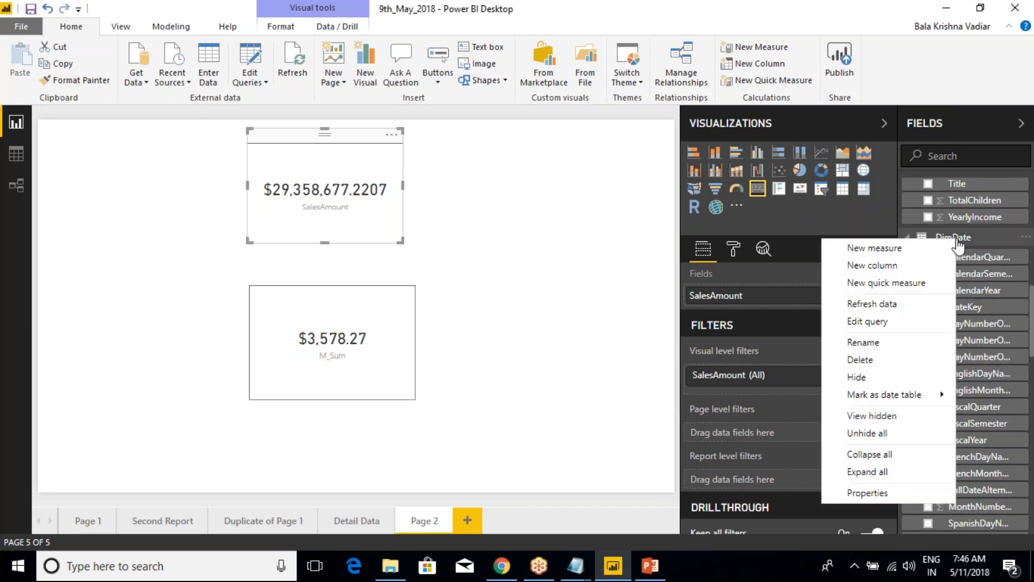
click(883, 454)
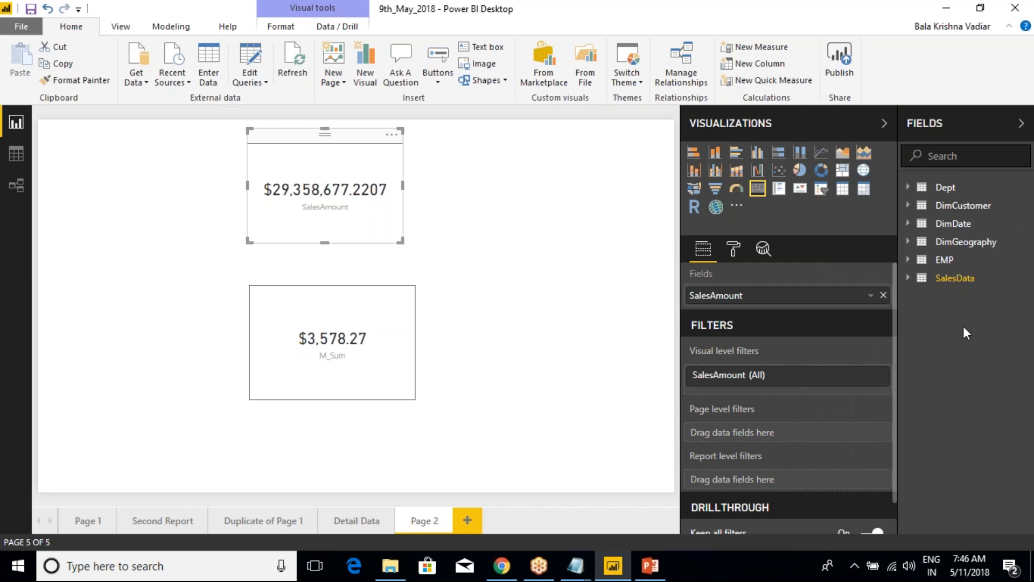
Set the SalesData table's description to "This Table is having Transactional Level data" and close its properties
right_click(948, 283)
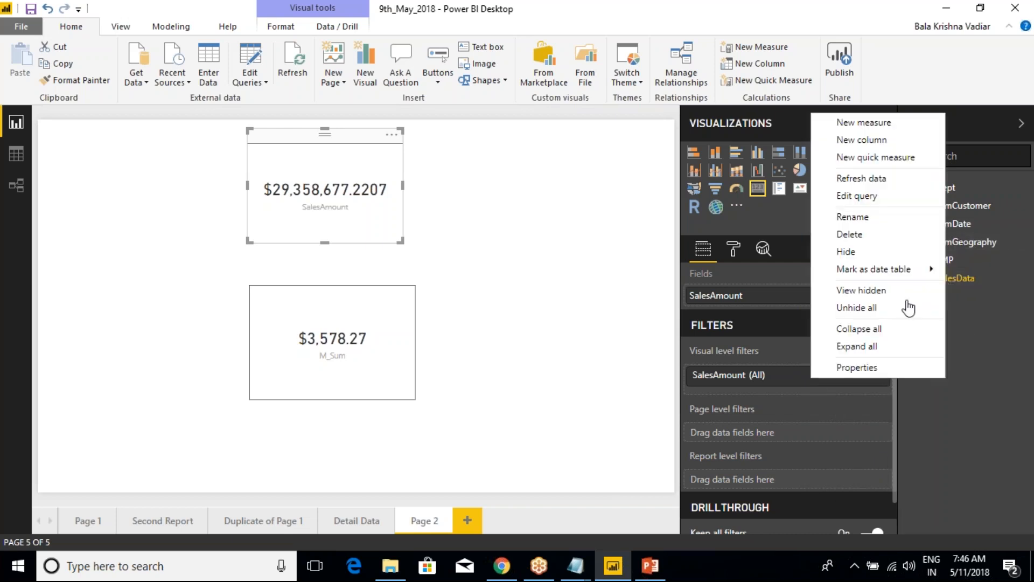
click(874, 370)
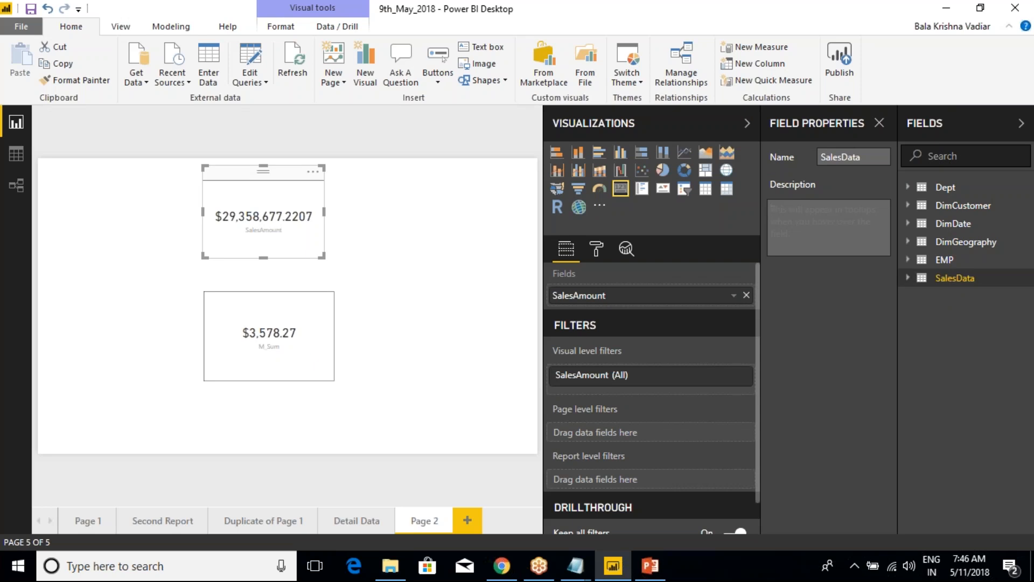
text(This Table is having Transact)
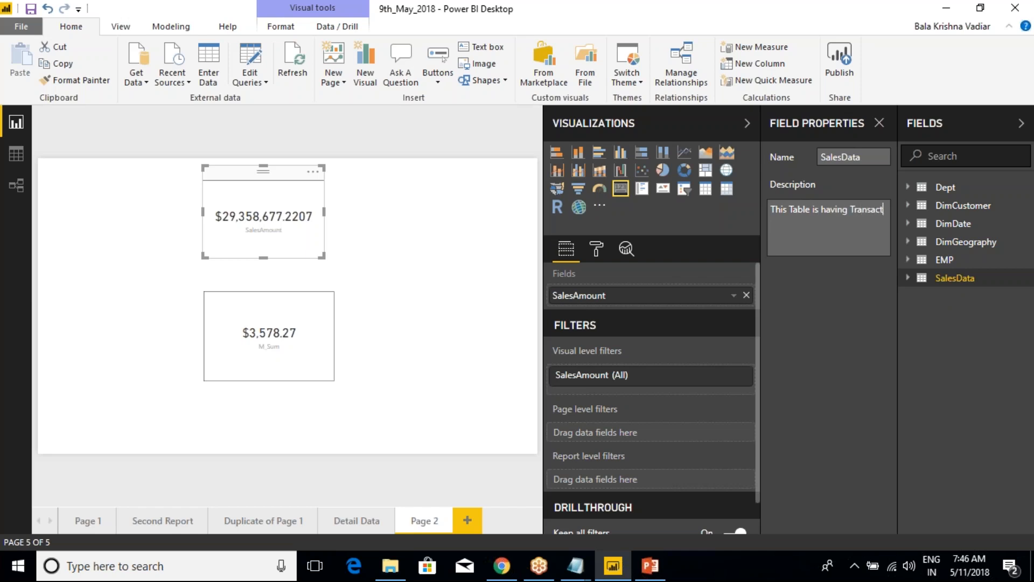
text(ional Level)
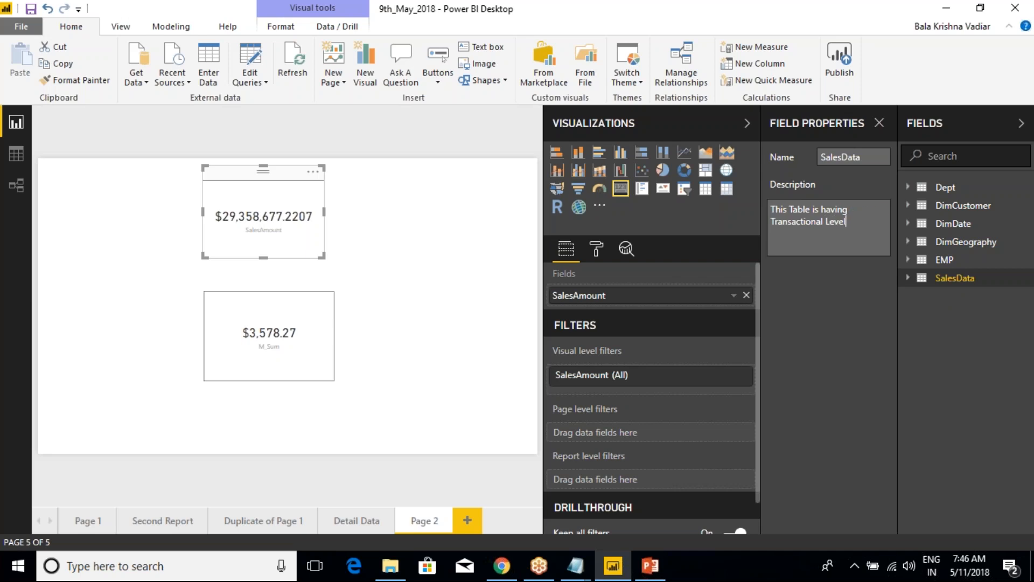
text( data)
click(936, 329)
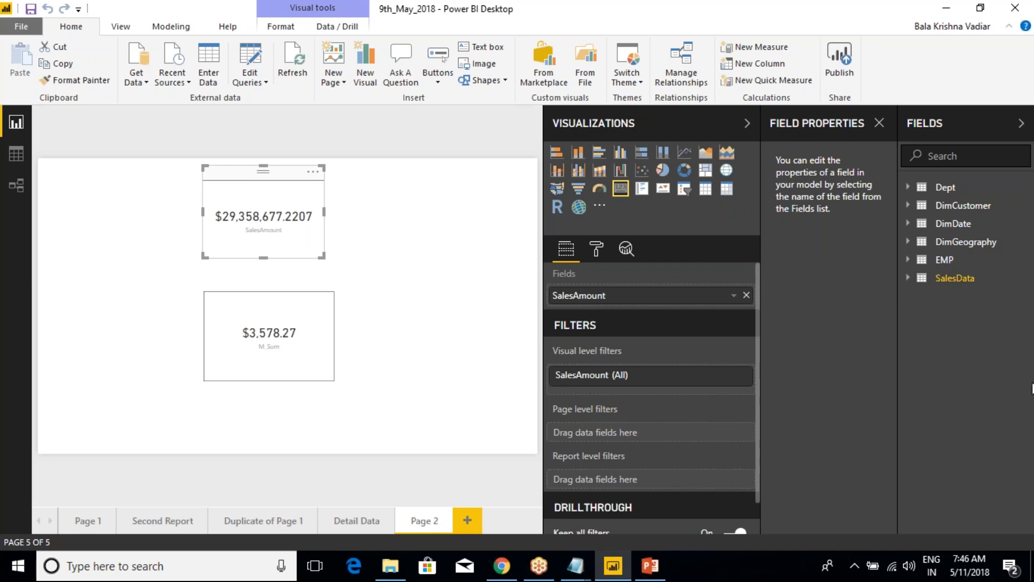
click(879, 123)
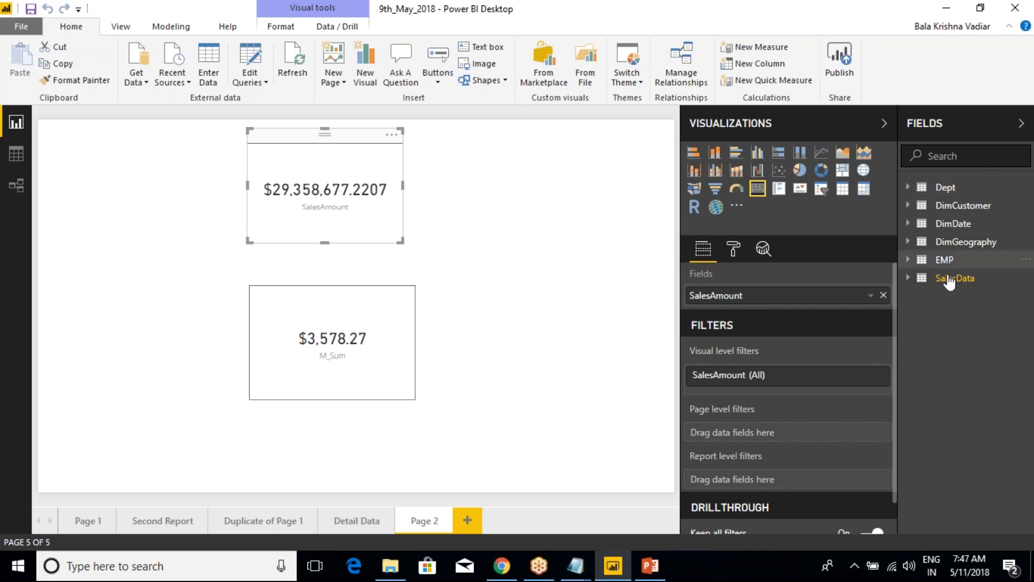
Look at the Quick measures dialog for the SalesData table, close it, and review the table's remaining options
mouse_move(950, 282)
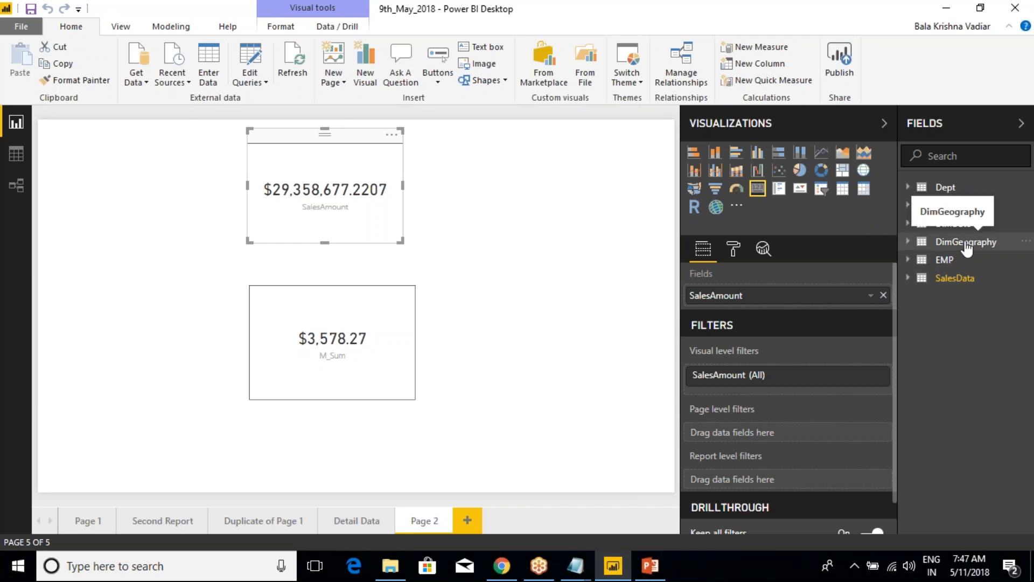
right_click(946, 278)
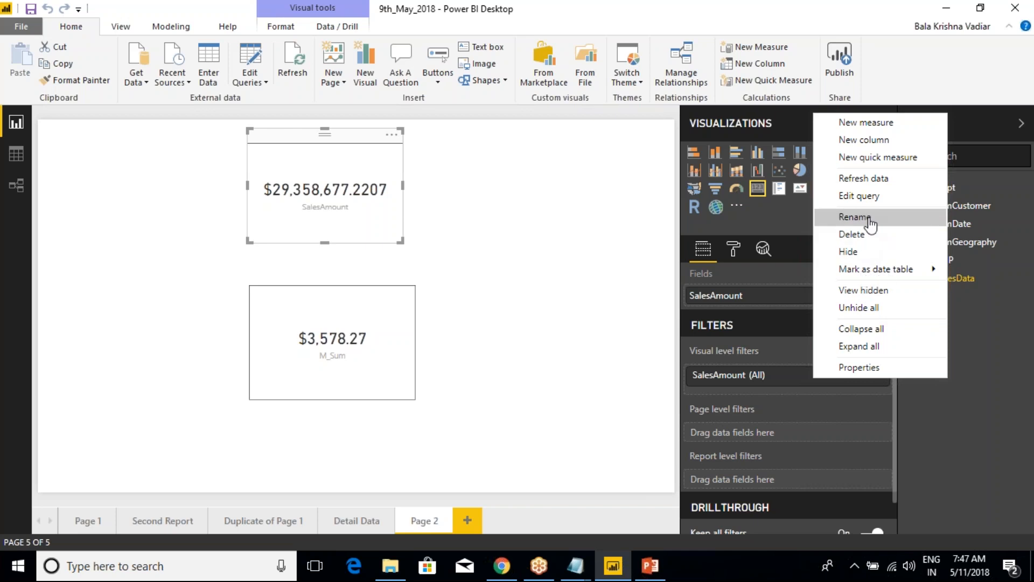
click(879, 158)
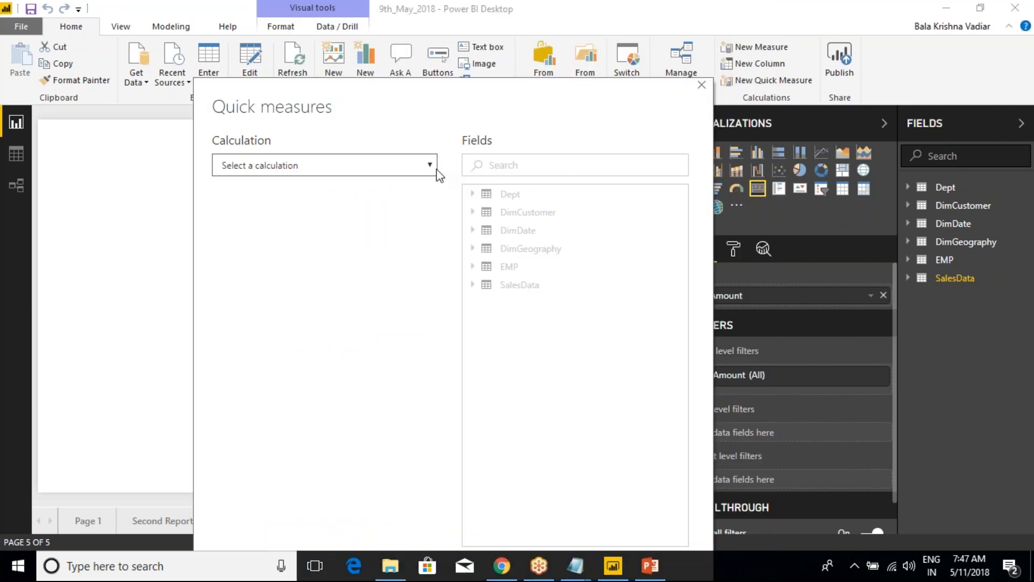
click(701, 85)
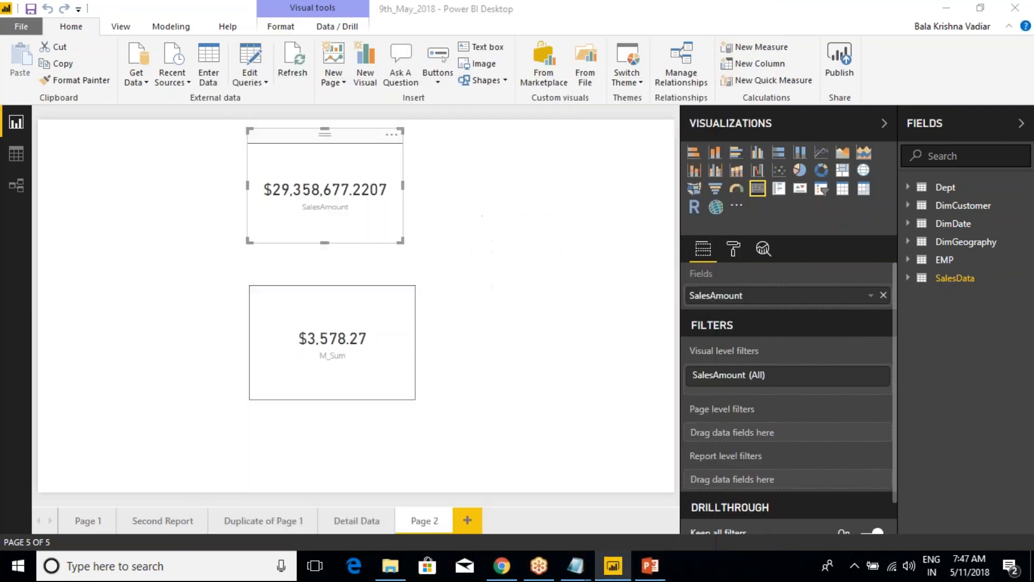
right_click(943, 279)
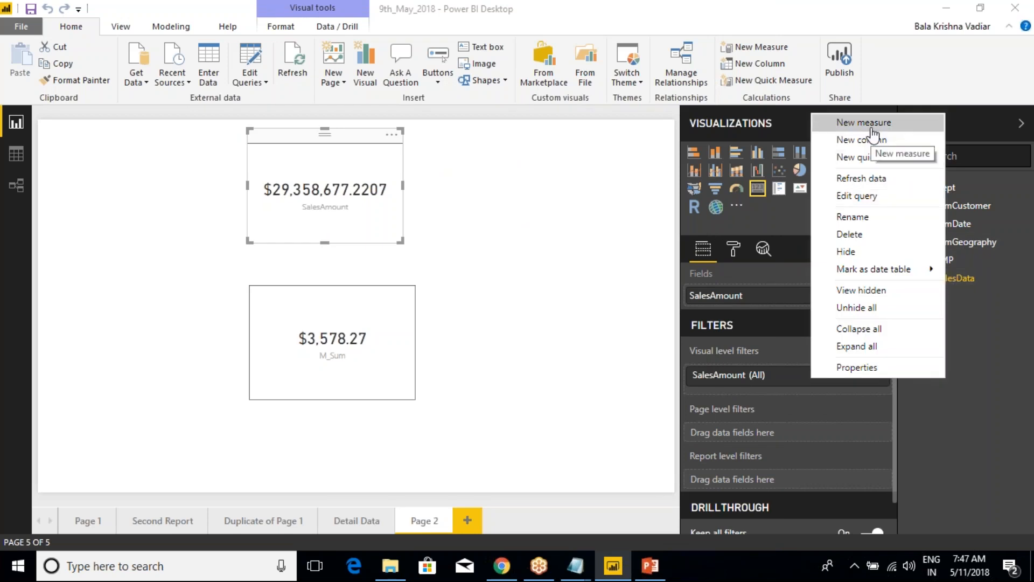
click(618, 226)
Open the M_Sum measure's formula in SalesData and replace its MAX expression with an opening CALCULATE( function
click(907, 278)
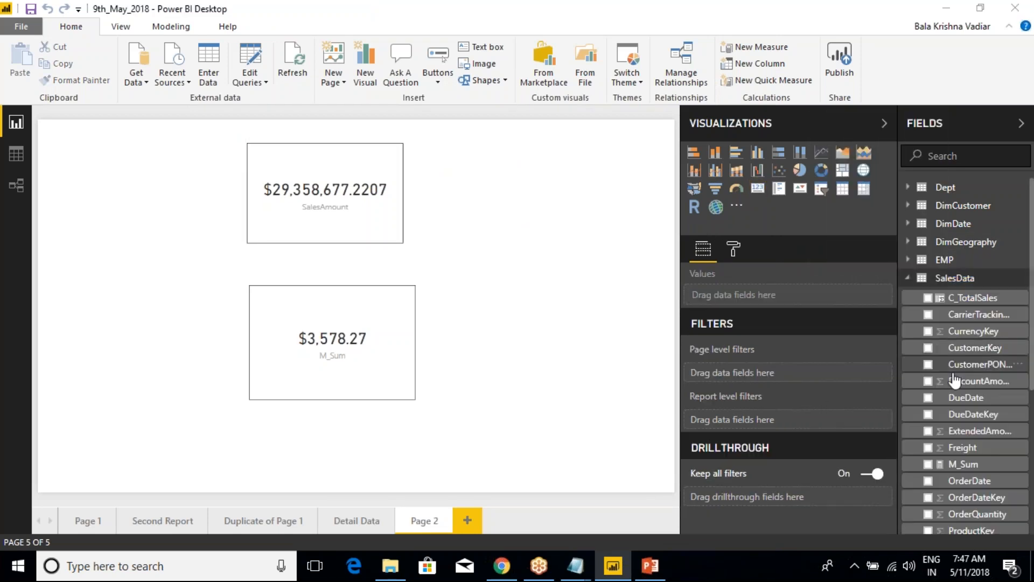
click(963, 464)
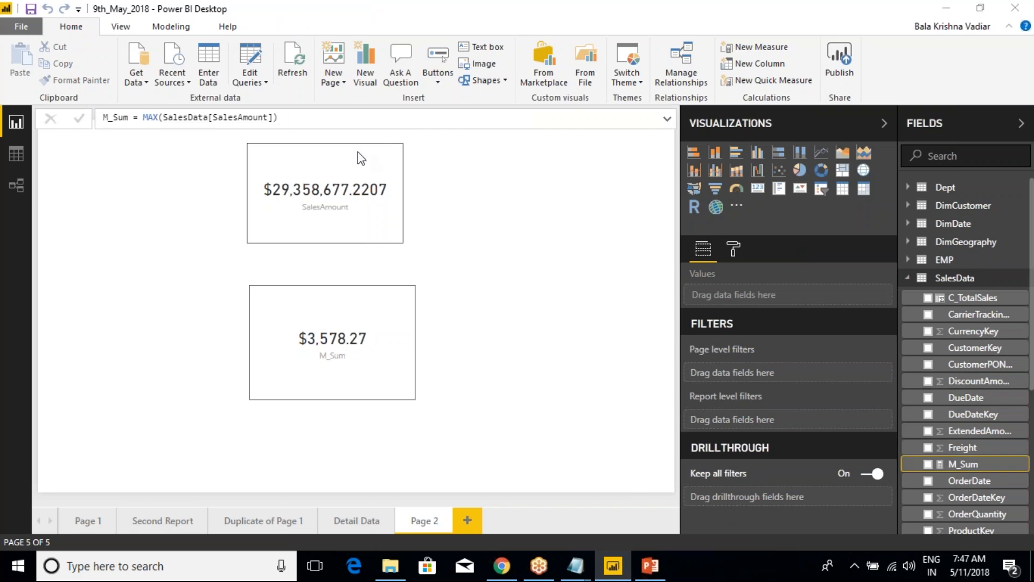
drag(278, 118, 145, 119)
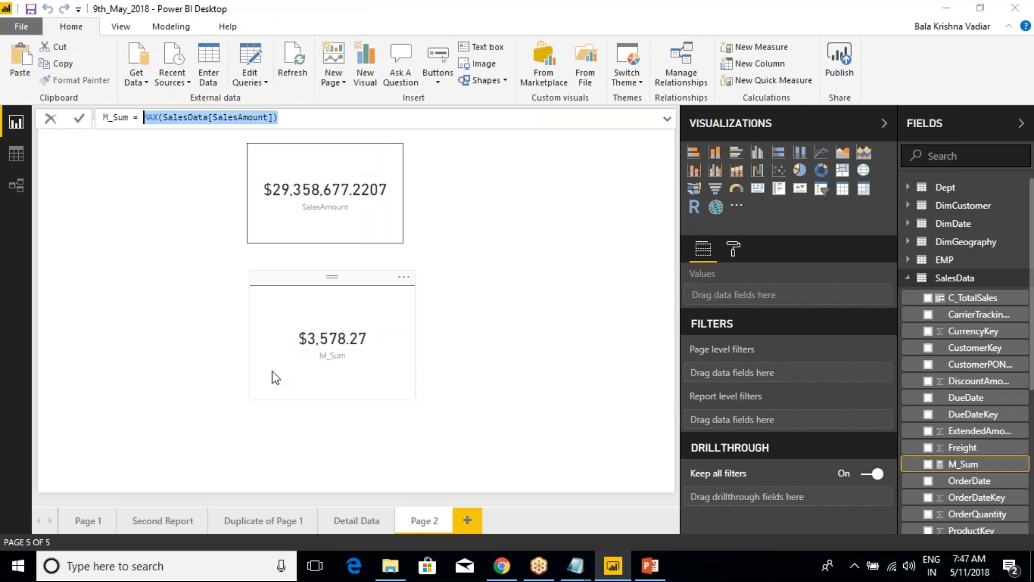
text(calculate()
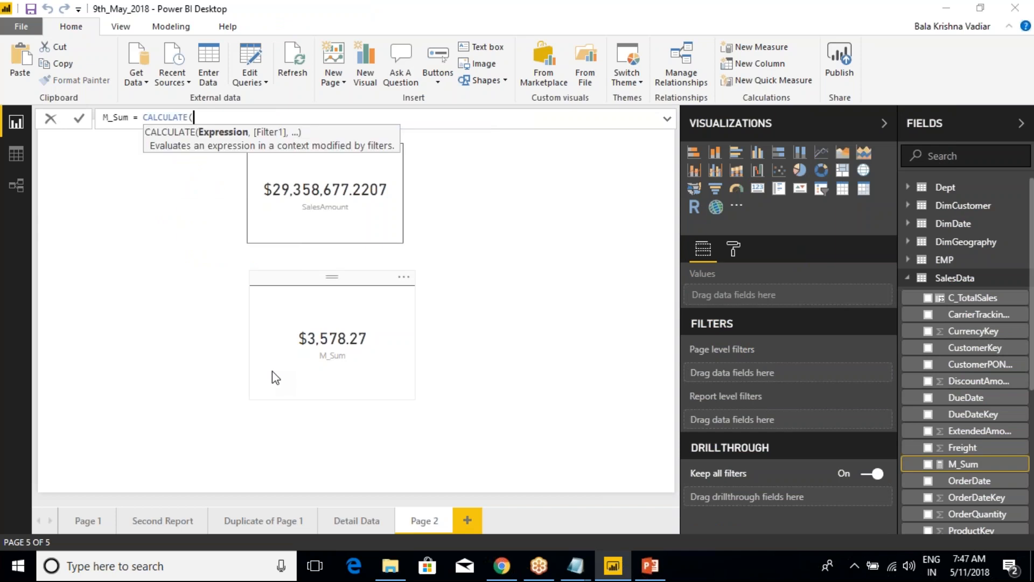
text(sum(sales)
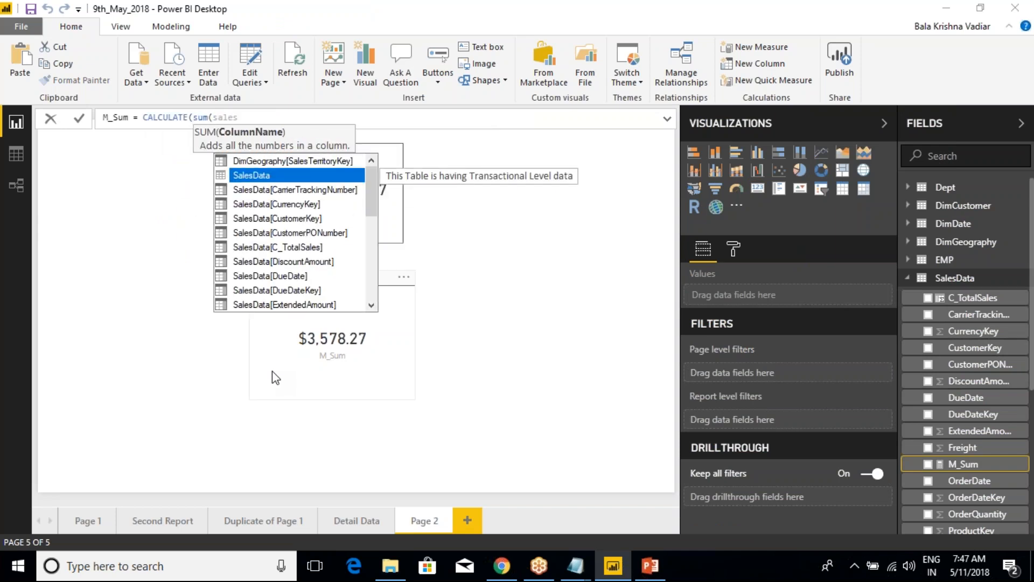
Enter sum(SalesData[SalesAmount]) as the CALCULATE expression in M_Sum, followed by a comma for the filter argument
key(Down)
key(Down)
key(Down)
key(Down)
key(Down)
key(Down)
key(Down)
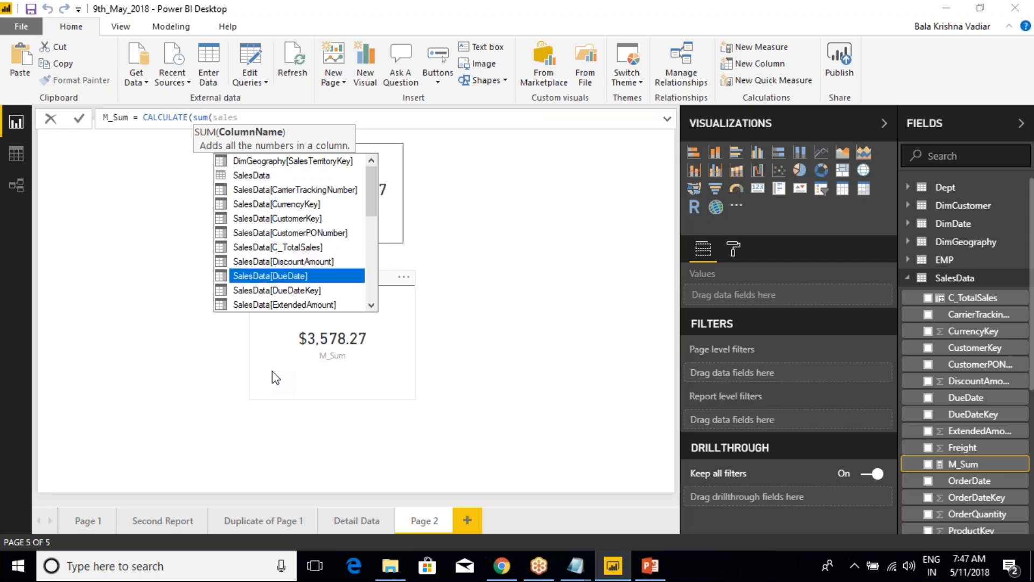
text(am)
key(Tab)
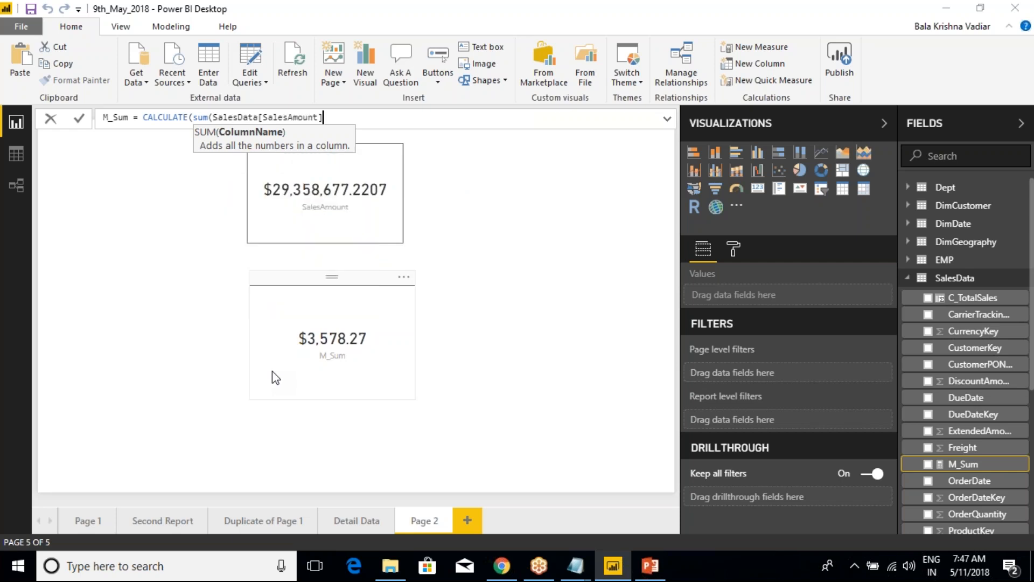
text())
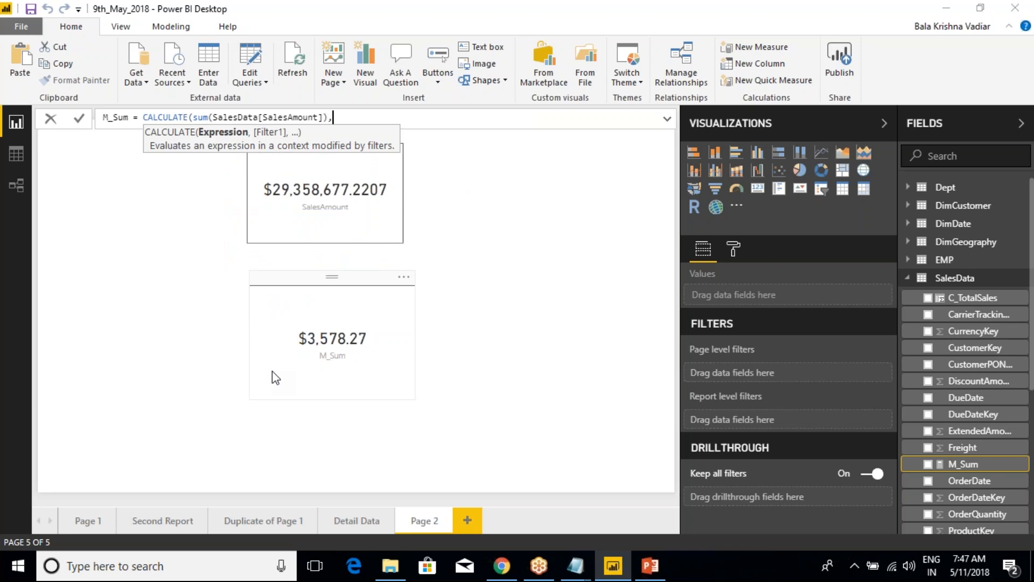
text(,)
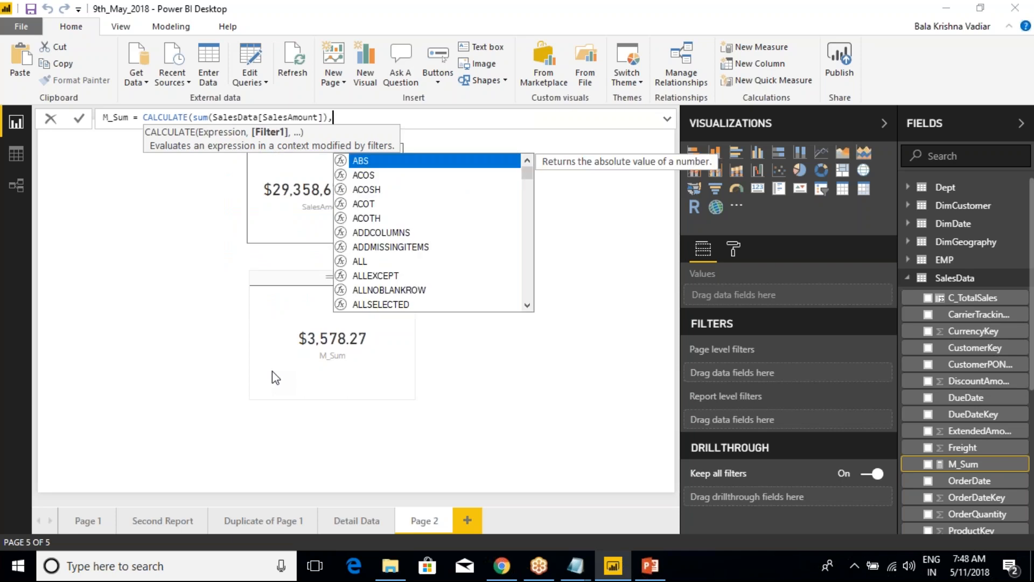
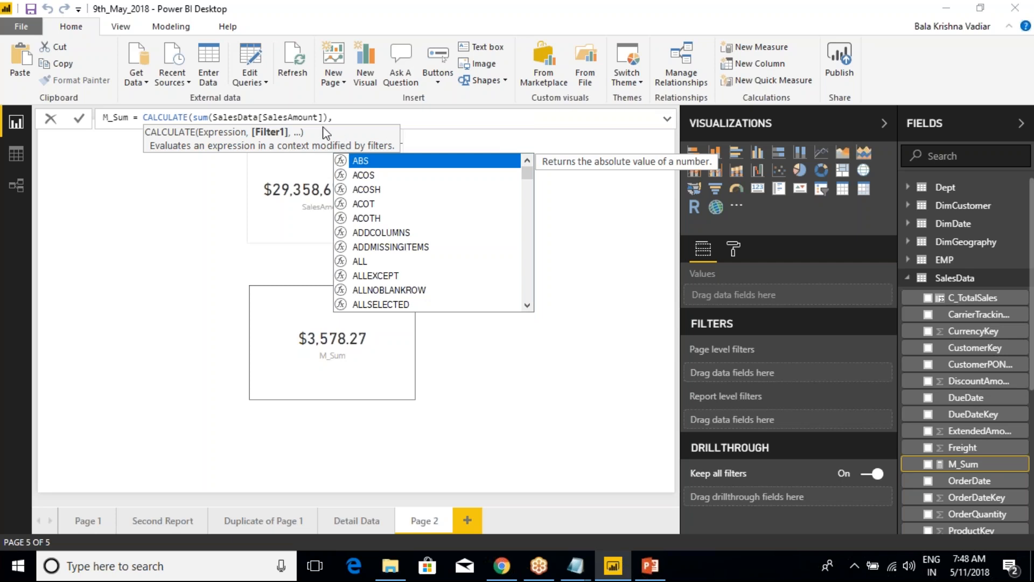
Re-enter the SUM function around SalesData[SalesAmount] as the expression of the M_Sum CALCULATE formula
double_click(200, 117)
key(BackSpace)
key(BackSpace)
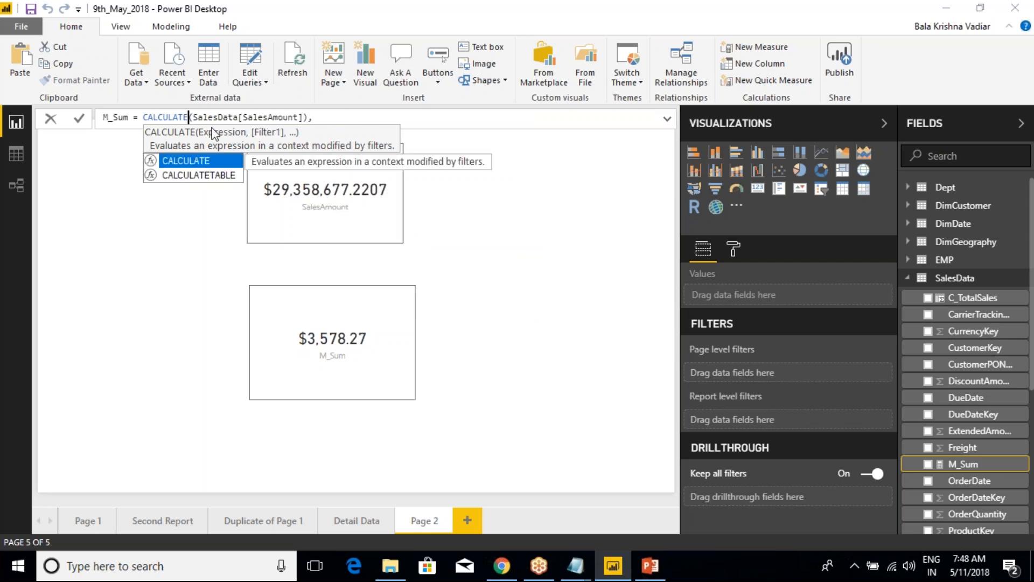
text((sum)
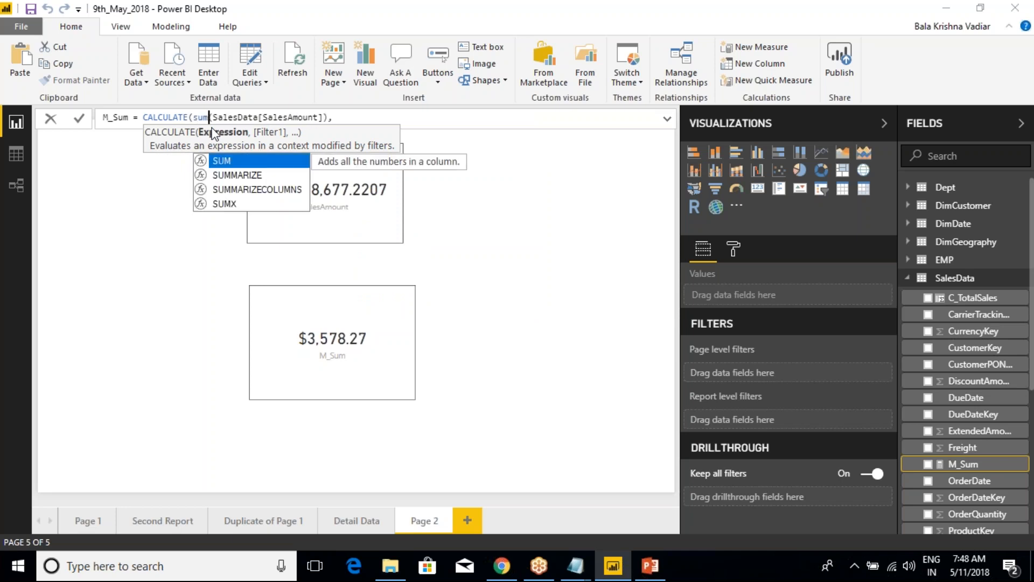
key(Tab)
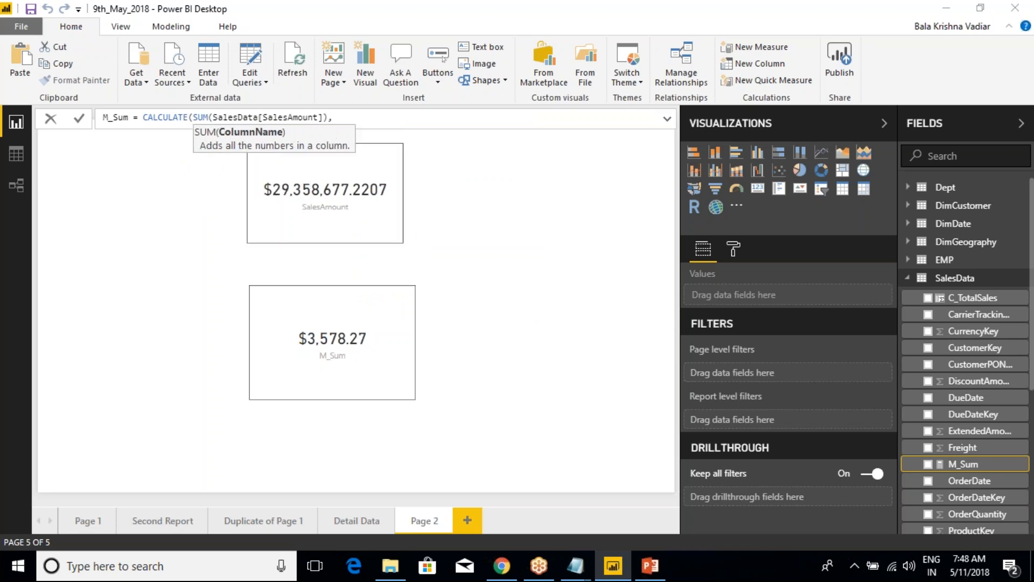
Add the filter DimGeography[EnglishCountryRegionName]="Canada" to the M_Sum formula, close the CALCULATE function and commit the measure
click(348, 117)
text(eng)
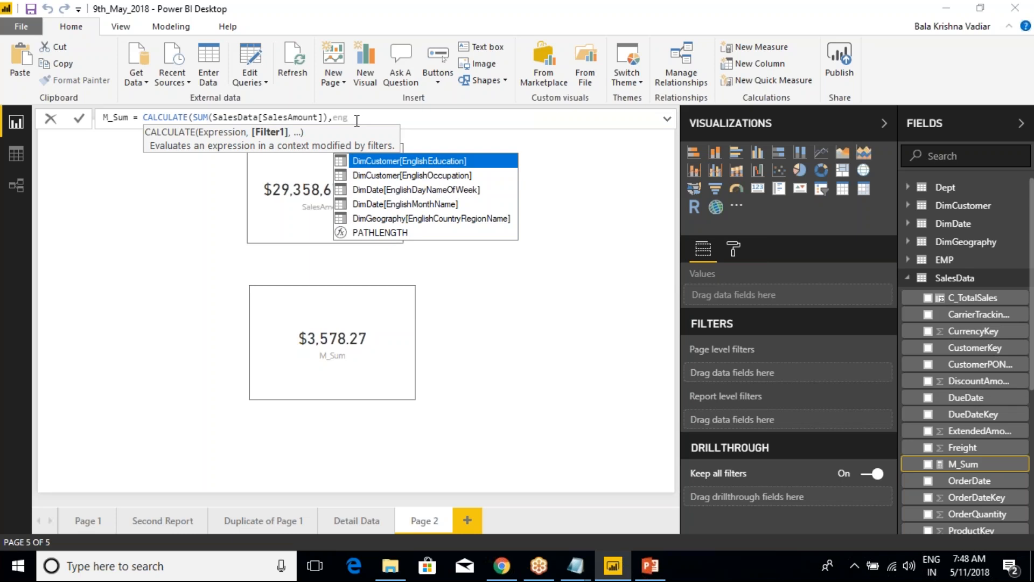
key(Down)
key(Down)
key(Down)
key(Down)
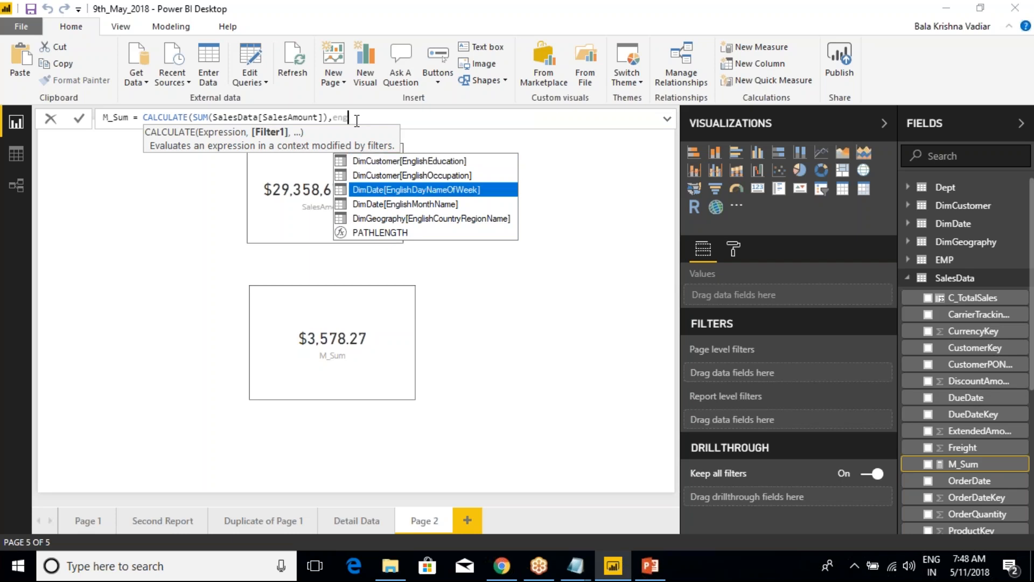
key(Tab)
text(=")
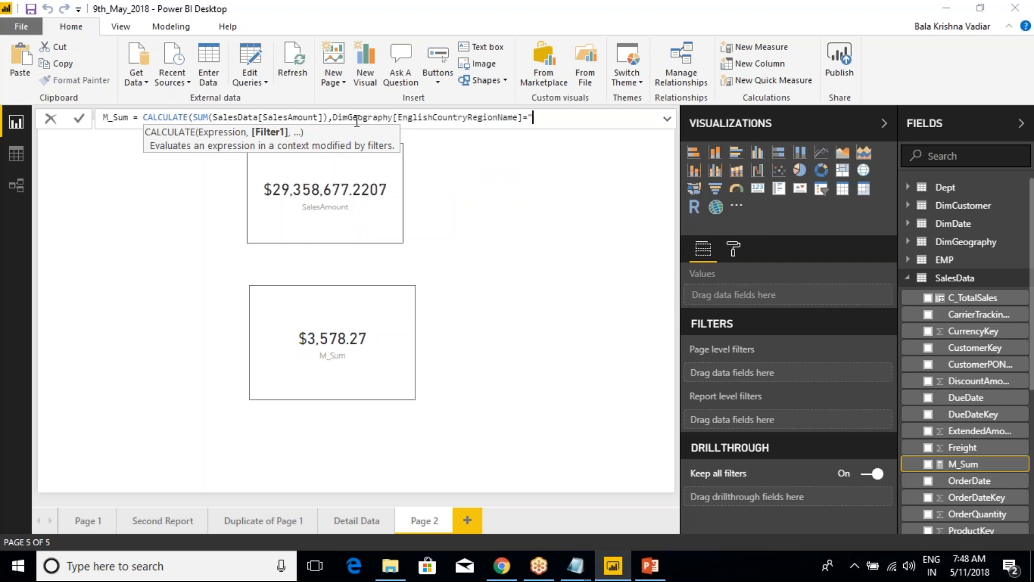
text(Canada)
click(580, 122)
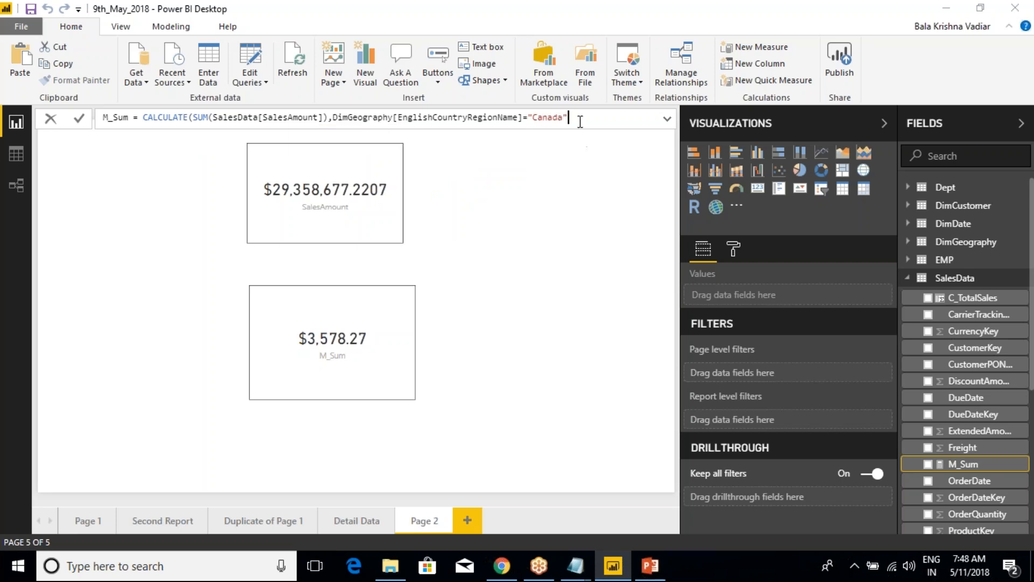
text())
key(Return)
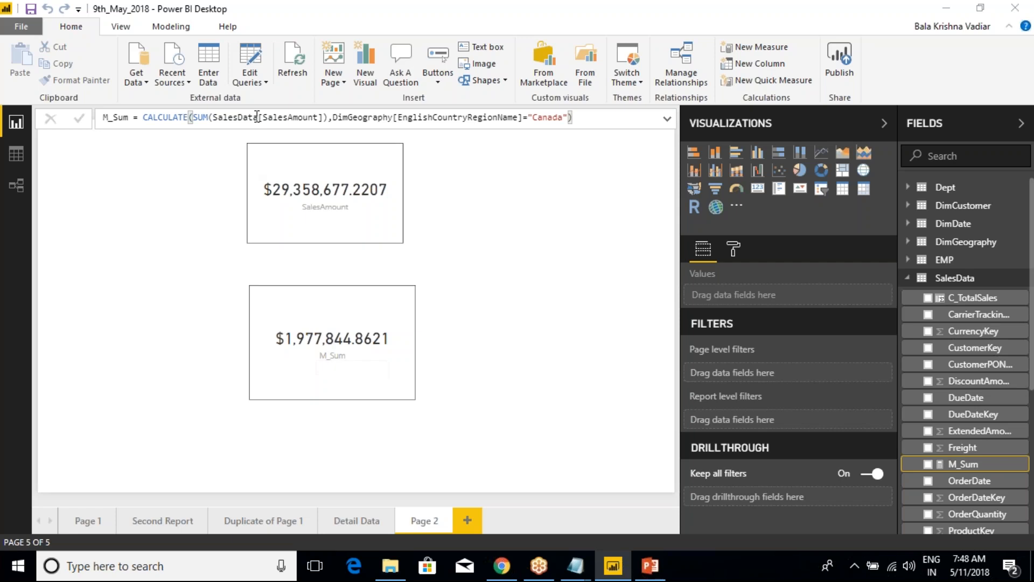
Replace OrderQuantity with SalesAmount as the value of the column chart by country on Page 1
click(86, 520)
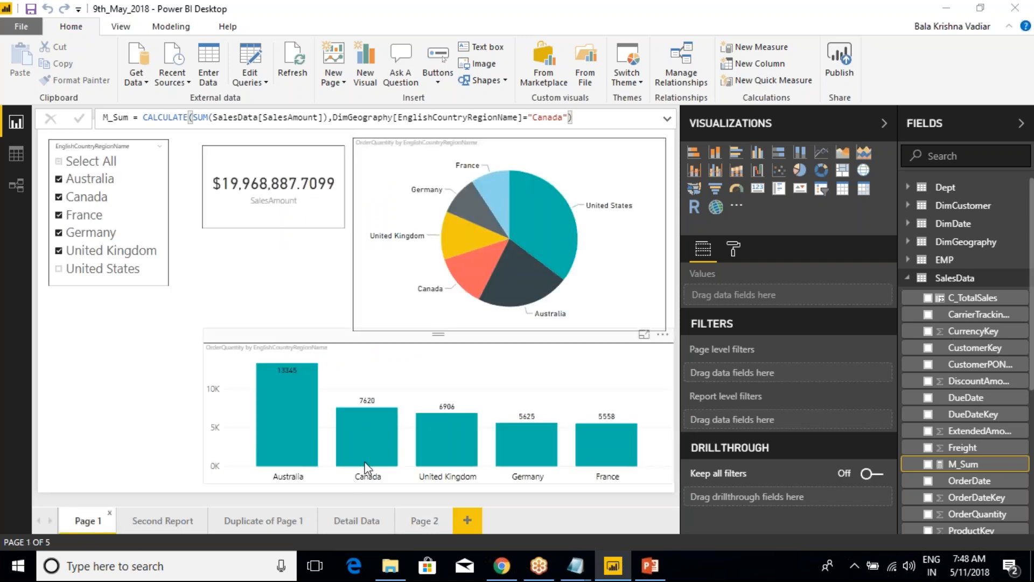
click(427, 370)
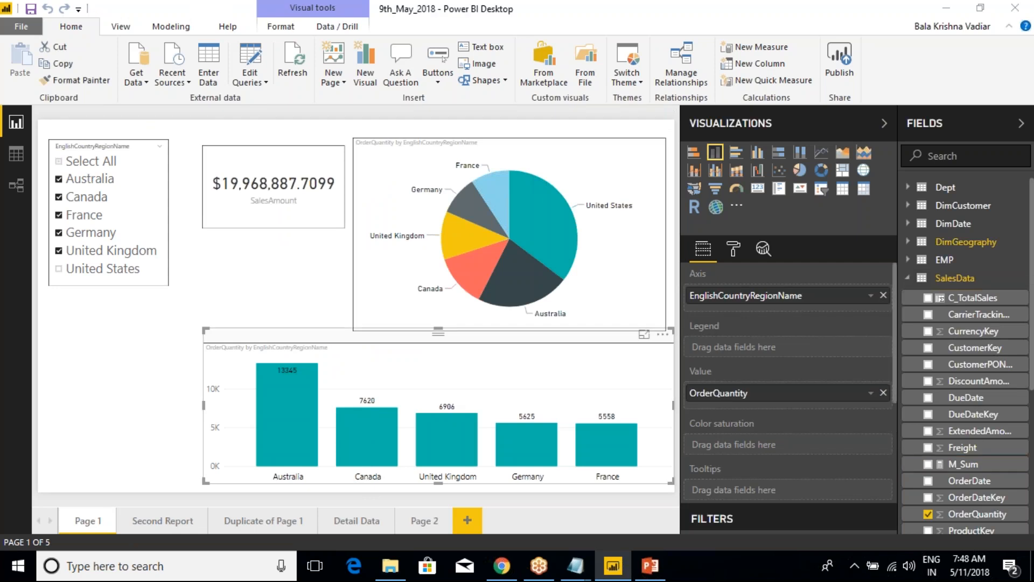
scroll(948, 334, down, 3)
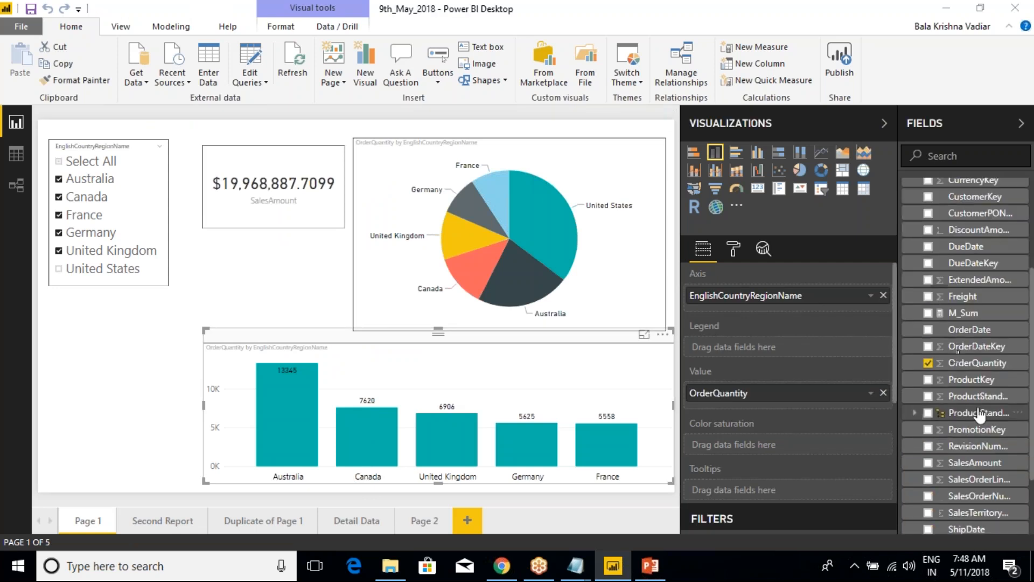
drag(952, 460, 804, 401)
click(883, 392)
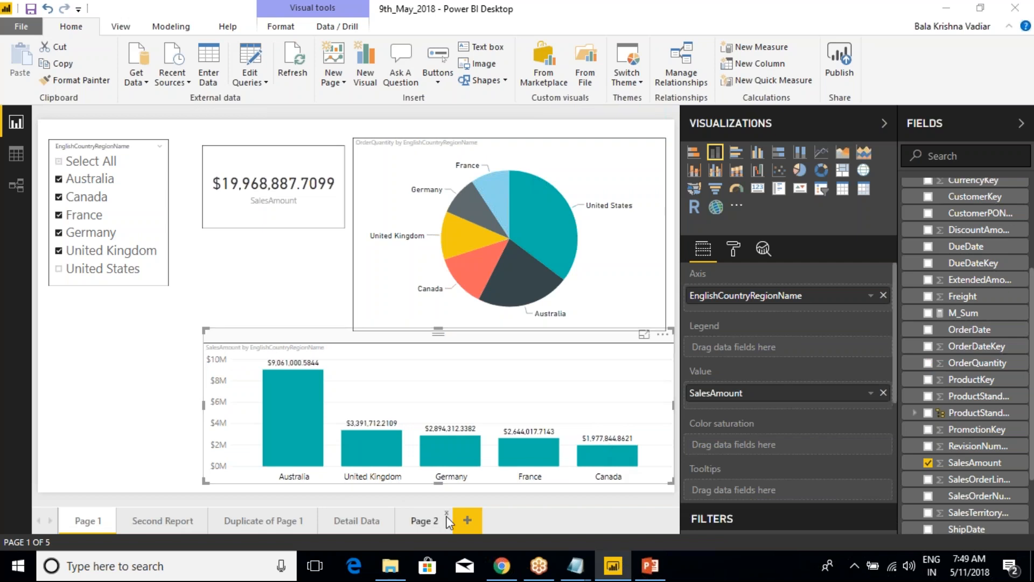
Compare the M_Sum card on Page 2 with the country figures and review the measure's CALCULATE expression
click(424, 520)
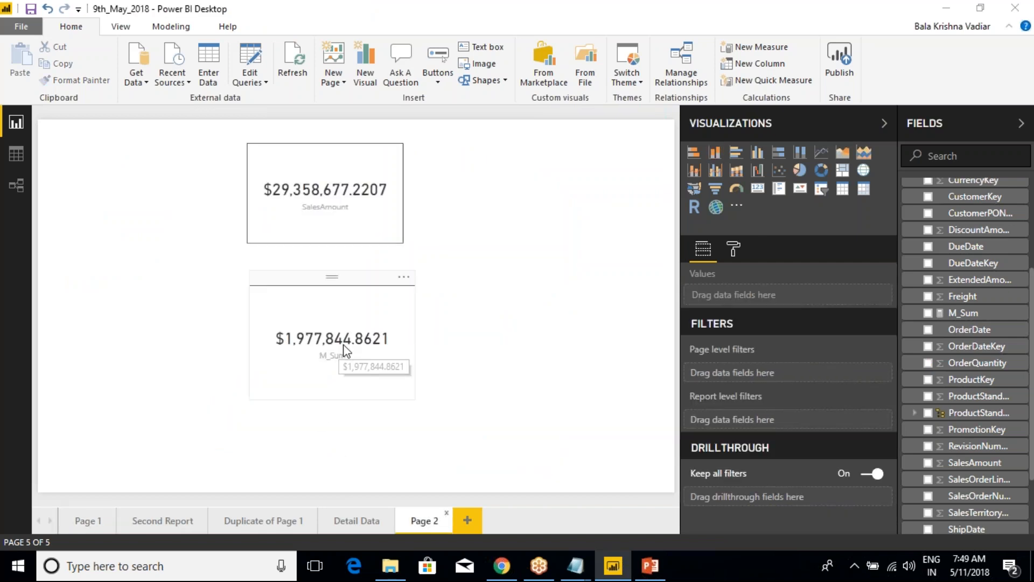
click(361, 318)
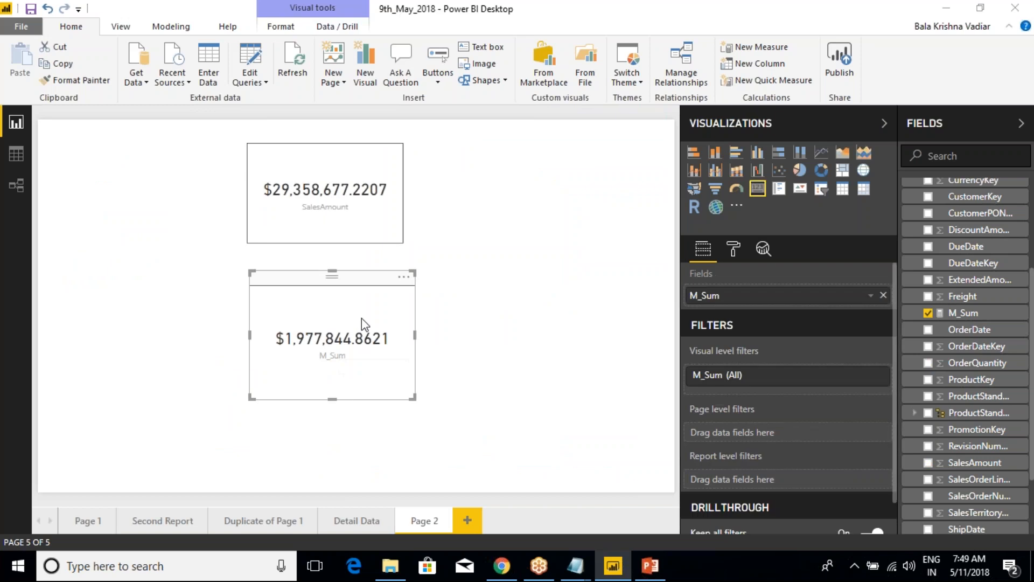
click(963, 313)
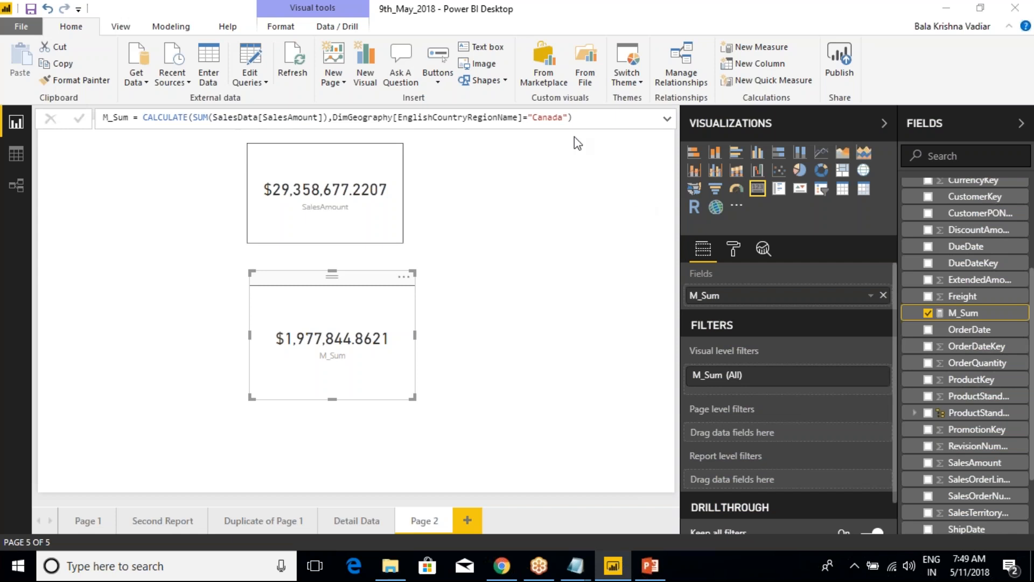
drag(522, 121, 145, 119)
click(556, 121)
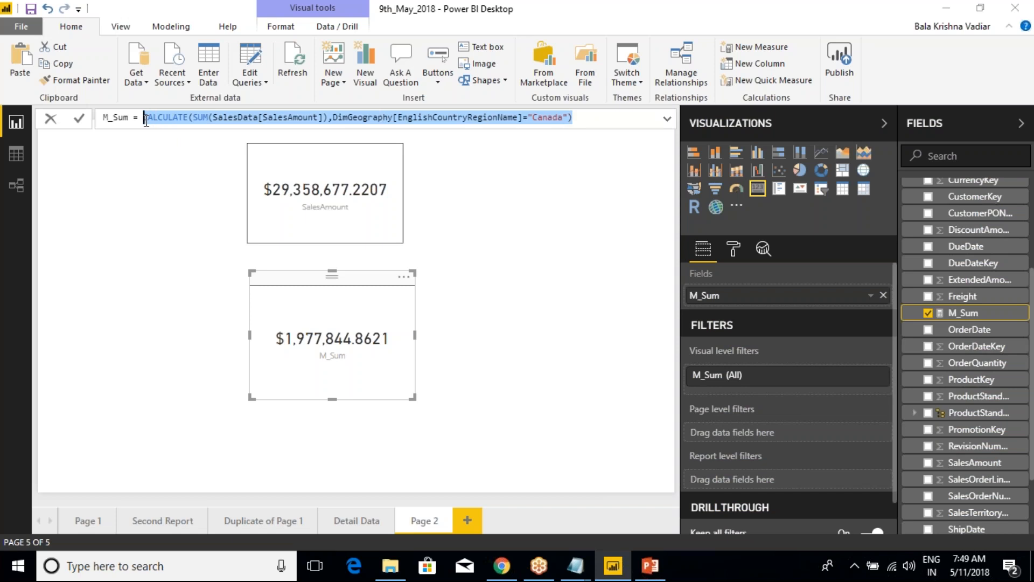
click(184, 120)
drag(146, 120, 580, 117)
click(580, 116)
drag(574, 117, 145, 117)
click(272, 117)
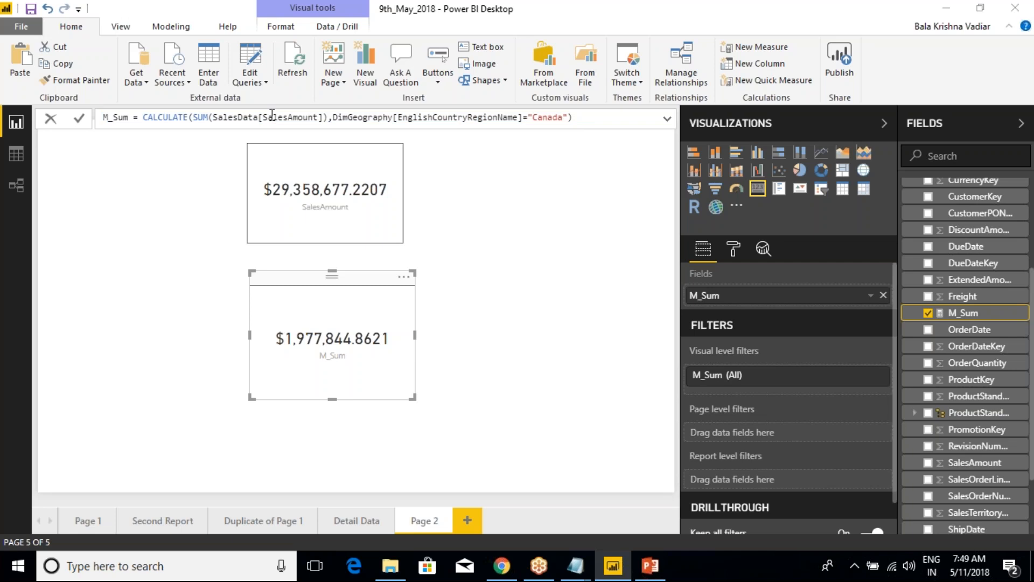
drag(143, 117, 509, 135)
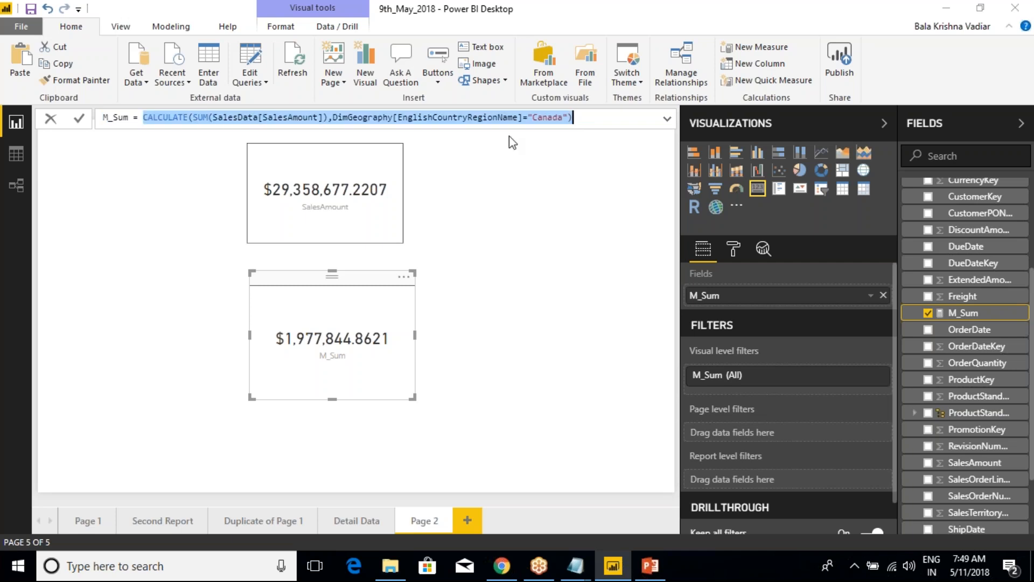
click(586, 119)
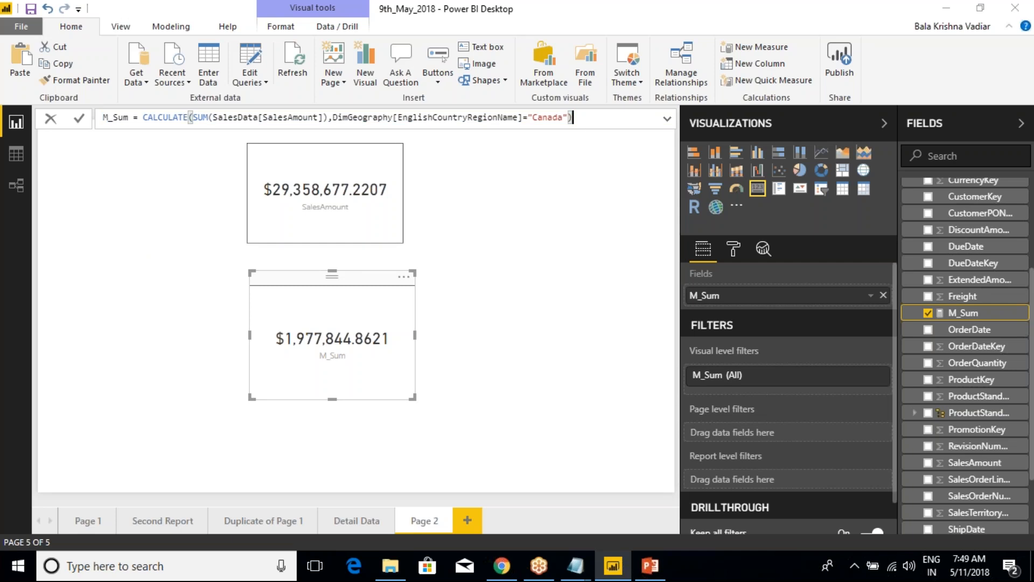
Start a new quick measure on the SalesData table, choose Running total as its calculation and look at the direction options
scroll(929, 299, up, 3)
click(908, 280)
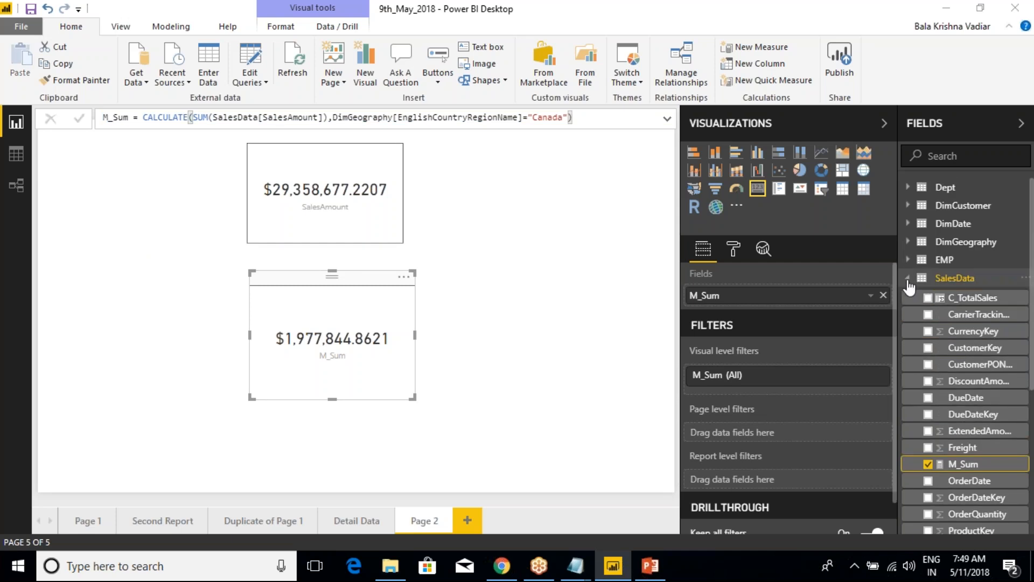
click(908, 279)
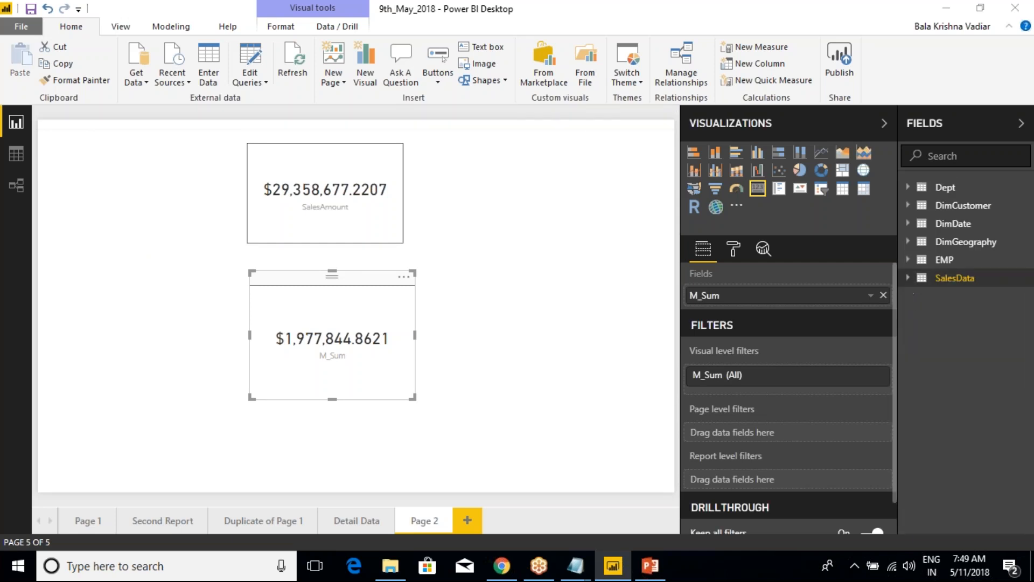
right_click(951, 282)
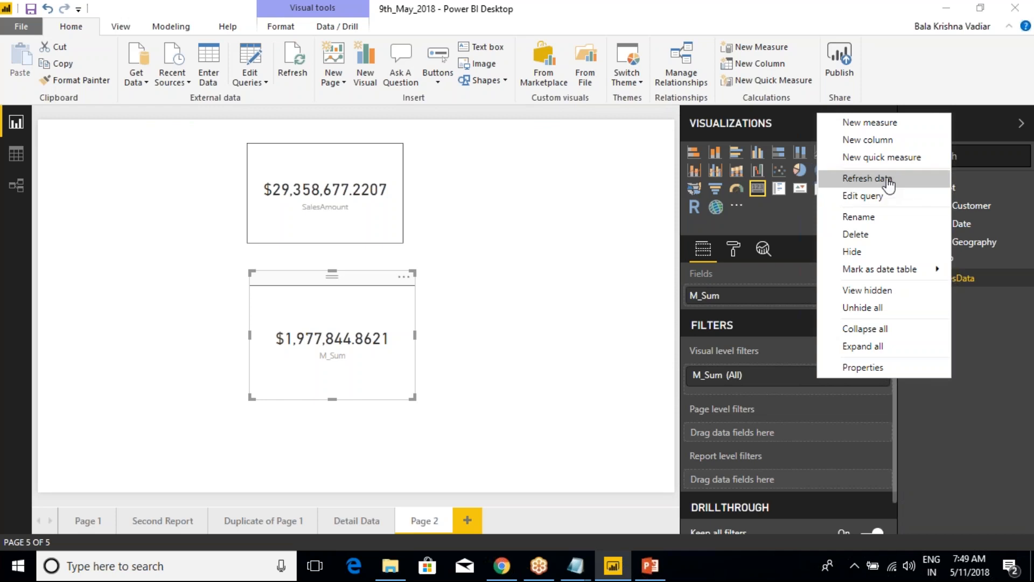
click(889, 158)
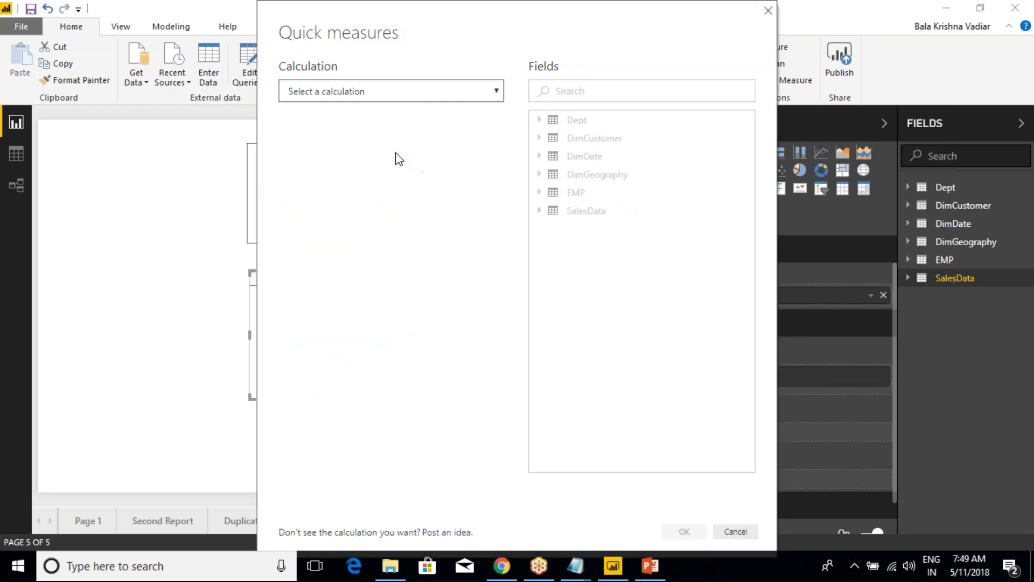
click(380, 95)
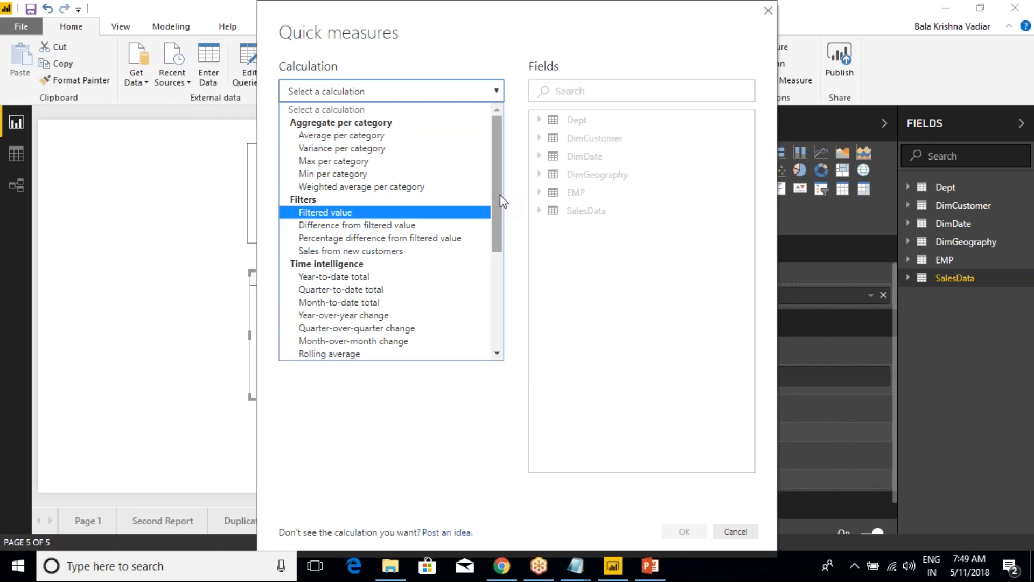
drag(505, 177, 482, 241)
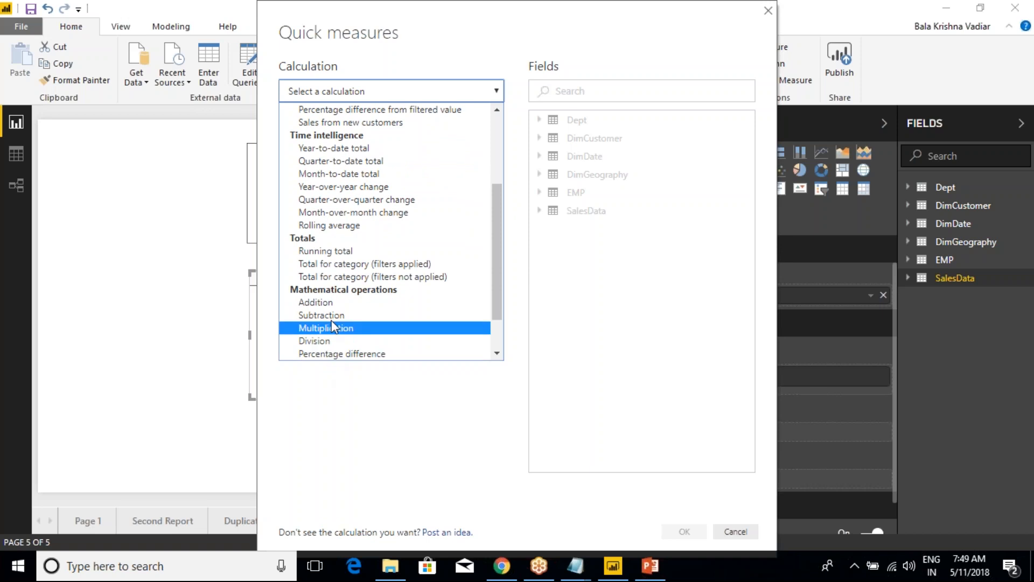
mouse_move(497, 220)
mouse_down()
mouse_move(493, 281)
mouse_move(491, 223)
mouse_up()
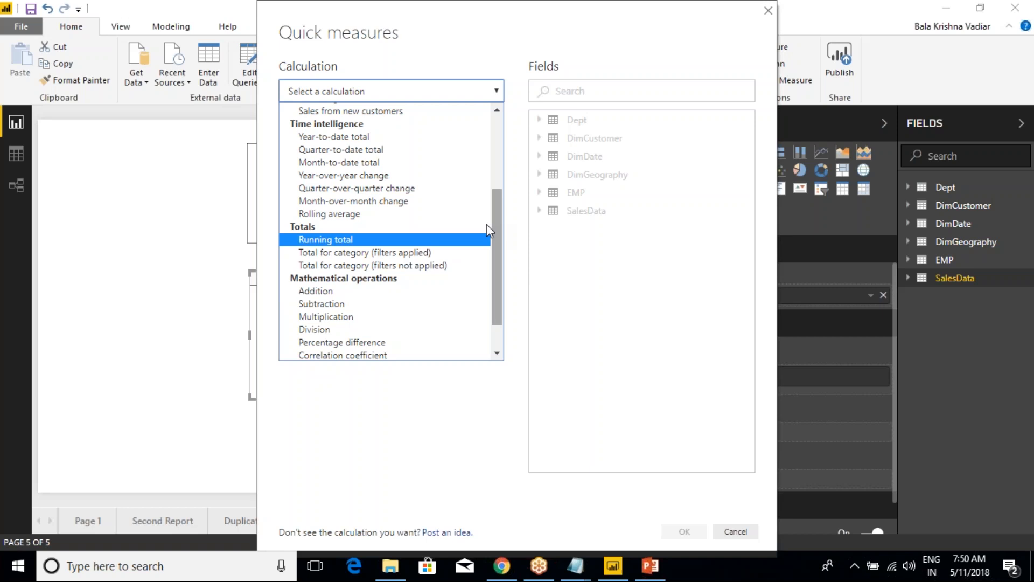
click(348, 240)
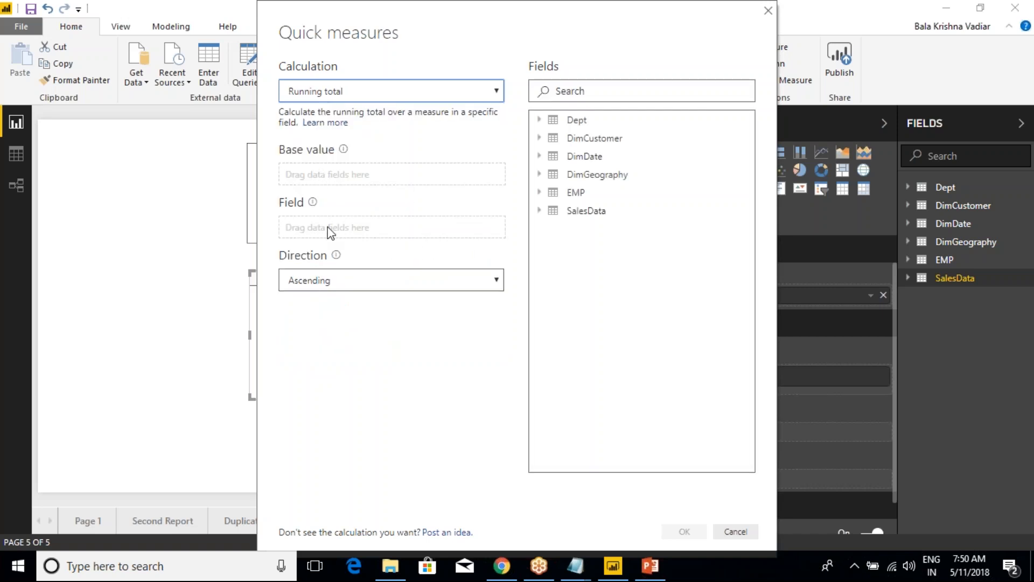
click(334, 281)
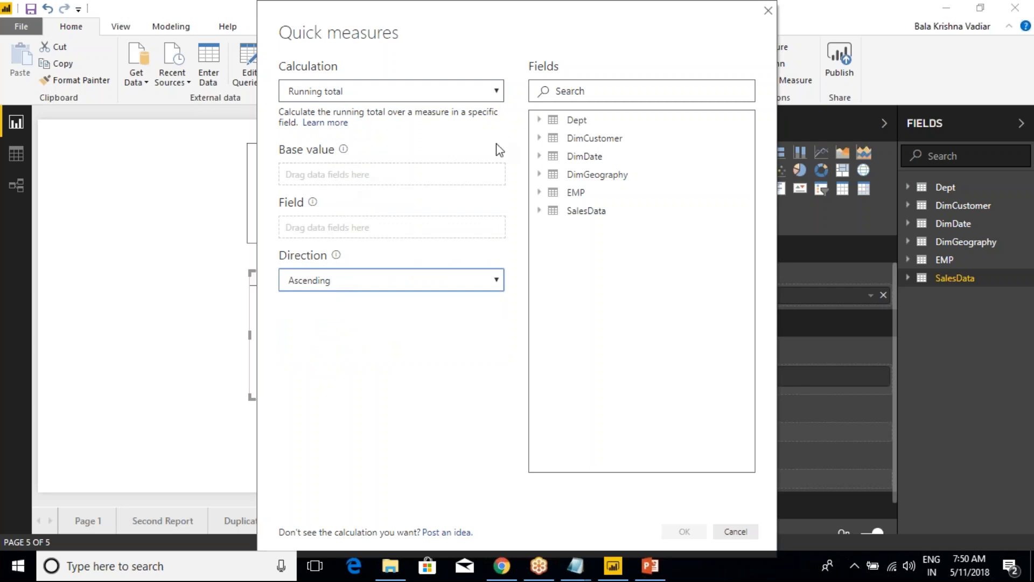
Set the quick measure's base value to Sum of SalesAmount from SalesData and look over the available aggregations
click(540, 212)
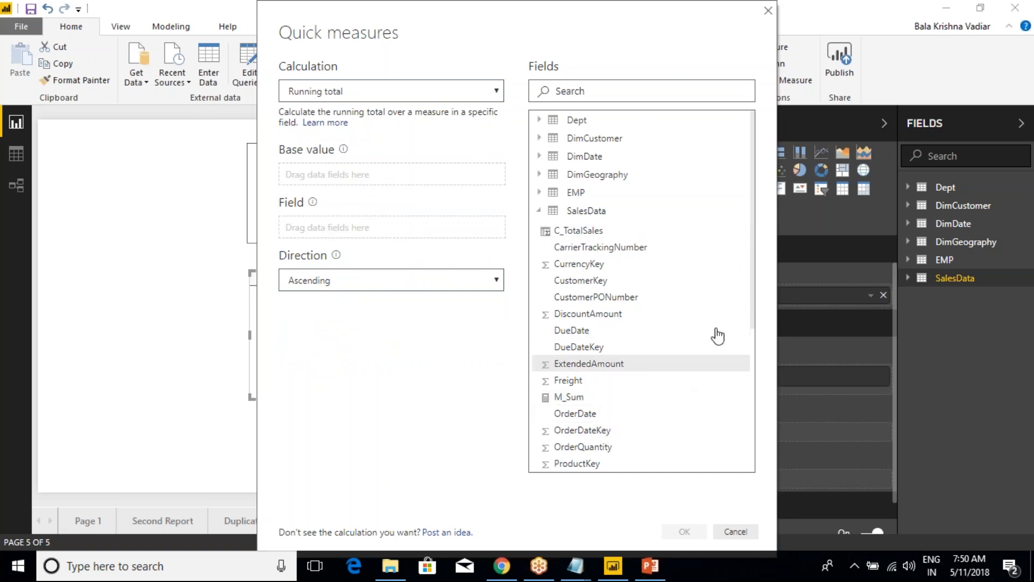
drag(750, 296, 758, 369)
drag(570, 419, 351, 175)
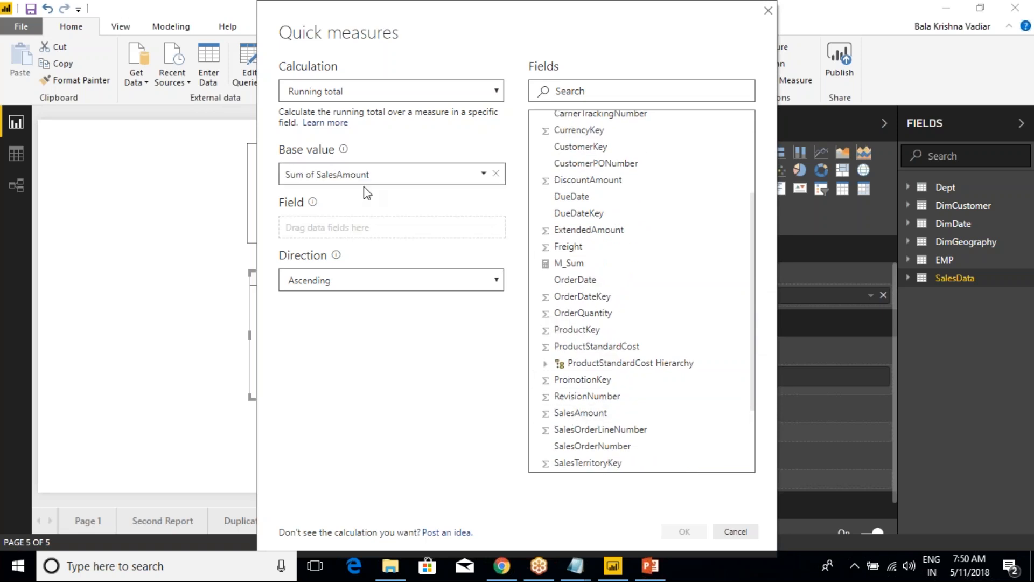
click(483, 174)
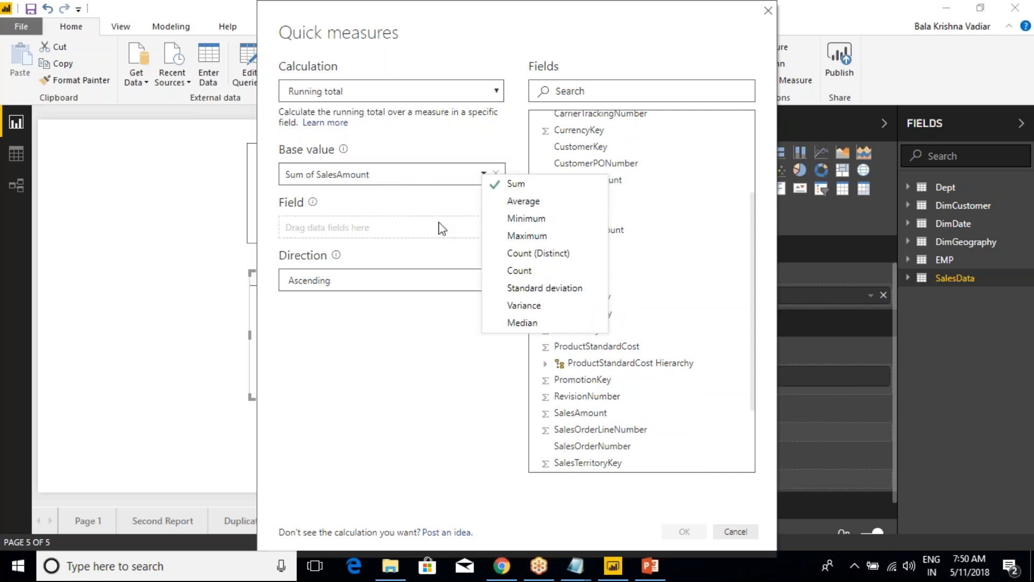
click(442, 200)
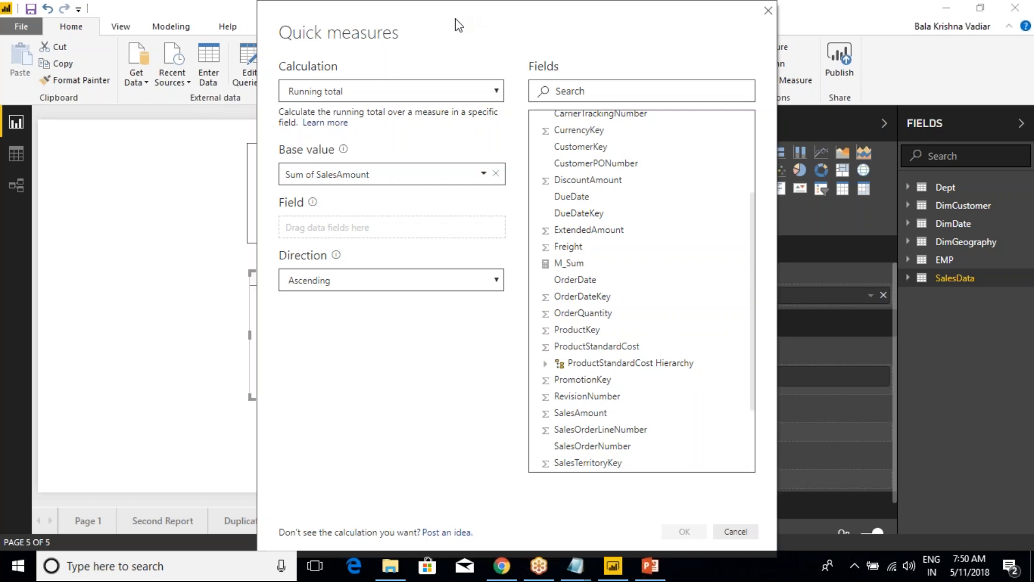
Set the running total's field to EnglishCountryRegionName from DimGeography with Ascending direction and create the quick measure
drag(453, 21, 293, 7)
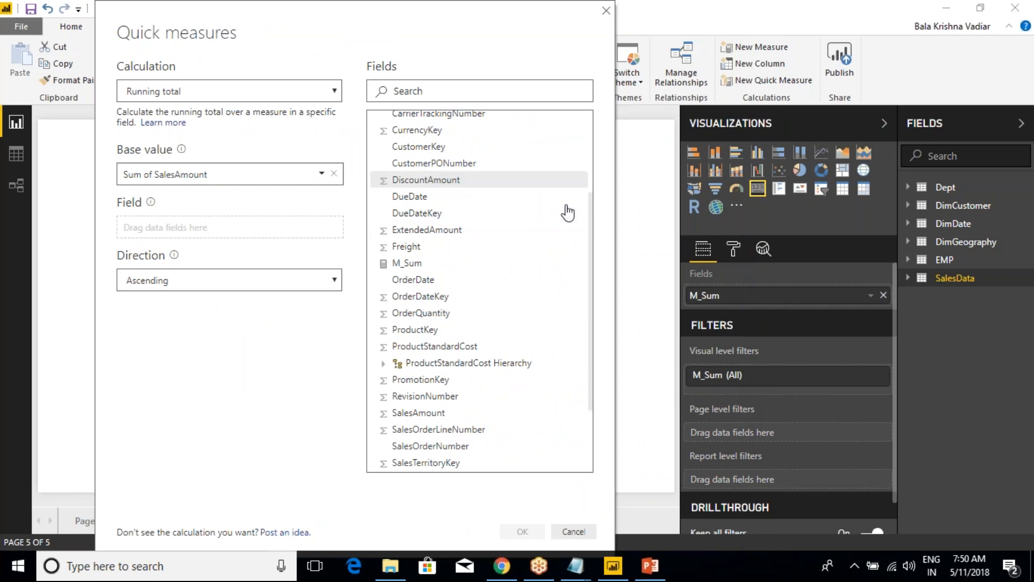
drag(590, 268, 584, 208)
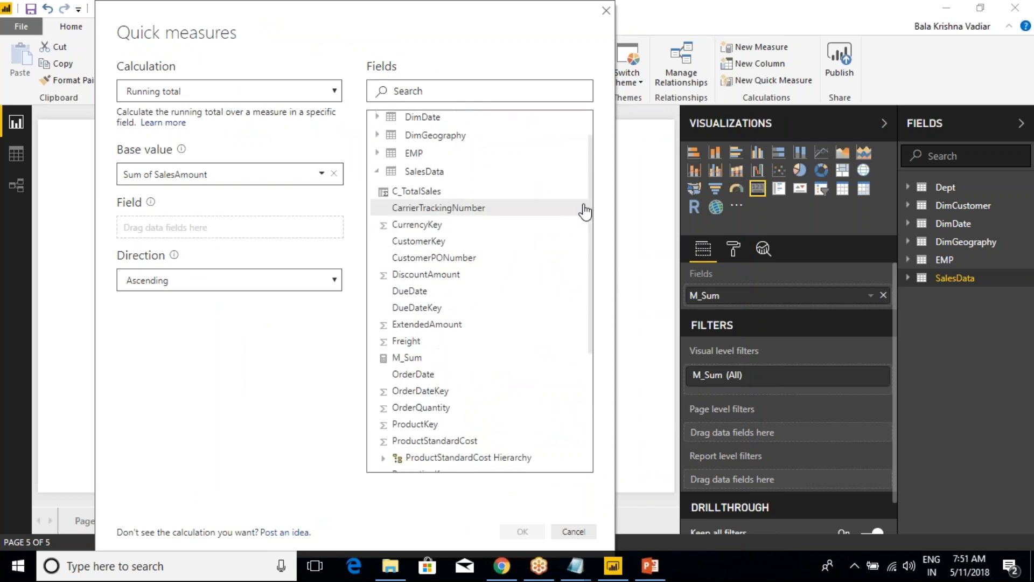
click(377, 172)
click(377, 175)
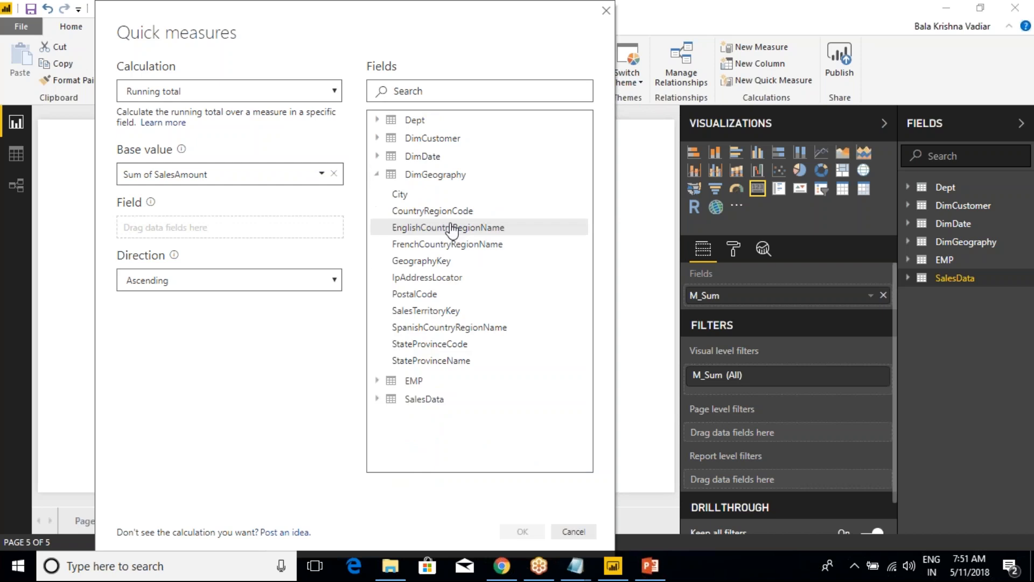
drag(462, 228, 246, 239)
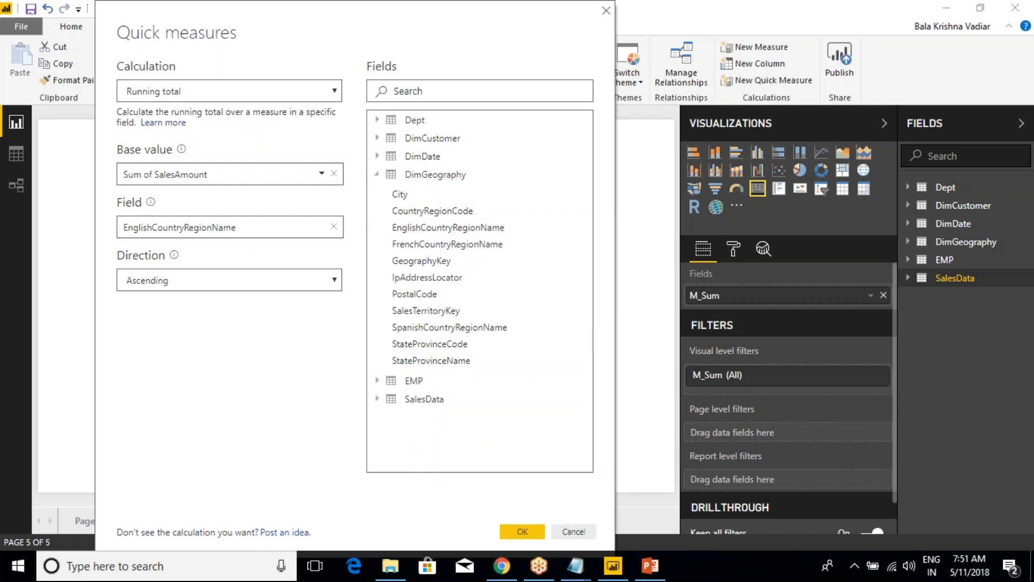
click(331, 282)
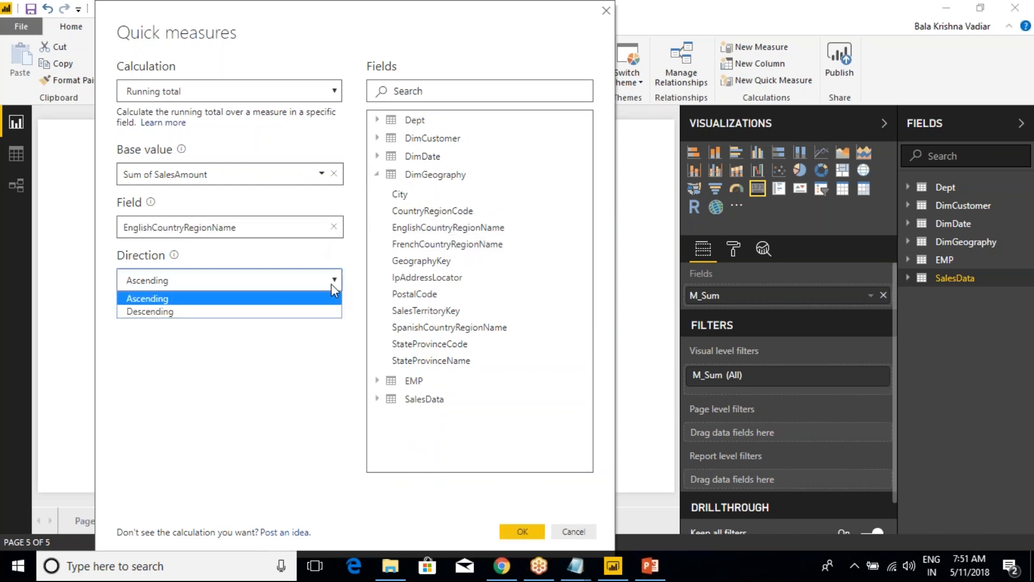
click(263, 300)
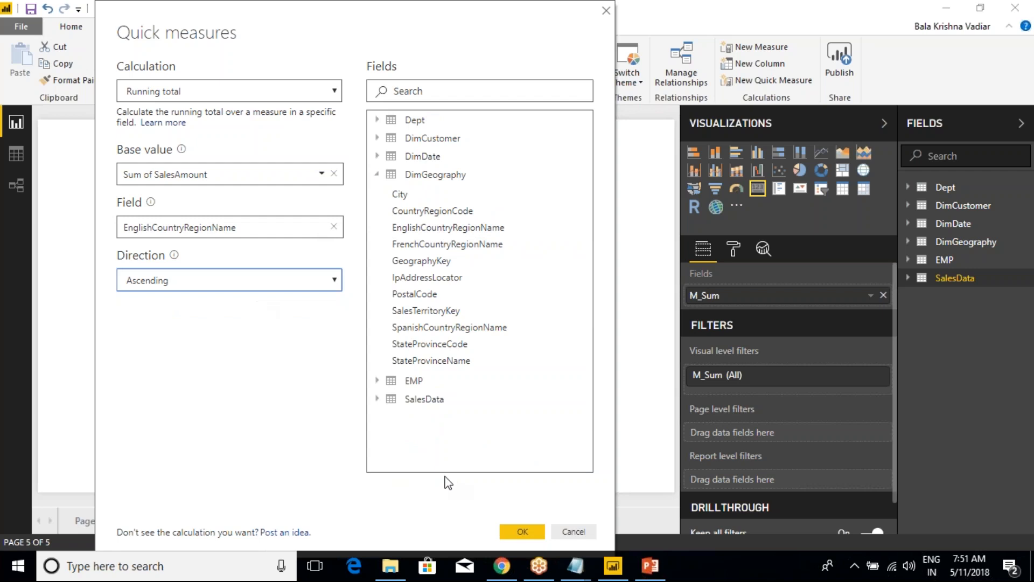
click(522, 531)
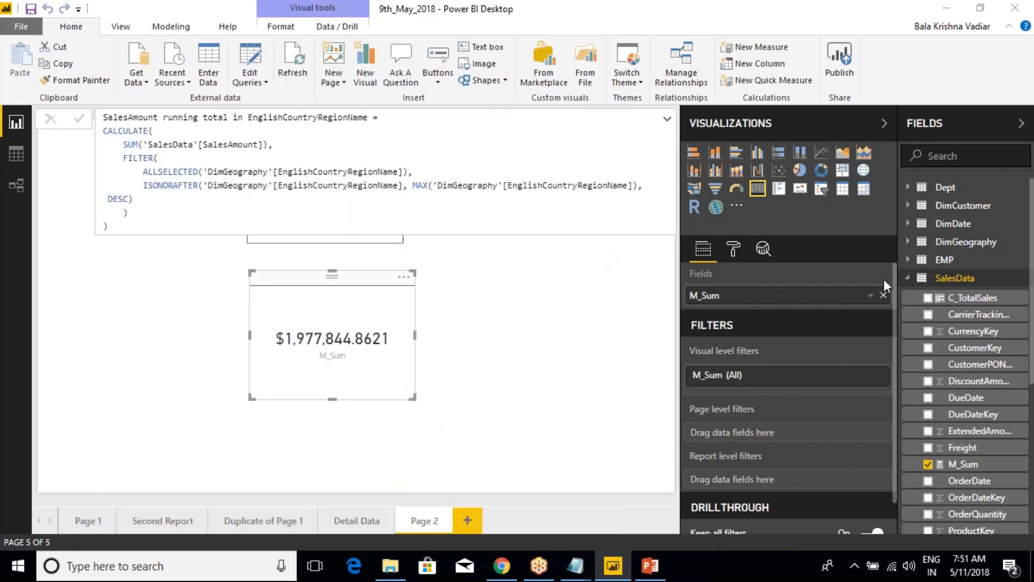
Review the generated running total measure's name and its CALCULATE, SUM of SalesAmount and FILTER expressions
drag(110, 226, 95, 116)
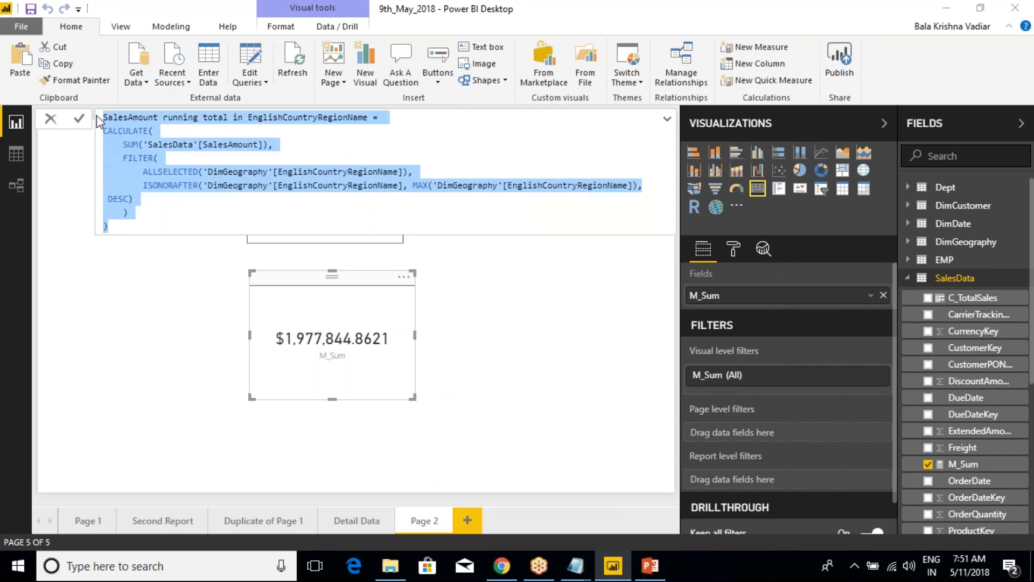
click(164, 195)
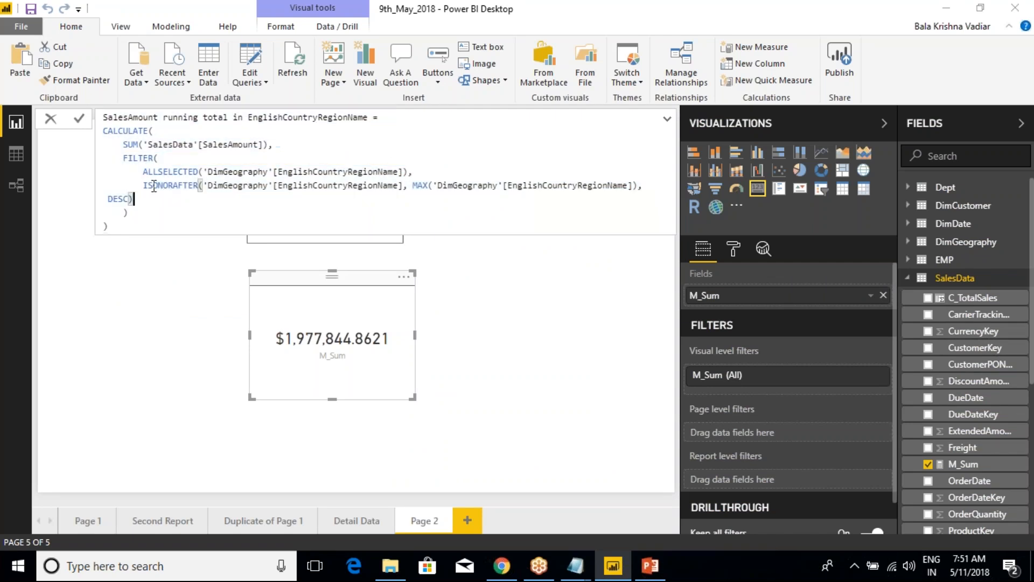
drag(101, 118, 371, 122)
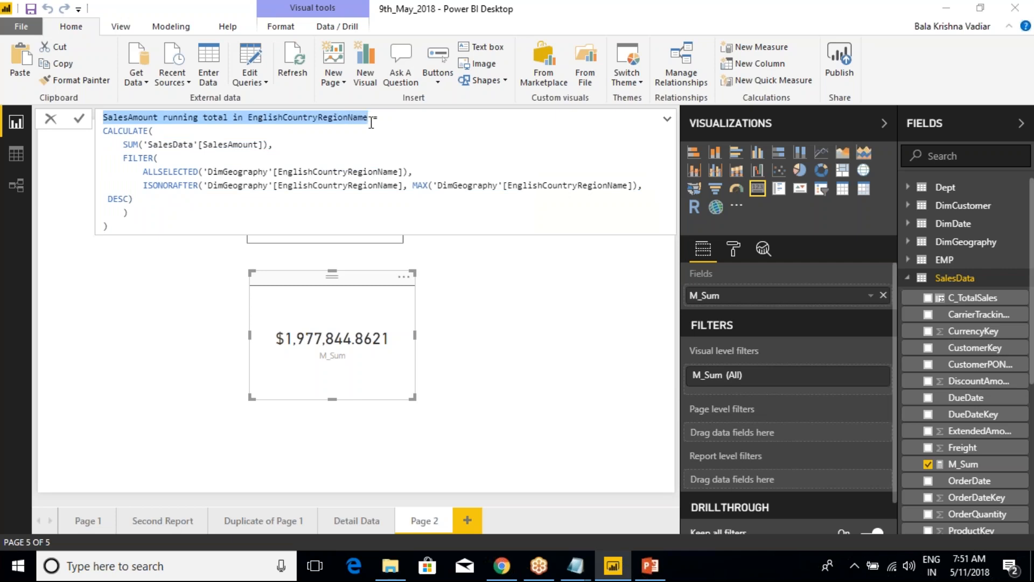
click(371, 123)
click(393, 121)
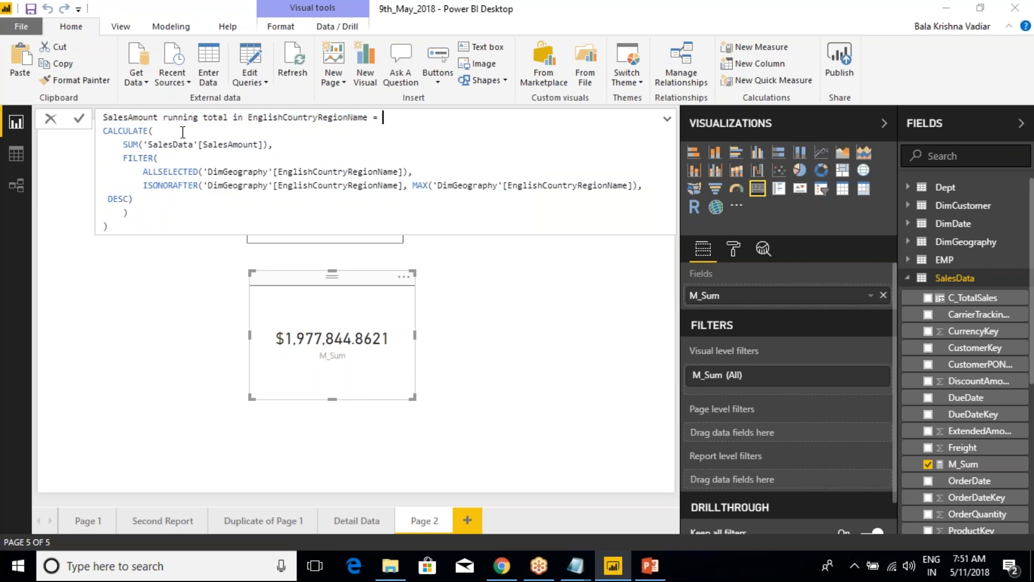
double_click(123, 131)
drag(123, 144, 230, 144)
drag(122, 157, 148, 204)
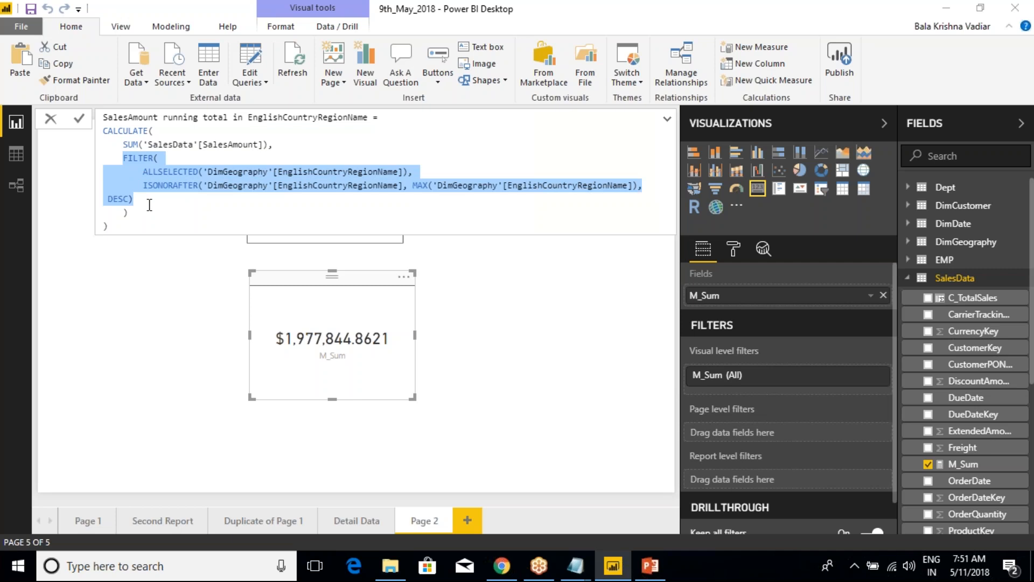
click(148, 205)
drag(122, 159, 146, 205)
click(146, 204)
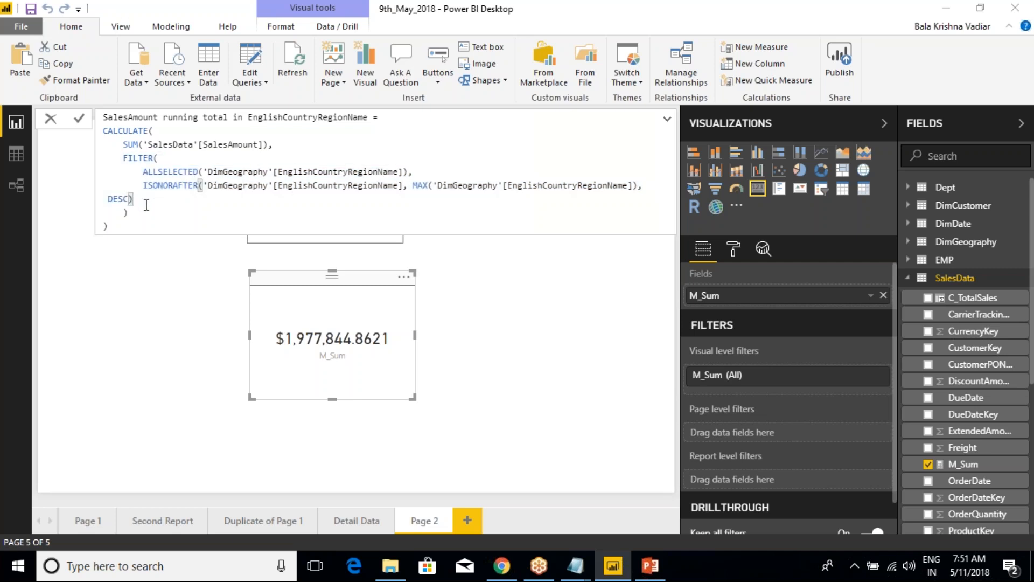
Examine the ALLSELECTED, ISONORAFTER and MAX functions in the running total formula, and close the formula without editing it
double_click(170, 172)
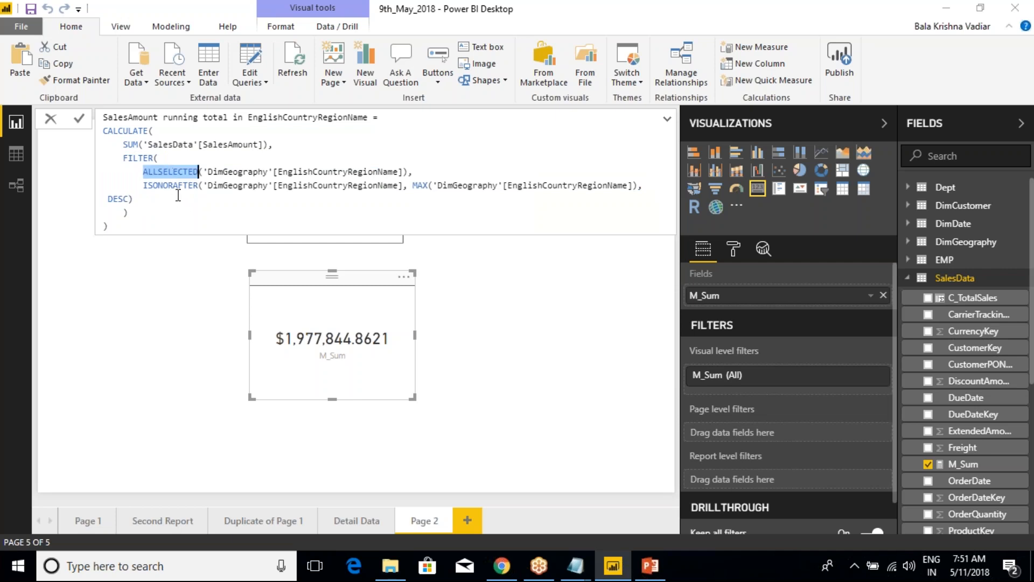
double_click(178, 188)
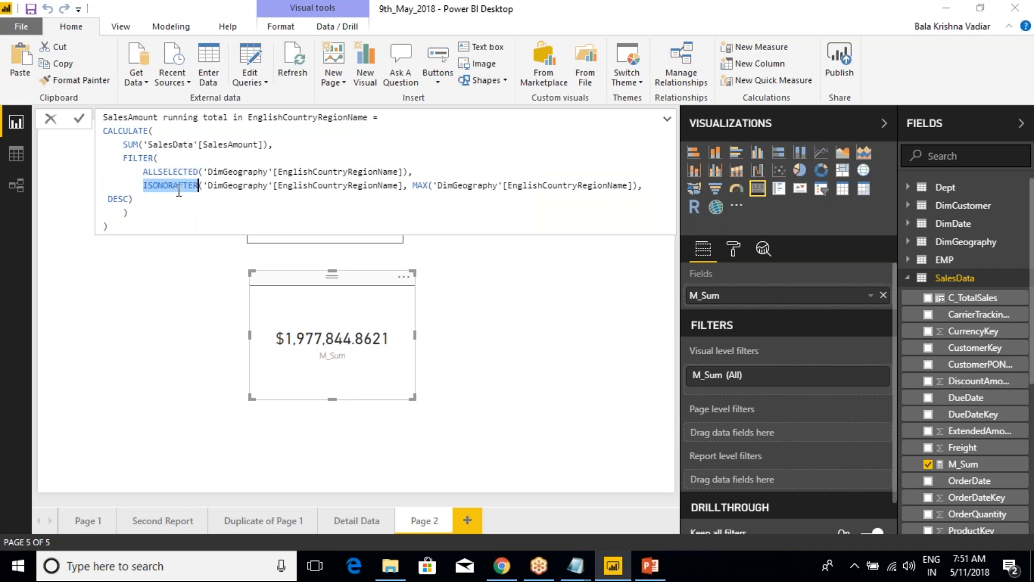
double_click(421, 186)
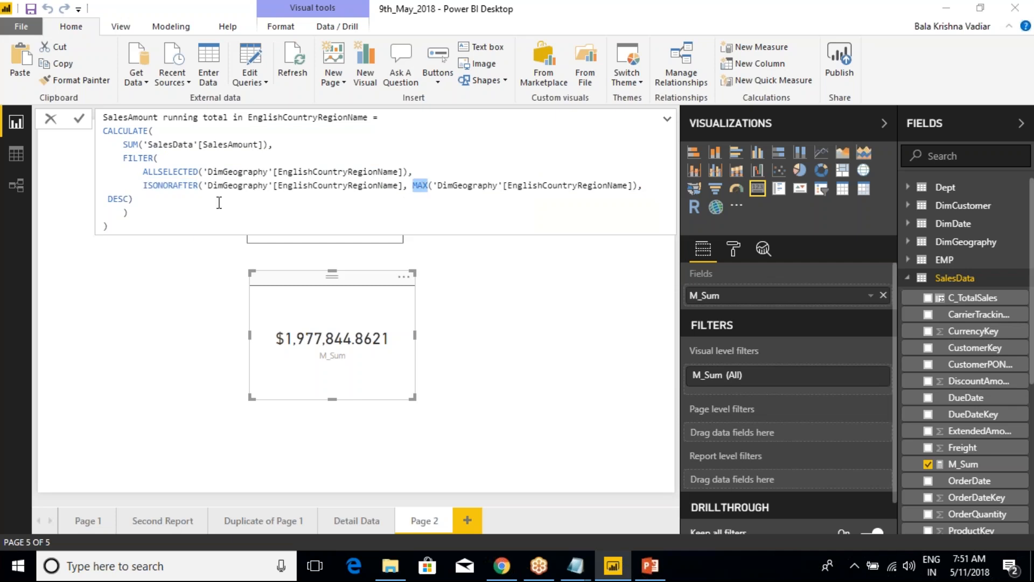
drag(156, 222, 102, 119)
drag(106, 226, 102, 129)
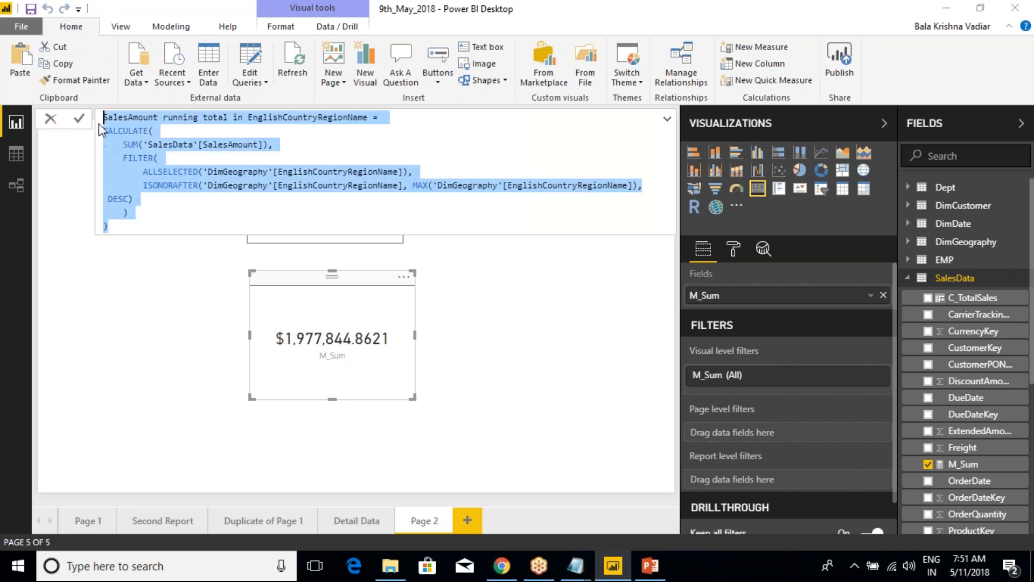
click(48, 123)
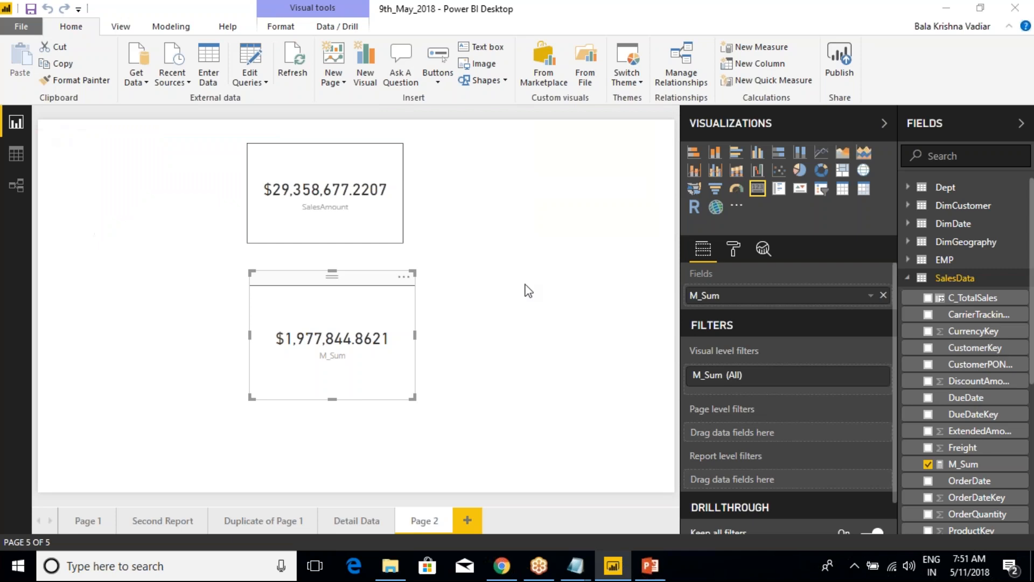
Collapse the SalesData table and look over the commands available for the Dept table
click(531, 244)
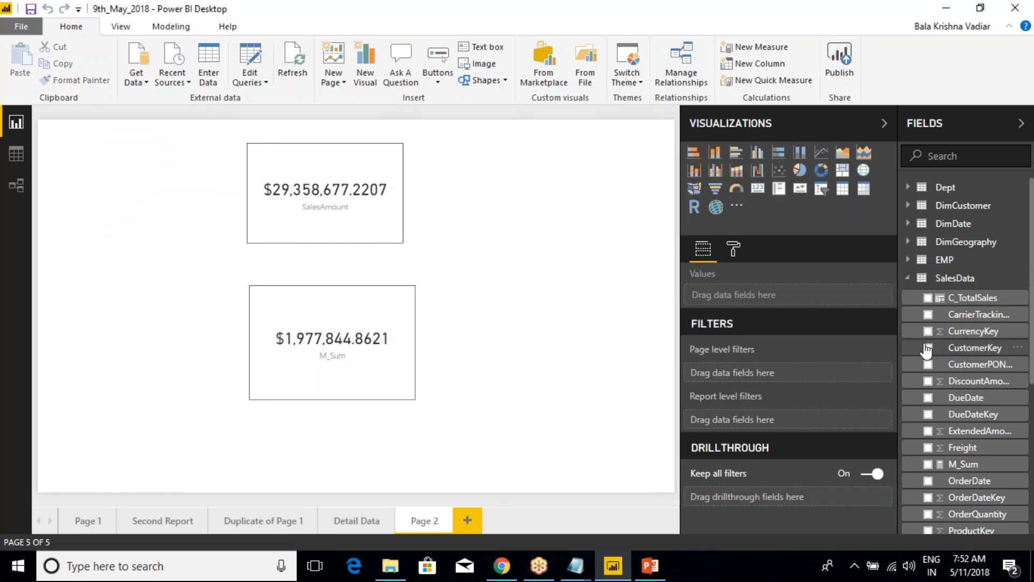
click(907, 278)
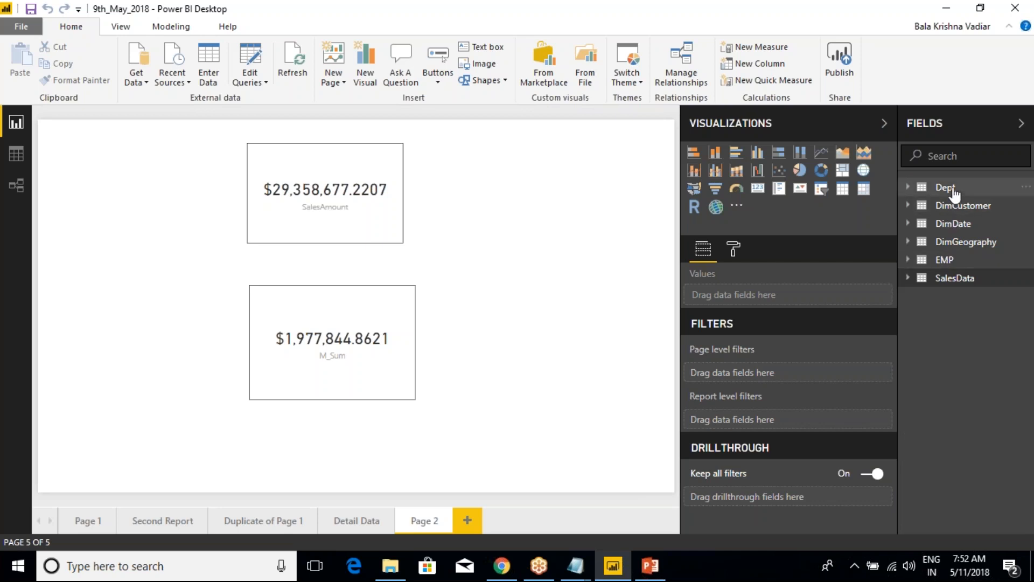
right_click(952, 189)
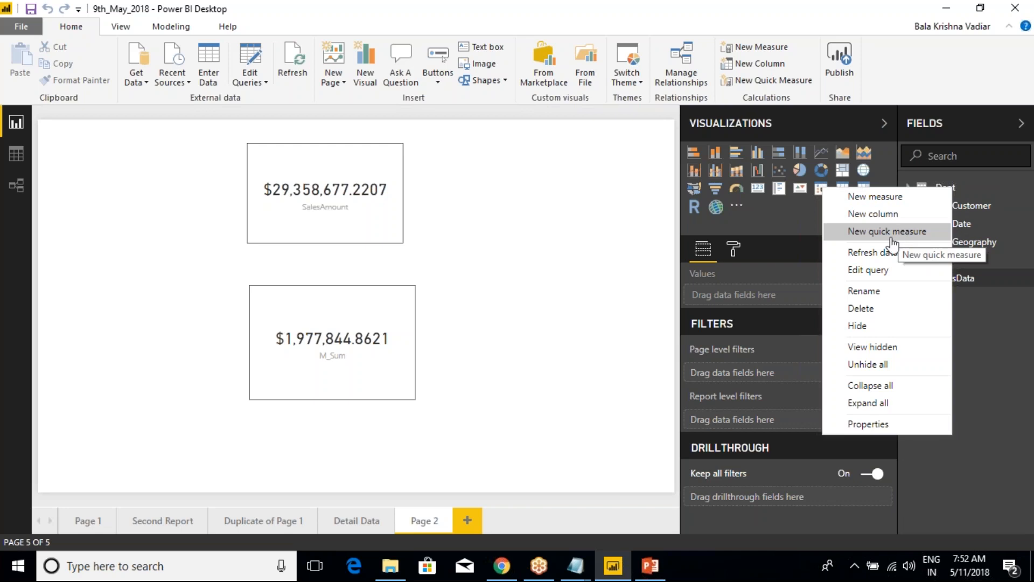
click(990, 316)
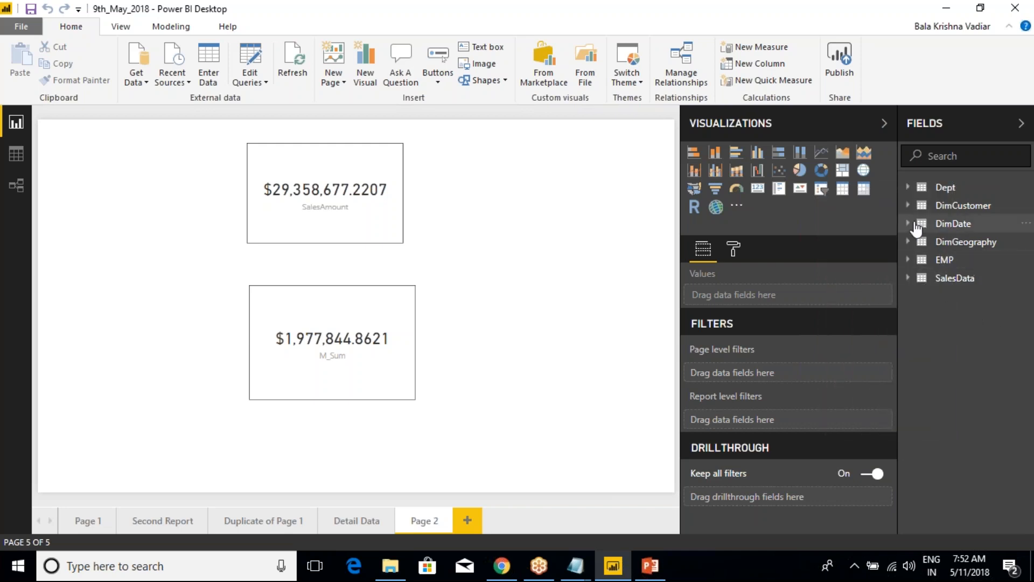
Examine the commands available for the BirthDate field of DimCustomer, marking Add filter, New hierarchy and New group
click(910, 207)
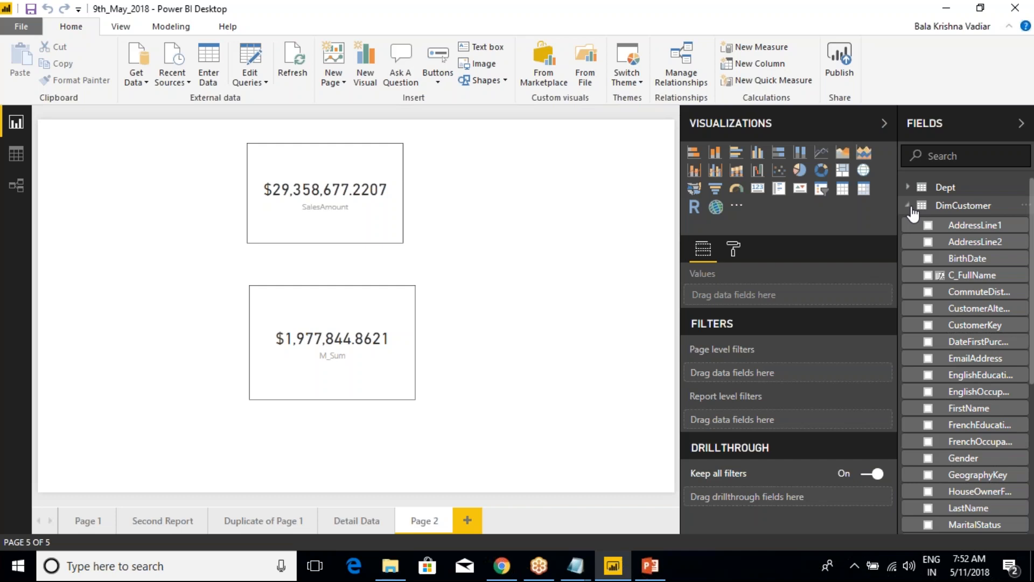
right_click(965, 263)
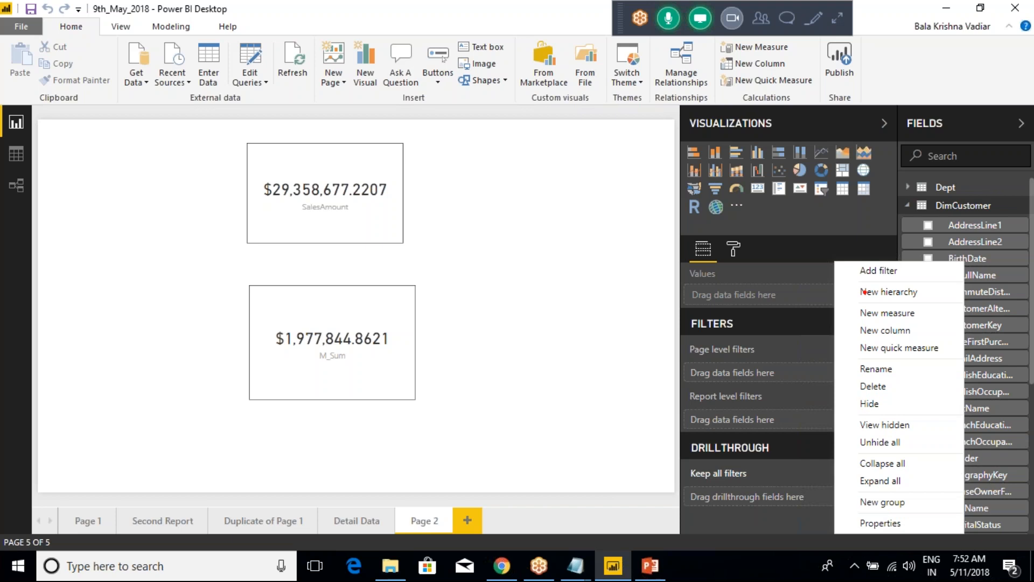
drag(910, 274, 939, 250)
drag(925, 297, 958, 272)
drag(912, 507, 930, 488)
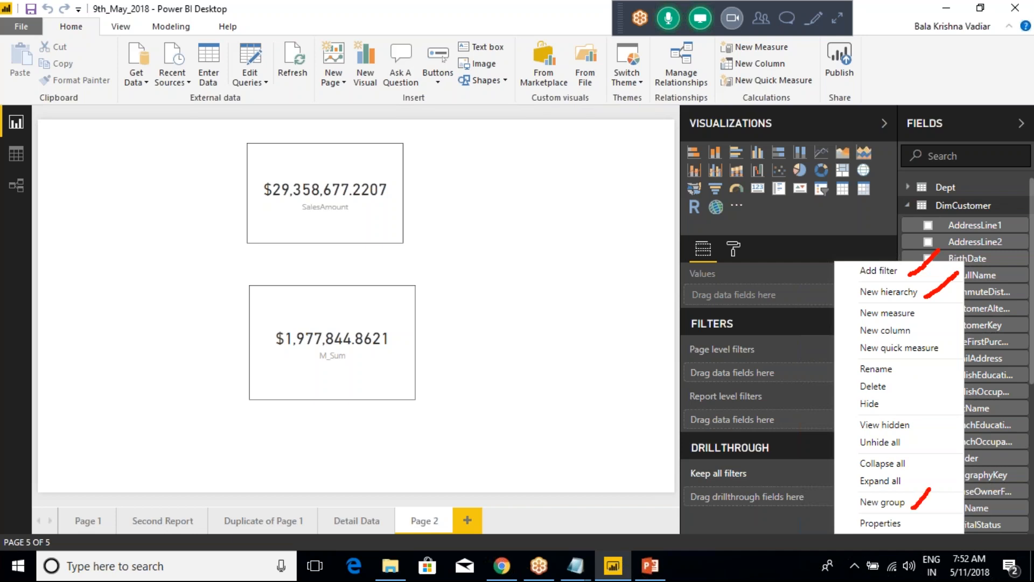
mouse_move(838, 271)
mouse_down()
mouse_move(850, 271)
mouse_move(836, 294)
mouse_move(852, 294)
mouse_move(829, 338)
mouse_move(822, 476)
mouse_move(850, 516)
mouse_move(864, 518)
mouse_up()
drag(857, 514, 865, 521)
key(Escape)
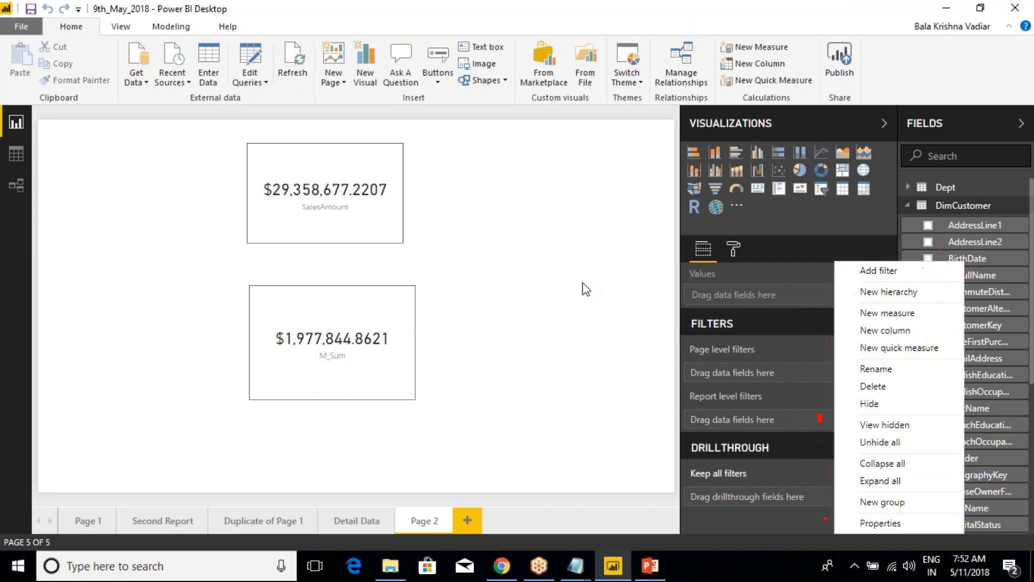
click(576, 248)
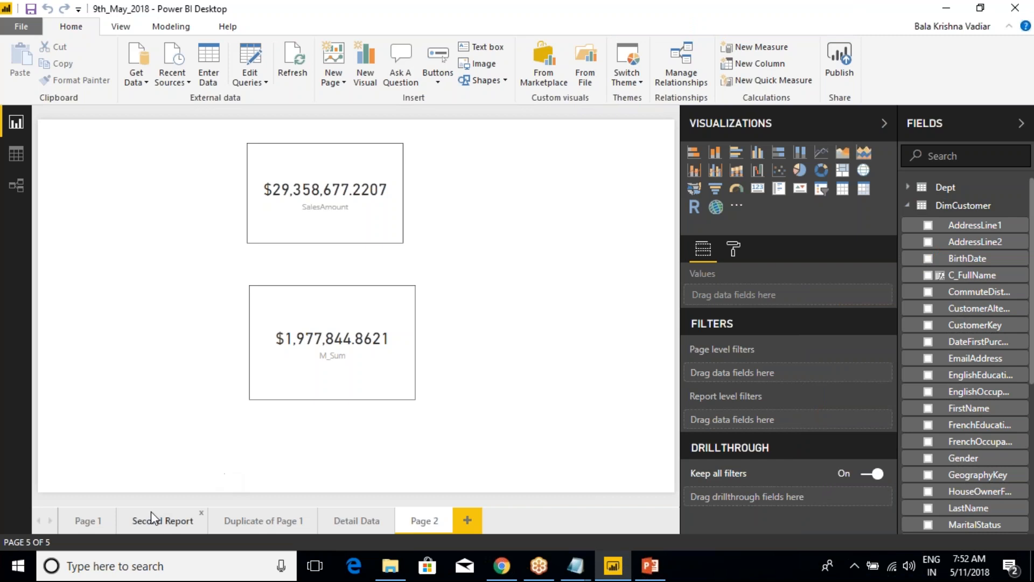
Open Page 1 and review the page level, report level and drillthrough filter areas
click(88, 521)
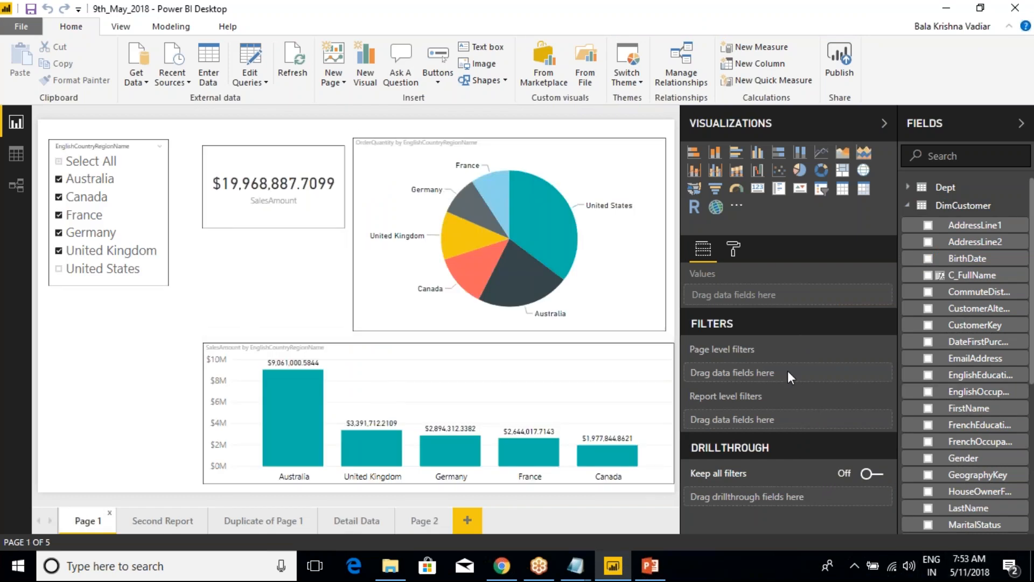
key(ctrl+2)
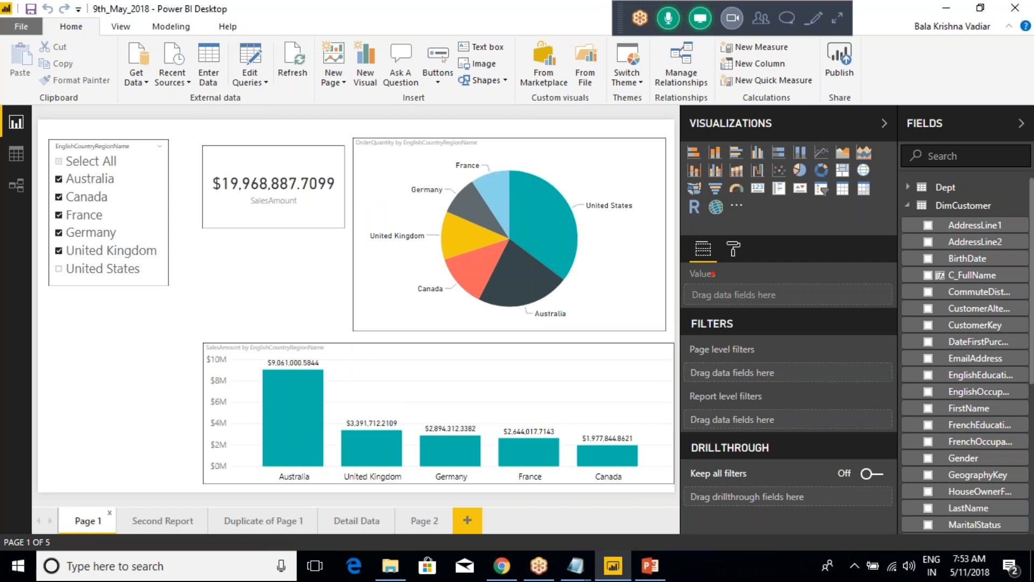
mouse_move(657, 308)
mouse_down()
mouse_move(688, 351)
mouse_move(890, 511)
mouse_up()
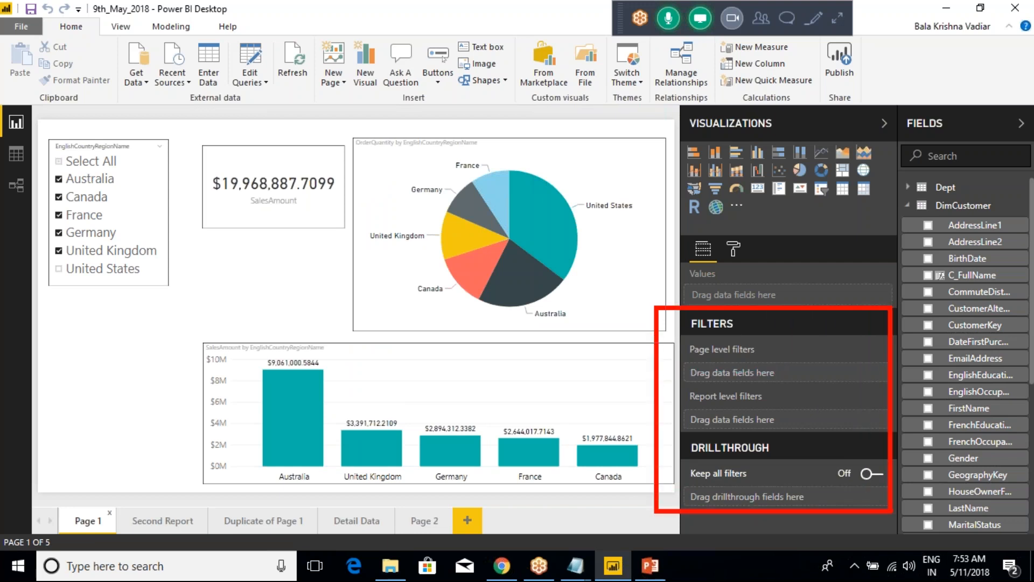
key(Escape)
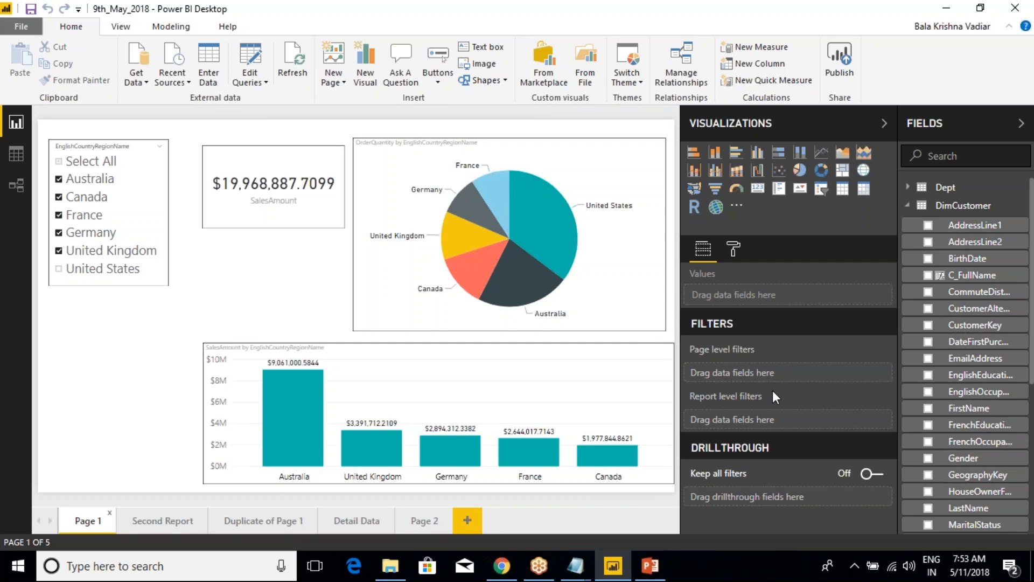
click(837, 80)
Add EnglishCountryRegionName from the DimGeography table as a page level filter on Page 1
click(908, 206)
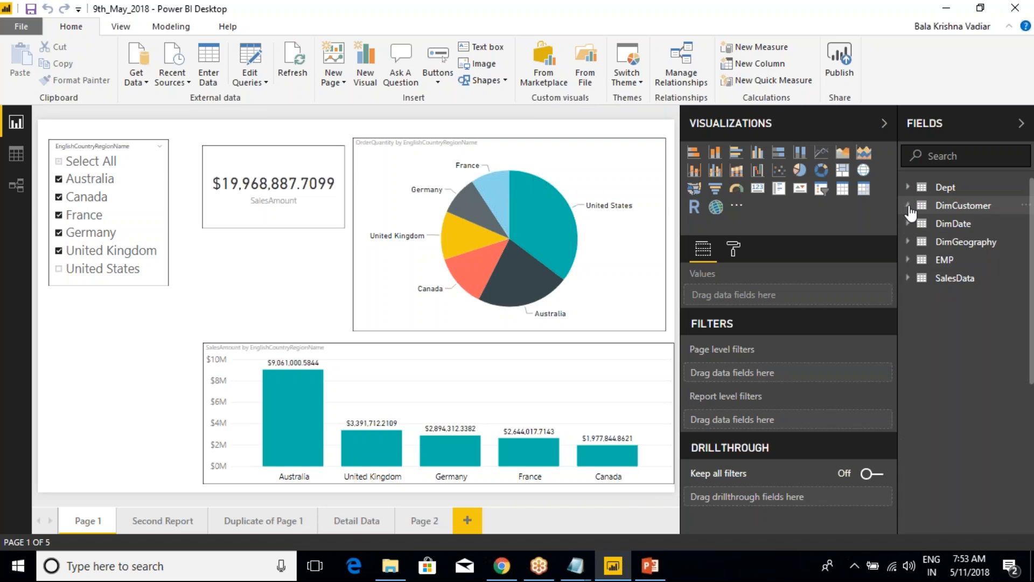
click(912, 242)
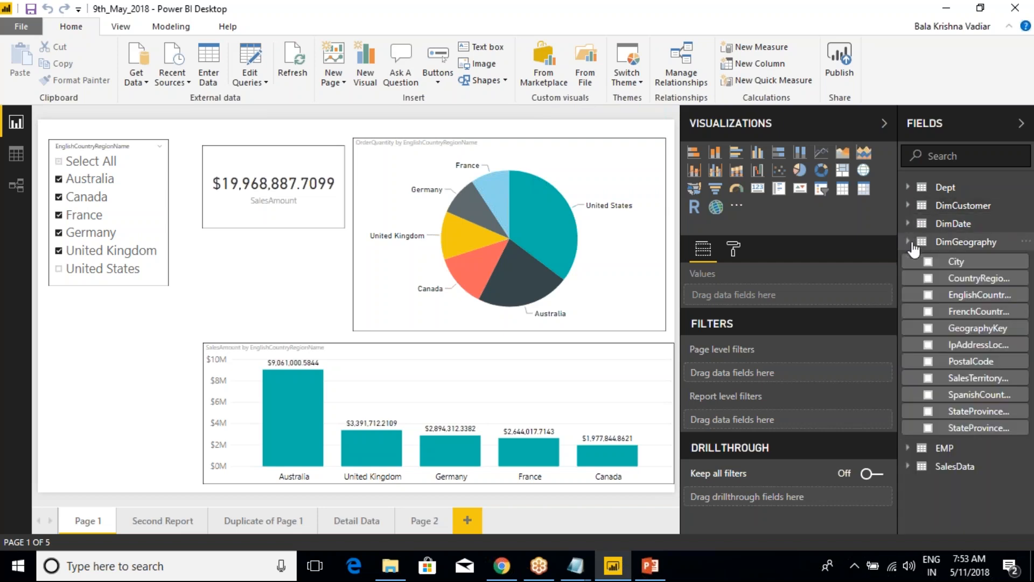
right_click(977, 302)
click(889, 125)
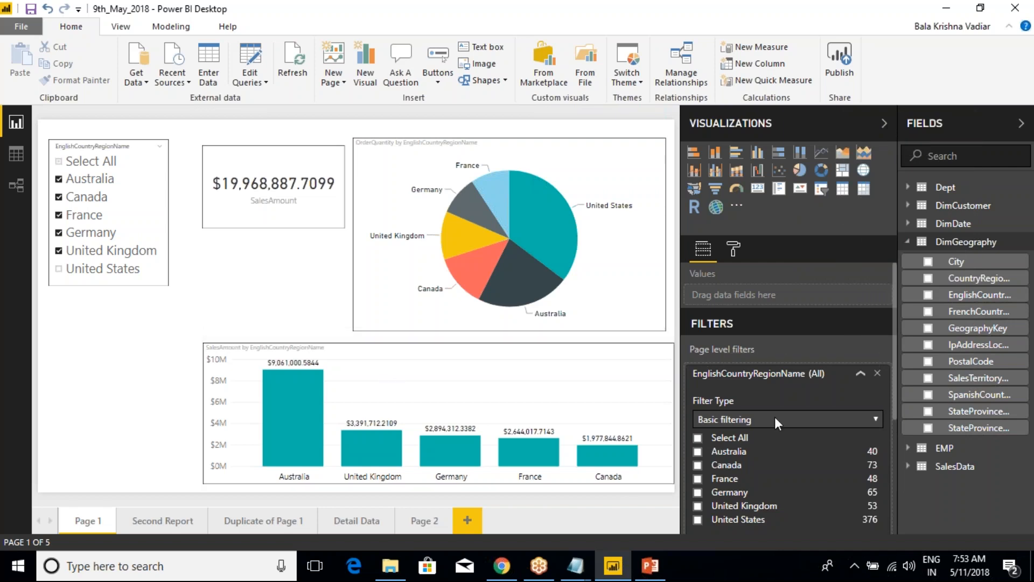
Limit the EnglishCountryRegionName page level filter to France, collapse its card and remove the filter from Page 1
click(698, 478)
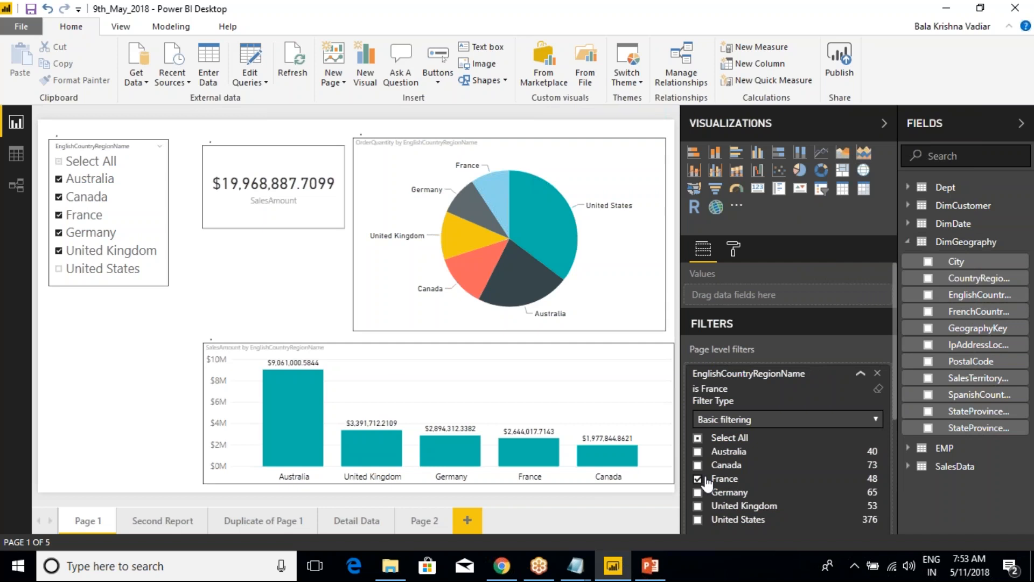
click(860, 374)
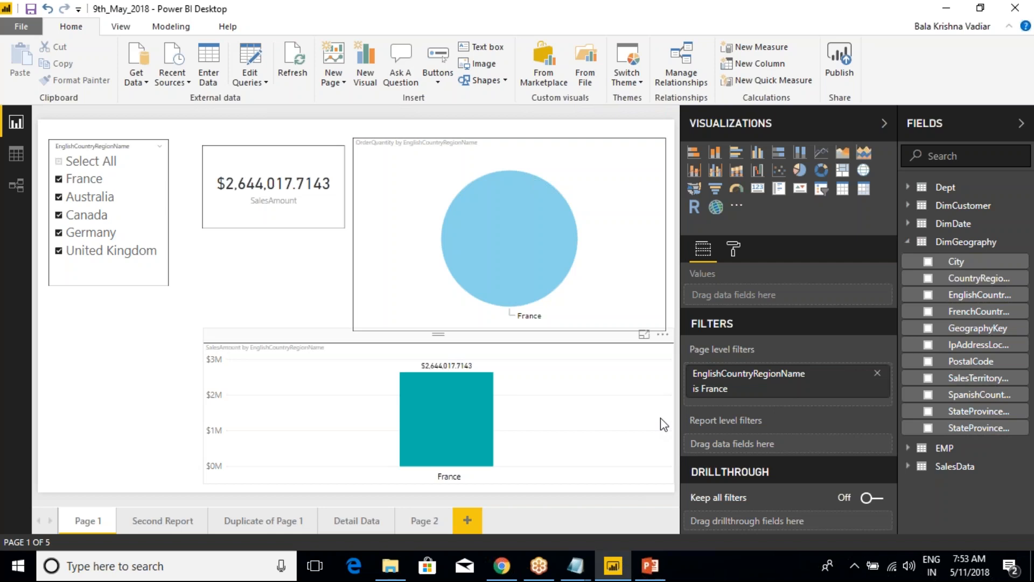
click(878, 374)
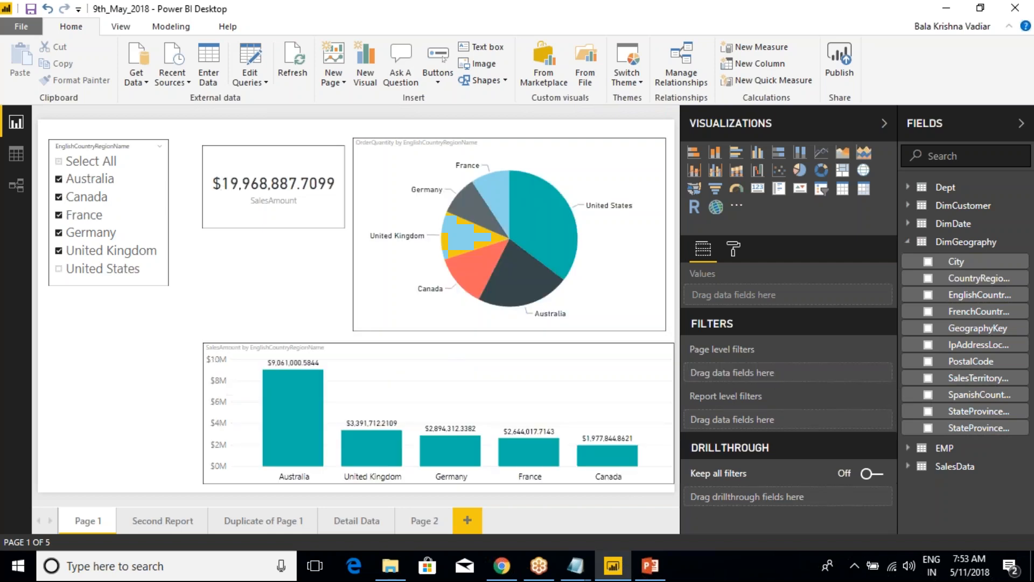
Place EnglishCountryRegionName directly in the page level filters, restrict it to France, and remove the filter again
drag(972, 295, 777, 377)
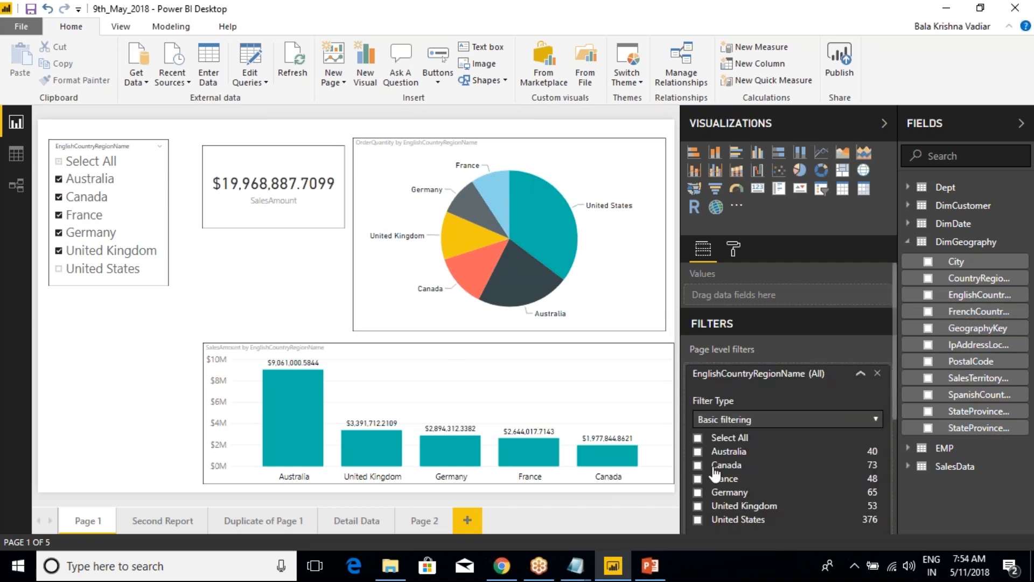
click(706, 480)
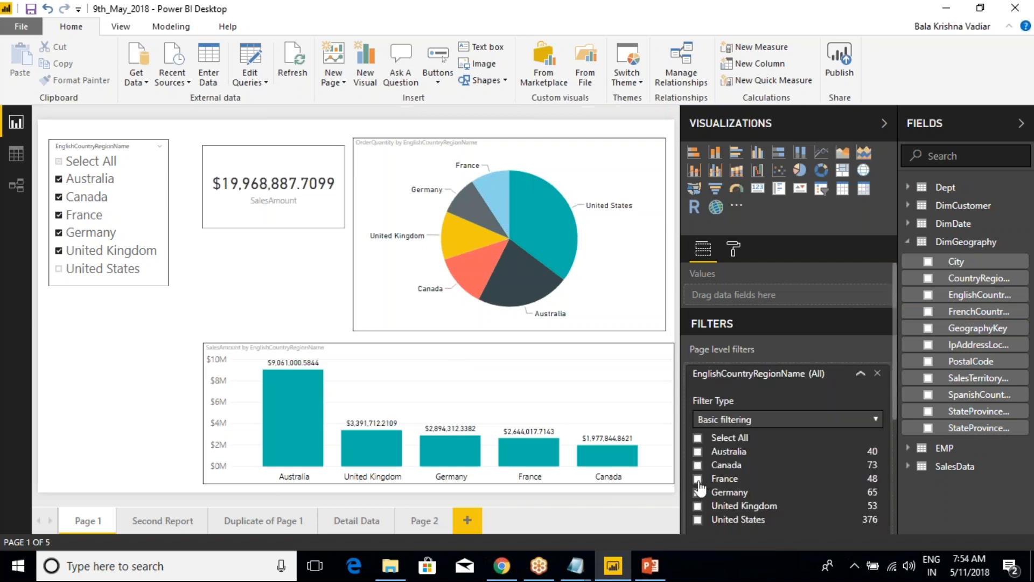
click(860, 374)
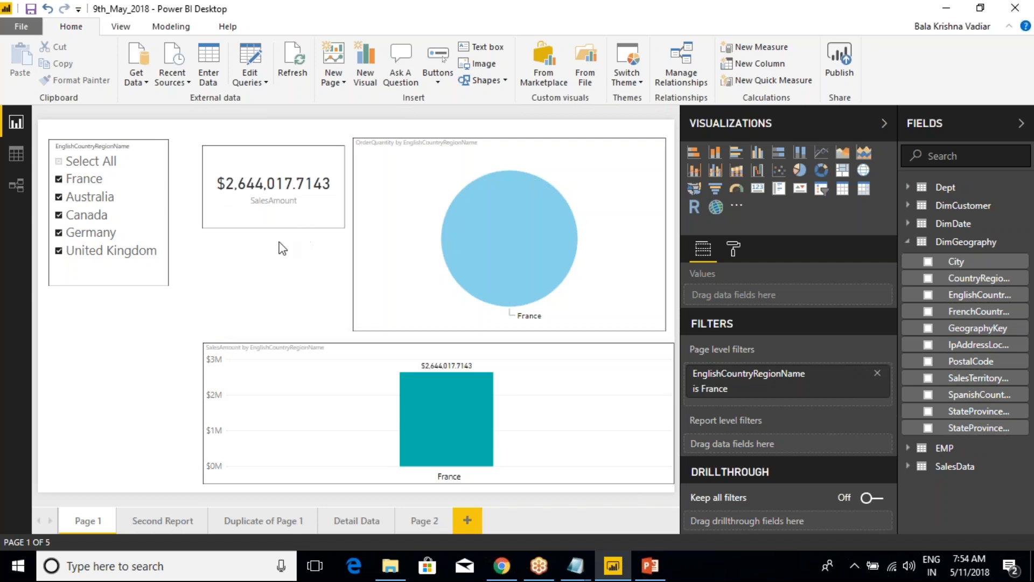
click(877, 373)
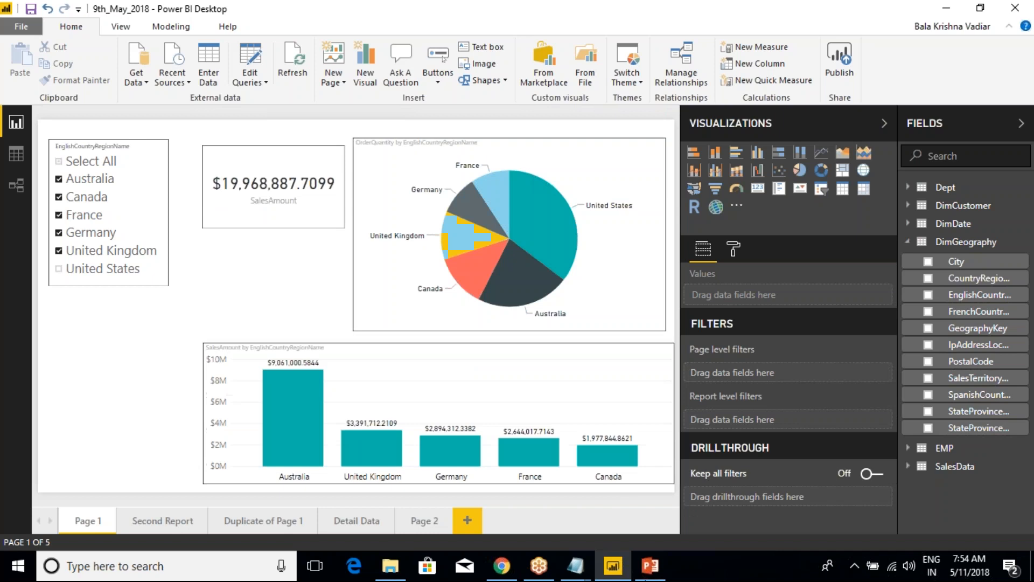
Use the Add filter command on EnglishCountryRegionName, restrict Page 1 to France, and remove that filter again
right_click(970, 299)
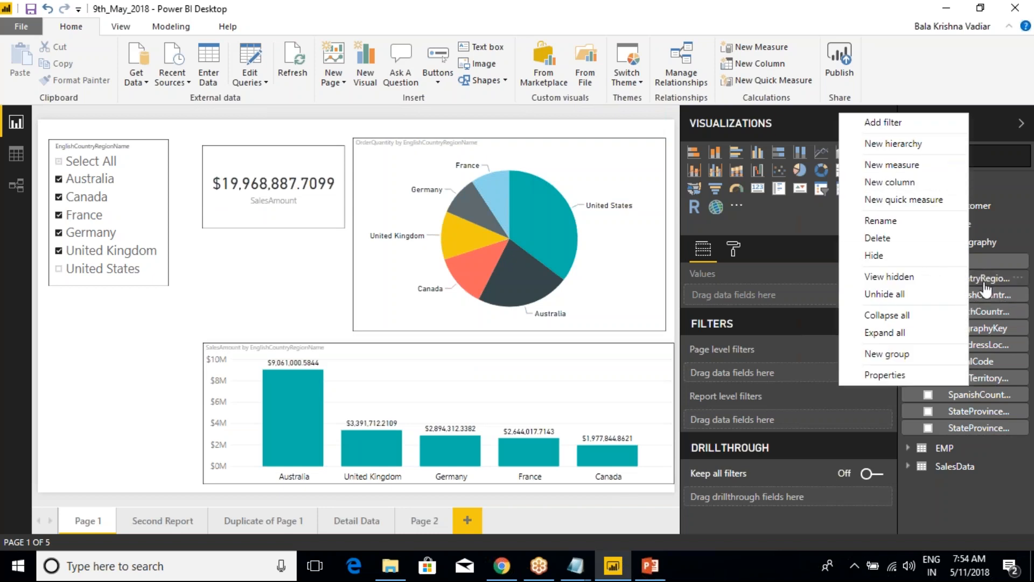
click(883, 122)
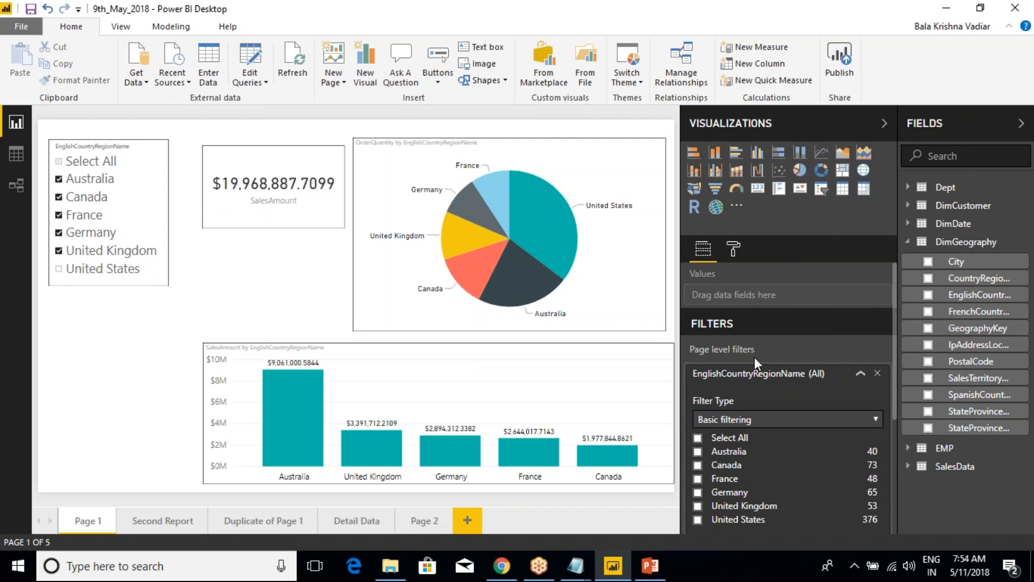
click(721, 479)
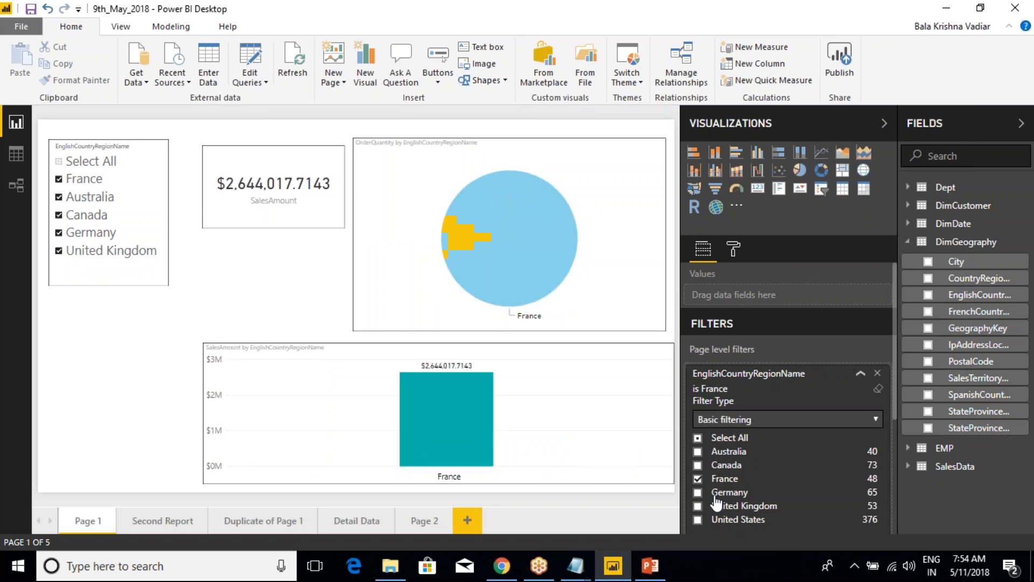
click(860, 373)
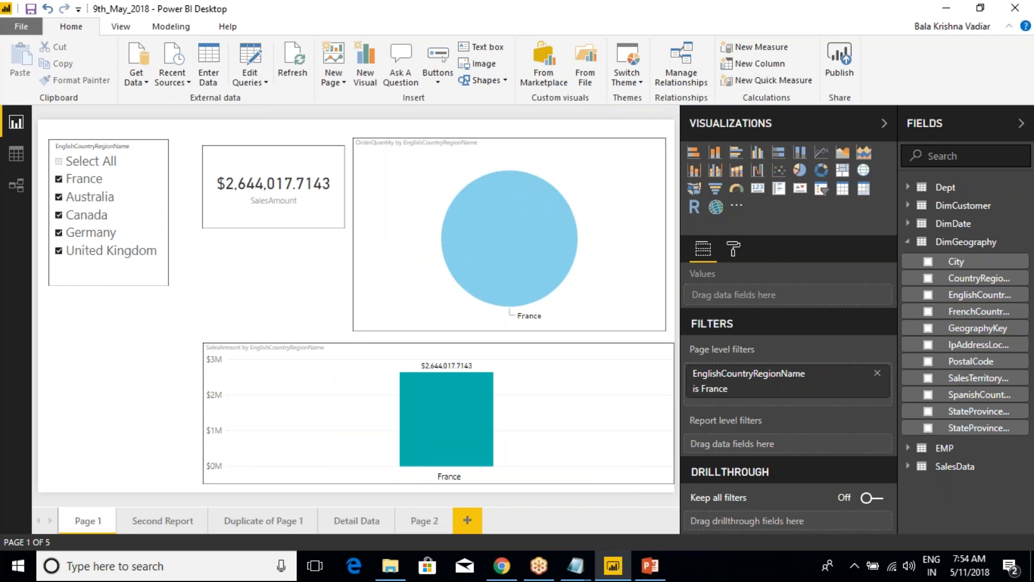
click(877, 373)
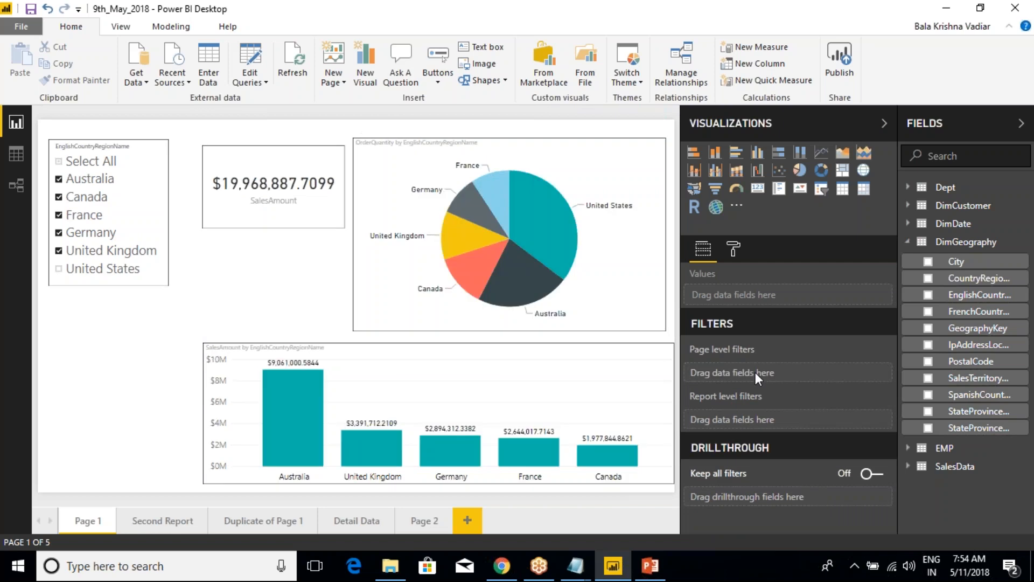
Switch to the class notes in Notepad and put "Column Level Properties." on its own line, with a blank line below it
right_click(978, 312)
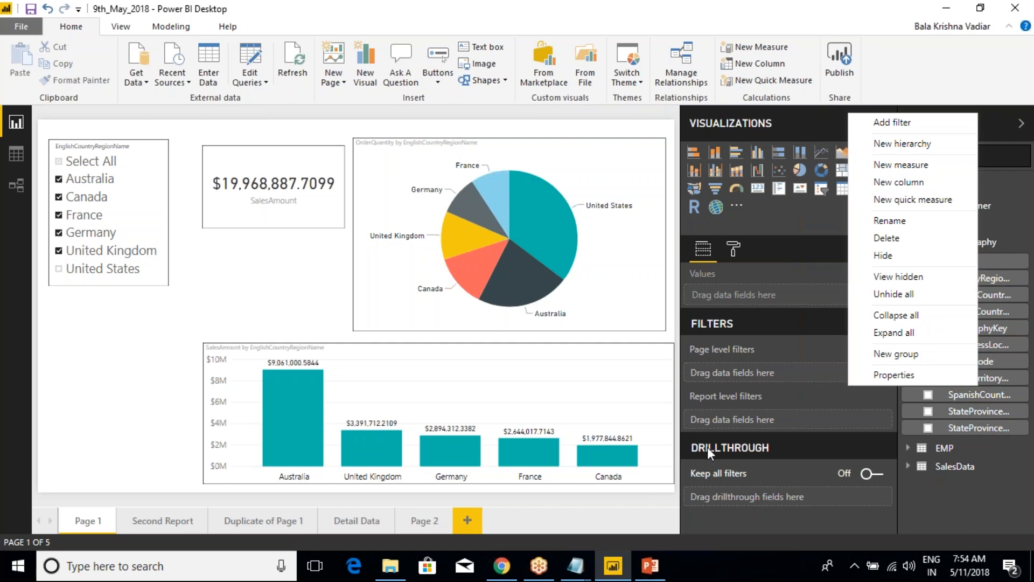
key(alt+Tab)
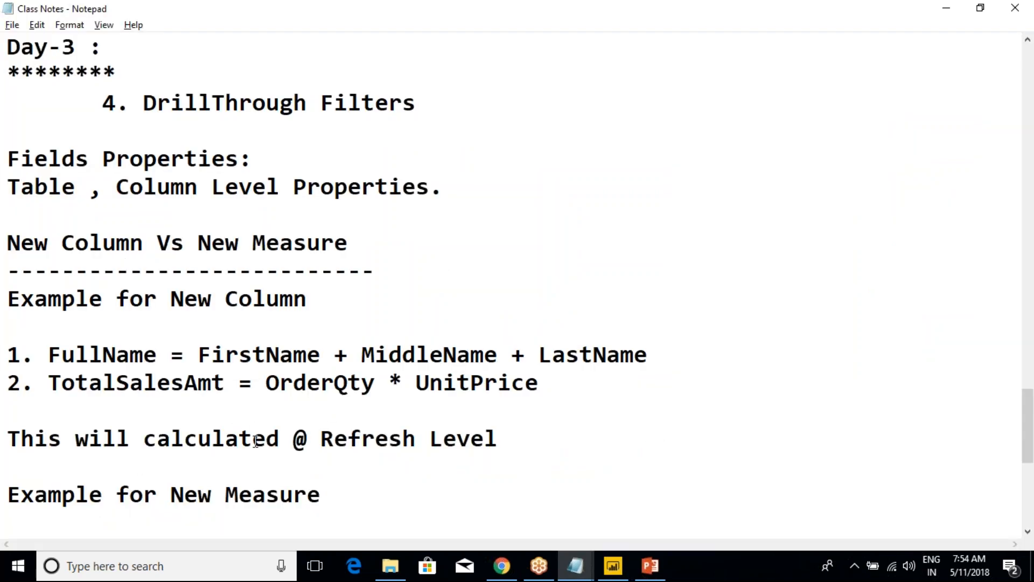
scroll(255, 440, up, 2)
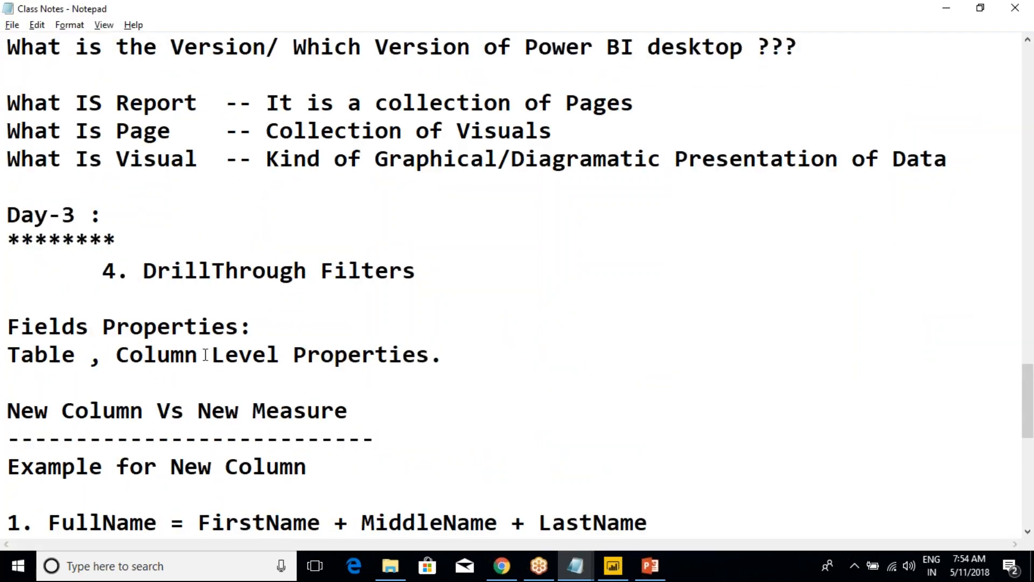
click(117, 355)
key(Return)
click(336, 382)
key(Return)
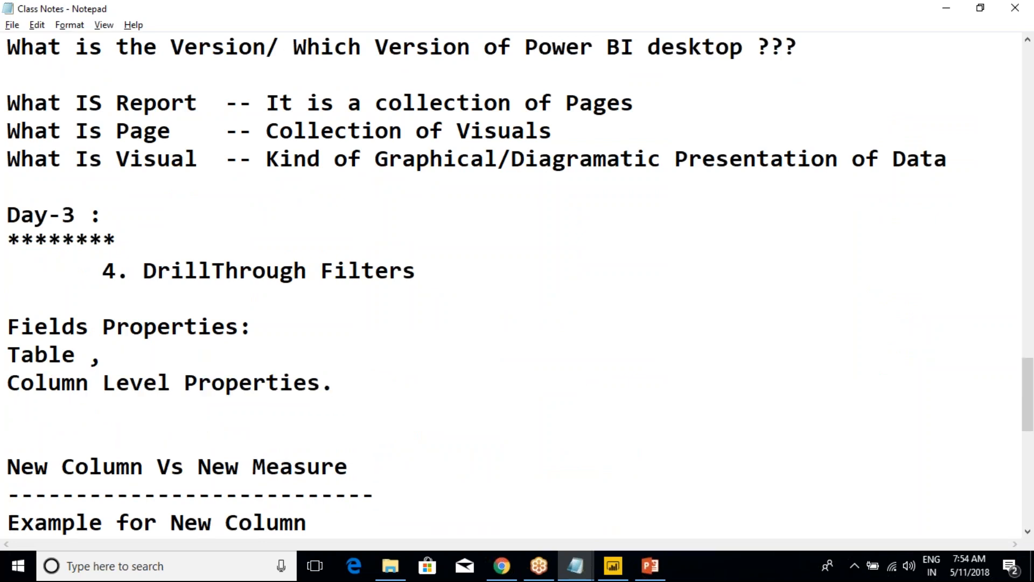
Write "Add Filter" as the first entry below "Column Level Properties." in the class notes
text(Add )
text(Filetr)
key(BackSpace)
key(BackSpace)
key(BackSpace)
text(ter)
key(Return)
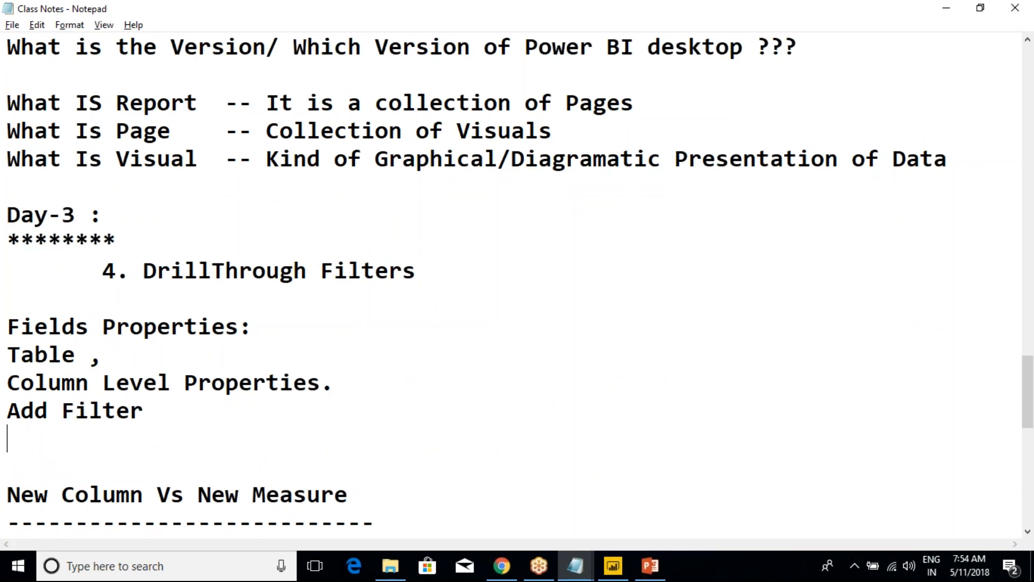
Add the entries "New Group" and "Hierarchies" on separate lines below "Add Filter"
text(New )
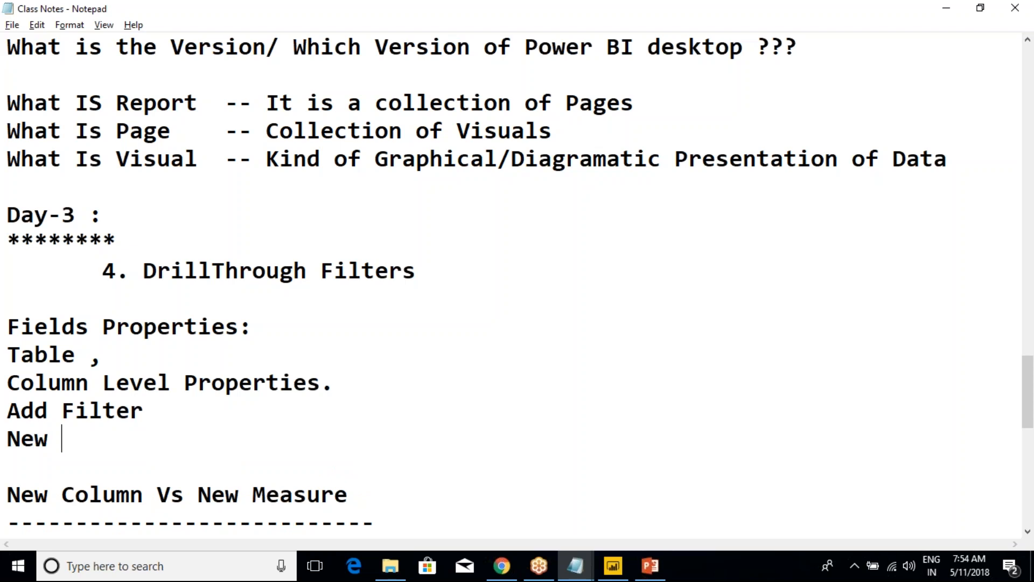
text(Group)
key(Return)
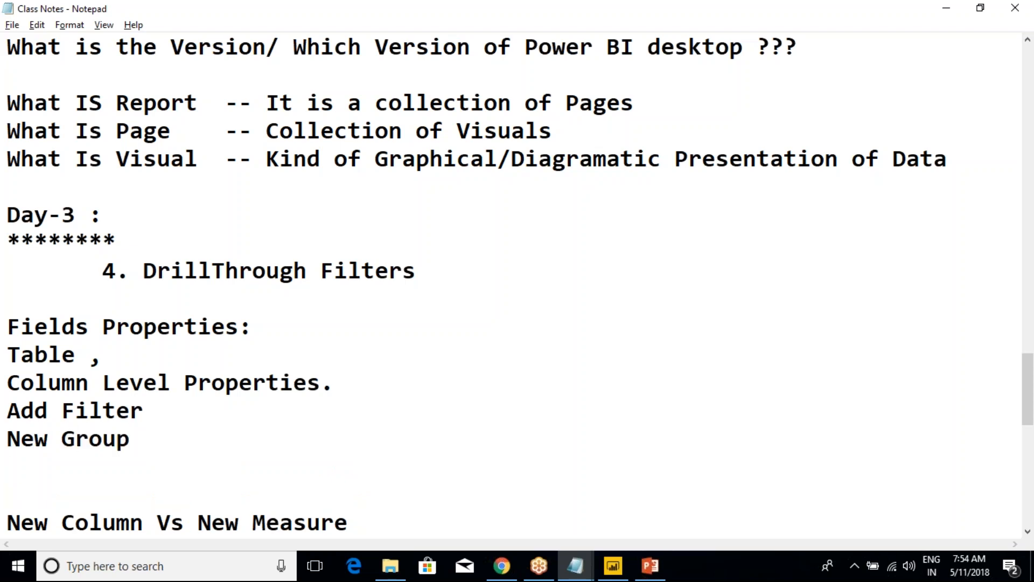
text(Hierarchies)
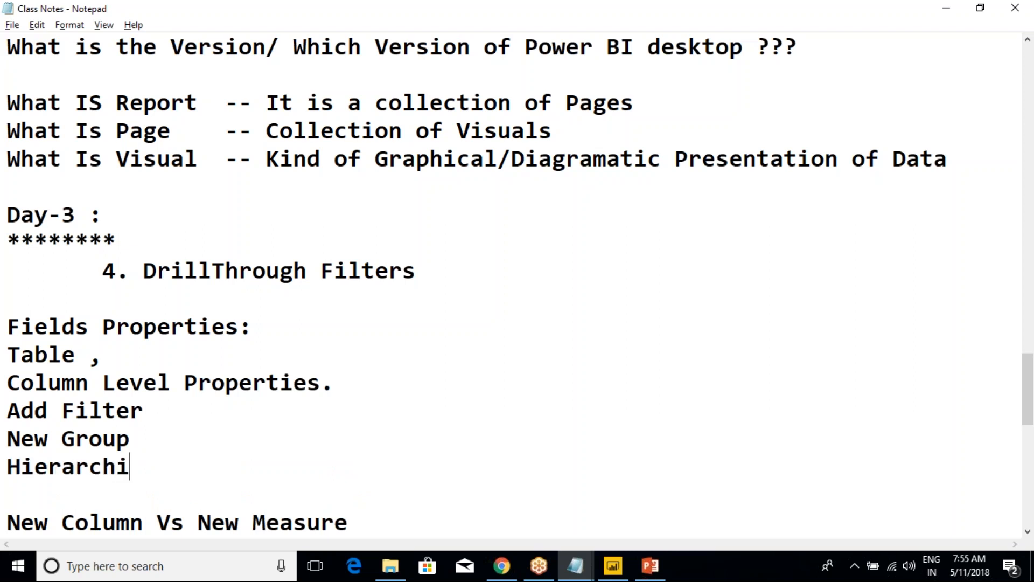
Check the New hierarchy command name in Power BI Desktop and change "Hierarchies" to "Hierarchy" in the Notepad notes
key(alt+Tab)
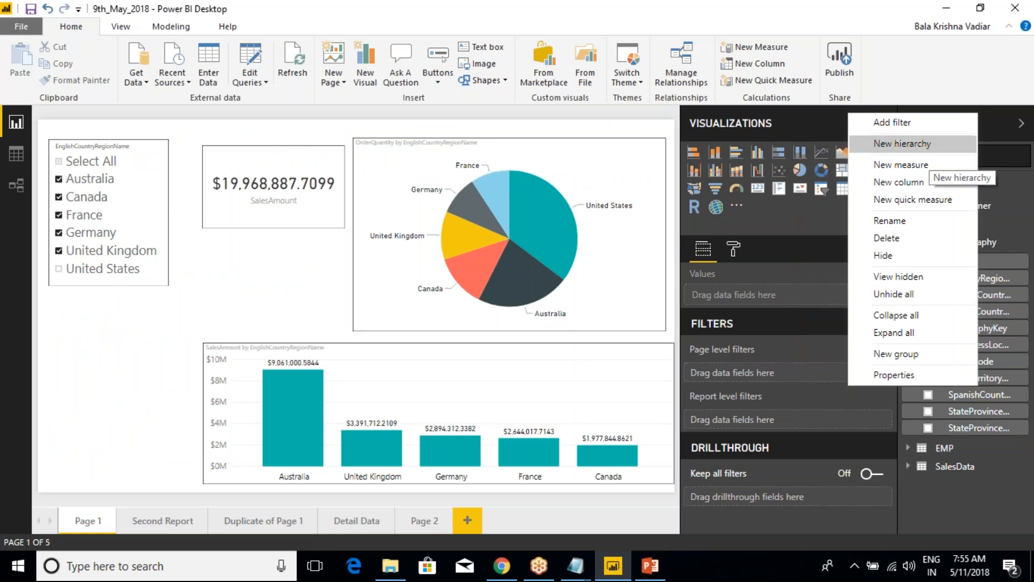
key(alt+Tab)
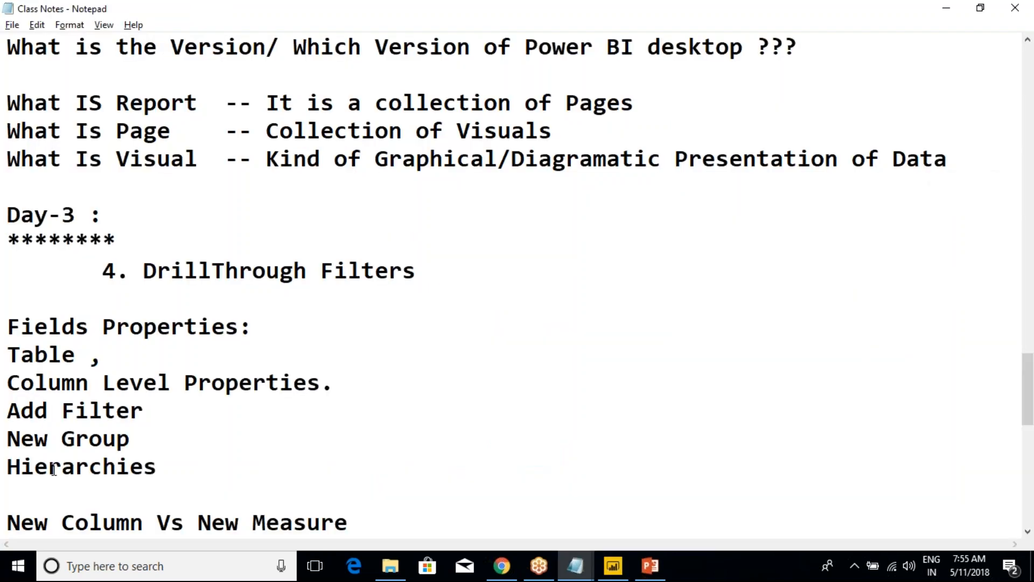
click(122, 470)
key(Delete)
key(Delete)
text(y)
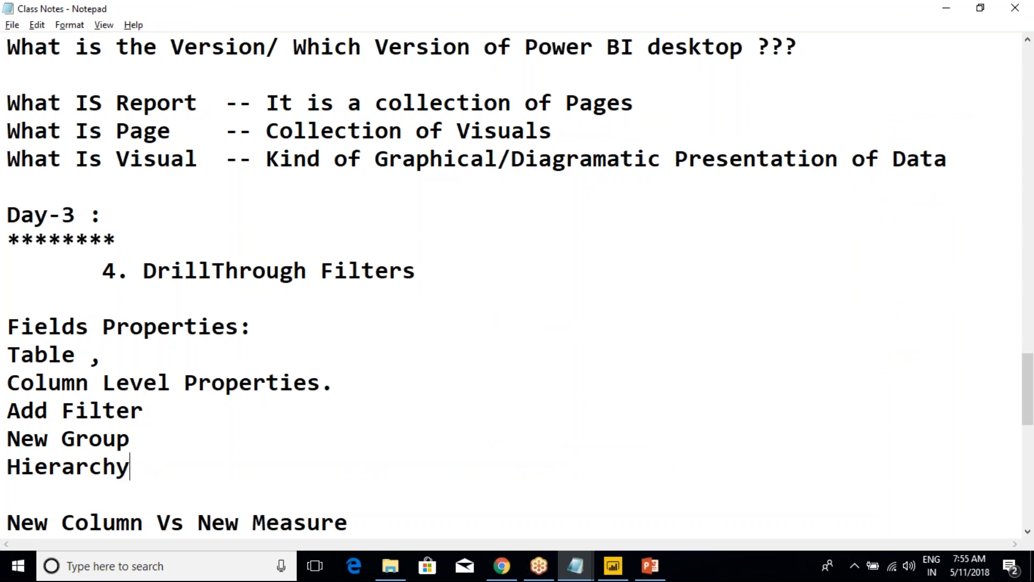
Indent the Add Filter, New Group and Hierarchy entries by two tab stops under "Column Level Properties." in the notes
key(alt+Tab)
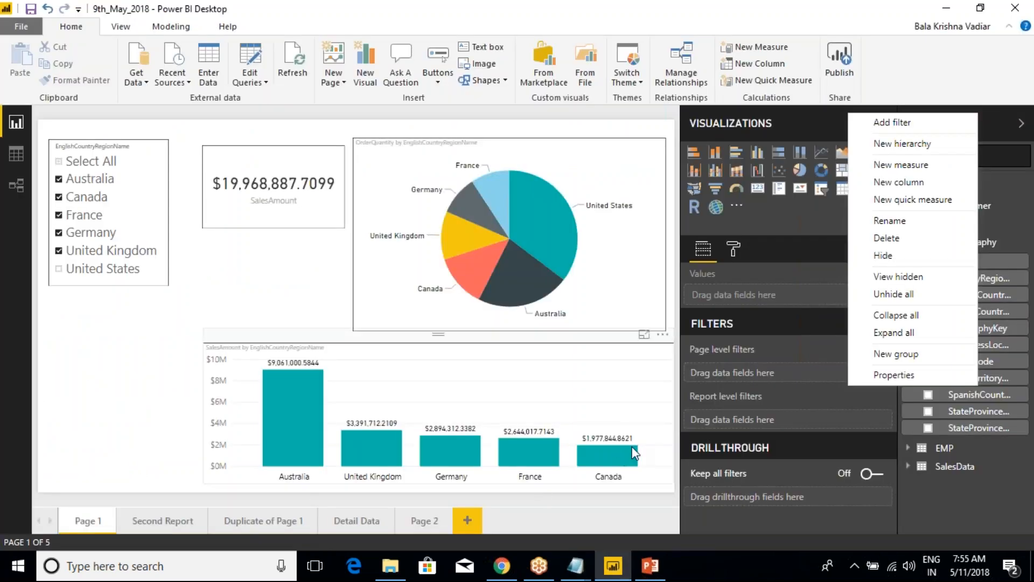
key(alt+Tab)
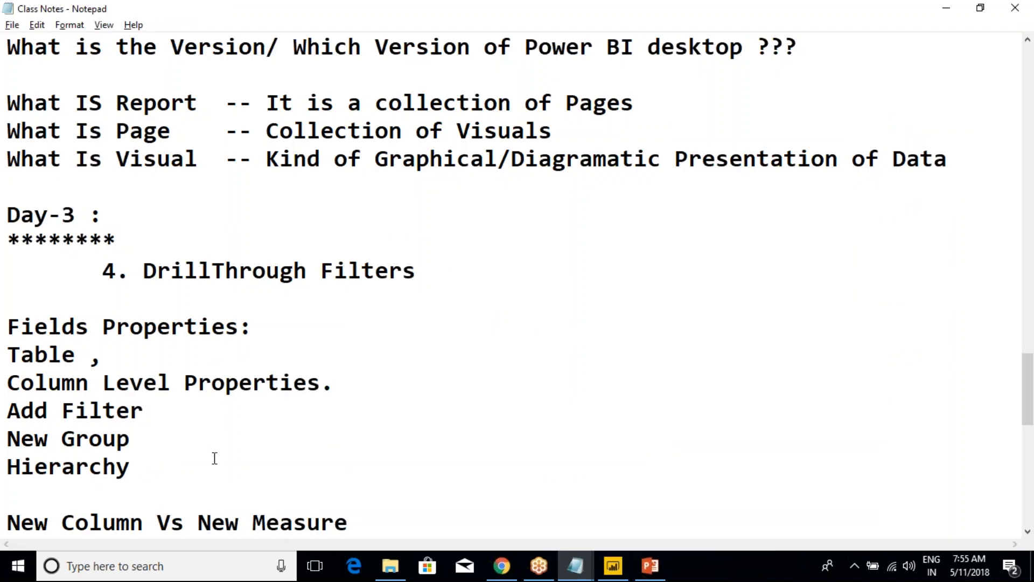
drag(190, 463, 6, 411)
click(10, 413)
key(Tab)
key(Tab)
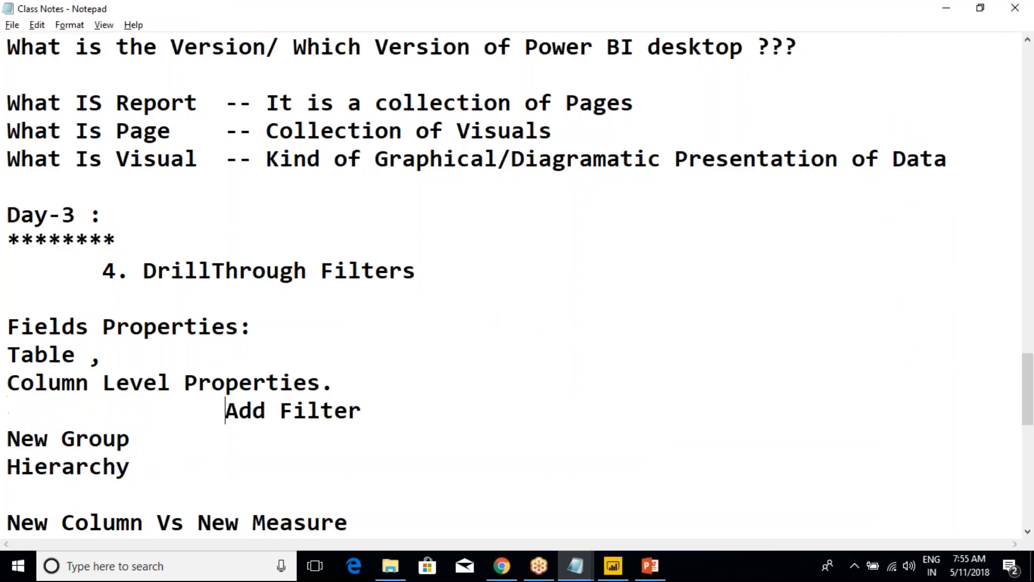
key(Tab)
key(Tab)
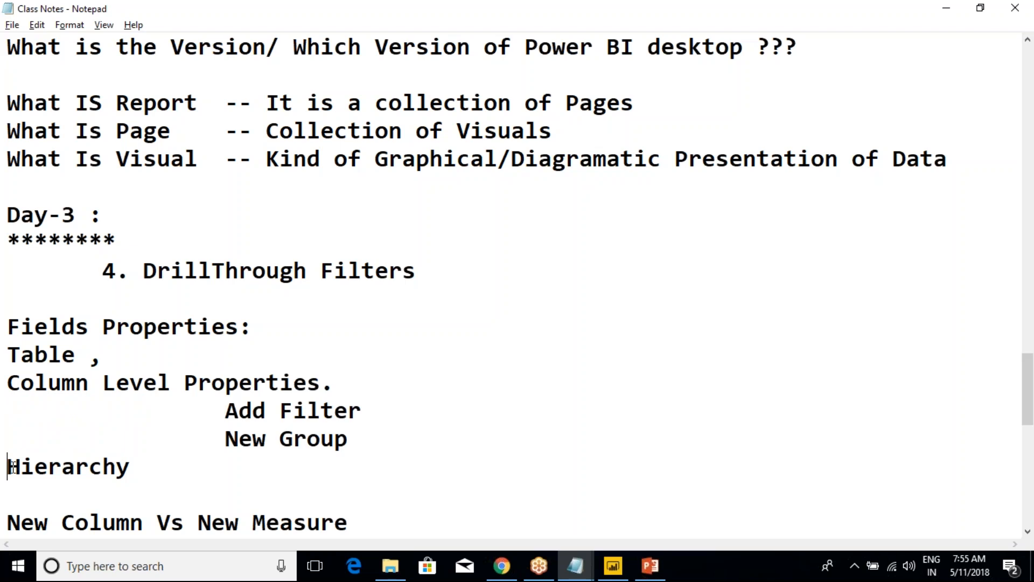
key(Tab)
key(Tab)
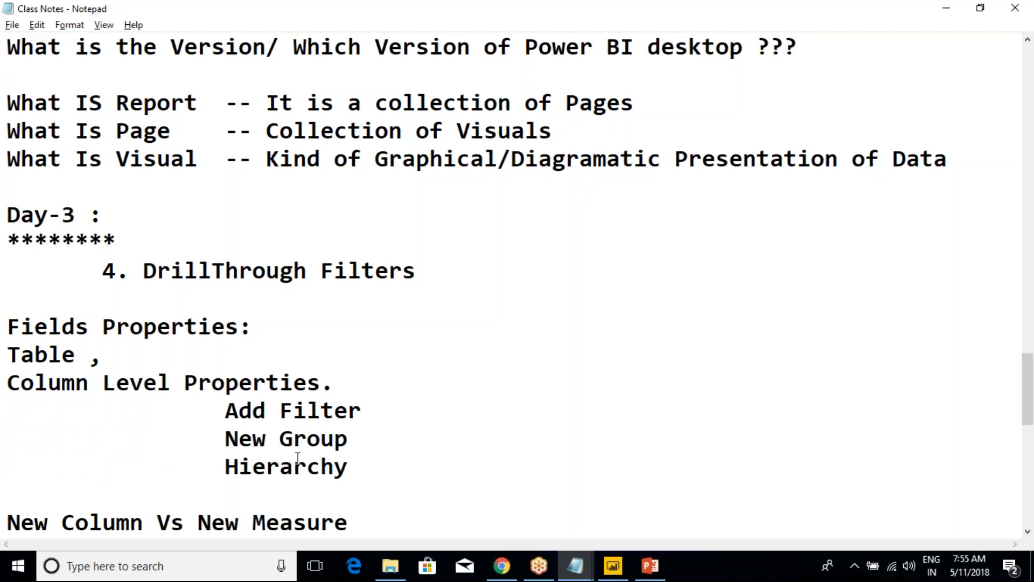
drag(225, 410, 416, 408)
click(416, 409)
drag(221, 440, 276, 437)
click(307, 439)
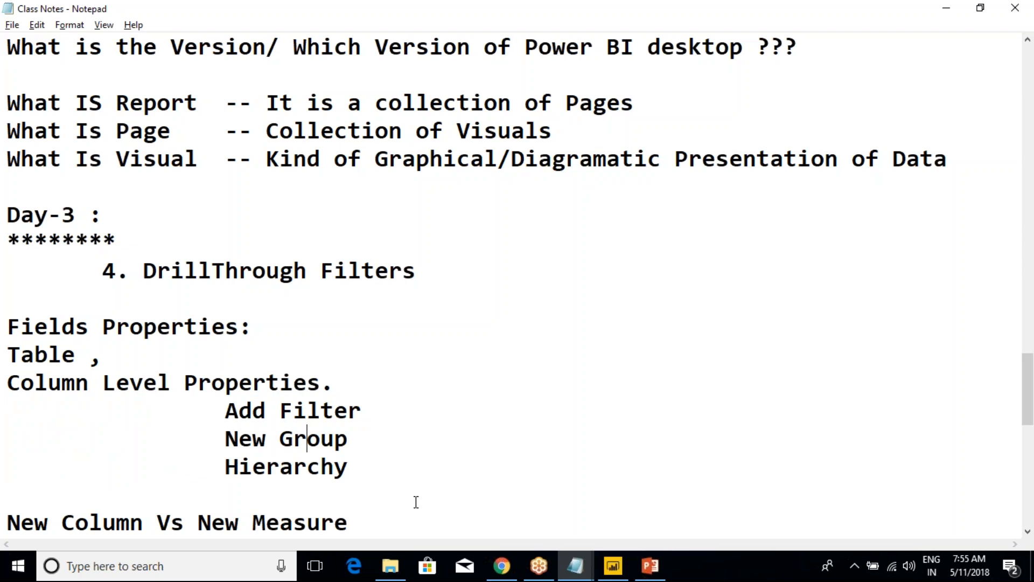
Switch to Power BI Desktop, open the Detail Data page and move its table visual left and slightly down
click(612, 565)
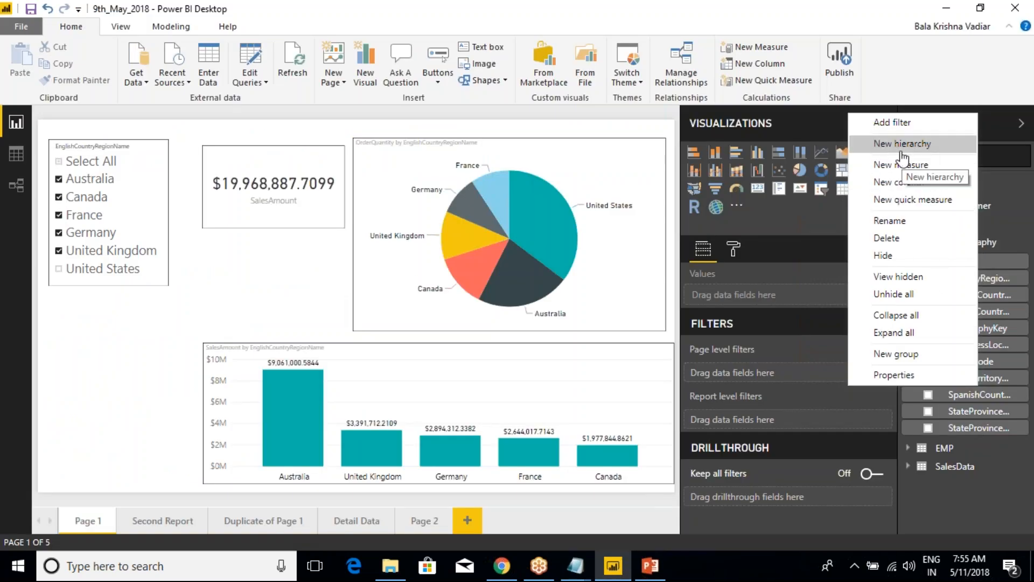
click(410, 521)
click(348, 521)
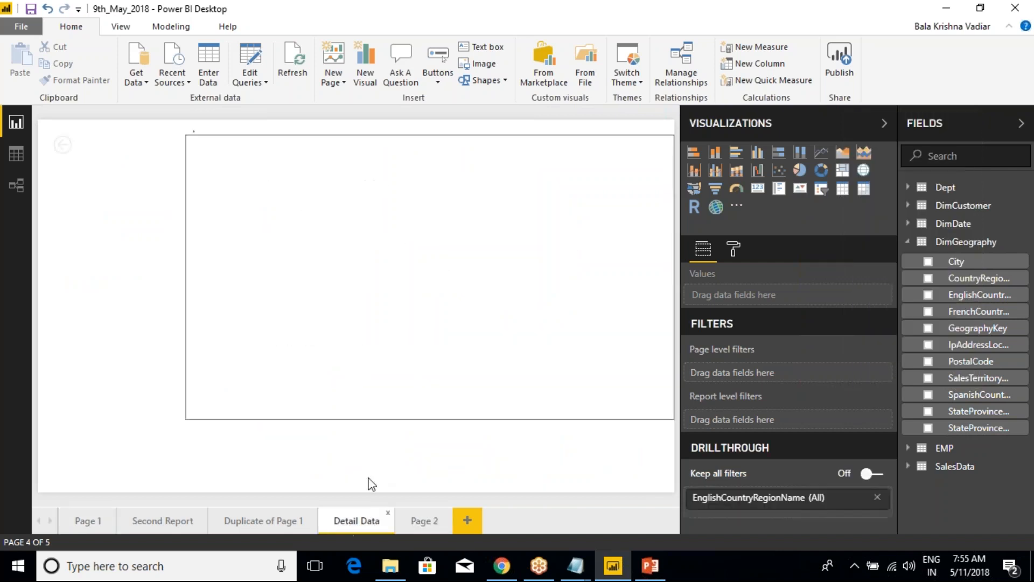
drag(458, 131, 388, 157)
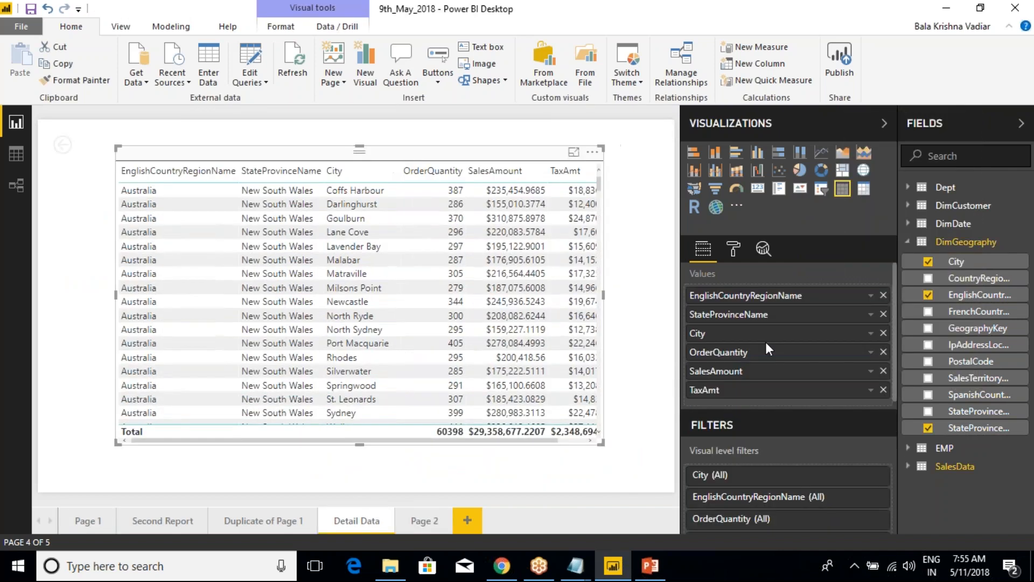
Remove City, StateProvinceName and EnglishCountryRegionName from the table visual, and add EnglishCountryRegionName back as its first column
click(883, 333)
click(883, 315)
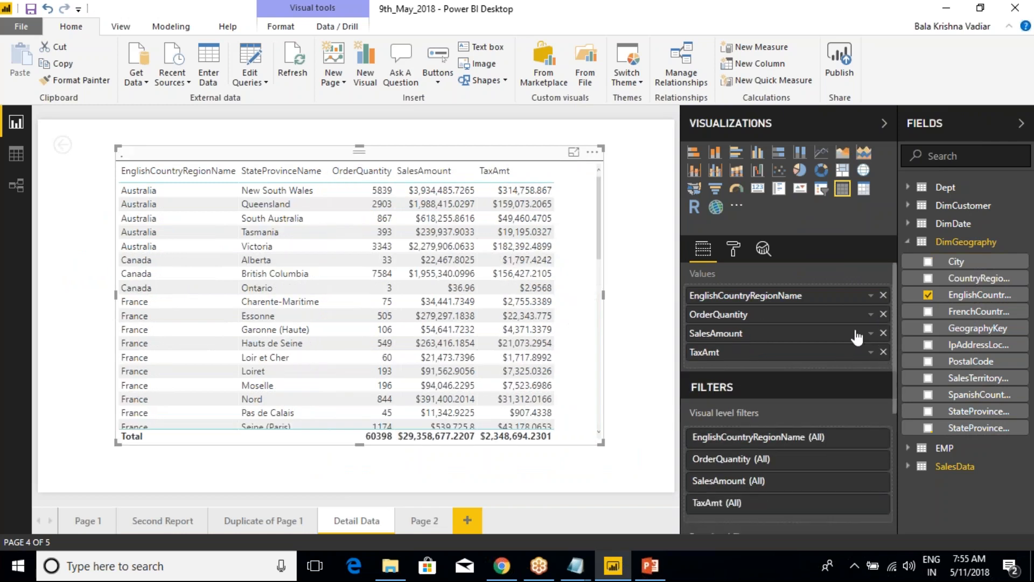
click(883, 296)
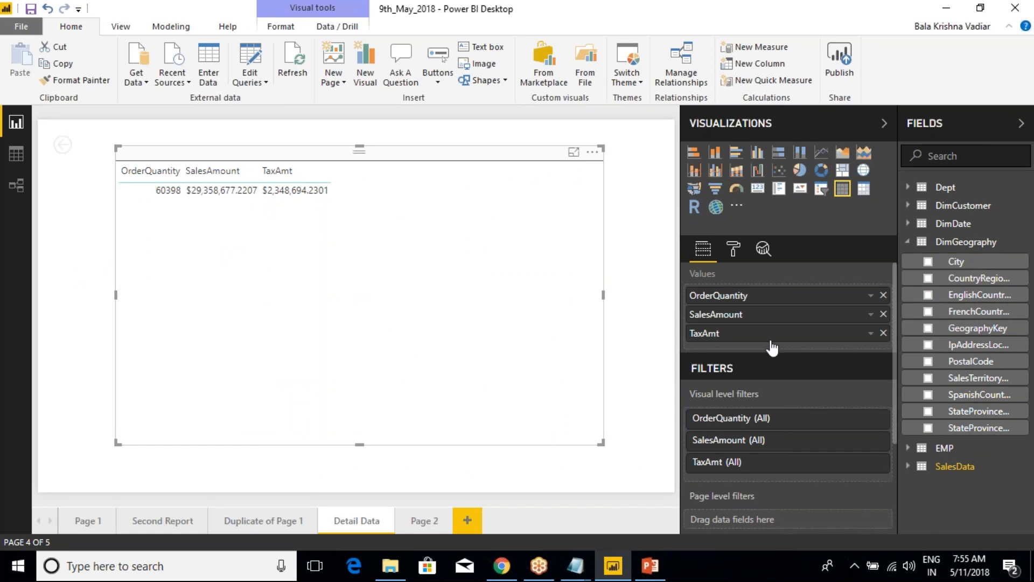
drag(992, 295, 834, 293)
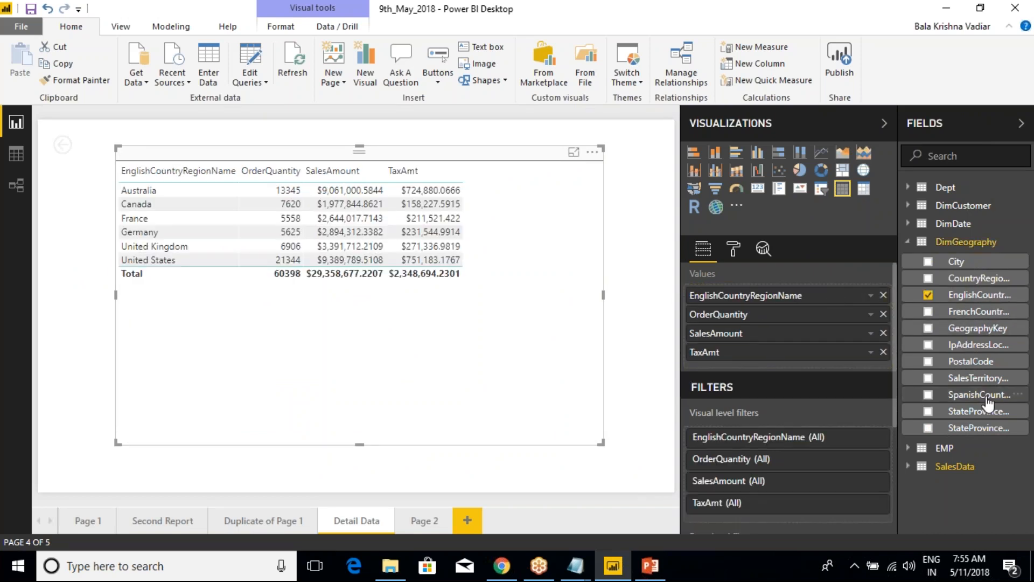
Add StateProvinceName and City after EnglishCountryRegionName in the table visual, and enlarge the visual toward the page's lower-right corner
drag(993, 431, 828, 310)
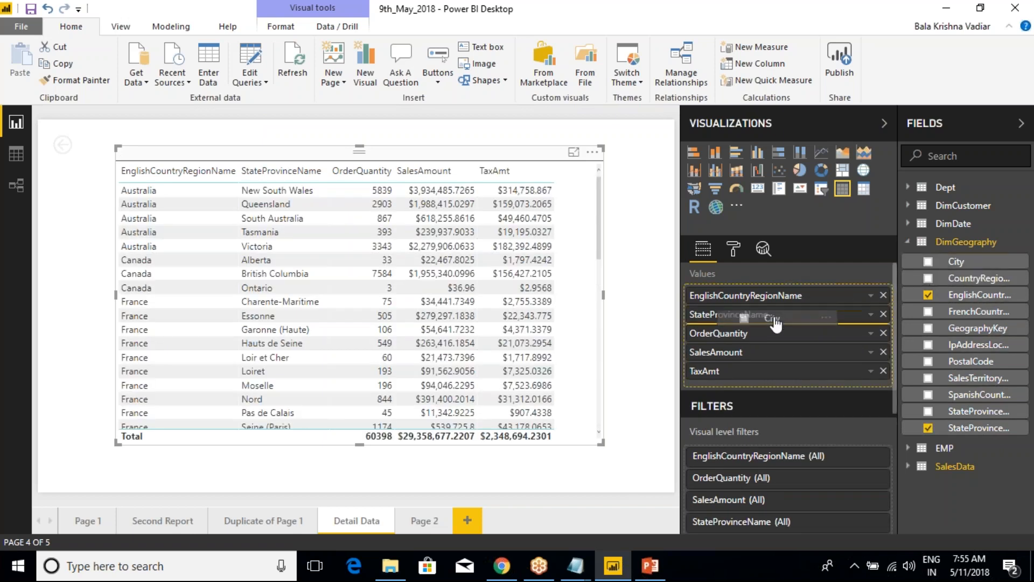
drag(775, 325, 774, 323)
drag(603, 444, 660, 458)
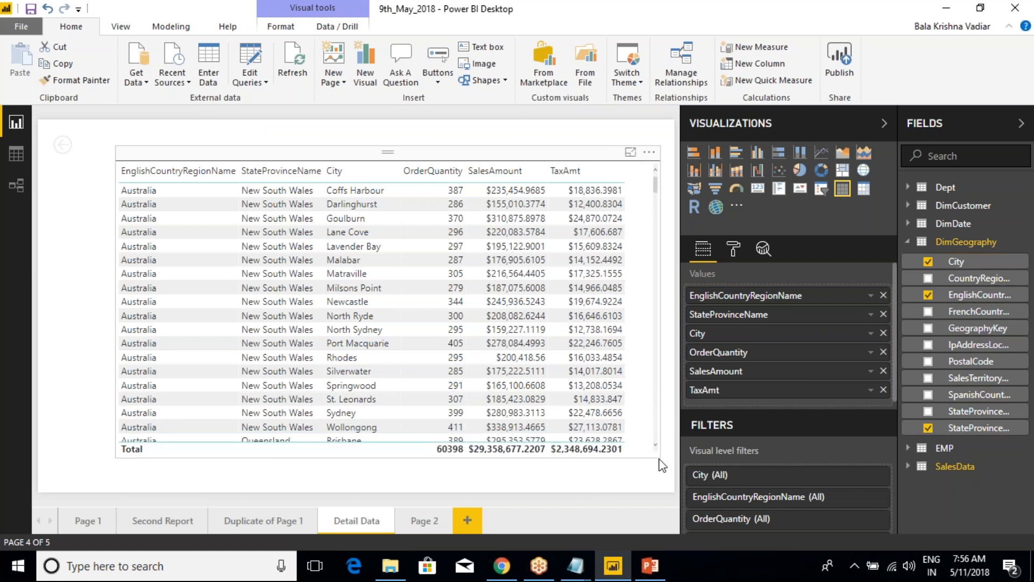
click(665, 463)
click(509, 155)
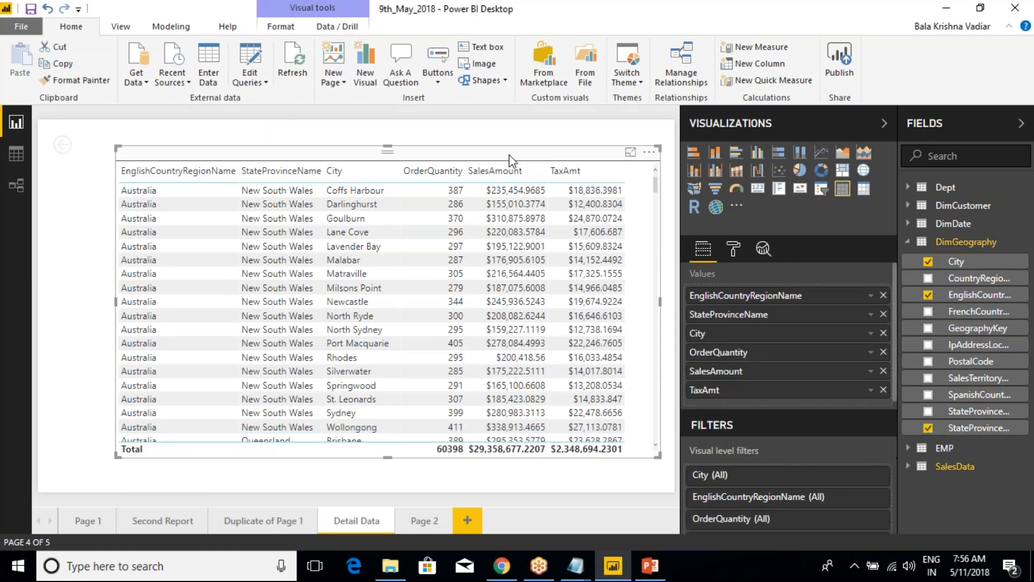
Switch to the Class Notes file in Notepad and append "-- Navigation B/W Levels" to the Hierarchy entry
mouse_move(586, 574)
click(706, 455)
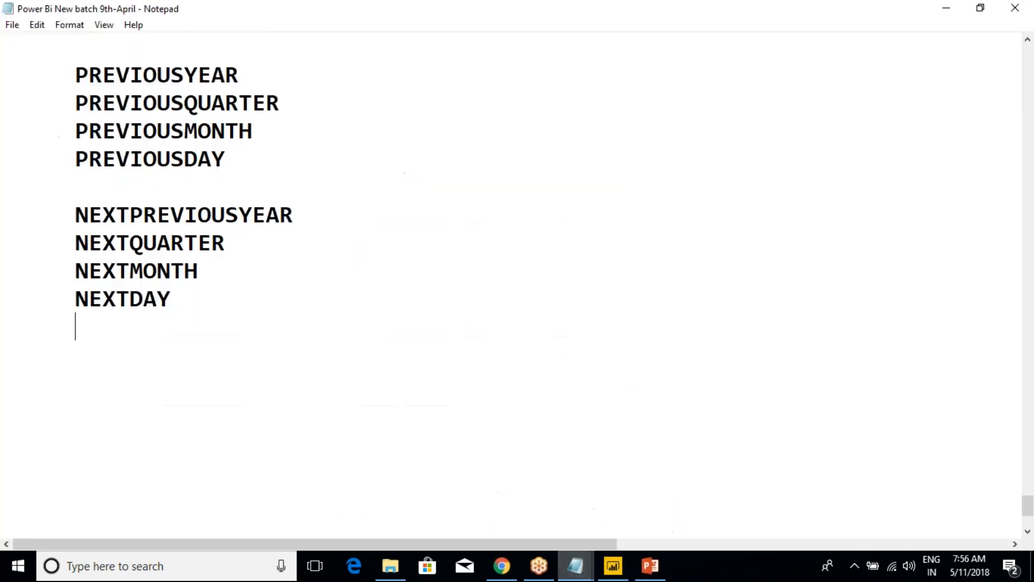
click(476, 512)
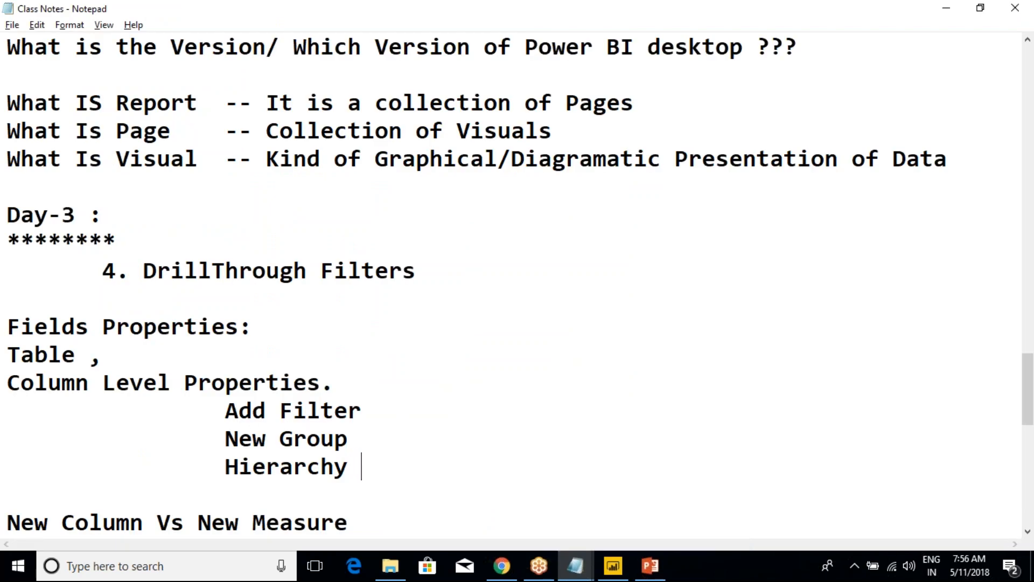
text(B)
text(avigation)
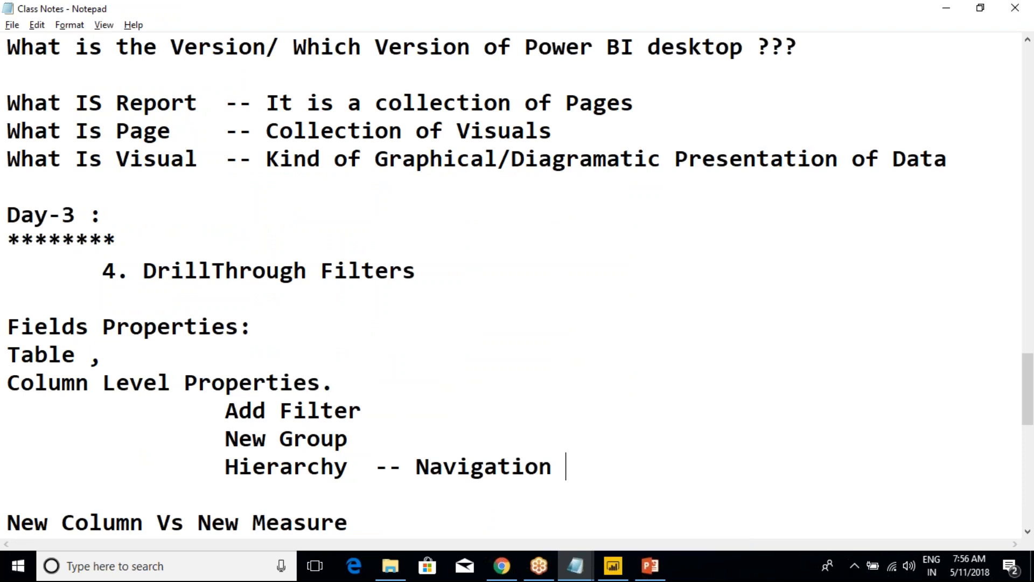
text( BW)
text(W )
text(Levels)
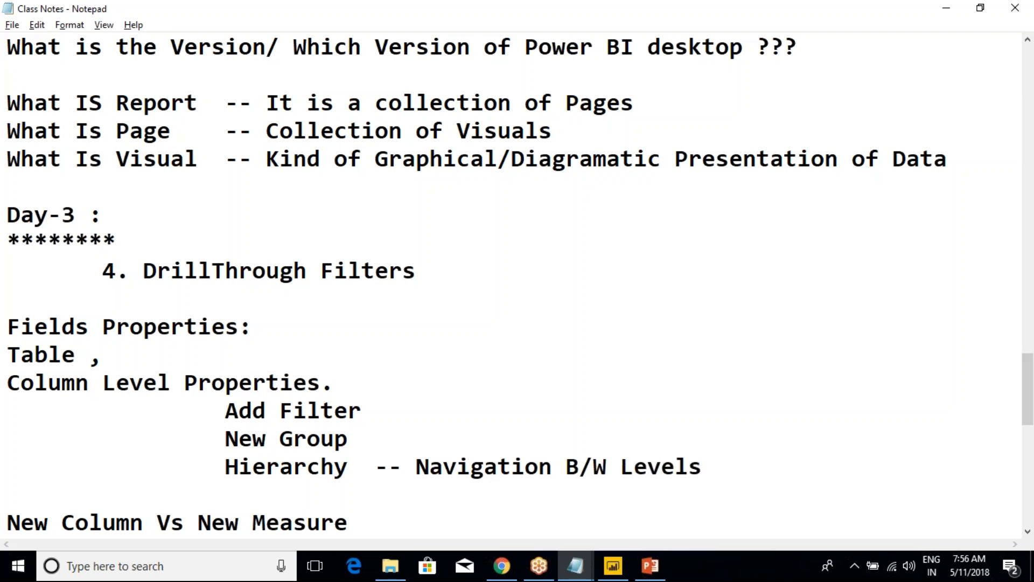
text(Higher)
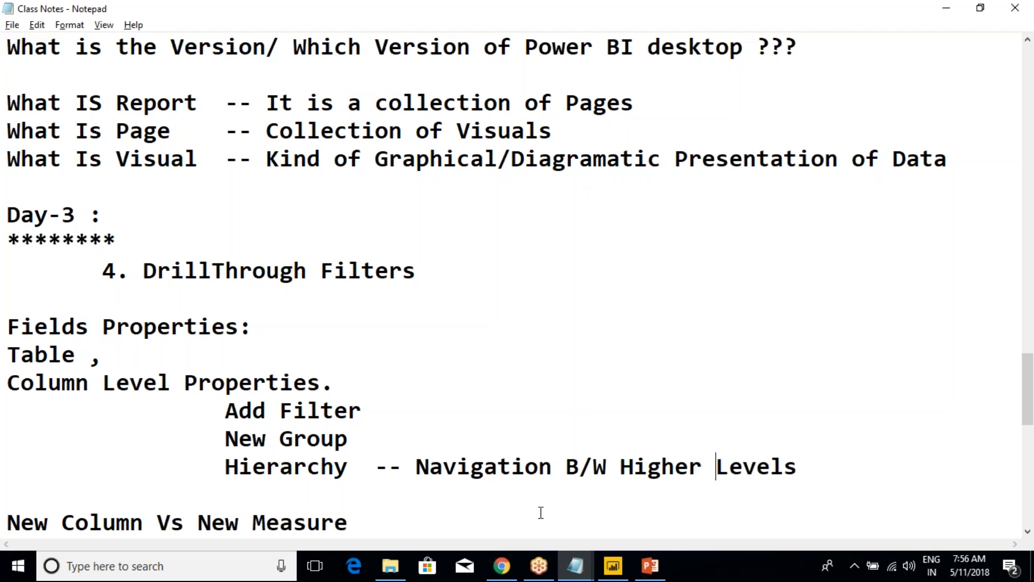
Reword the Hierarchy note to read "Navigation B/W Higher Level to Lower Level"
key(BackSpace)
text(to Lower Level)
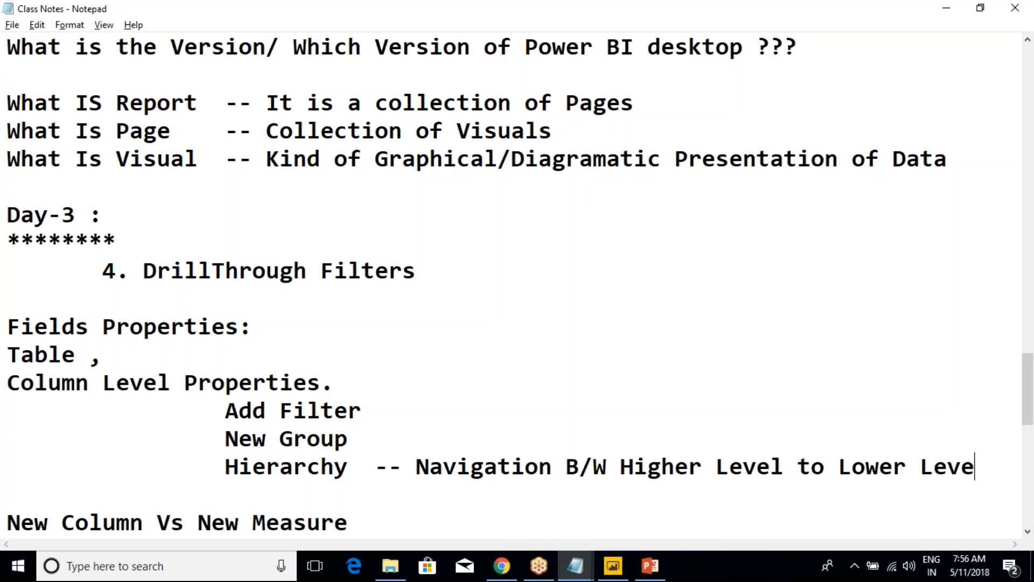
Switch to Power BI Desktop, open the Duplicate of Page 1 page and create a new hierarchy from EnglishCountryRegionName in DimGeography
key(alt+Tab)
key(alt+Tab)
key(alt+Tab)
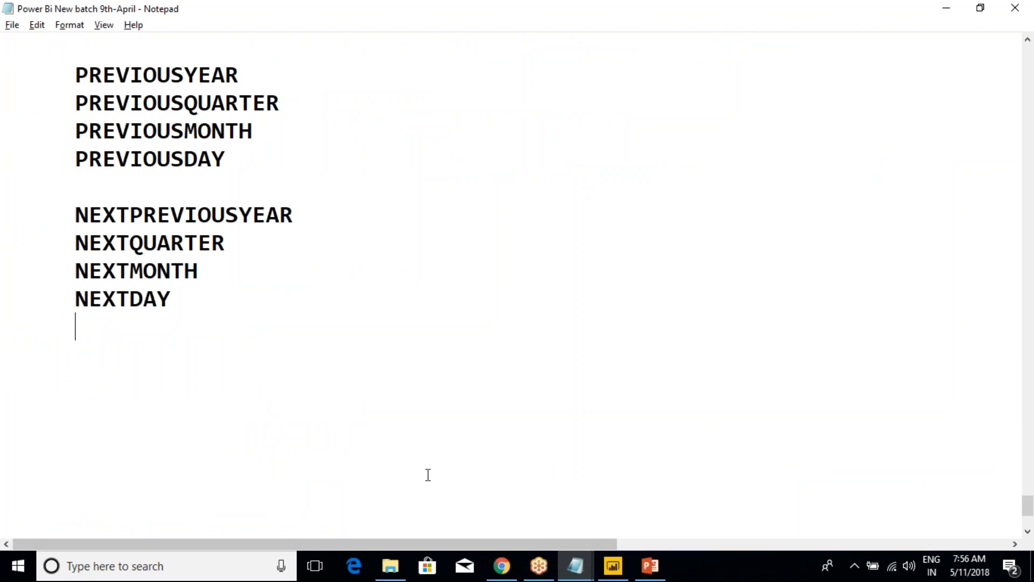
key(alt+Tab)
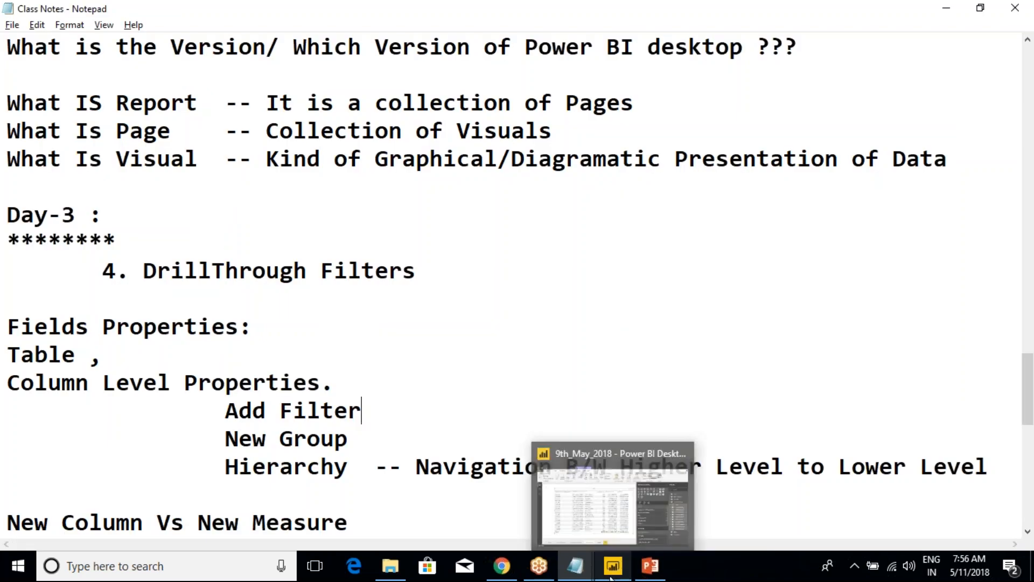
mouse_move(645, 569)
click(639, 515)
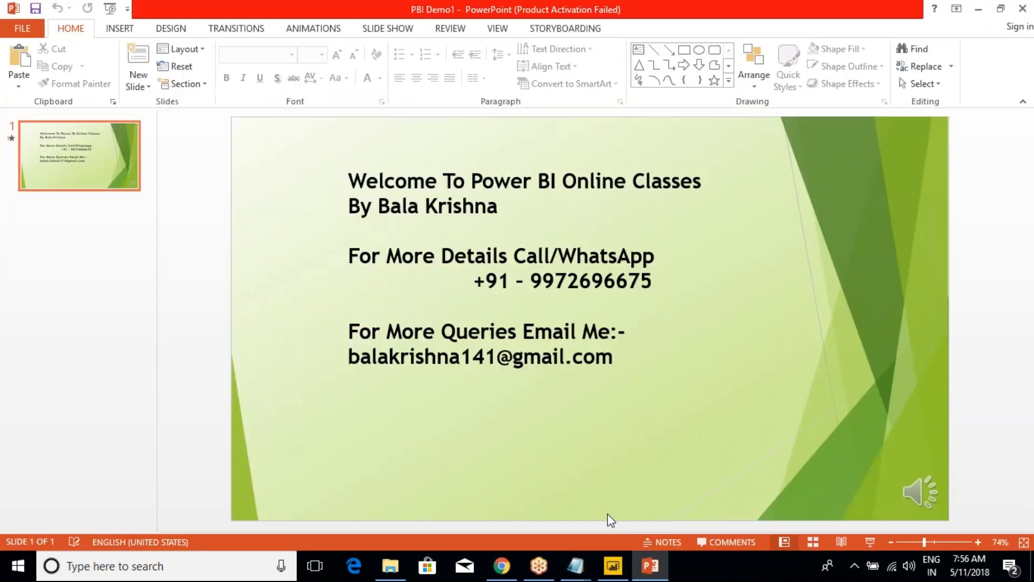
click(617, 569)
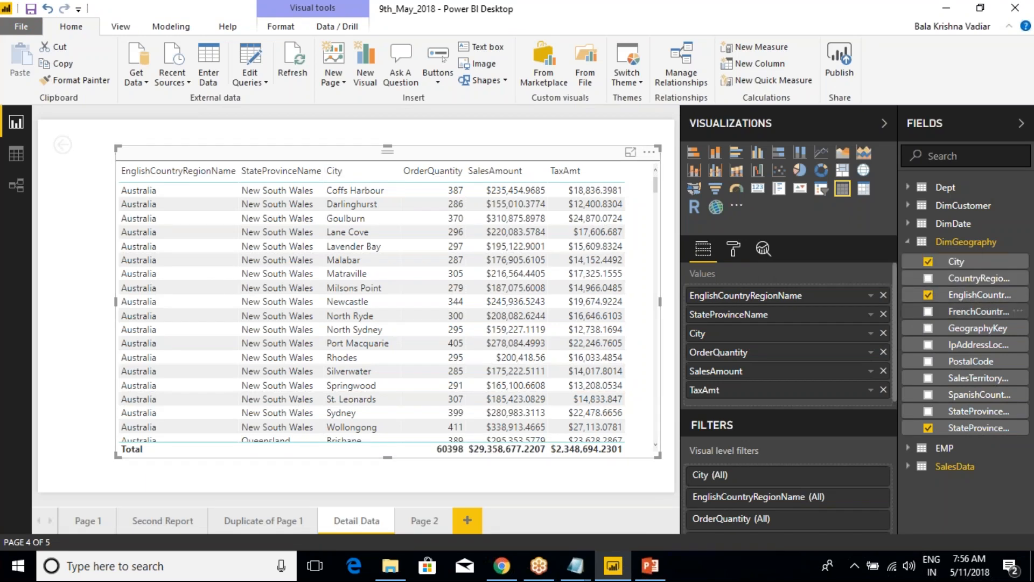
click(267, 520)
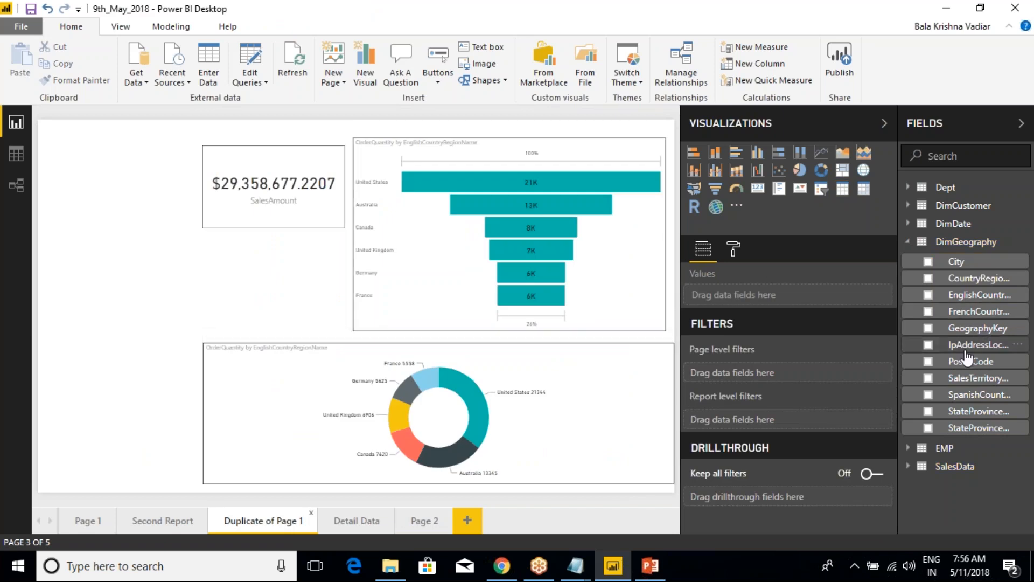
right_click(970, 305)
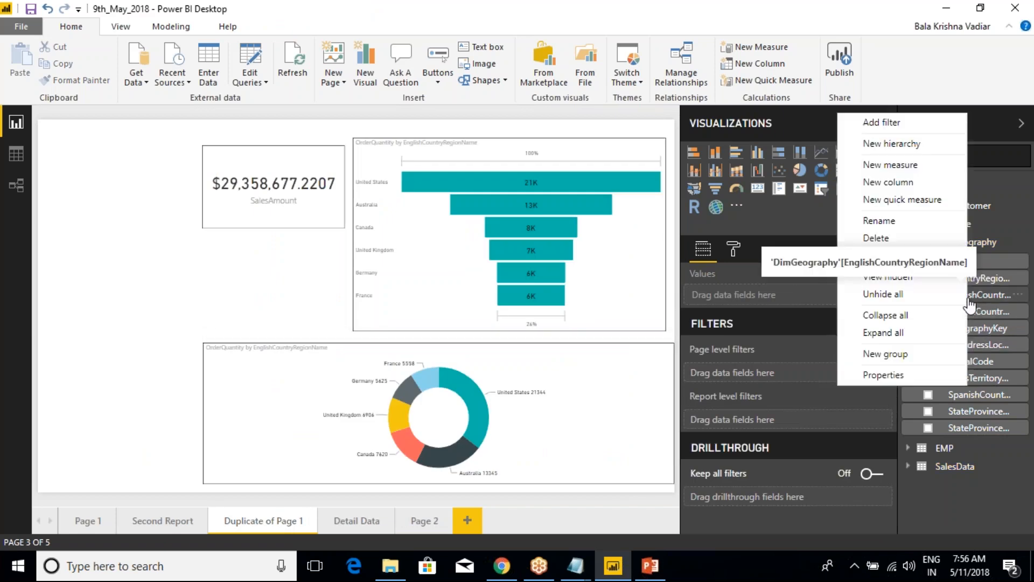
click(894, 149)
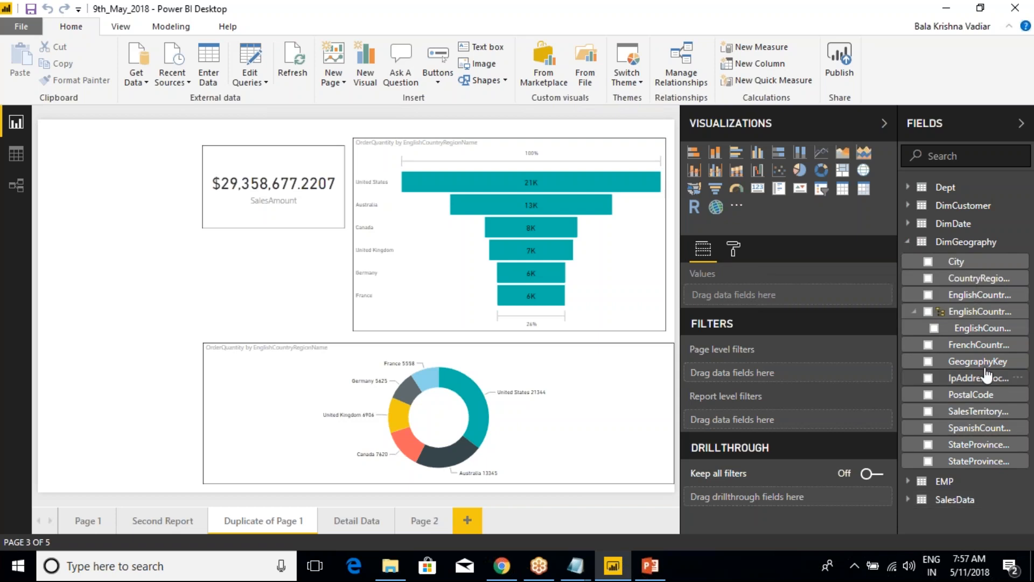
right_click(979, 464)
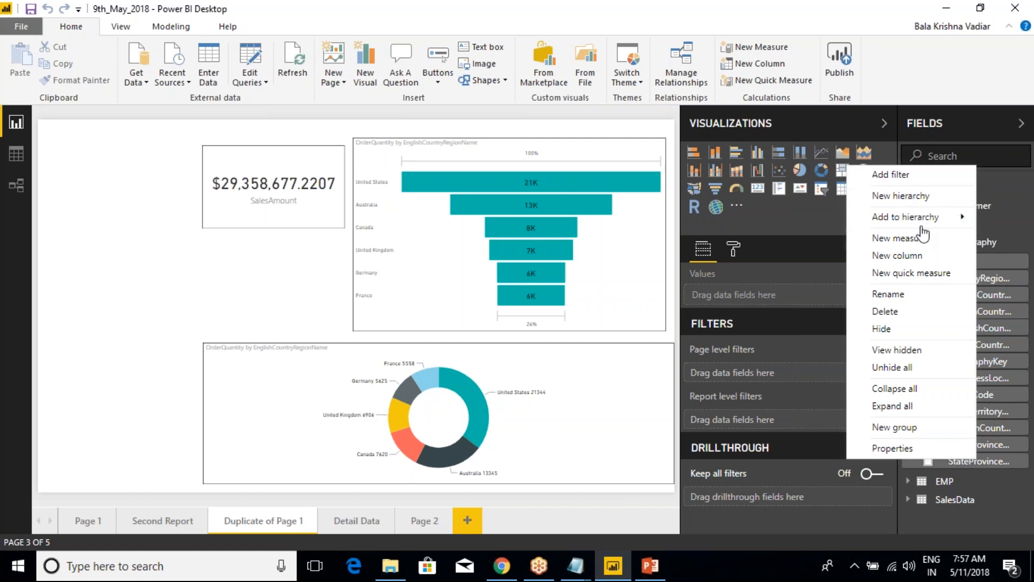
mouse_move(922, 225)
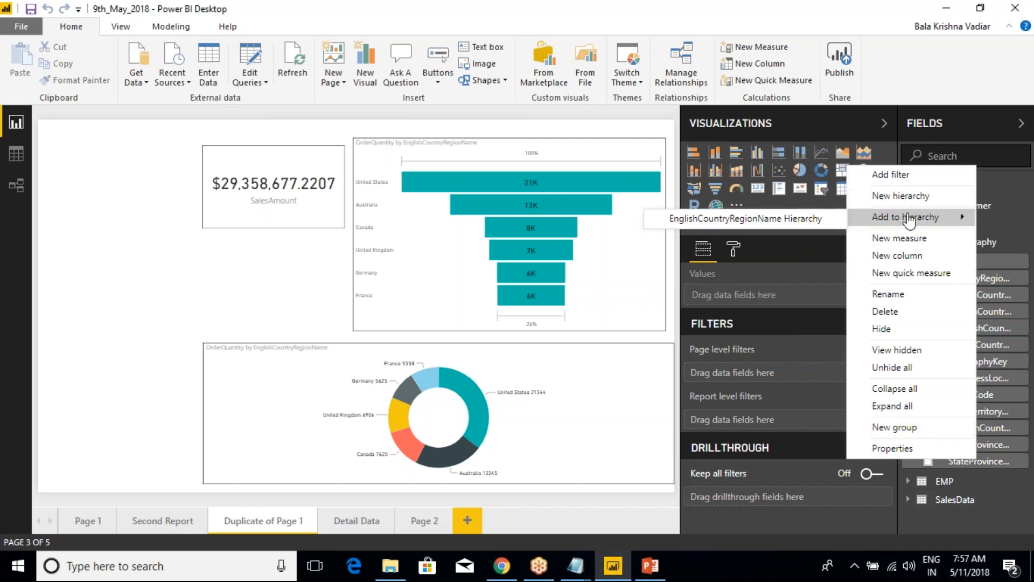
click(1007, 461)
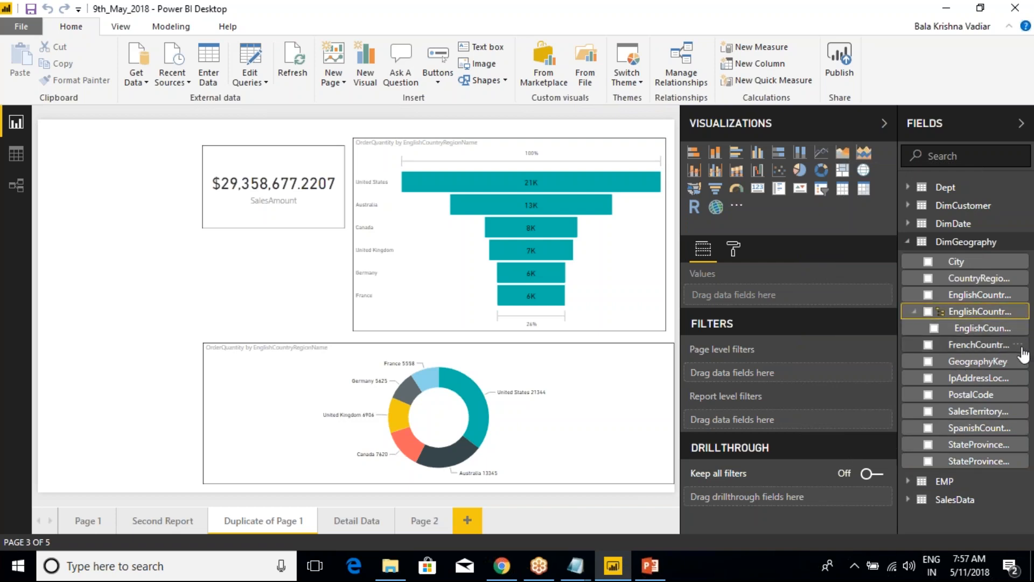
Rename the new EnglishCountryRegionName hierarchy in DimGeography as "Geo Hierarchy"
click(1021, 313)
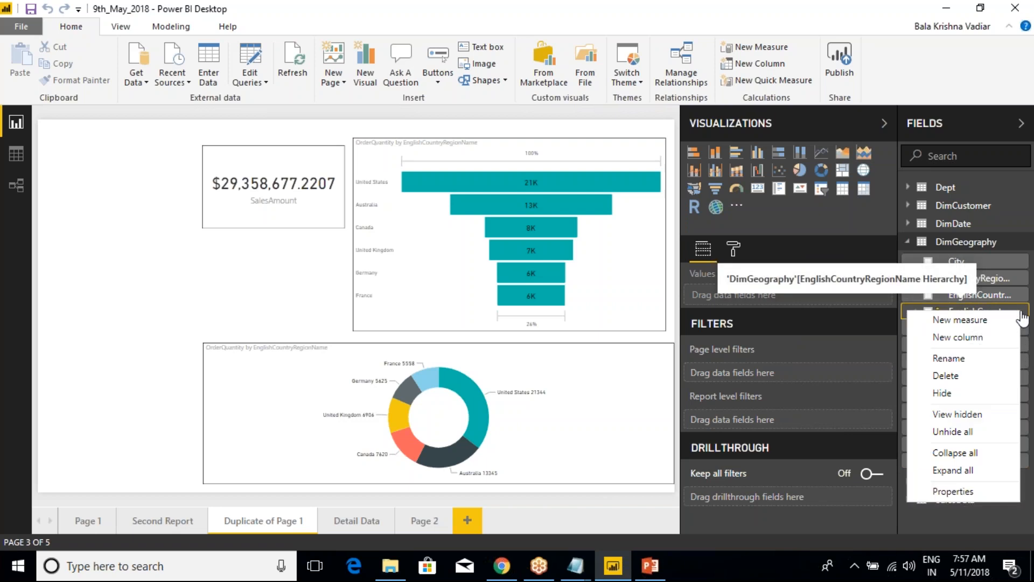
click(972, 358)
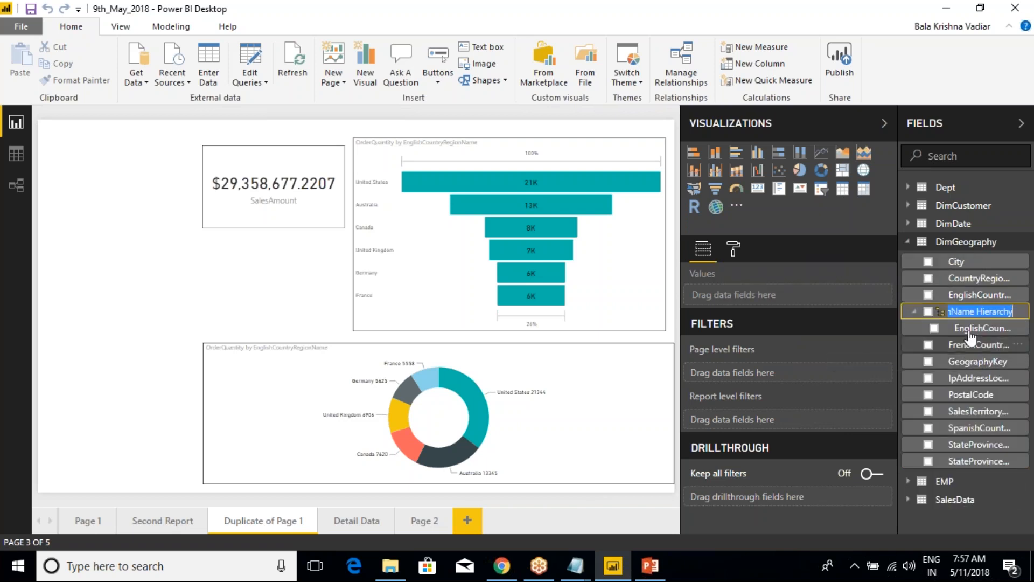
click(976, 311)
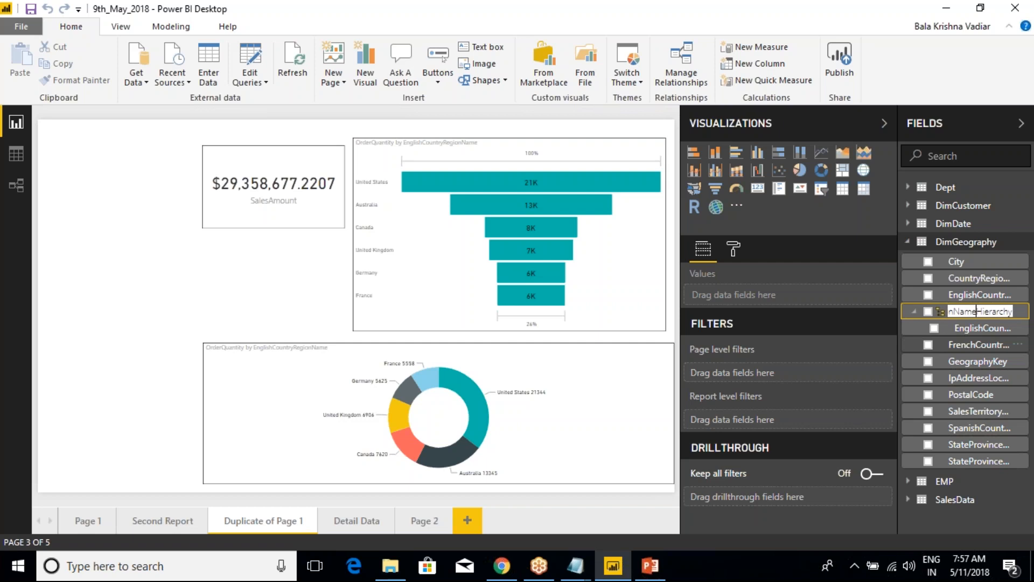
key(BackSpace)
key(BackSpace)
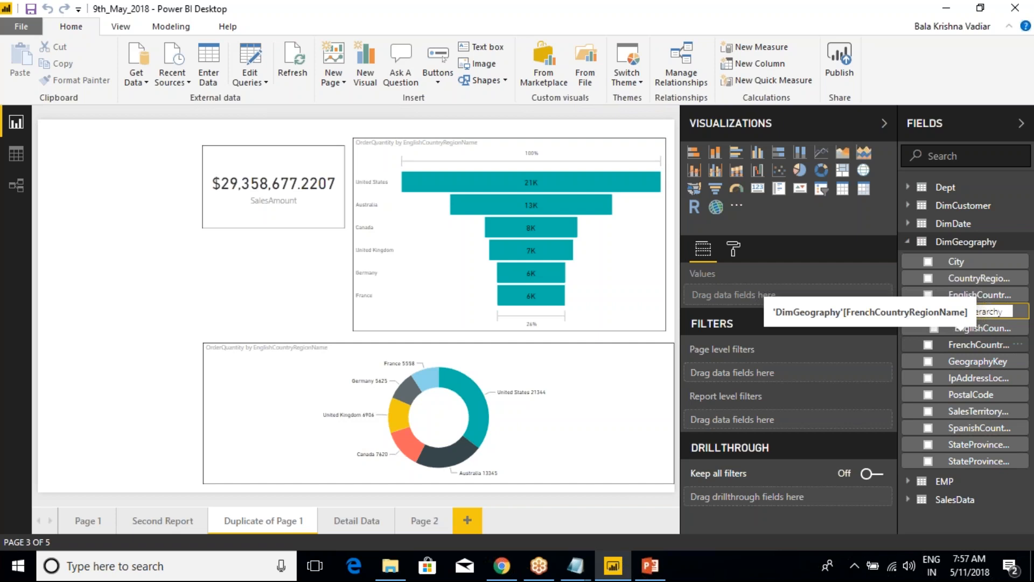
key(Return)
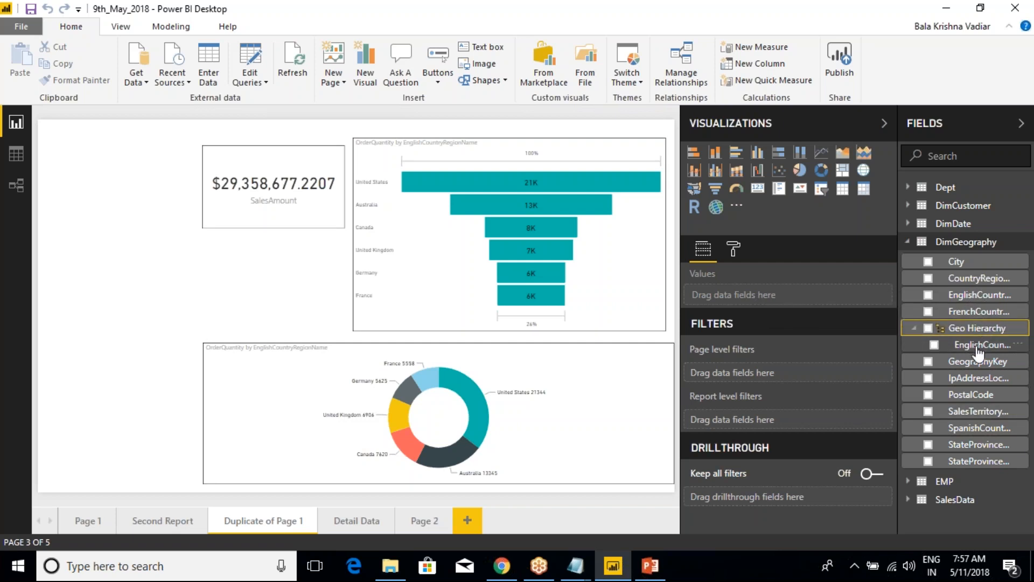
Add StateProvinceName and City to Geo Hierarchy as its second and third levels
right_click(969, 458)
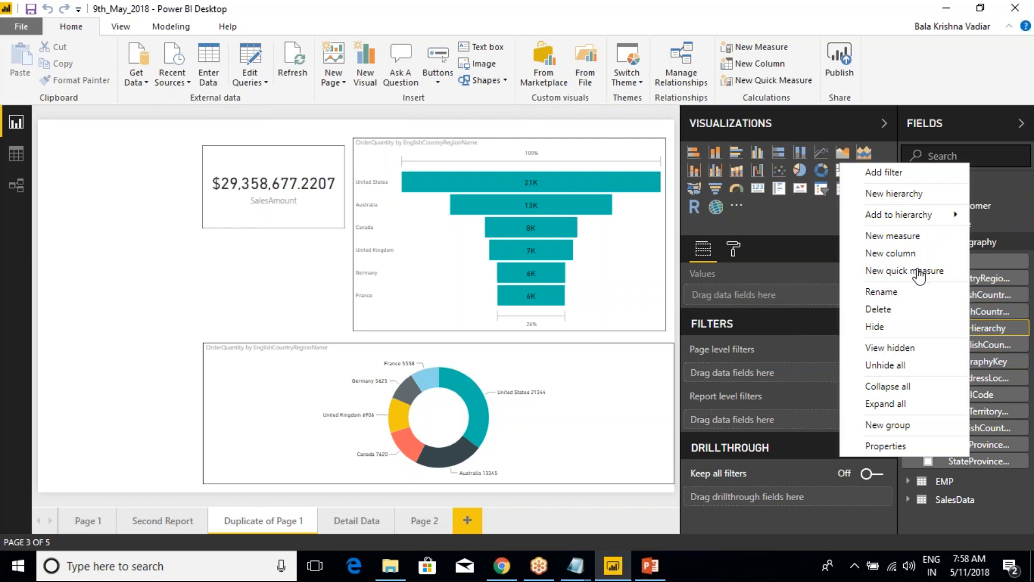
click(781, 213)
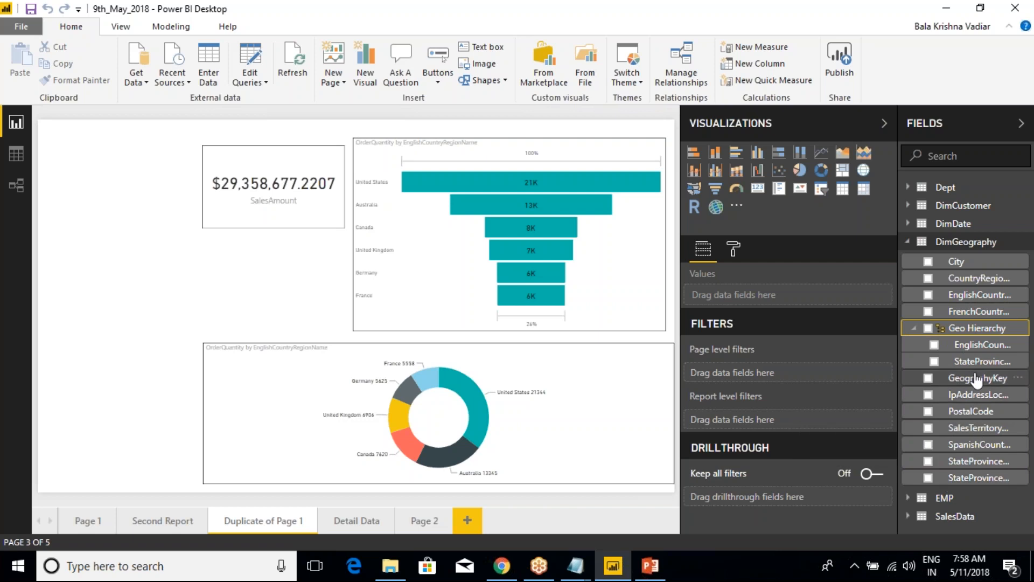
right_click(956, 276)
mouse_move(883, 165)
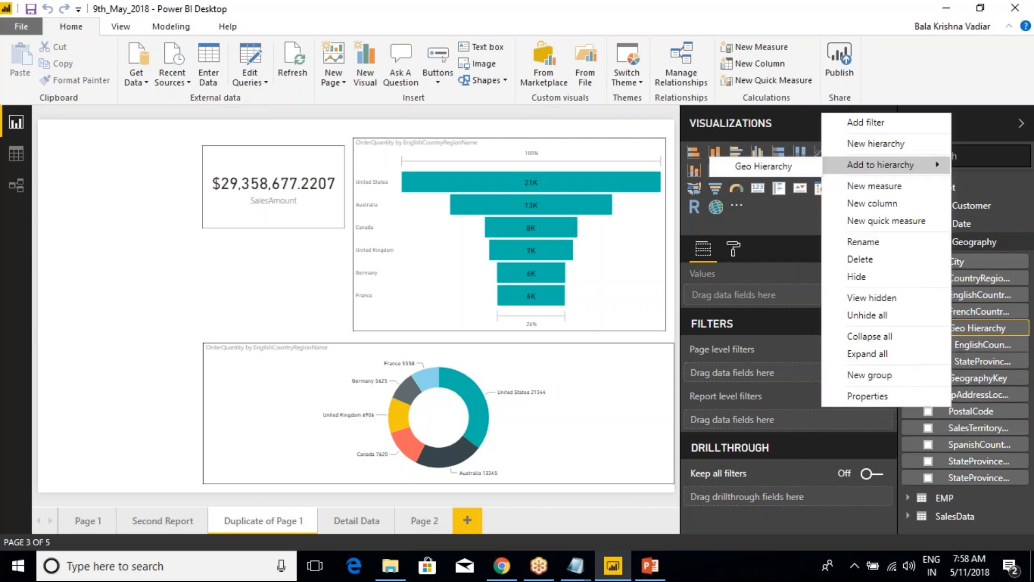
click(770, 166)
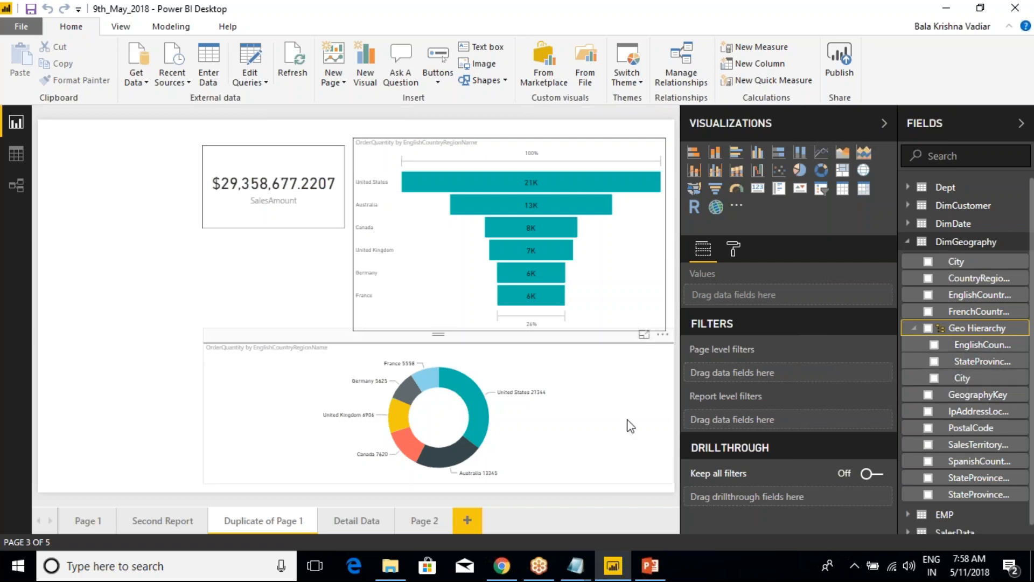
On the Detail Data page, replace the table visual's City, StateProvinceName and EnglishCountryRegionName columns with Geo Hierarchy as the first field
click(432, 518)
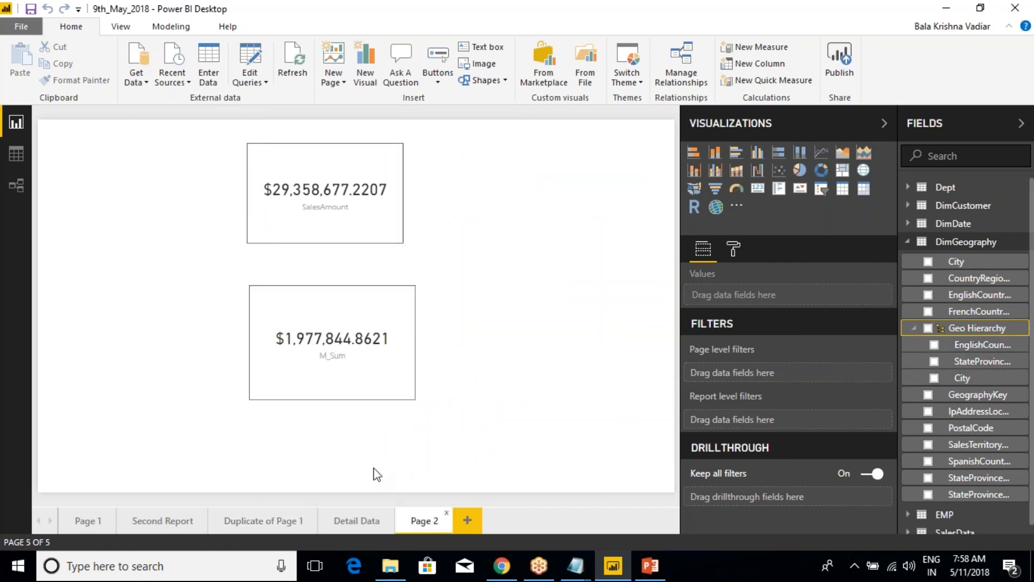
click(359, 521)
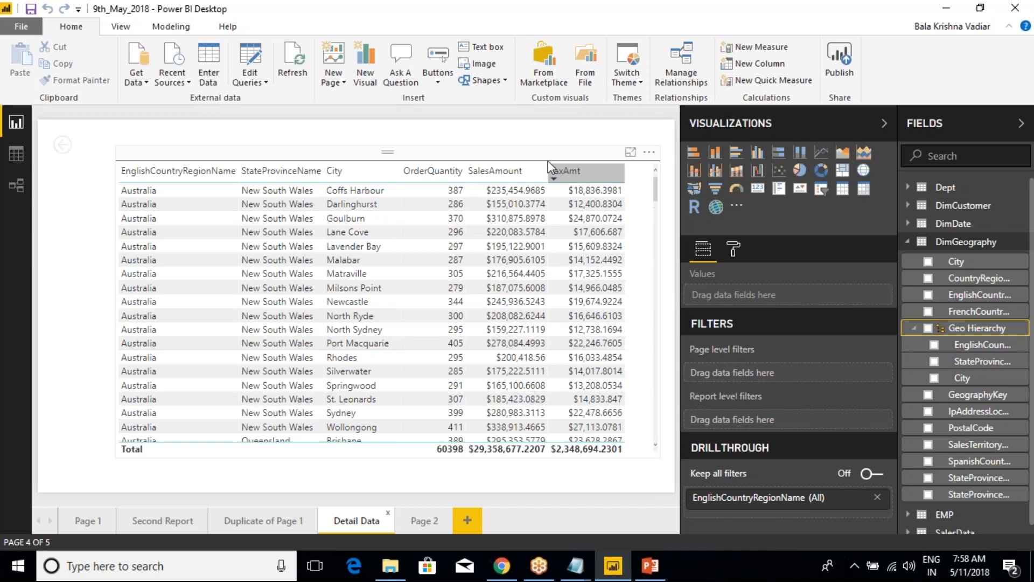
click(565, 177)
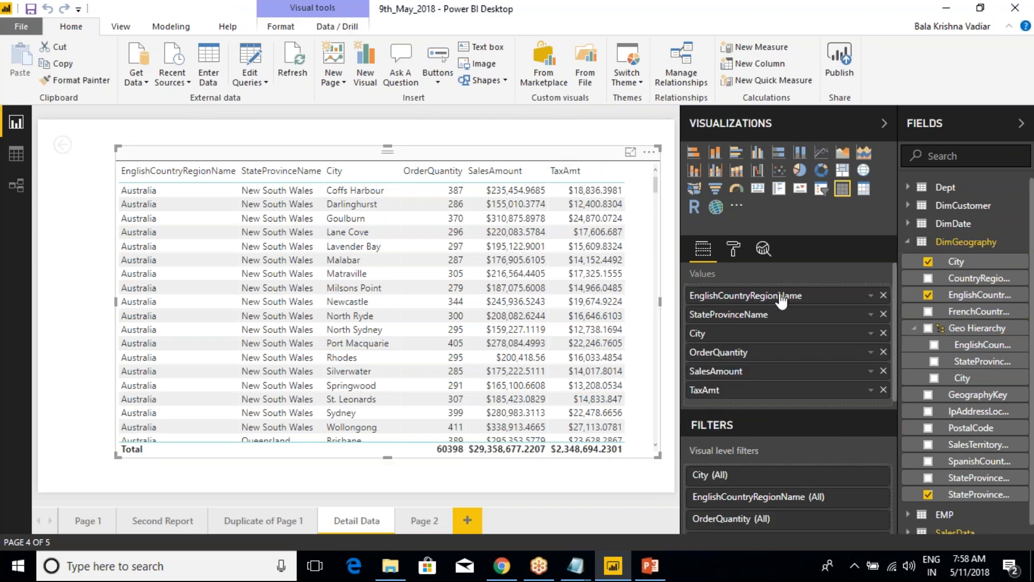
click(883, 314)
click(883, 295)
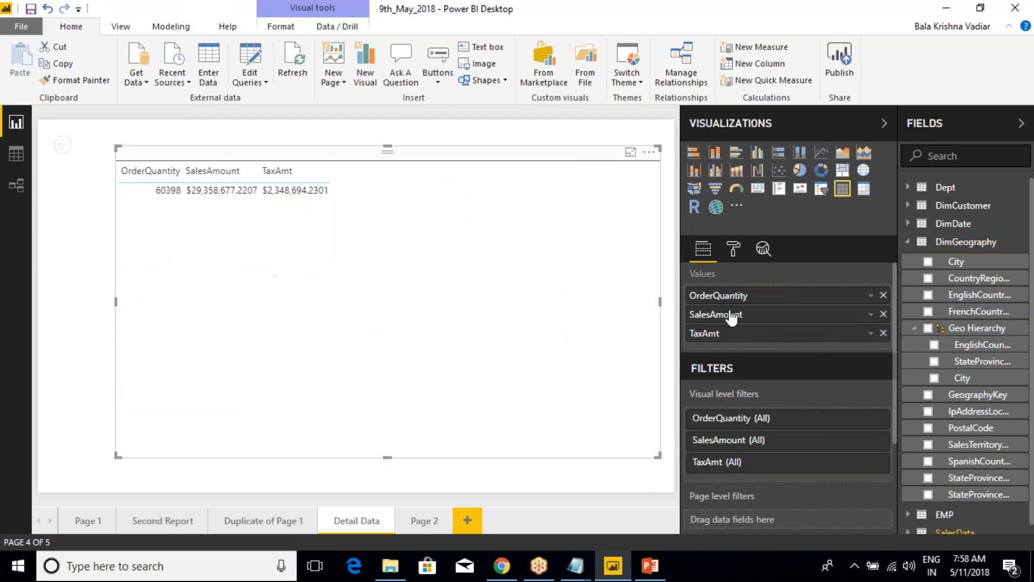
drag(969, 327, 792, 293)
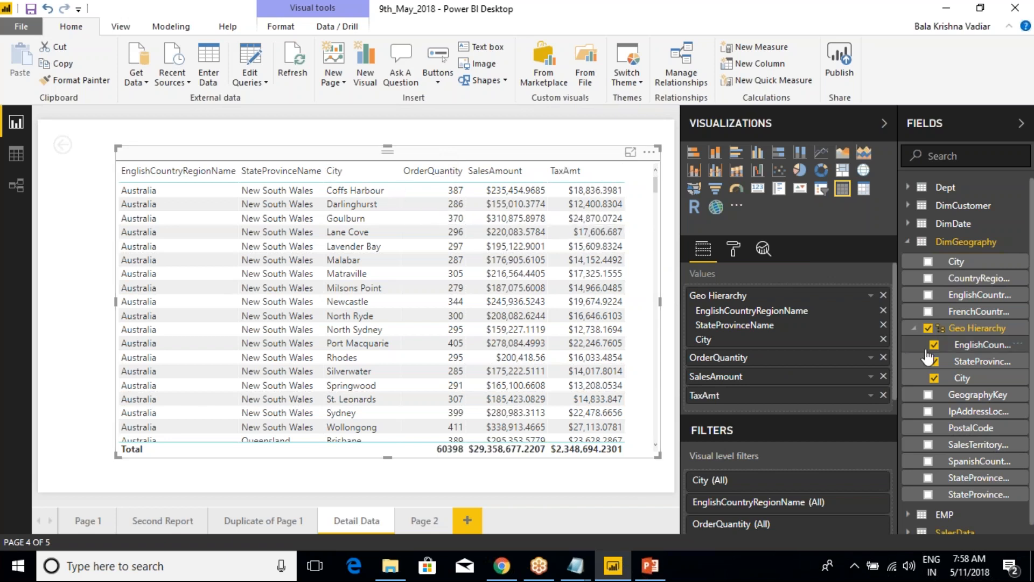
Switch to the Class Notes file in Notepad and review the New Column Vs New Measure section
click(575, 565)
click(526, 499)
scroll(240, 406, down, 2)
scroll(266, 431, down, 1)
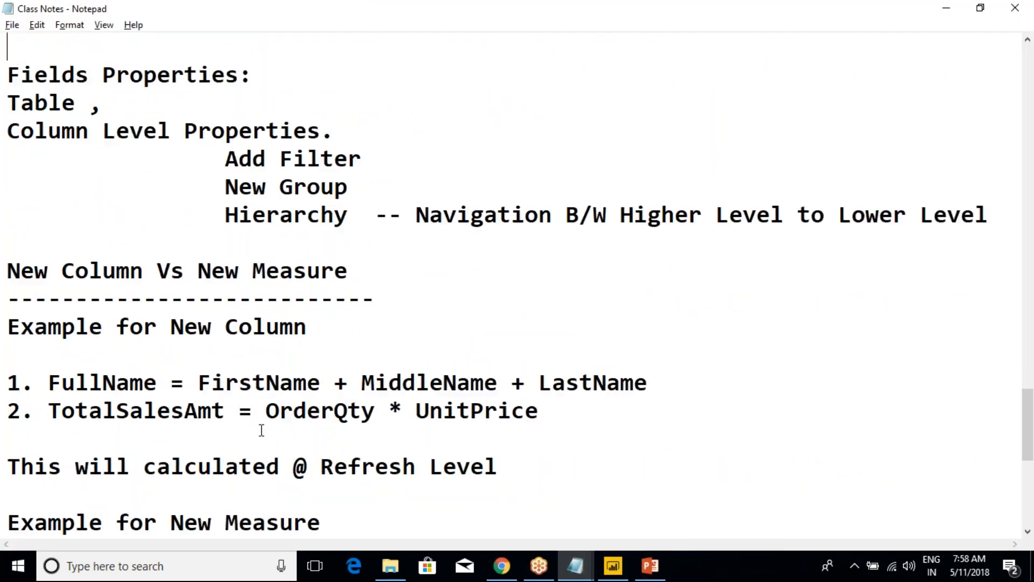
click(258, 431)
scroll(258, 431, down, 3)
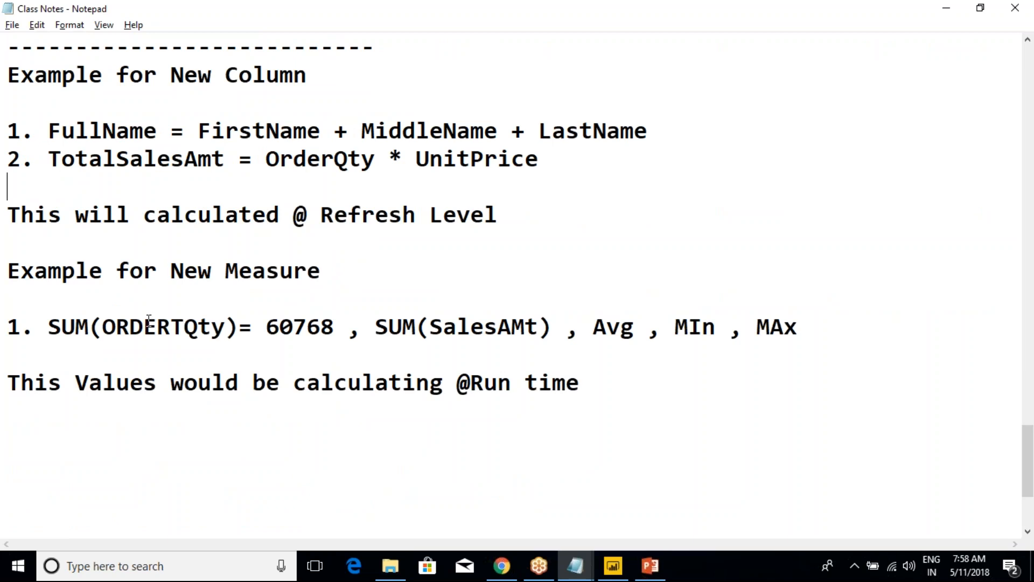
Copy the New Group line from the Column Level Properties list in the class notes
drag(8, 269, 451, 382)
click(340, 336)
scroll(311, 331, up, 3)
scroll(311, 331, up, 1)
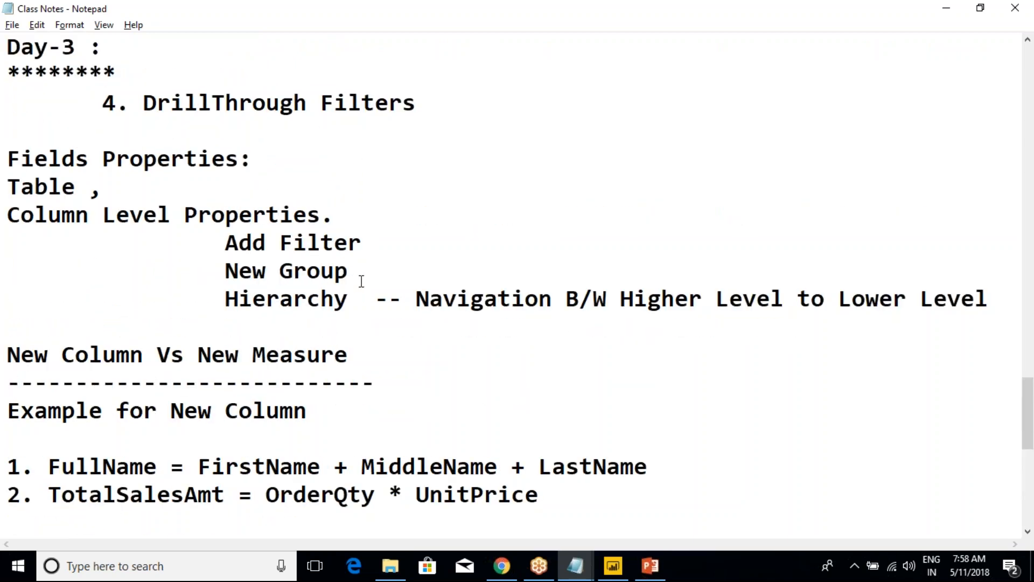
drag(381, 277, 7, 265)
key(ctrl+c)
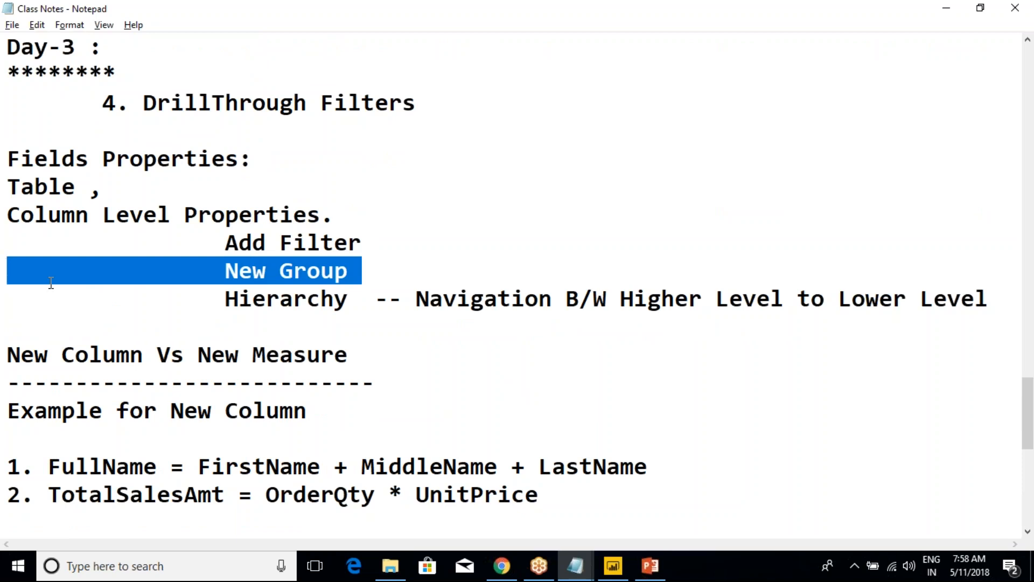
Add the line "Pending : New Group" below the run-time note, using the copied text and removing its extra leading space
scroll(193, 372, down, 3)
scroll(195, 371, down, 3)
click(525, 264)
text(Pe)
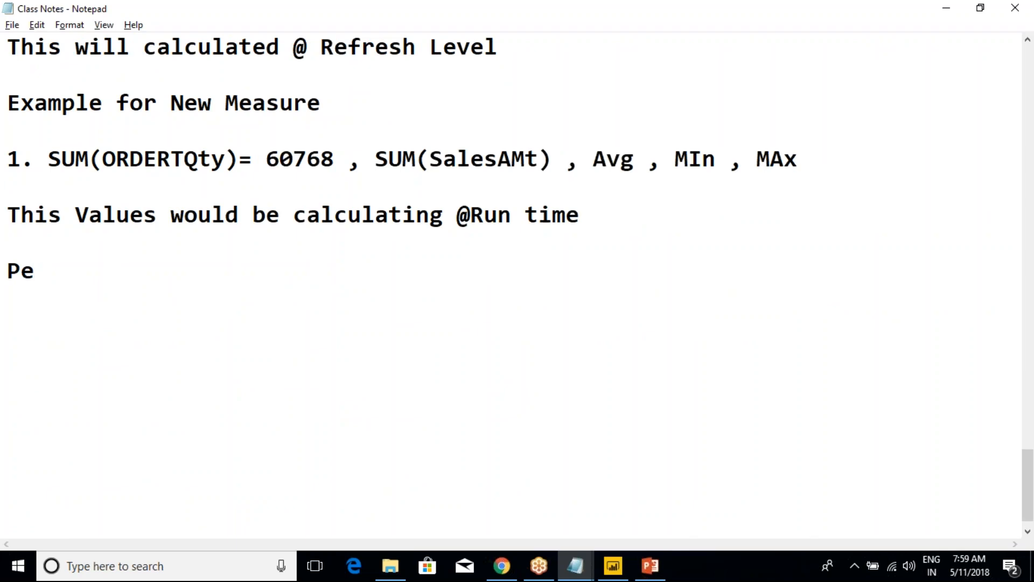
text(nding :		New)
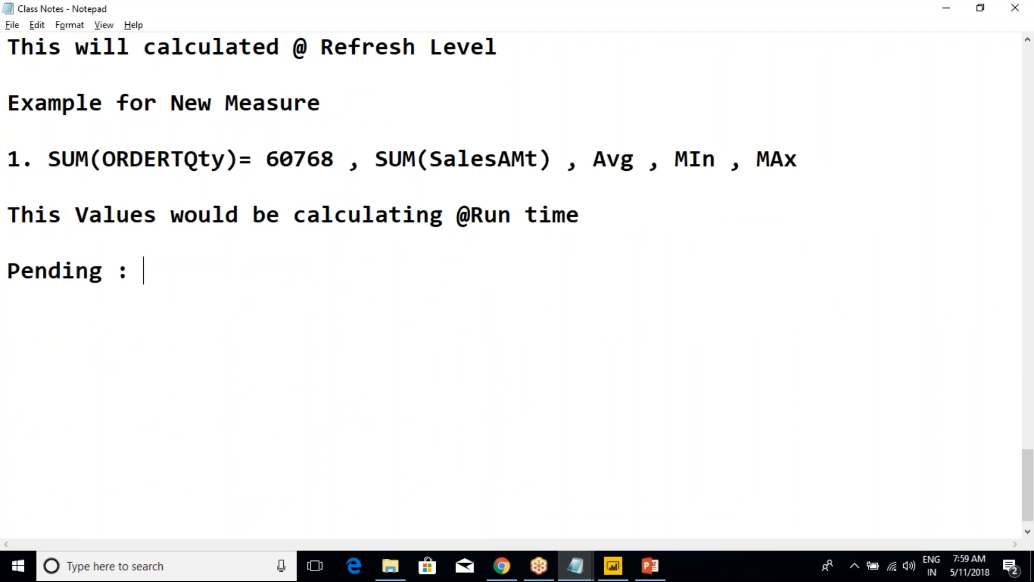
key(ctrl+v)
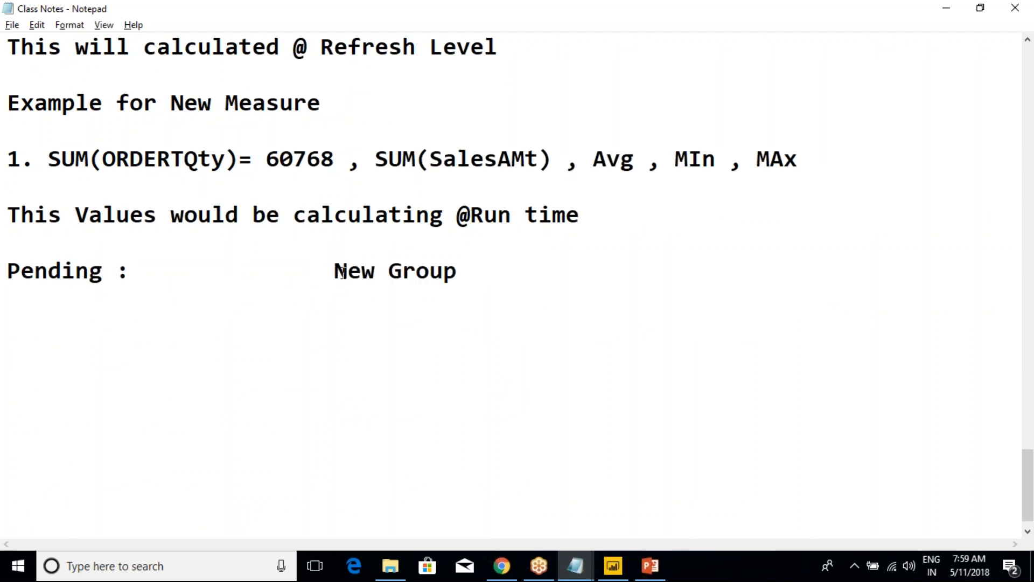
drag(334, 271, 180, 365)
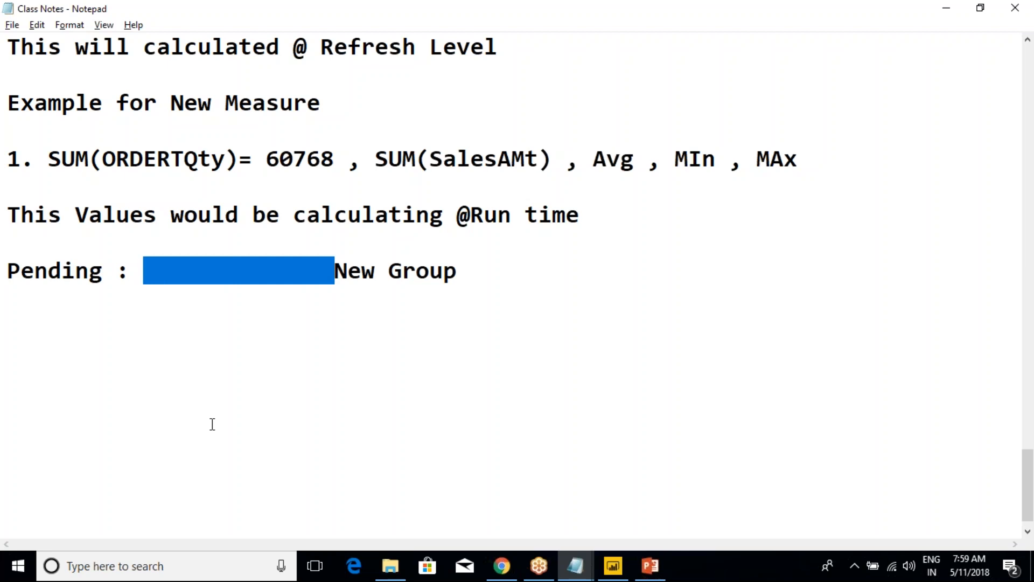
key(Delete)
click(250, 412)
click(281, 272)
drag(291, 285, 7, 295)
click(61, 276)
drag(293, 272, 7, 275)
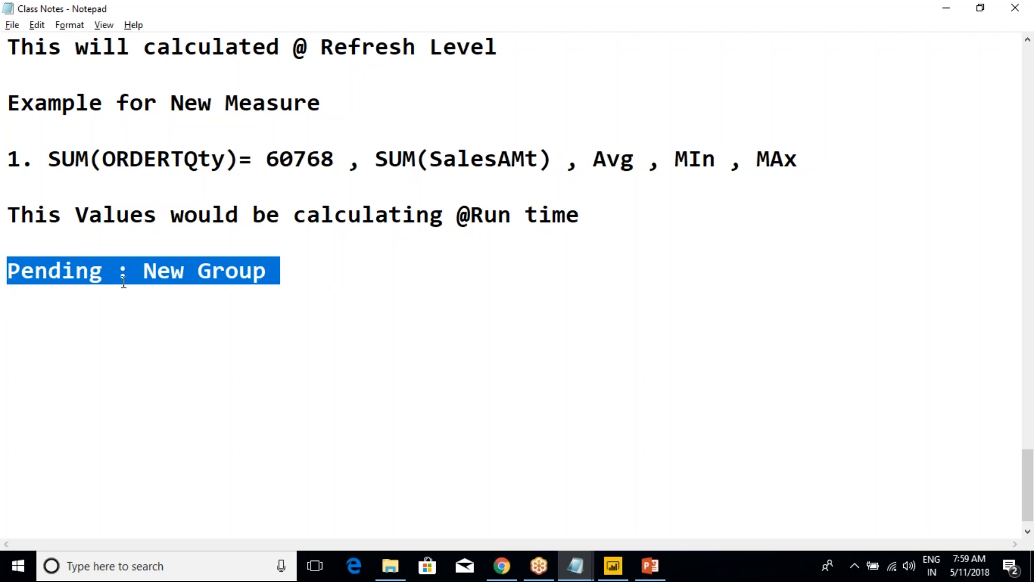
drag(279, 270, 198, 272)
shift+click(8, 273)
click(277, 275)
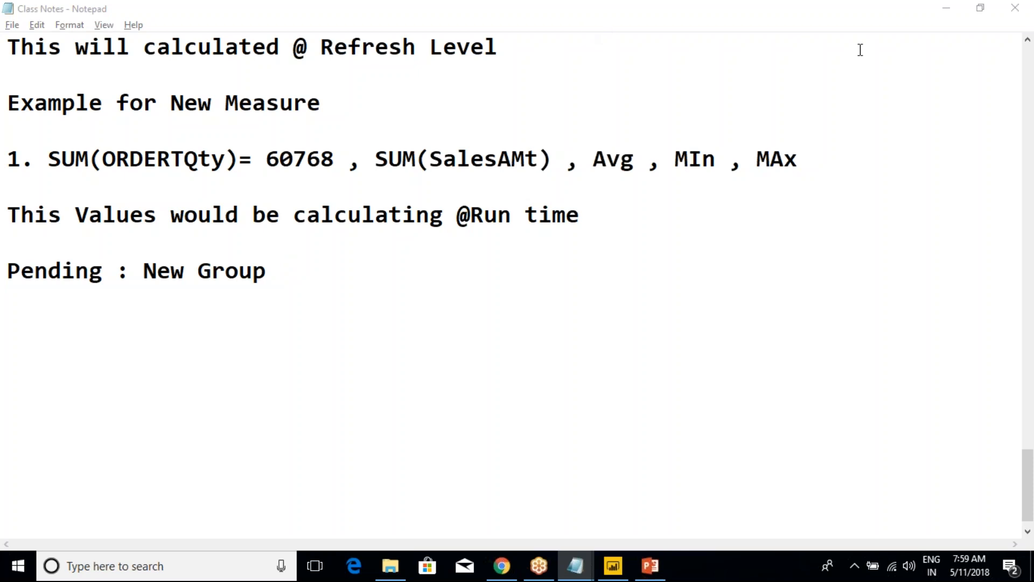
click(833, 30)
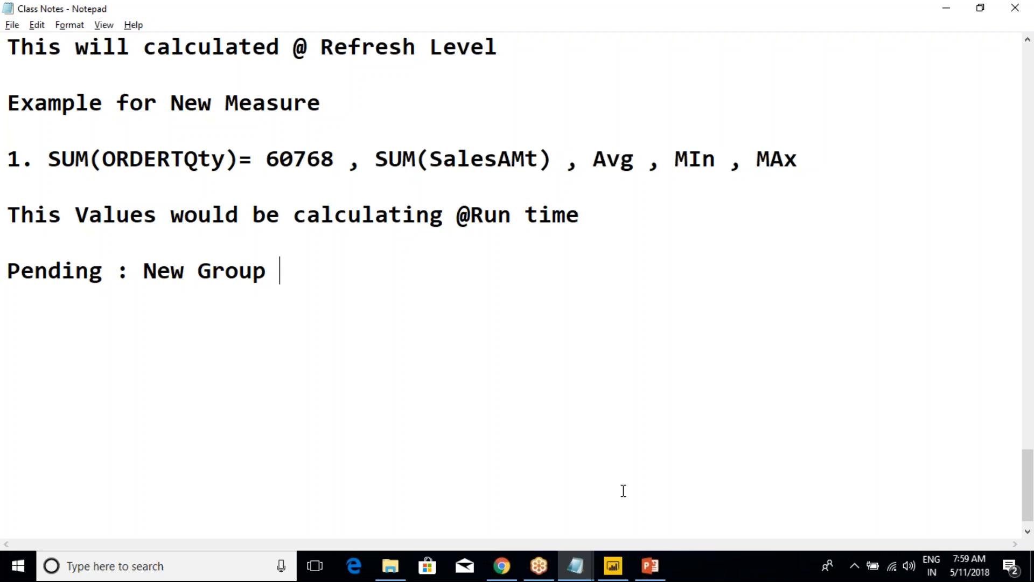
click(894, 349)
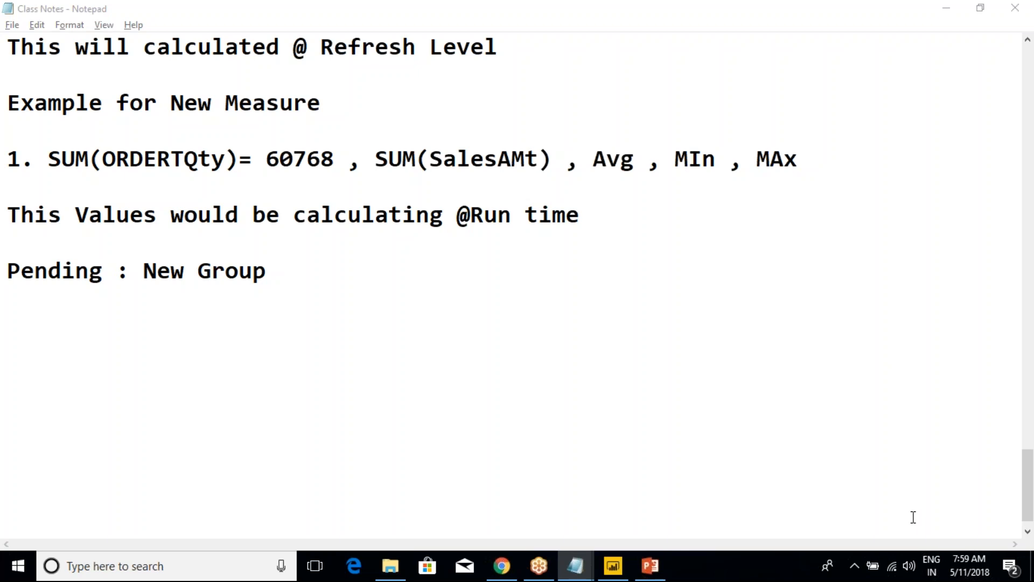
Switch to the 9th_May_2018 report in Power BI Desktop and select the OrderQuantity by EnglishCountryRegionName pie chart on Page 1
mouse_move(613, 565)
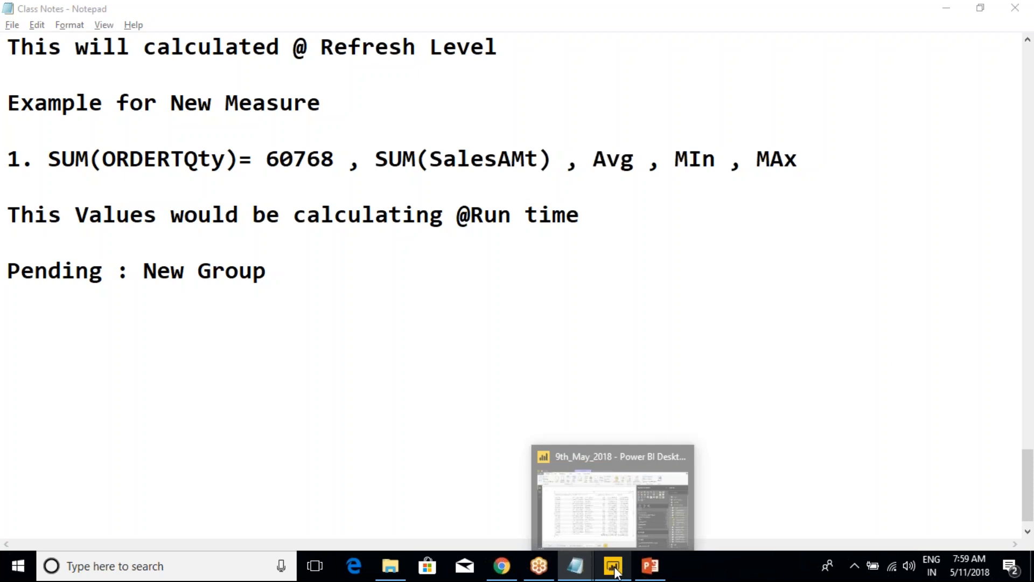
click(593, 522)
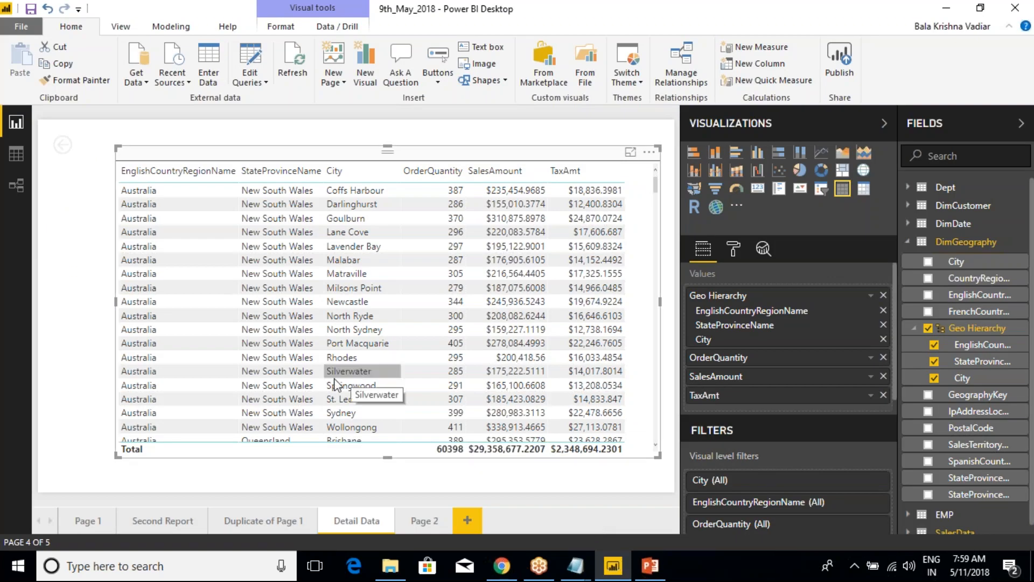
click(221, 522)
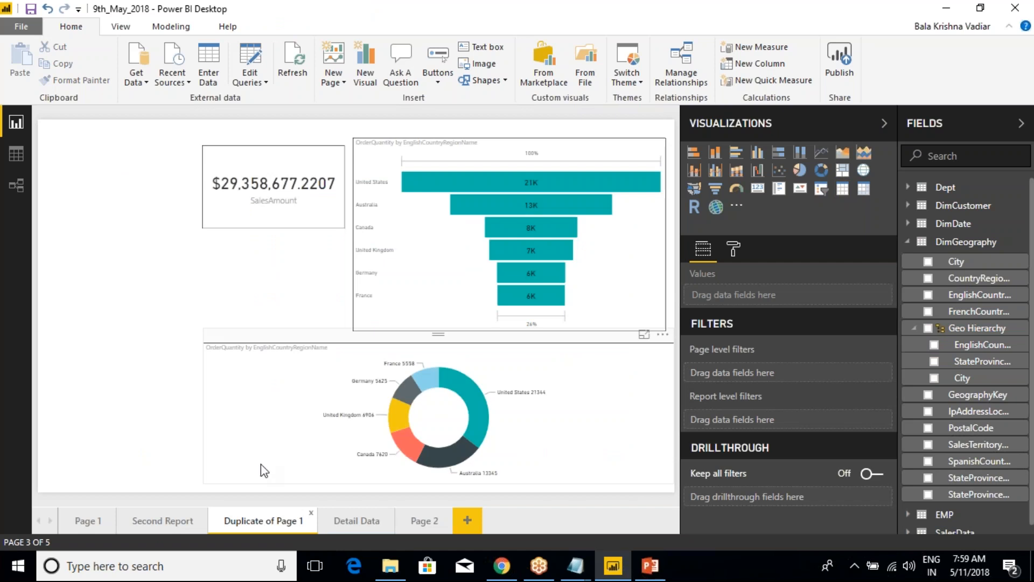
click(85, 521)
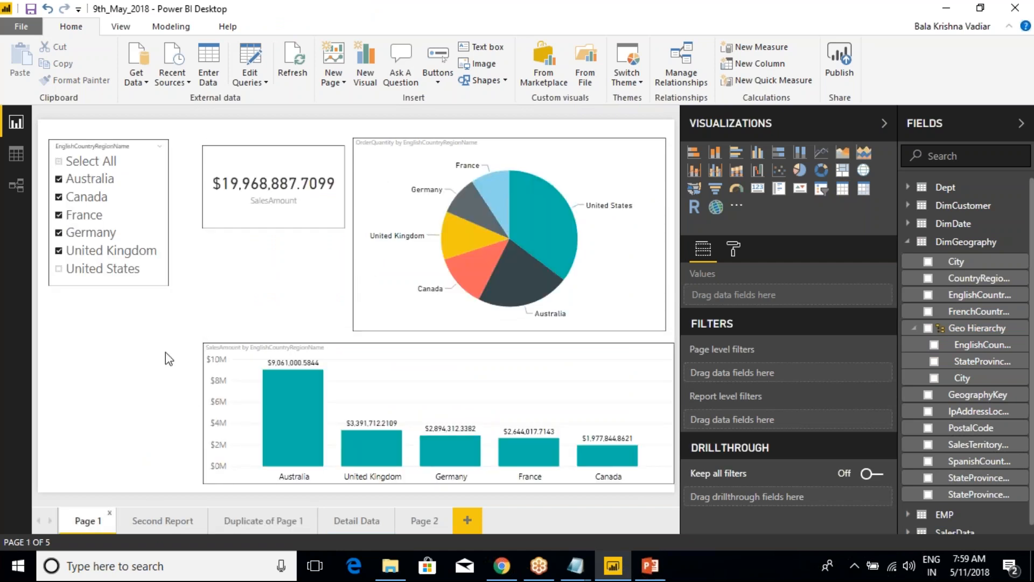
click(464, 172)
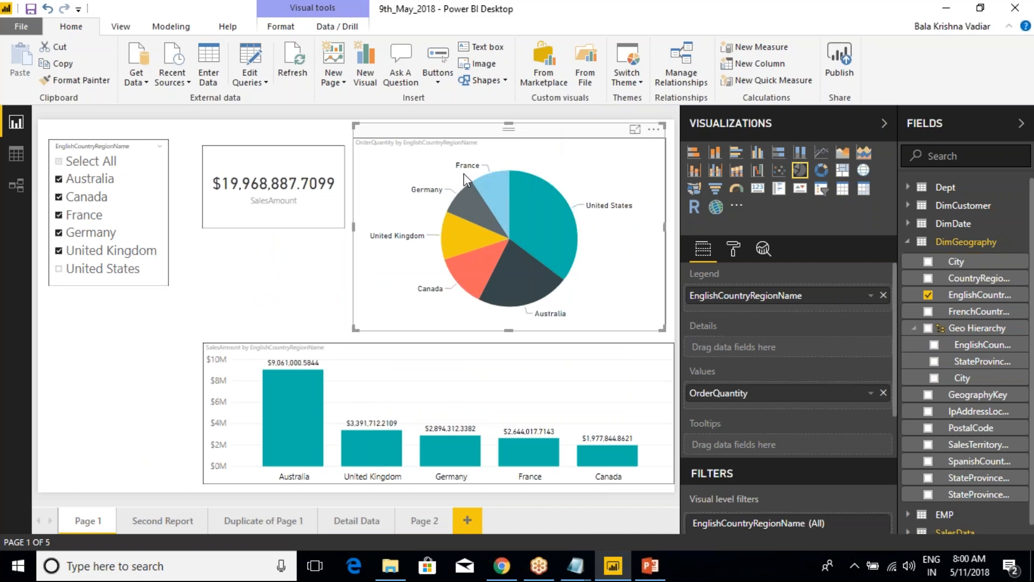